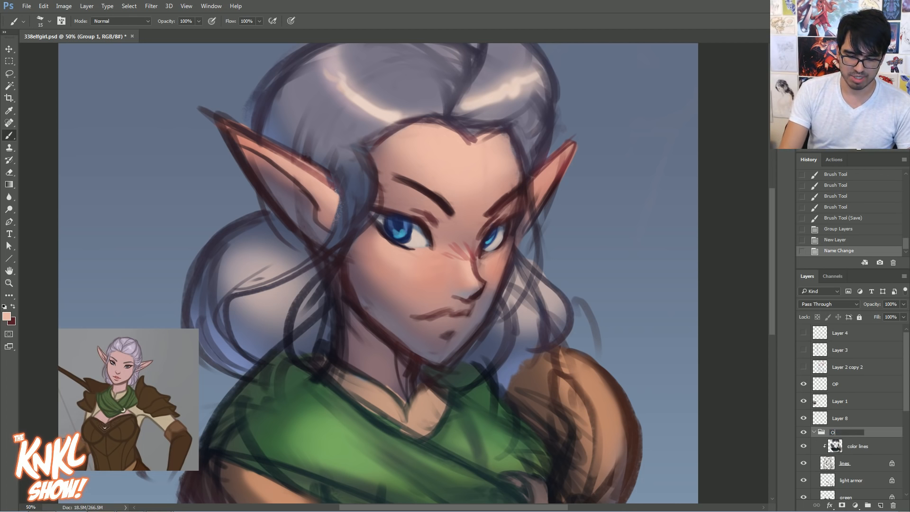
Name the layer group OLD, collapse it, move it directly beneath the OP layer, and make OP the active layer
key(Return)
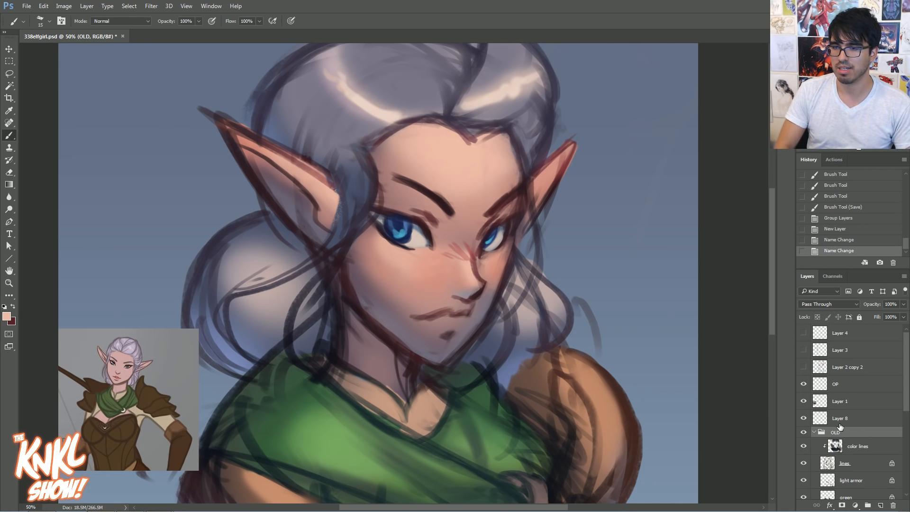
click(817, 433)
drag(838, 433, 840, 393)
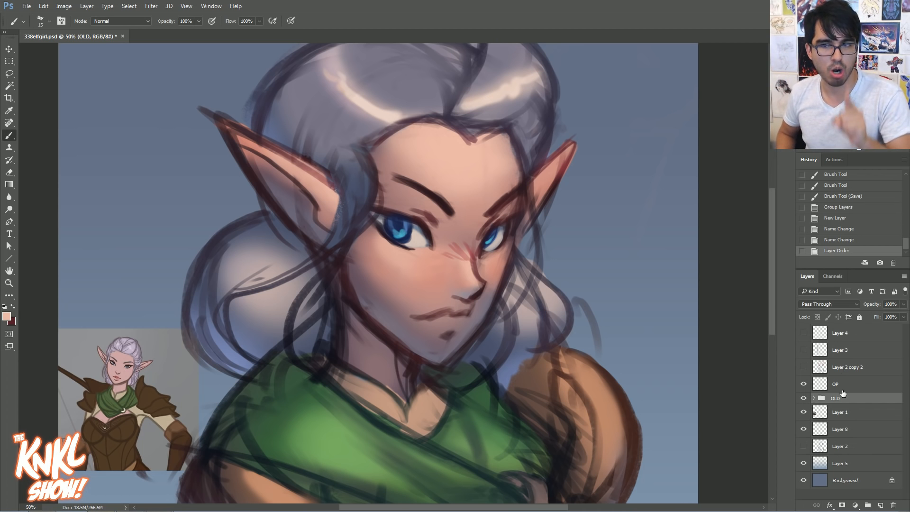
click(841, 385)
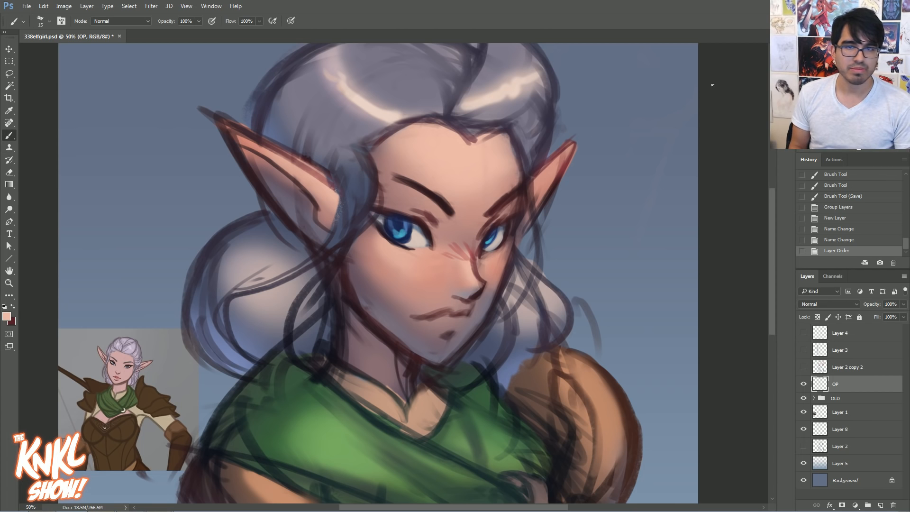
drag(428, 261, 450, 217)
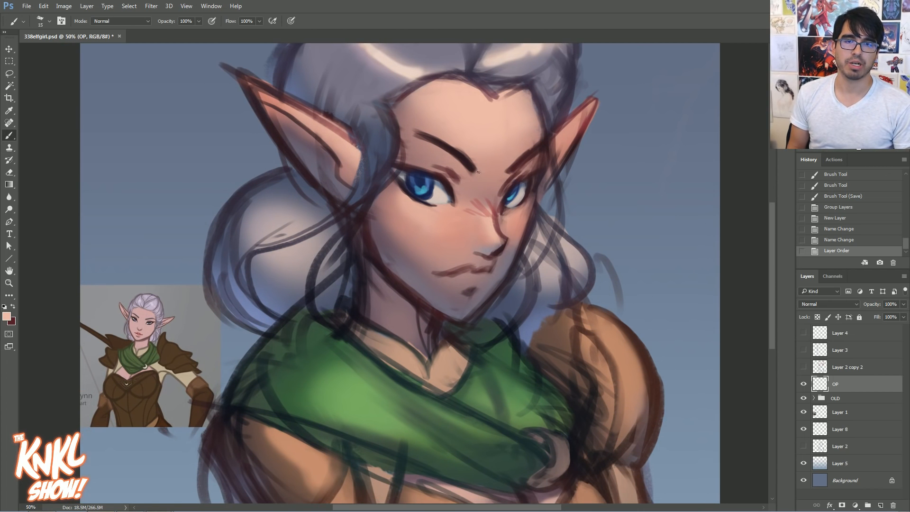
mouse_move(541, 274)
mouse_down()
mouse_move(529, 326)
mouse_move(541, 299)
mouse_up()
drag(407, 275, 382, 271)
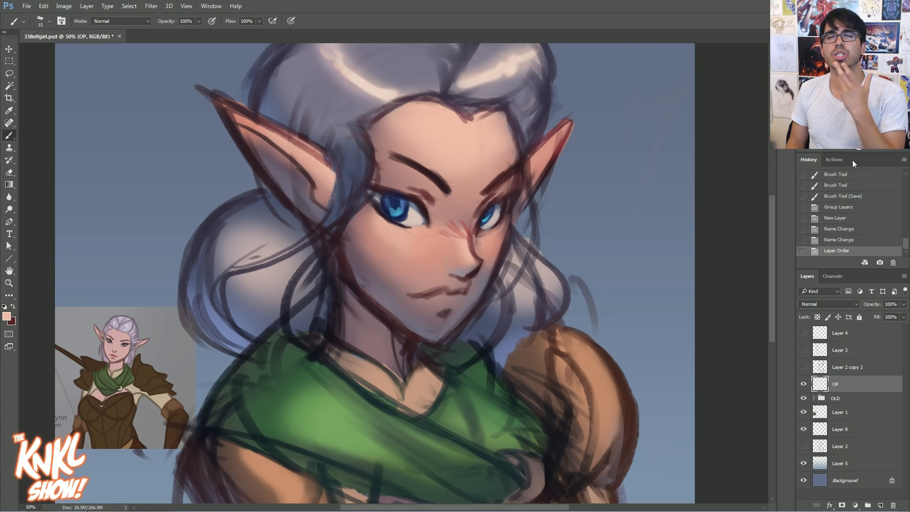
key(ctrl+minus)
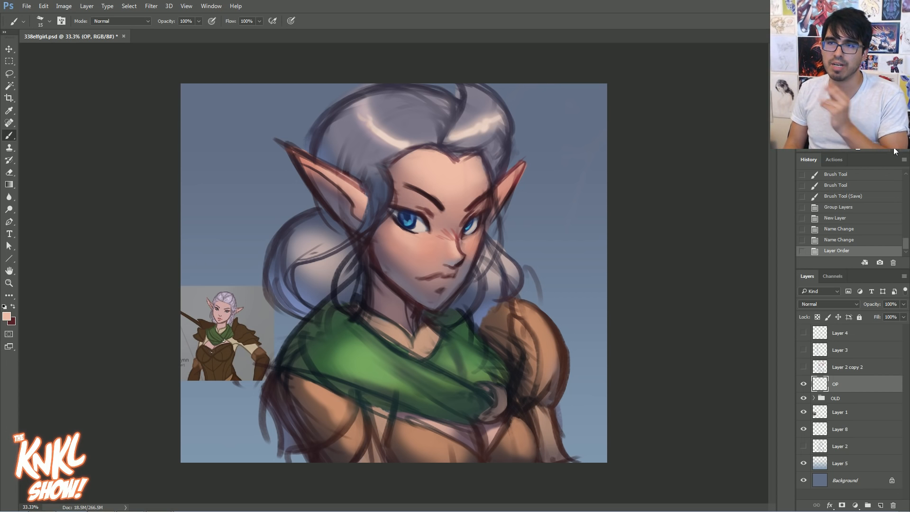
key(ctrl+plus)
key(ctrl+plus)
key(ctrl+plus)
key(ctrl+minus)
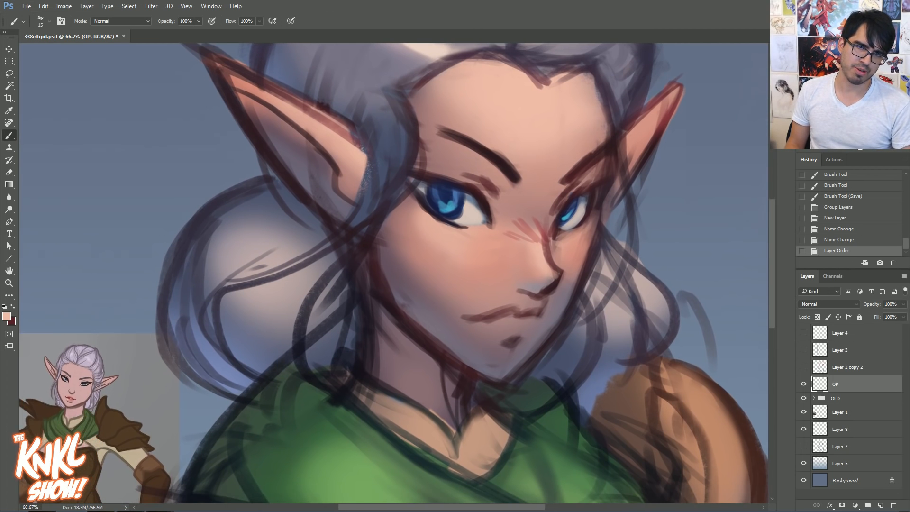
key(ctrl+minus)
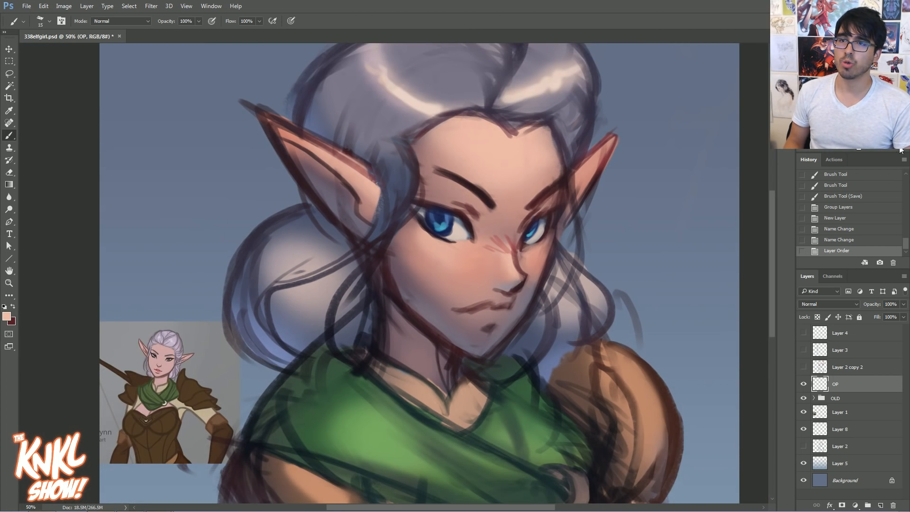
Sample the dark eyelid colour and paint several eyelash strokes along the upper lid of the larger eye
key(ctrl+plus)
key(ctrl+plus)
key(ctrl+plus)
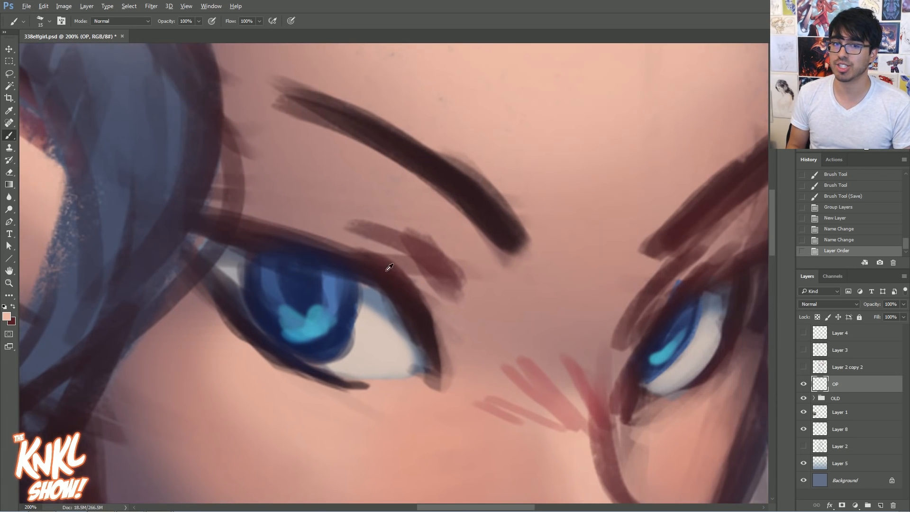
alt+click(375, 264)
drag(405, 282, 454, 305)
drag(374, 258, 448, 298)
mouse_move(419, 298)
mouse_down()
mouse_move(474, 326)
mouse_move(471, 366)
mouse_up()
mouse_move(343, 259)
mouse_down()
mouse_move(423, 244)
mouse_move(407, 244)
mouse_up()
Choose the CHALK NEW brush preset at 90 px for painting
right_click(540, 402)
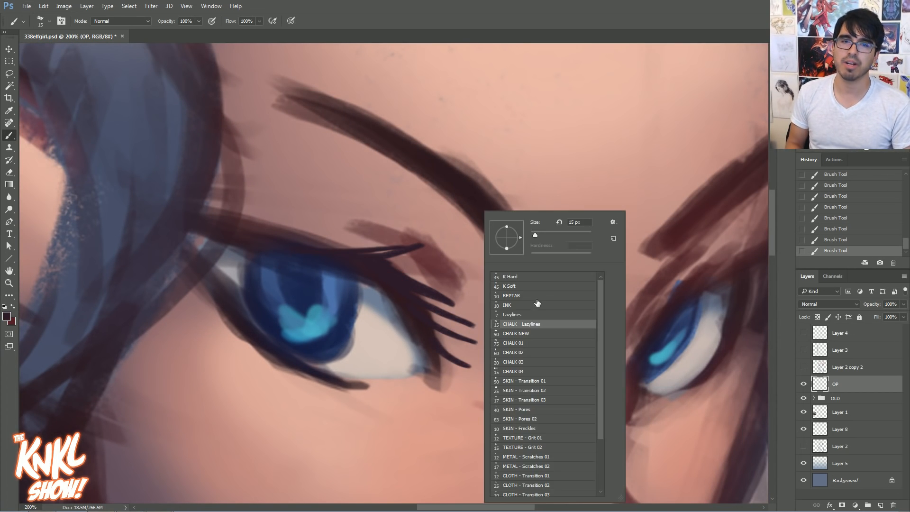
click(516, 286)
click(515, 334)
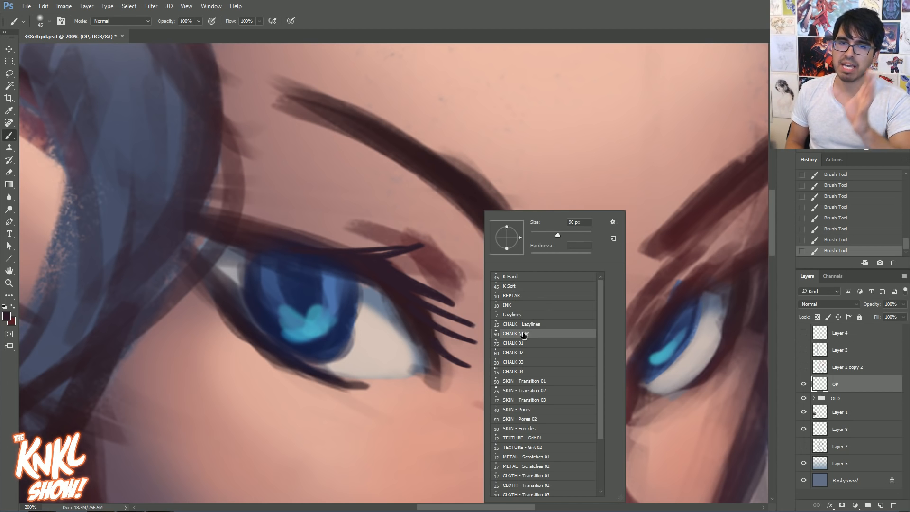
key(Return)
Undo the last six eyelash strokes on the larger eye
key(ctrl+alt+z)
key(ctrl+alt+z)
key(ctrl+alt+z)
key(ctrl+alt+z)
key(ctrl+alt+z)
key(ctrl+alt+z)
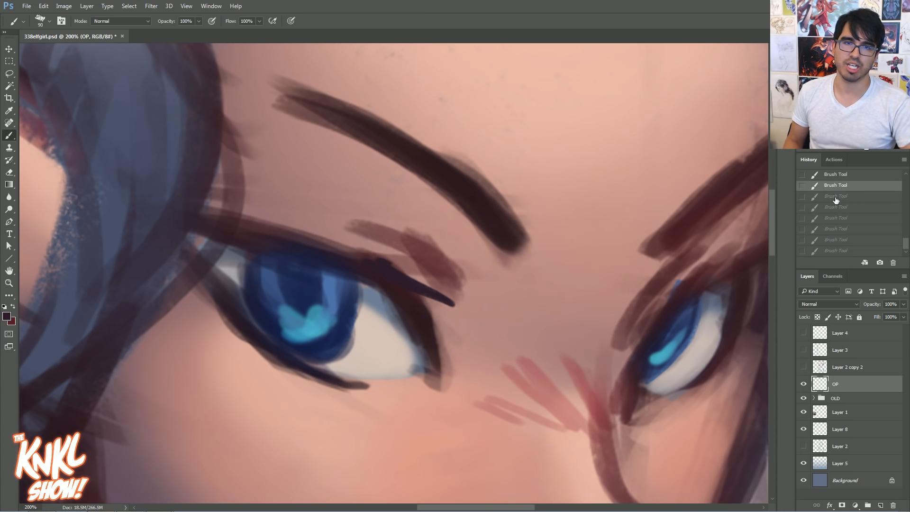
key(ctrl+minus)
key(ctrl+minus)
key(ctrl+minus)
key(ctrl+minus)
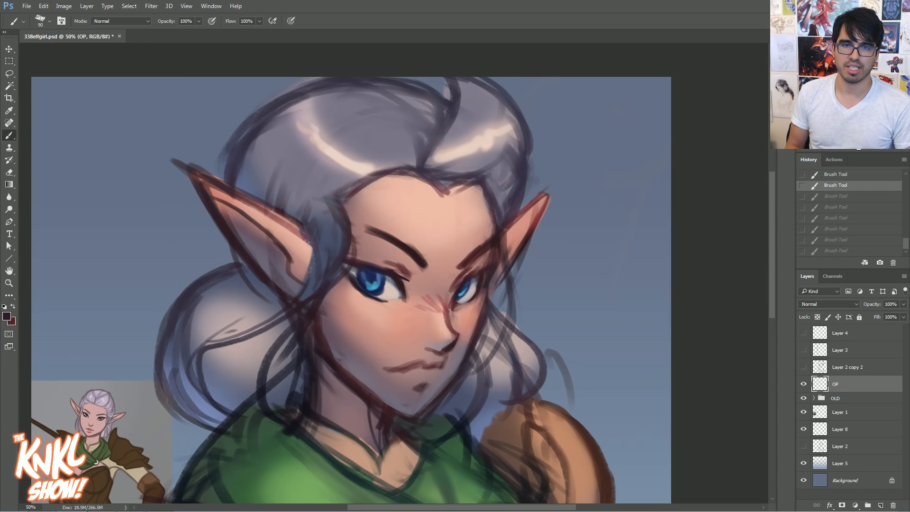
drag(669, 234, 702, 201)
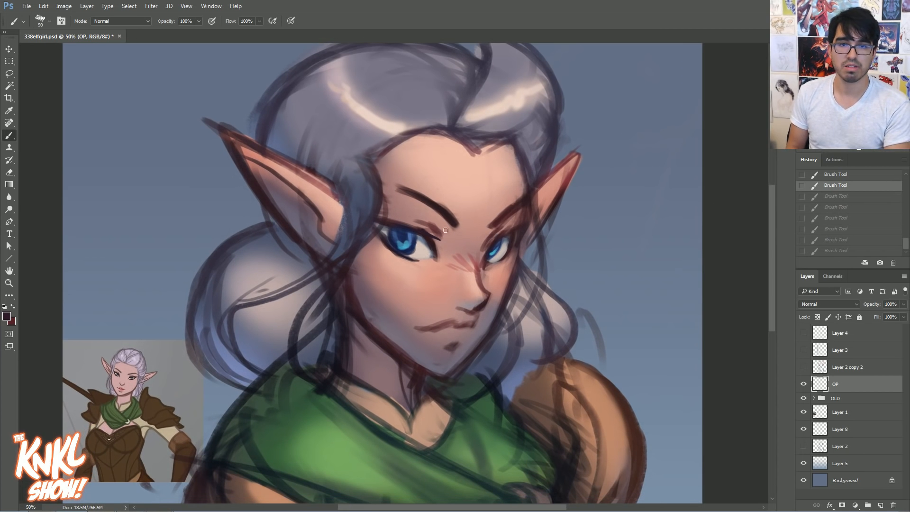
click(9, 172)
right_click(306, 212)
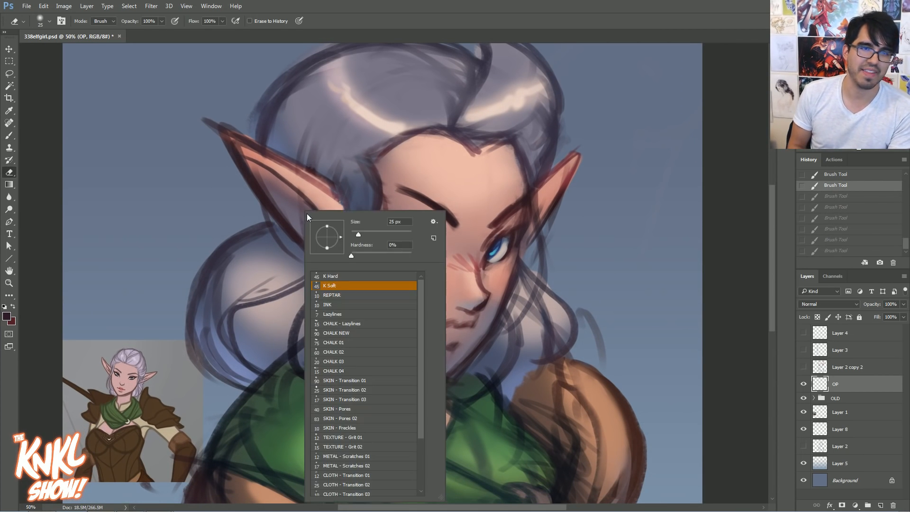
click(9, 135)
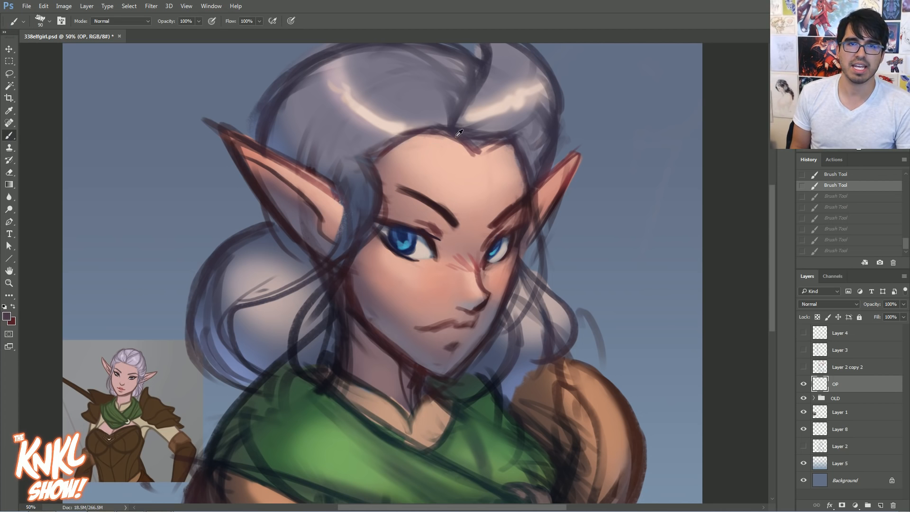
Outline a loose hair strand sweeping from the centre parting past the elf's temple with a smaller CHALK NEW brush
key(bracketleft)
key(bracketleft)
key(bracketleft)
key(bracketleft)
click(433, 158)
mouse_move(446, 138)
mouse_down()
mouse_move(393, 168)
mouse_move(379, 196)
mouse_up()
key(bracketleft)
drag(426, 144, 383, 196)
Outline a matching loose strand on the far side of the face, running from the hairline down past the cheek
mouse_move(500, 145)
mouse_down()
mouse_move(532, 137)
mouse_move(482, 145)
mouse_move(534, 173)
mouse_up()
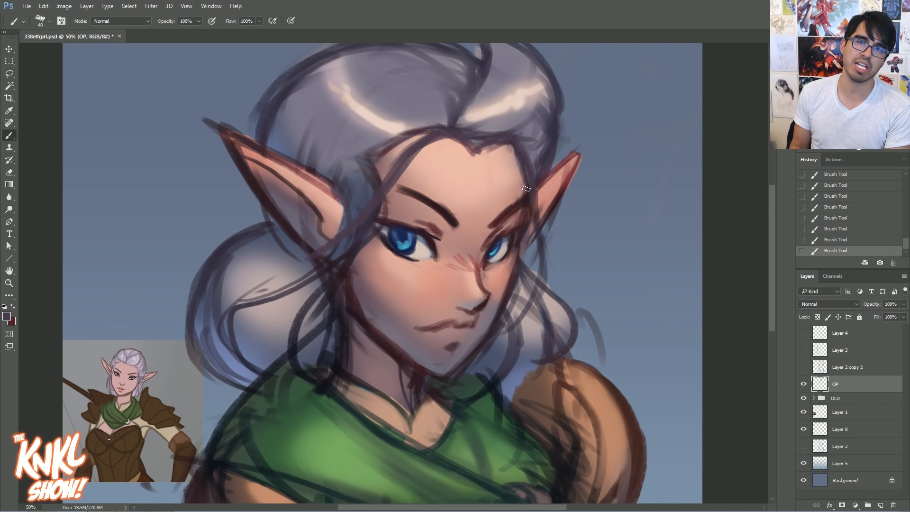
drag(539, 225, 560, 297)
key(bracketleft)
drag(539, 205, 514, 324)
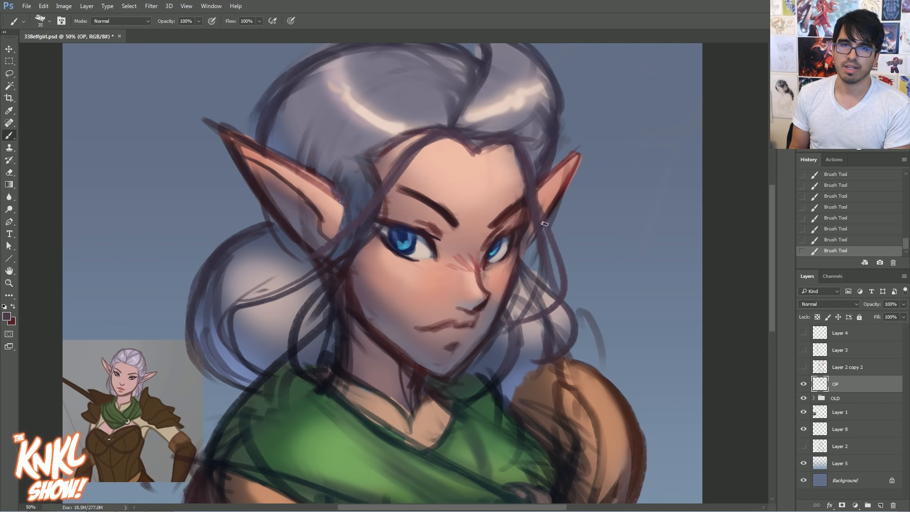
Extend the near-side strand with curved outlines passing below the large ear and over the hair bun
drag(312, 246, 251, 368)
key(bracketright)
mouse_move(324, 261)
mouse_down()
mouse_move(345, 336)
mouse_move(293, 324)
mouse_move(289, 334)
mouse_move(282, 267)
mouse_up()
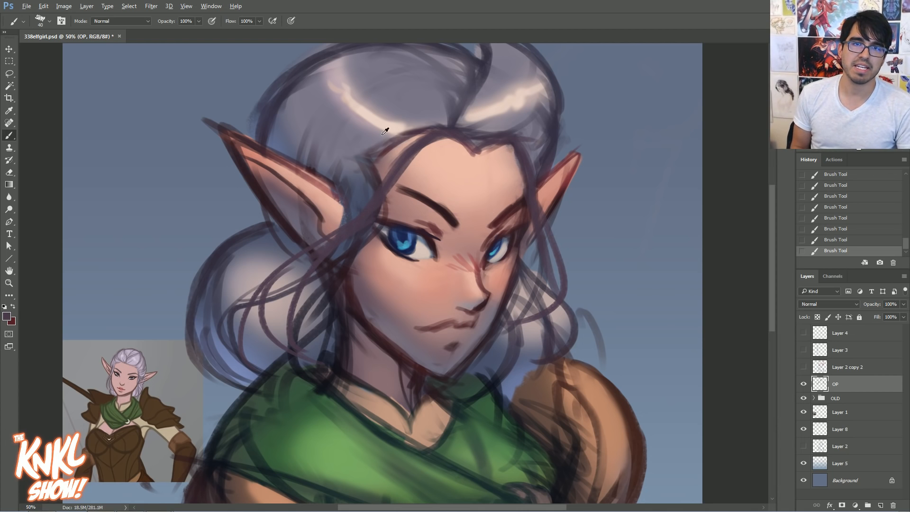
Fill the near-side hair strand from the bun up to the parting with grey-lavender hair colour using a larger brush
key(bracketright)
mouse_move(282, 316)
mouse_down()
mouse_move(311, 258)
mouse_move(281, 332)
mouse_move(354, 234)
mouse_up()
mouse_move(287, 274)
mouse_down()
mouse_move(361, 223)
mouse_move(388, 186)
mouse_up()
drag(353, 216, 429, 140)
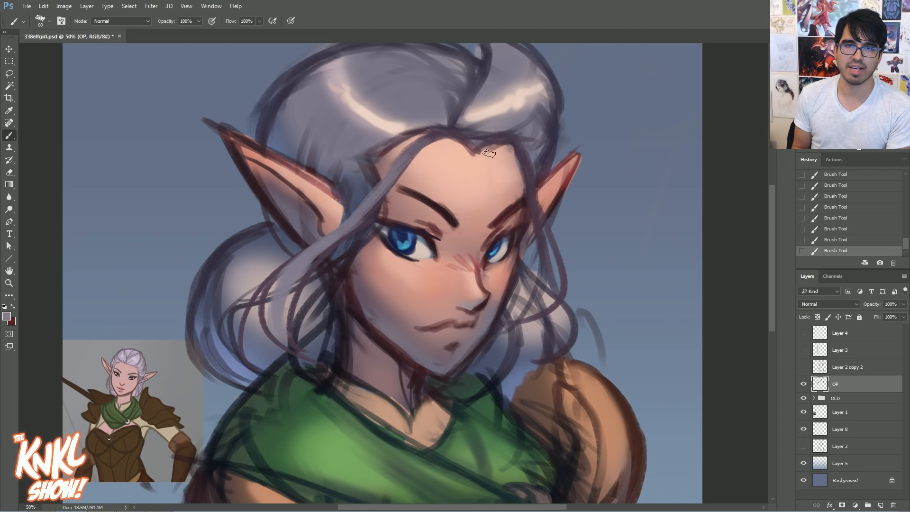
Fill the far-side hair strand with grey-lavender hair colour from its lower curve up to the hairline
mouse_move(547, 292)
mouse_down()
mouse_move(546, 243)
mouse_move(559, 288)
mouse_up()
drag(552, 273, 531, 204)
key(bracketleft)
drag(548, 252, 529, 169)
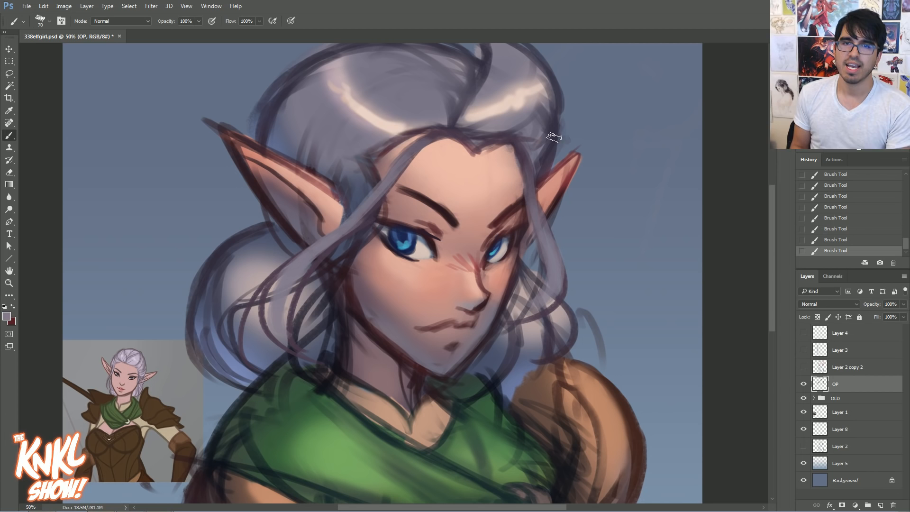
Sample the pale hair highlight and paint highlights on the lower curves of both loose strands
alt+click(393, 127)
mouse_move(552, 281)
mouse_down()
mouse_move(550, 260)
mouse_move(551, 287)
mouse_move(557, 264)
mouse_move(557, 275)
mouse_up()
key(bracketright)
key(bracketright)
key(bracketright)
key(bracketright)
mouse_move(319, 260)
mouse_down()
mouse_move(294, 275)
mouse_move(280, 303)
mouse_up()
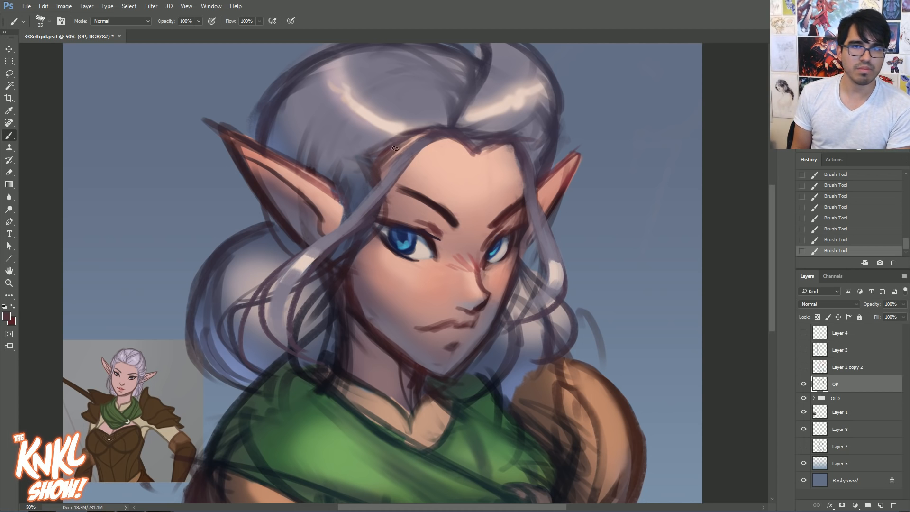
Draw thin dark strand lines through the hair on top of the head and above the large ear with a 20 px brush
drag(406, 125, 306, 128)
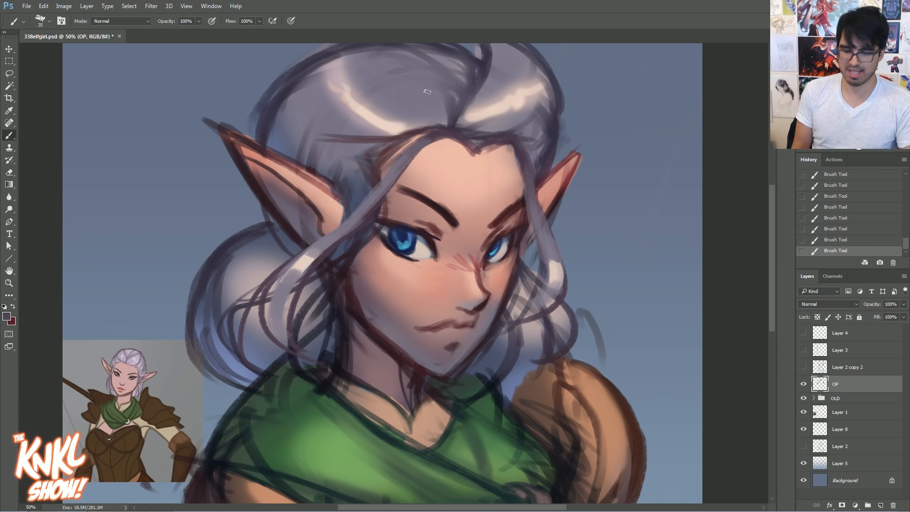
key(bracketleft)
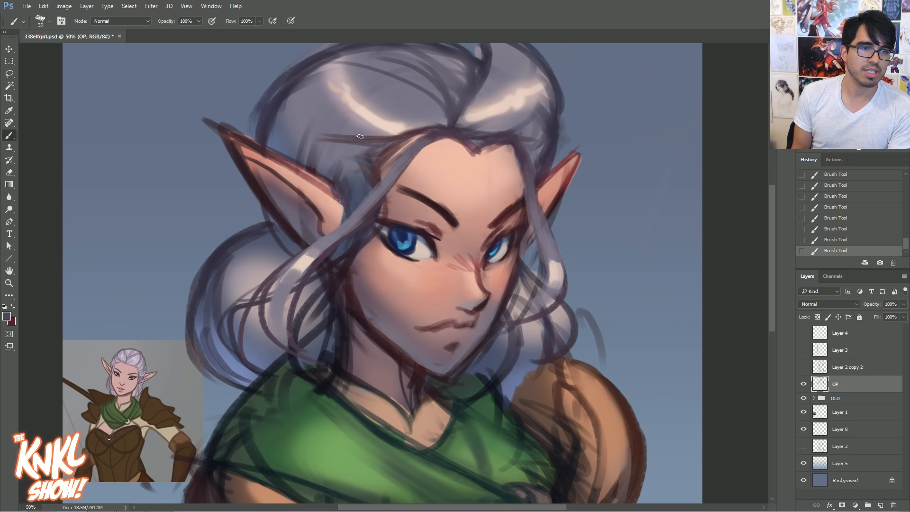
mouse_move(353, 163)
mouse_down()
mouse_move(292, 102)
mouse_move(343, 166)
mouse_up()
Sketch an added hair volume behind the head, curving from above the large ear up to the canvas edge
mouse_move(288, 114)
mouse_down()
mouse_move(338, 161)
mouse_move(327, 170)
mouse_move(364, 164)
mouse_move(429, 176)
mouse_up()
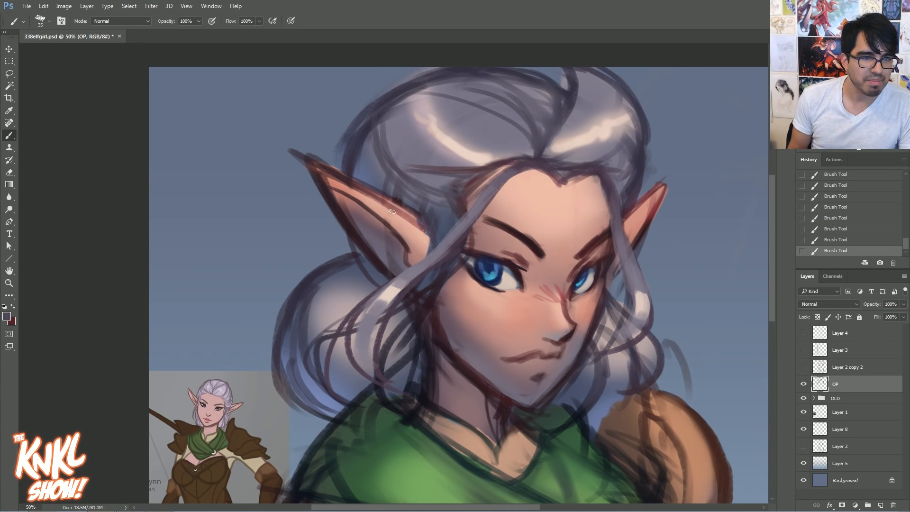
mouse_move(400, 201)
mouse_down()
mouse_move(353, 83)
mouse_move(380, 68)
mouse_up()
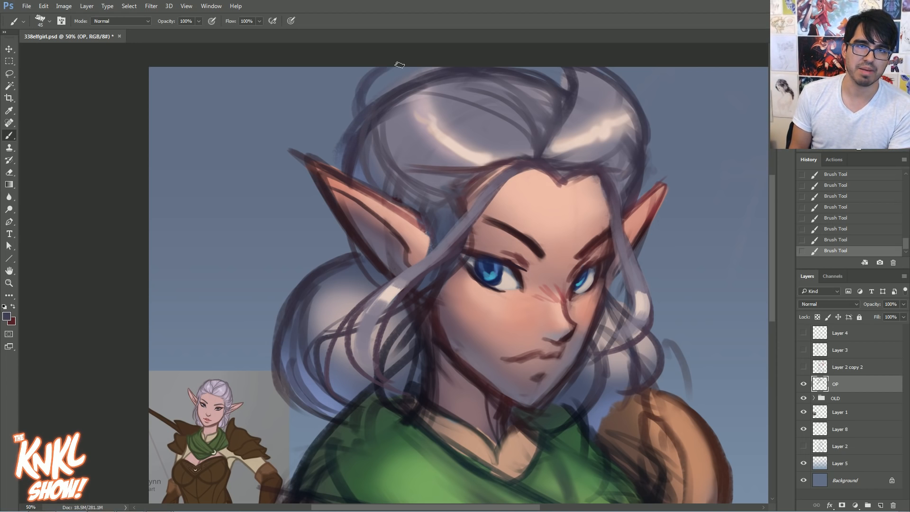
drag(370, 122, 371, 67)
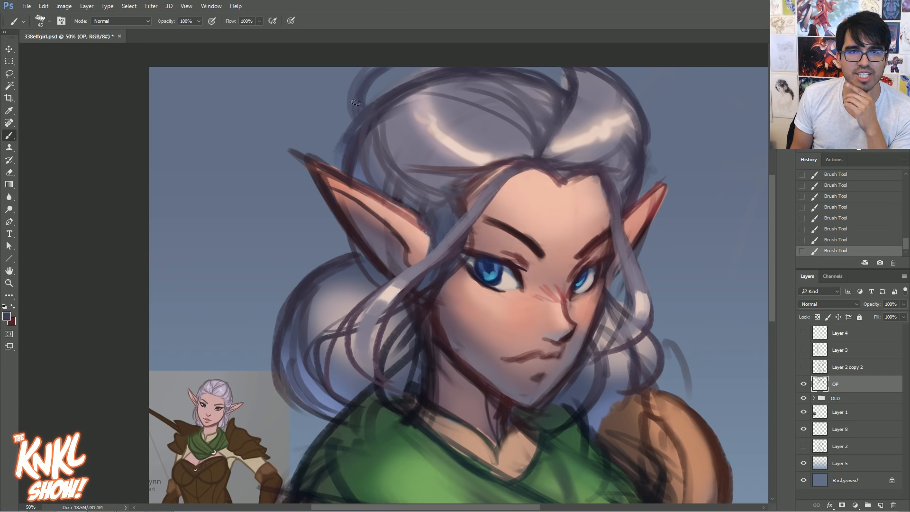
mouse_move(375, 69)
mouse_down()
mouse_move(348, 119)
mouse_move(337, 169)
mouse_up()
Sketch dark curved outlines for an additional hair lock between the large ear and the bun
mouse_move(343, 230)
mouse_down()
mouse_move(333, 257)
mouse_move(318, 266)
mouse_up()
drag(346, 236, 321, 296)
drag(361, 229, 317, 266)
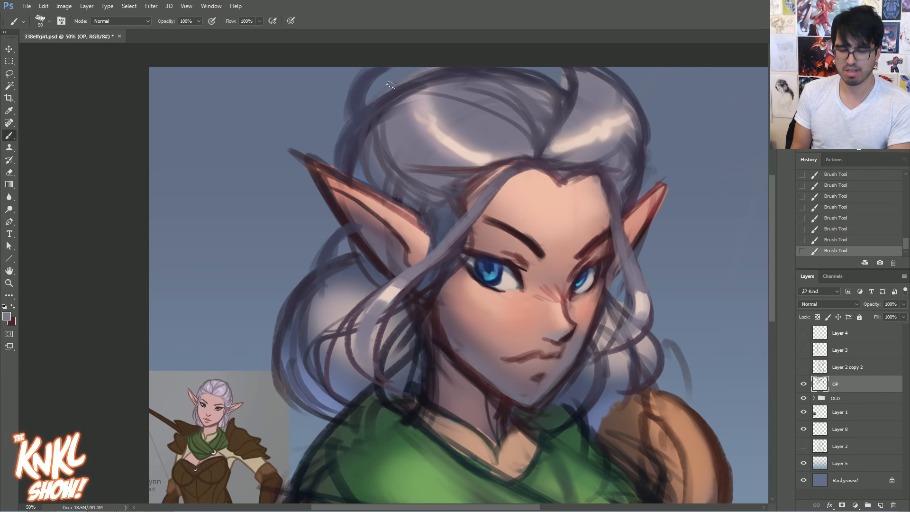
Fill the added hair volume behind the head with sampled lavender tones and a lighter patch, using a larger brush
key(bracketright)
mouse_move(371, 93)
mouse_down()
mouse_move(435, 65)
mouse_move(393, 103)
mouse_move(413, 60)
mouse_move(394, 67)
mouse_move(431, 84)
mouse_move(396, 79)
mouse_up()
alt+click(383, 104)
alt+click(409, 71)
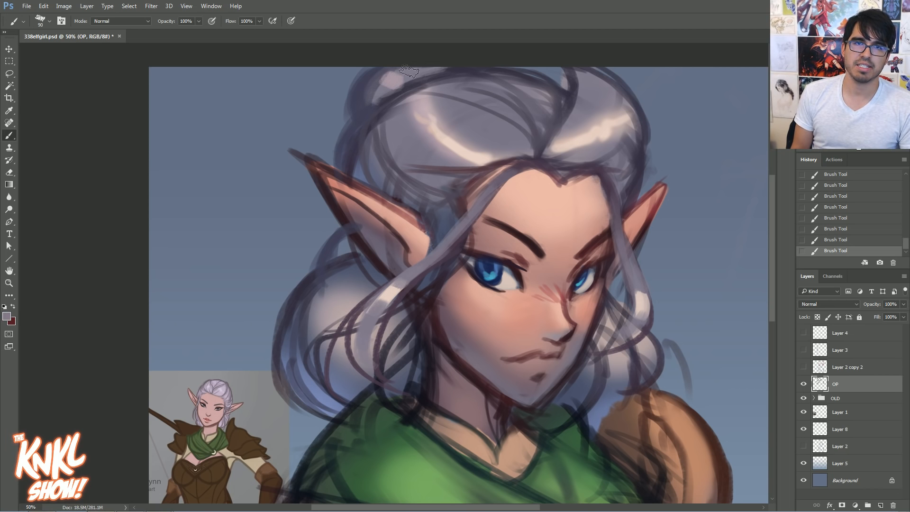
Paint the bun and locks below the large ear with sampled shadow, mid-tone and highlight colours, covering old sketch lines
alt+click(329, 273)
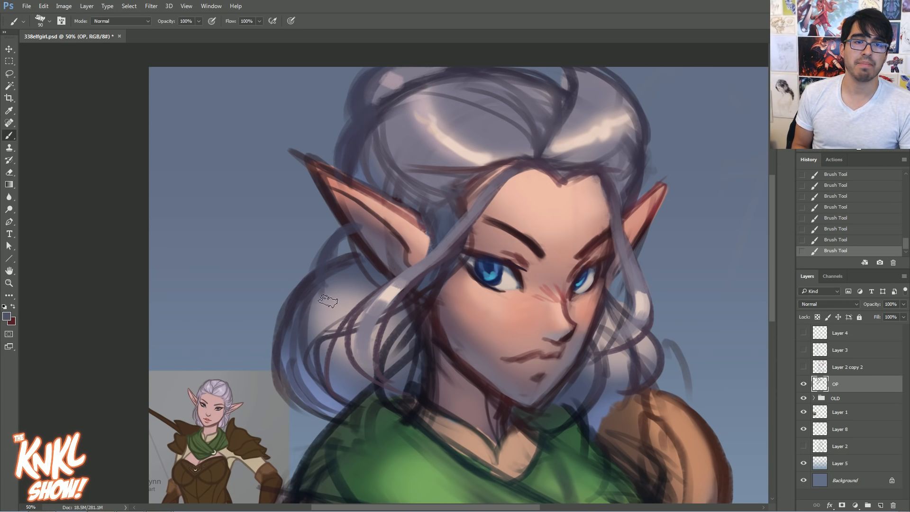
drag(332, 351, 394, 280)
mouse_move(369, 336)
mouse_down()
mouse_move(364, 237)
mouse_move(381, 228)
mouse_move(411, 253)
mouse_move(401, 263)
mouse_move(410, 267)
mouse_up()
alt+click(394, 228)
alt+click(377, 240)
alt+click(415, 214)
drag(421, 220, 408, 227)
drag(380, 258, 413, 275)
alt+click(397, 307)
drag(401, 323, 421, 240)
drag(354, 279, 368, 245)
alt+click(367, 316)
mouse_move(395, 335)
mouse_down()
mouse_move(371, 283)
mouse_move(356, 271)
mouse_up()
drag(353, 240, 359, 235)
drag(357, 281, 352, 270)
Reinforce the lower edge of the large ear with a sampled dark line colour and a reduced brush size
drag(613, 291, 538, 330)
drag(474, 183, 446, 220)
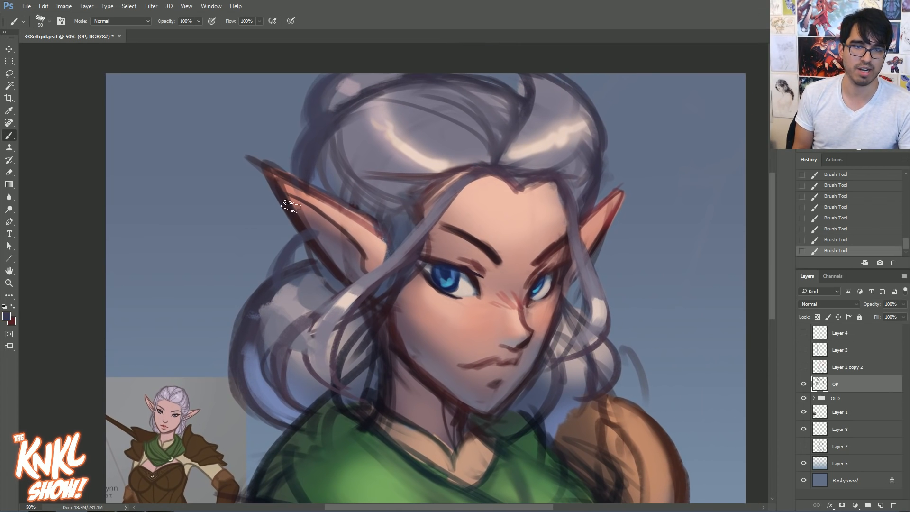
key(bracketleft)
key(bracketleft)
alt+click(348, 280)
drag(348, 280, 292, 215)
Paint over the heavy dark jawline and adjoining neck with sampled skin and shadow tones, using a 70 px brush
drag(460, 336, 480, 258)
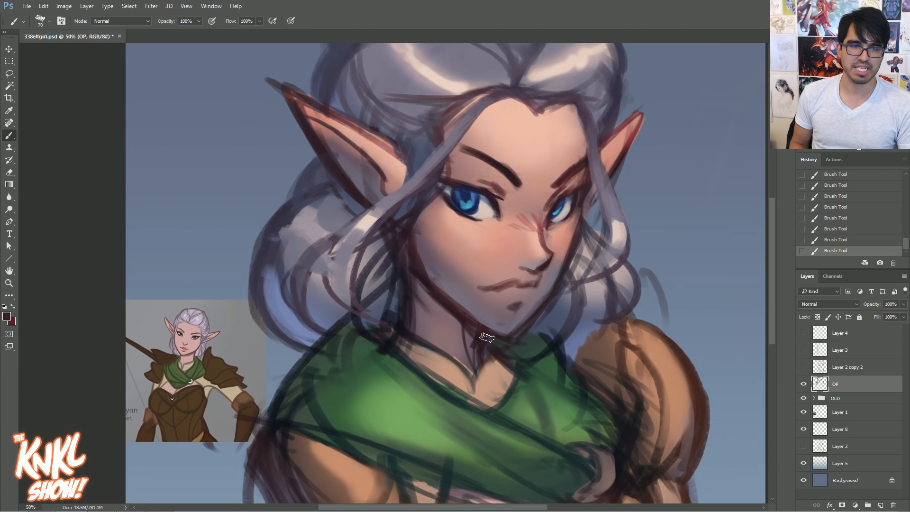
drag(511, 330, 521, 308)
key(bracketleft)
key(bracketleft)
key(bracketleft)
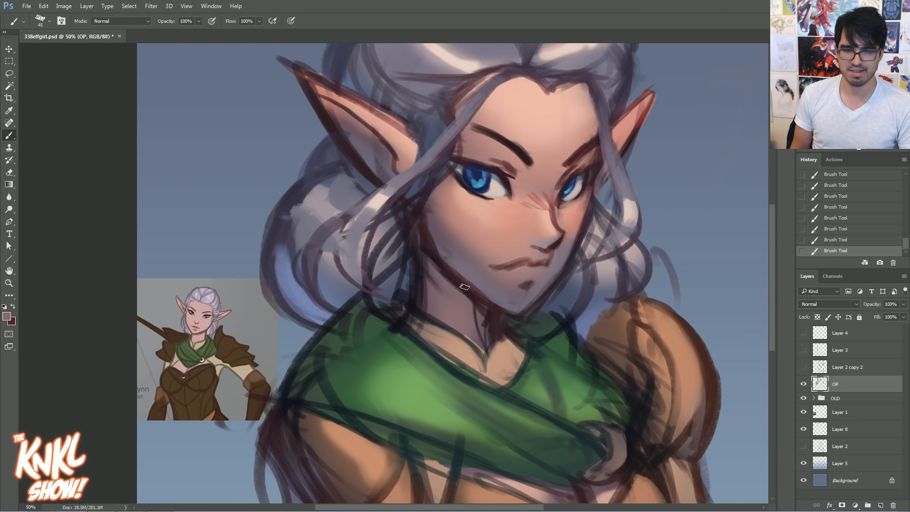
key(bracketright)
key(bracketright)
key(bracketright)
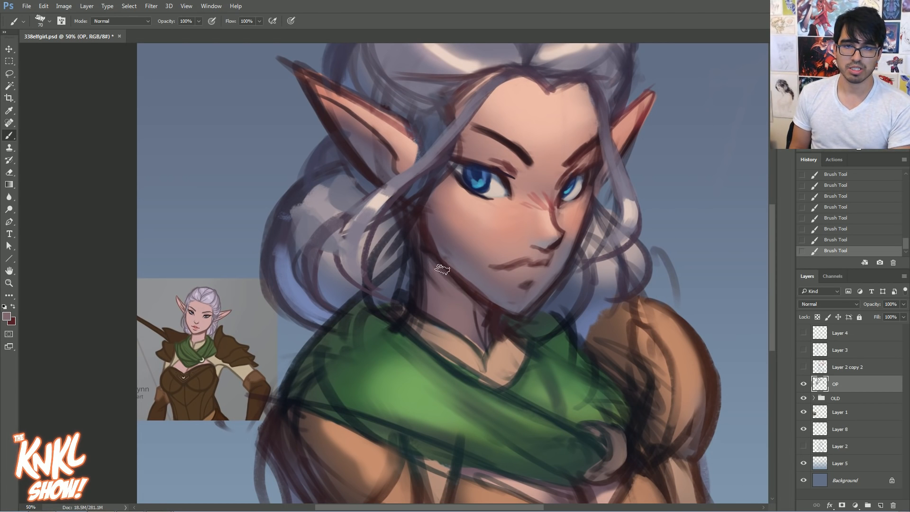
alt+click(438, 223)
alt+click(479, 297)
alt+click(490, 307)
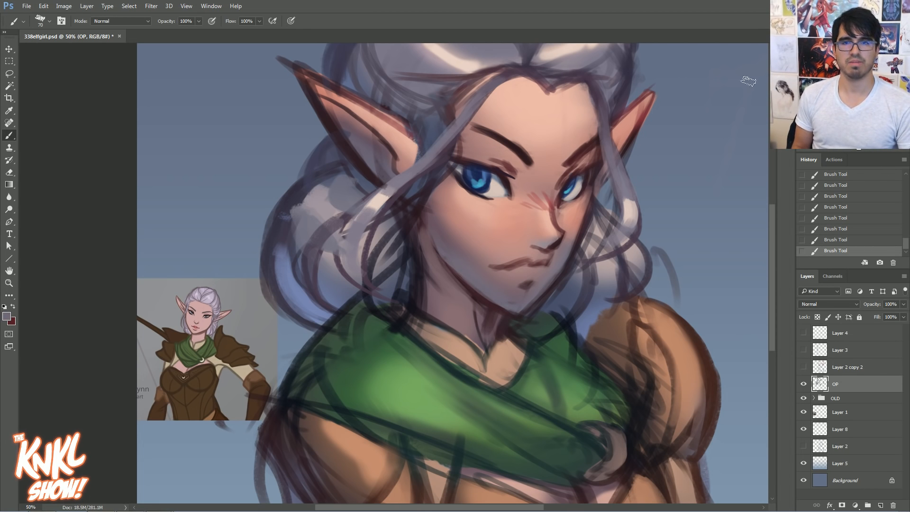
Paint the collar's dark contour and the neck opening with a sampled dark line colour
alt+click(424, 212)
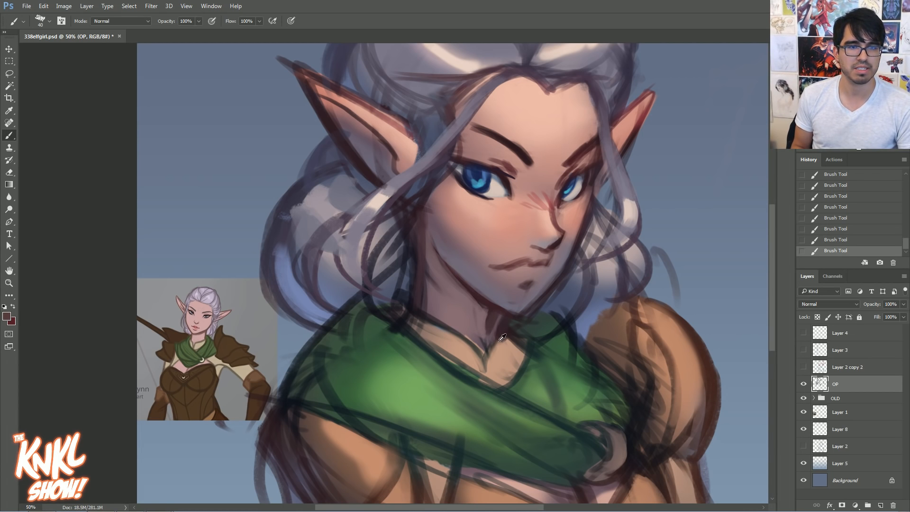
mouse_move(428, 277)
mouse_down()
mouse_move(468, 309)
mouse_move(487, 363)
mouse_up()
mouse_move(496, 325)
mouse_down()
mouse_move(487, 343)
mouse_move(425, 286)
mouse_move(467, 326)
mouse_move(471, 345)
mouse_up()
Fill both sides of the shirt collar with sampled tan tones, covering sketch lines and refining its edges with varied brush sizes
alt+click(496, 364)
key(])
mouse_move(417, 305)
mouse_down()
mouse_move(467, 348)
mouse_move(422, 289)
mouse_move(482, 321)
mouse_move(467, 332)
mouse_move(457, 306)
mouse_move(442, 301)
mouse_up()
alt+click(455, 302)
key([)
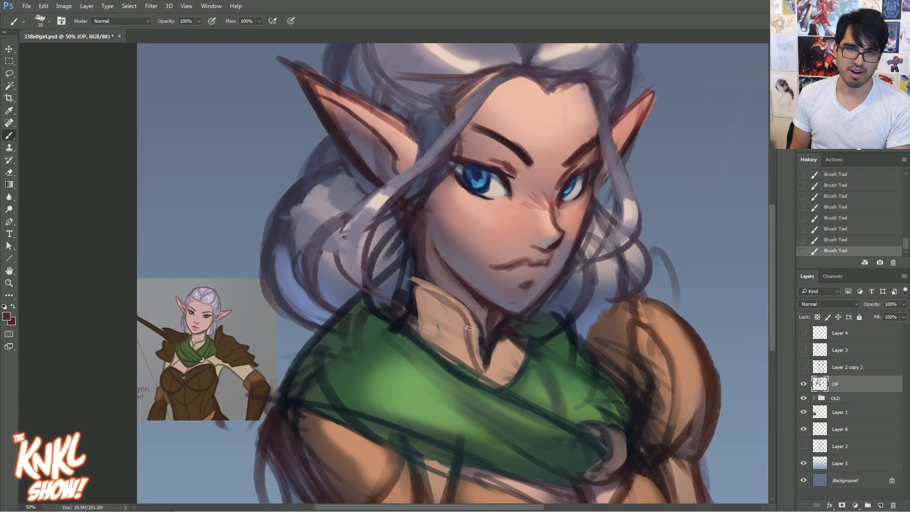
mouse_move(495, 369)
mouse_down()
mouse_move(503, 327)
mouse_move(486, 379)
mouse_up()
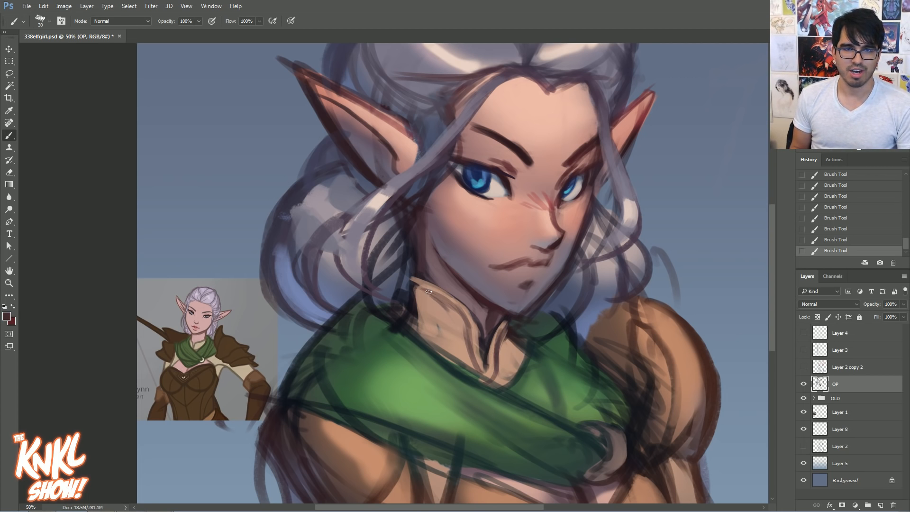
drag(414, 321, 400, 327)
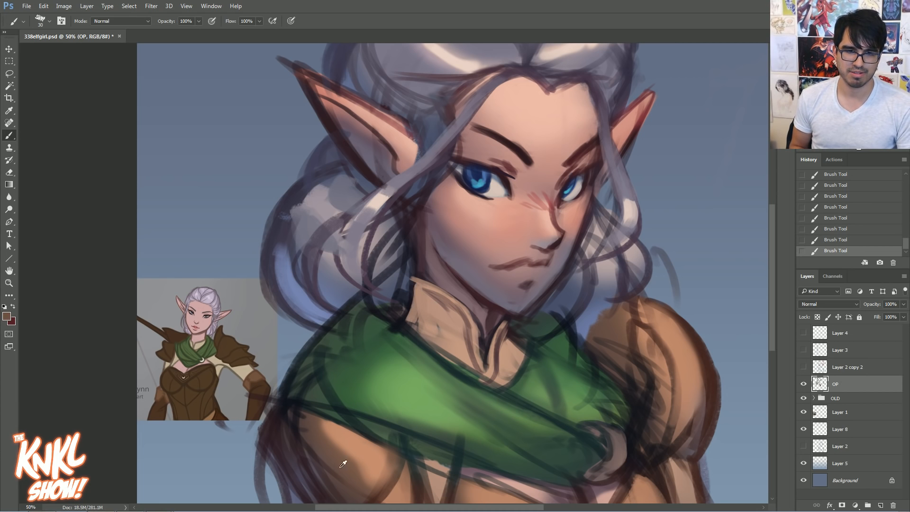
key(bracketright)
key(bracketright)
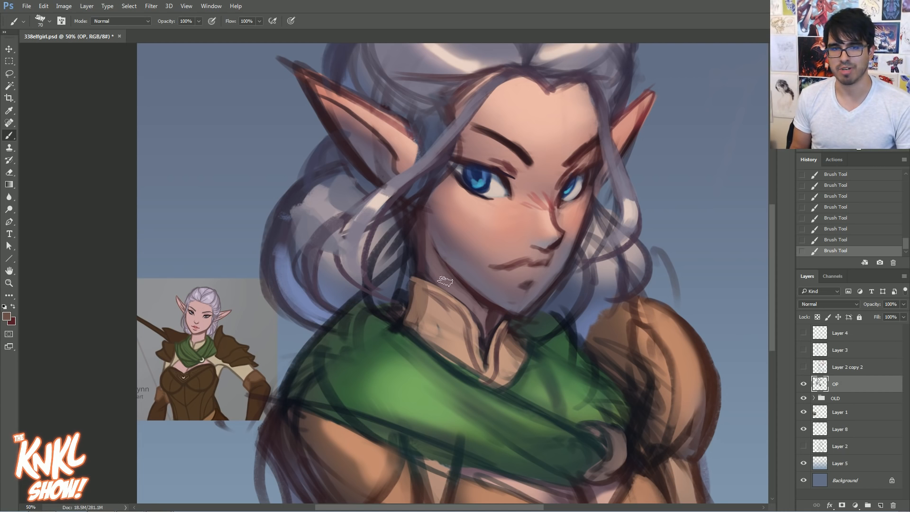
key(bracketleft)
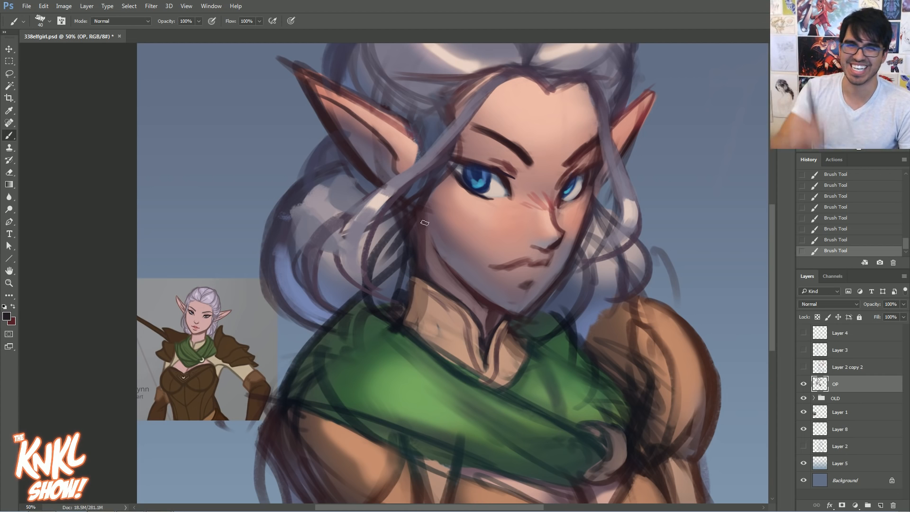
Reinforce the underside of the nose with a darker line, using a smaller brush at 66.7% zoom
drag(486, 209, 463, 235)
mouse_move(518, 189)
mouse_down()
mouse_move(478, 212)
mouse_move(513, 192)
mouse_up()
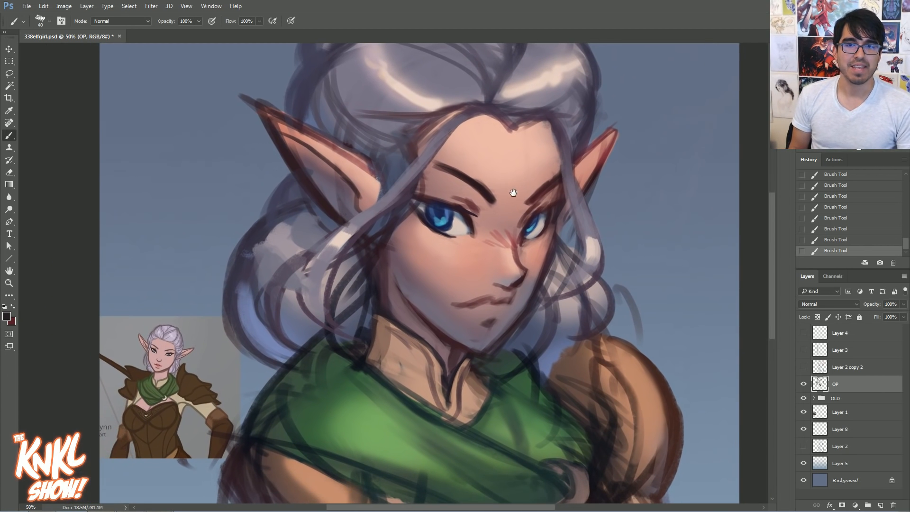
key(bracketleft)
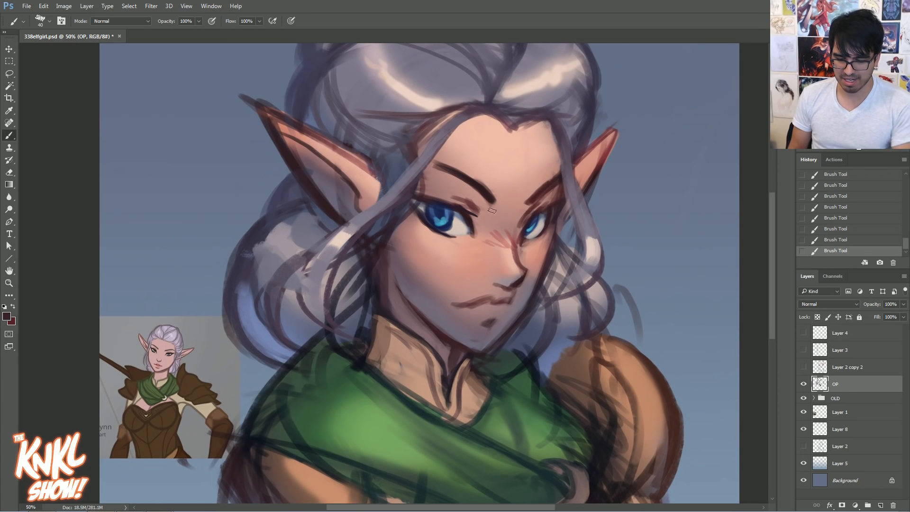
key(ctrl+plus)
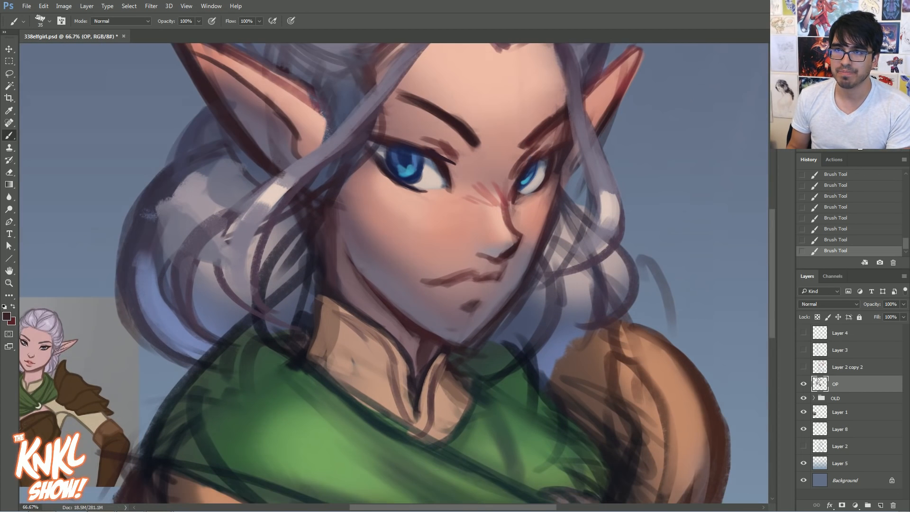
alt+click(485, 250)
drag(493, 255, 512, 245)
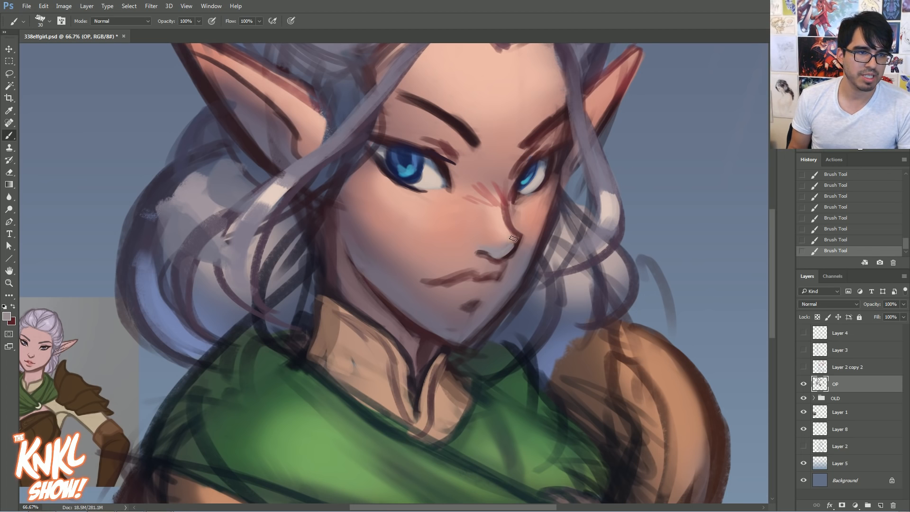
Repaint the nose's side contour and tip with sampled skin and shadow tones, enlarging the brush to 60 px for blending
alt+click(518, 238)
drag(514, 233, 521, 245)
alt+click(509, 212)
alt+click(530, 230)
alt+click(518, 256)
alt+click(518, 234)
alt+click(506, 228)
alt+click(511, 242)
alt+click(506, 222)
alt+click(512, 213)
alt+click(467, 157)
key(bracketright)
key(bracketright)
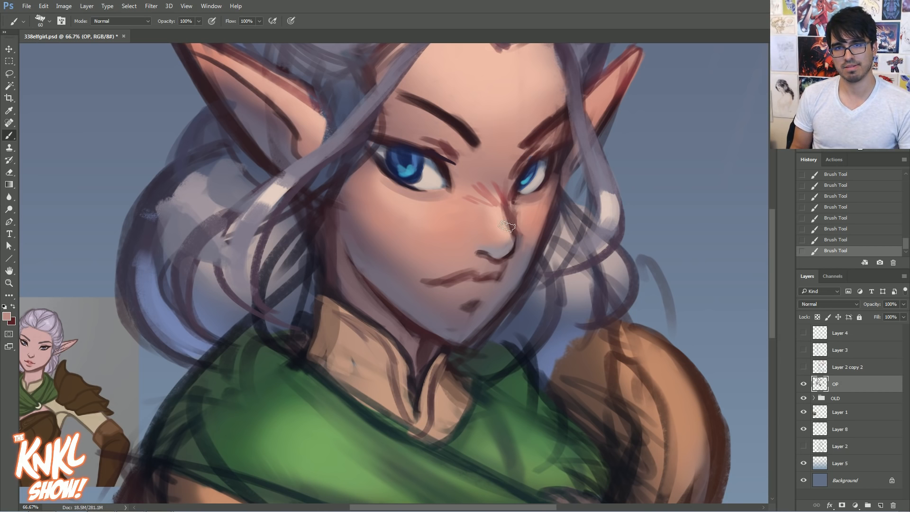
Redraw the dividing line of the mouth in a sampled dark colour with a reduced brush of about 25 px
alt+click(482, 275)
drag(485, 274, 529, 249)
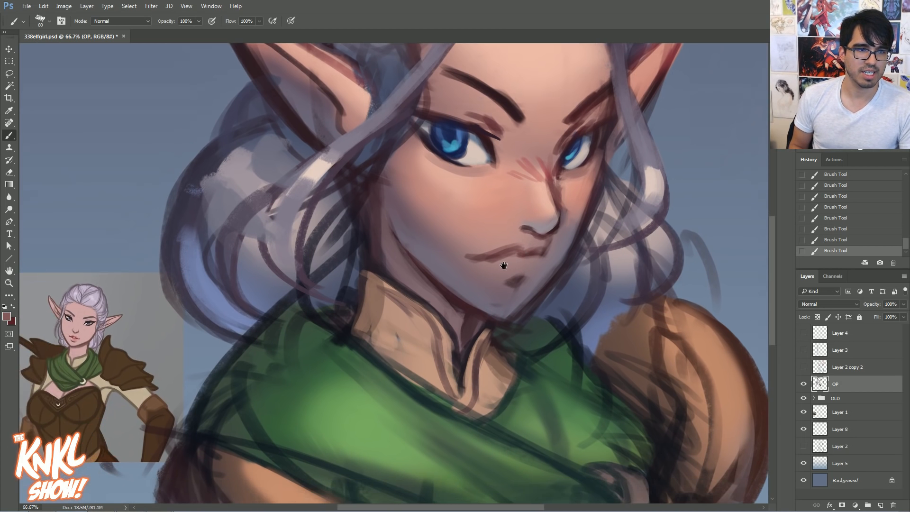
alt+click(540, 244)
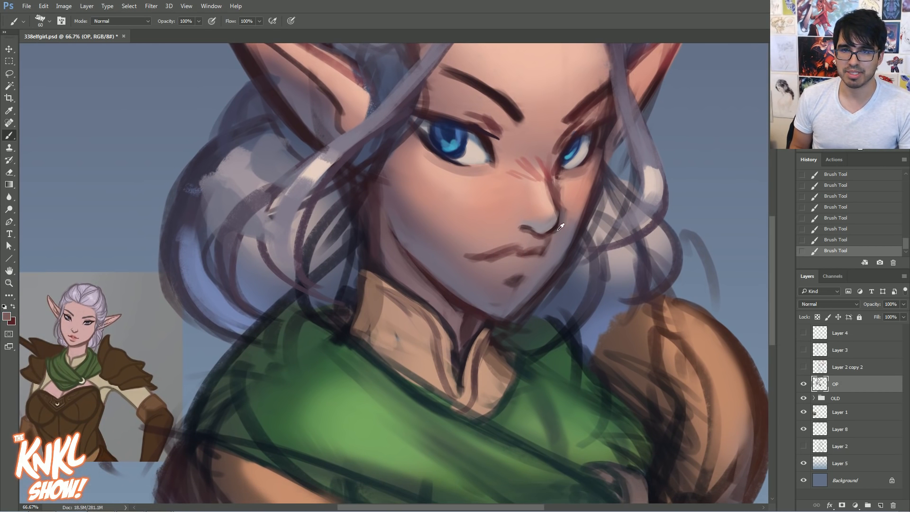
key(bracketleft)
key(bracketleft)
key(bracketleft)
key(bracketleft)
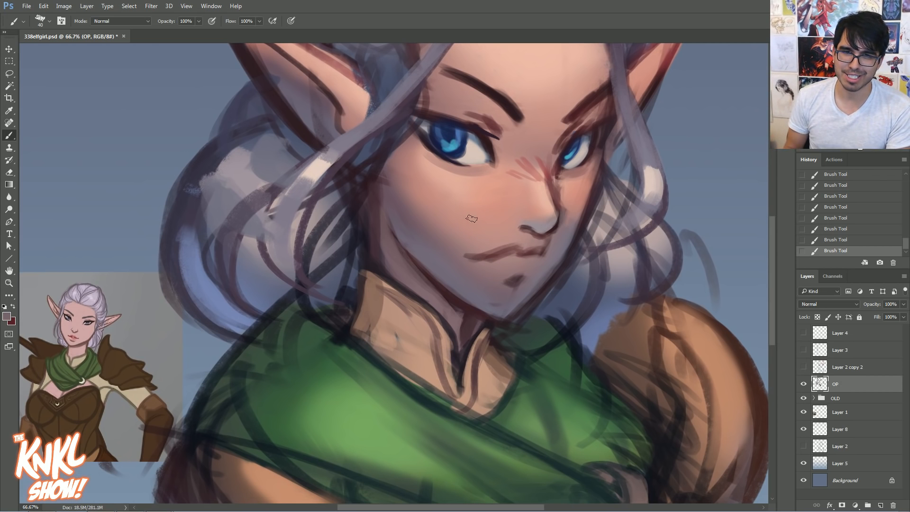
alt+click(555, 224)
drag(475, 255, 508, 254)
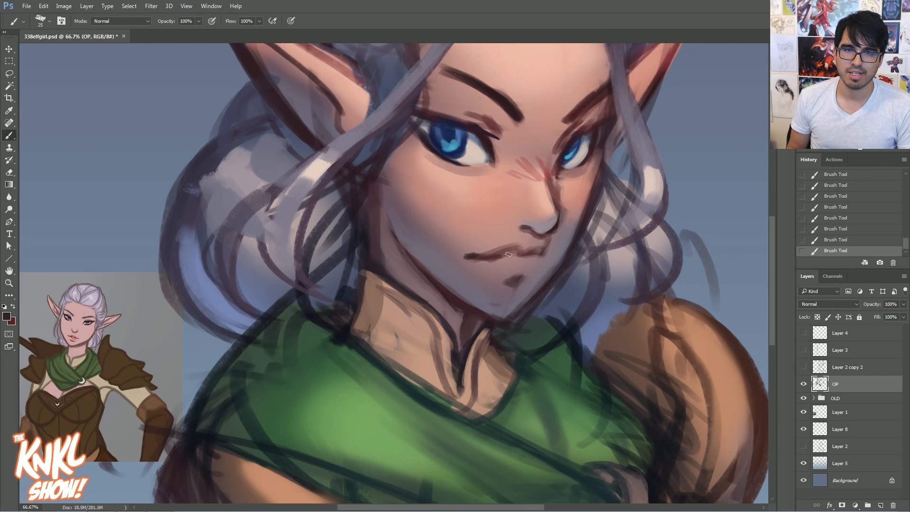
drag(528, 253, 504, 256)
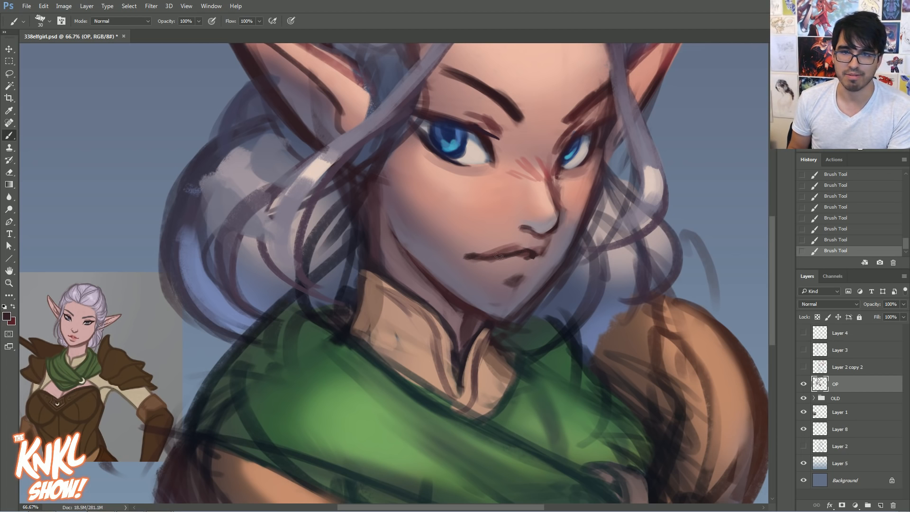
Paint light teeth between the parted lips and define the far mouth corner with a sampled dark red
alt+click(532, 246)
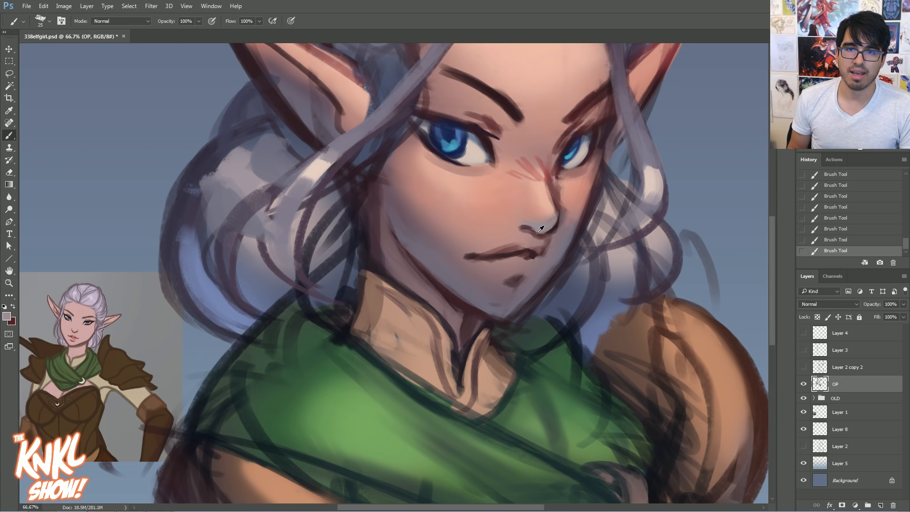
mouse_move(527, 255)
mouse_down()
mouse_move(491, 255)
mouse_move(539, 246)
mouse_up()
alt+click(506, 248)
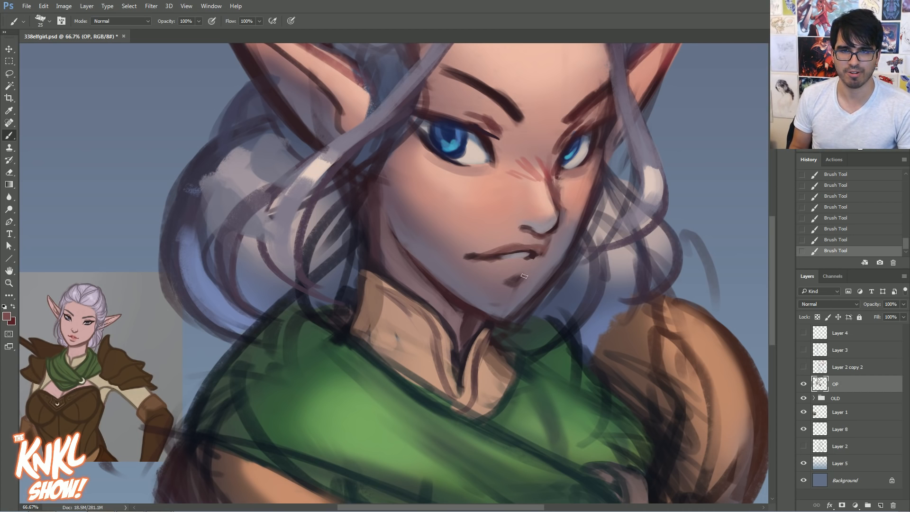
alt+click(580, 134)
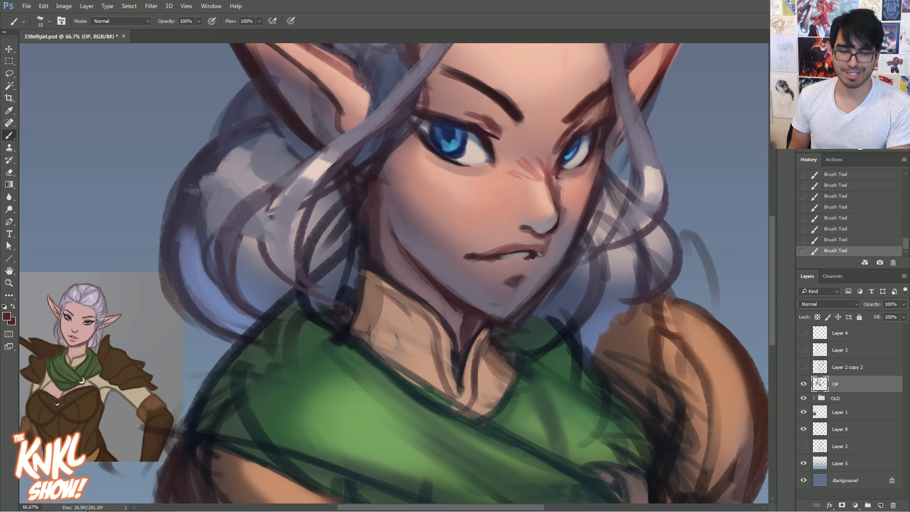
key(bracketright)
key(bracketright)
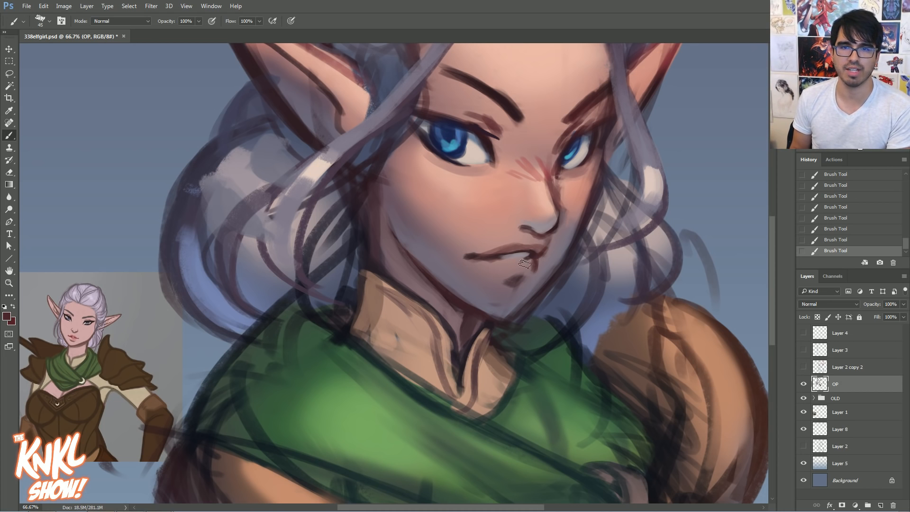
Paint the lower lip with a light peach skin tone sampled from the nose, covering the sketch beneath it
alt+click(540, 197)
key(bracketright)
key(bracketright)
key(bracketright)
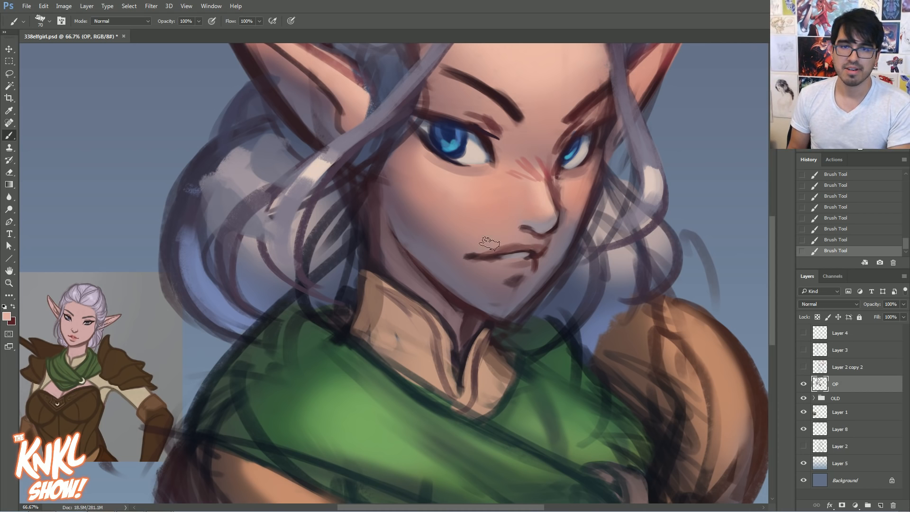
key(bracketleft)
key(bracketleft)
key(bracketleft)
key(bracketleft)
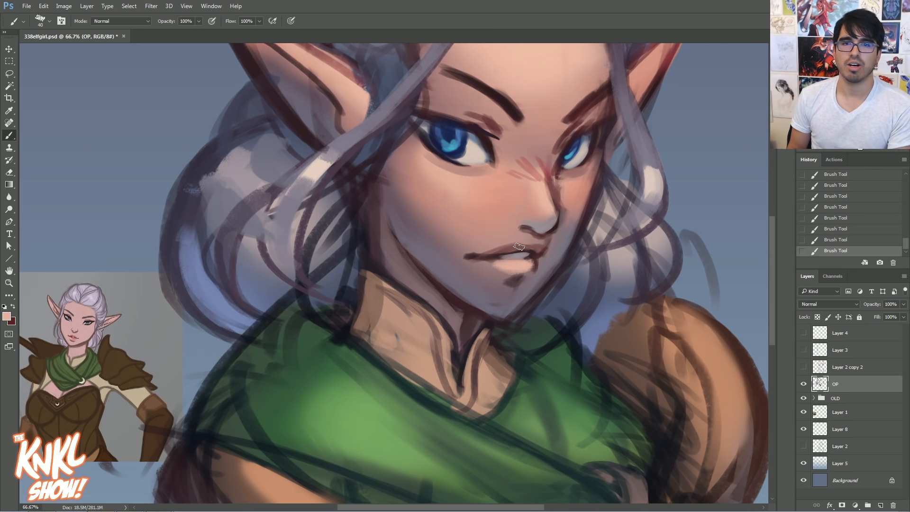
Tint the lower lip with red sampled from the nose bridge and reinforce the upper lip with a sampled dark tone
alt+click(532, 165)
alt+click(550, 164)
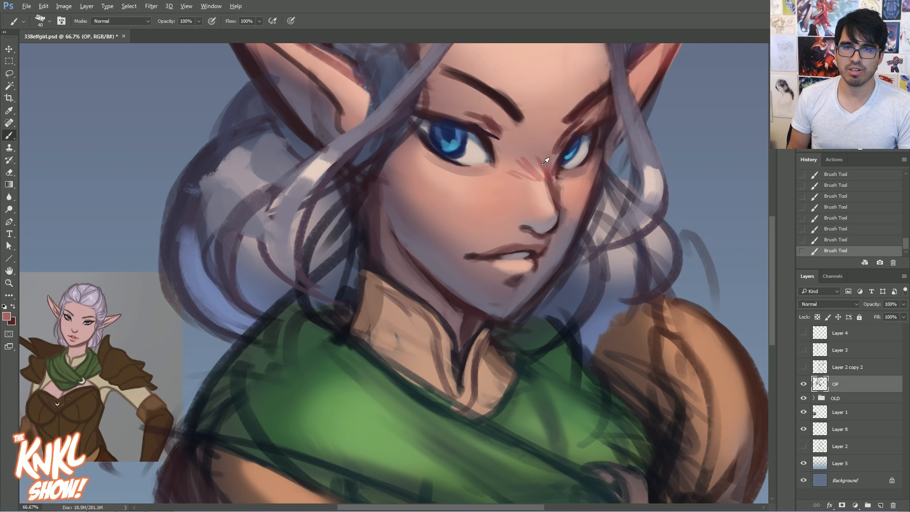
key(bracketright)
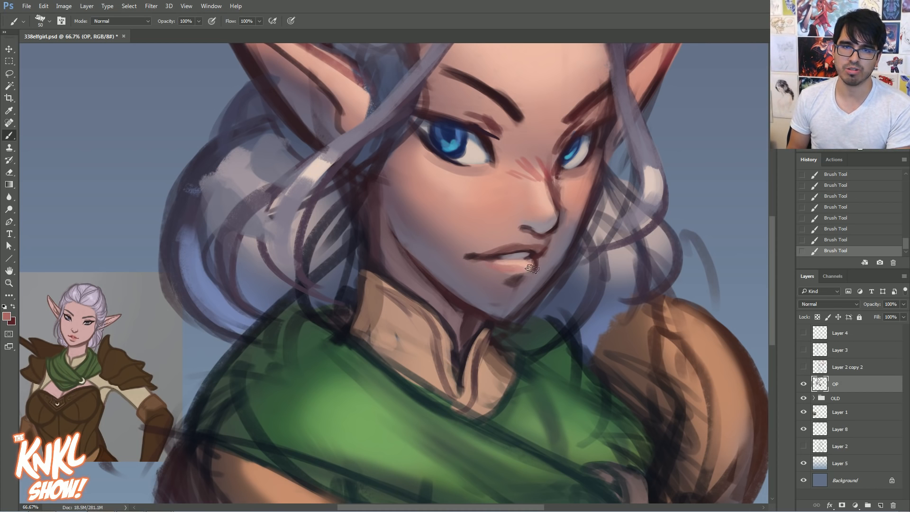
key(bracketleft)
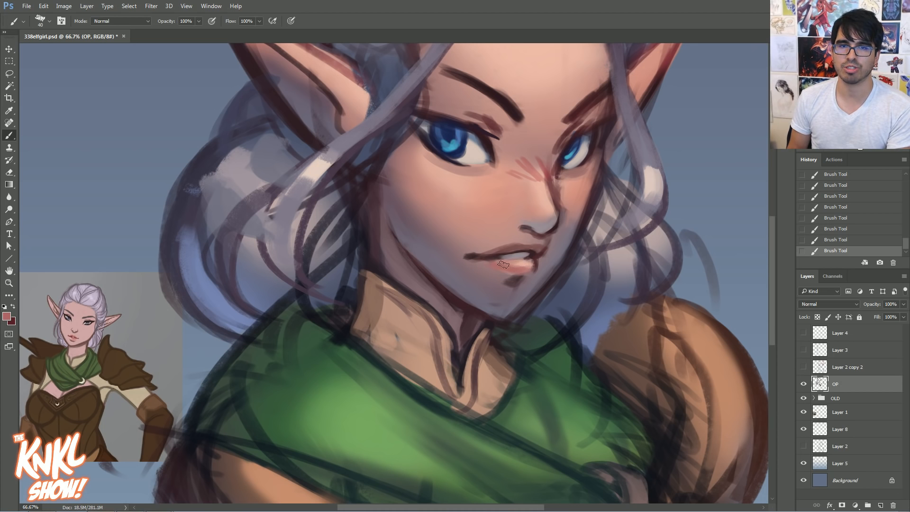
alt+click(543, 251)
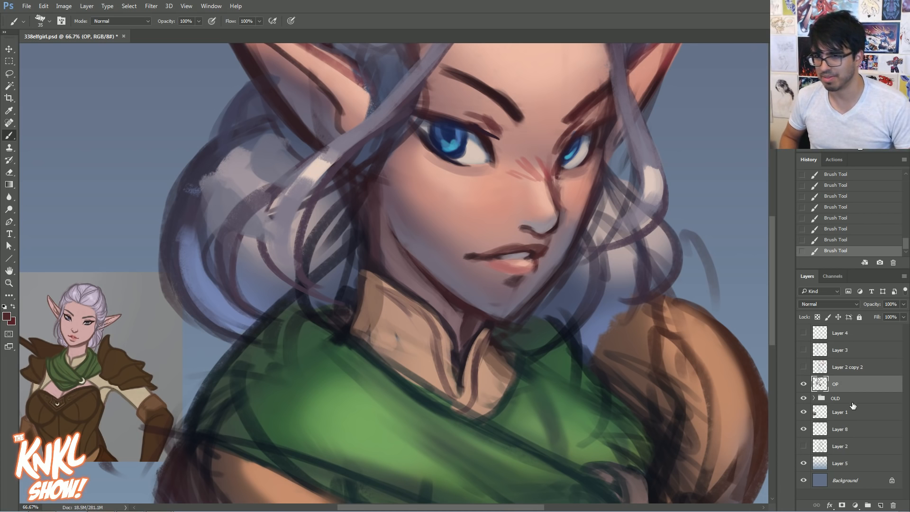
Stamp the visible layers, lasso the mouth, delete the stamped layer and paste the copied mouth onto its own layer
key(ctrl+shift+alt+e)
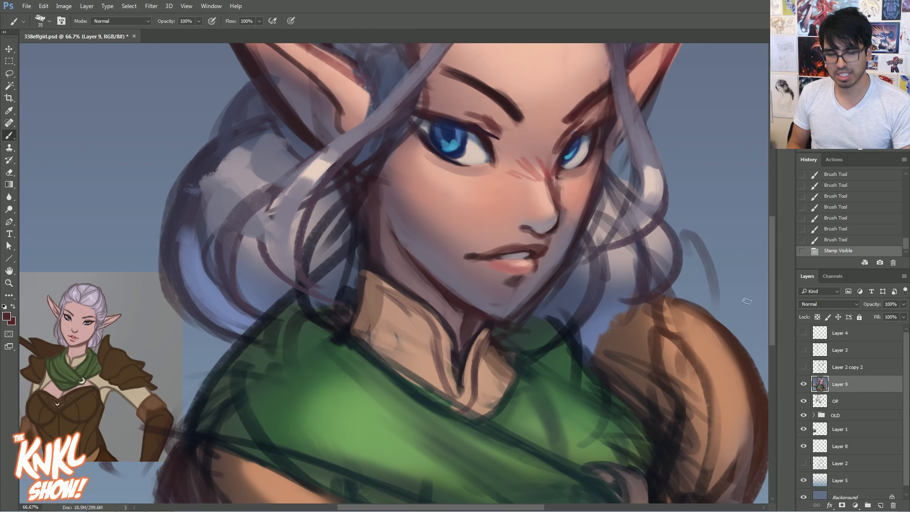
key(v)
mouse_move(430, 248)
mouse_down()
mouse_move(325, 223)
mouse_move(436, 268)
mouse_move(430, 247)
mouse_up()
key(l)
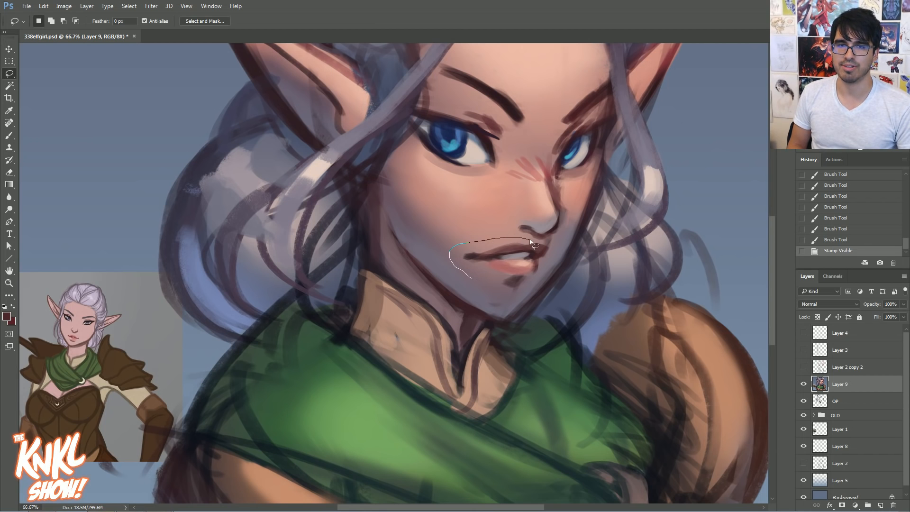
drag(530, 283, 471, 285)
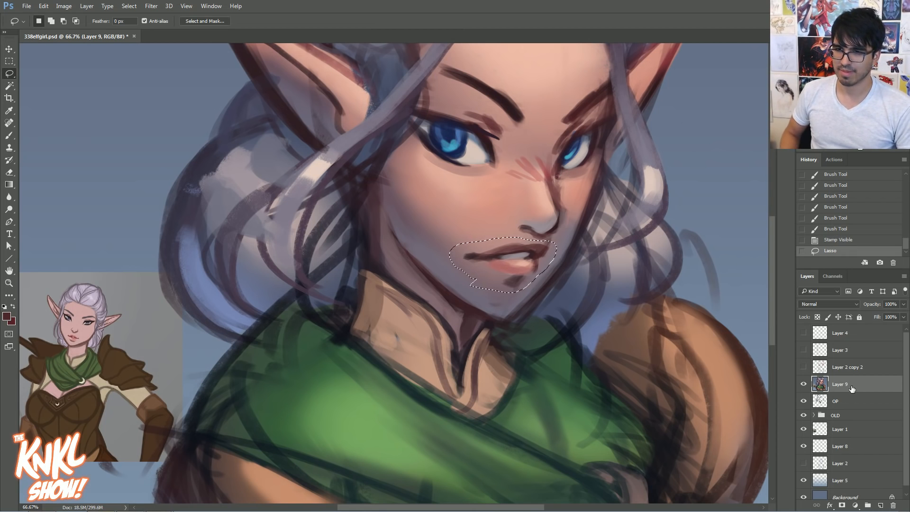
click(893, 504)
key(ctrl+v)
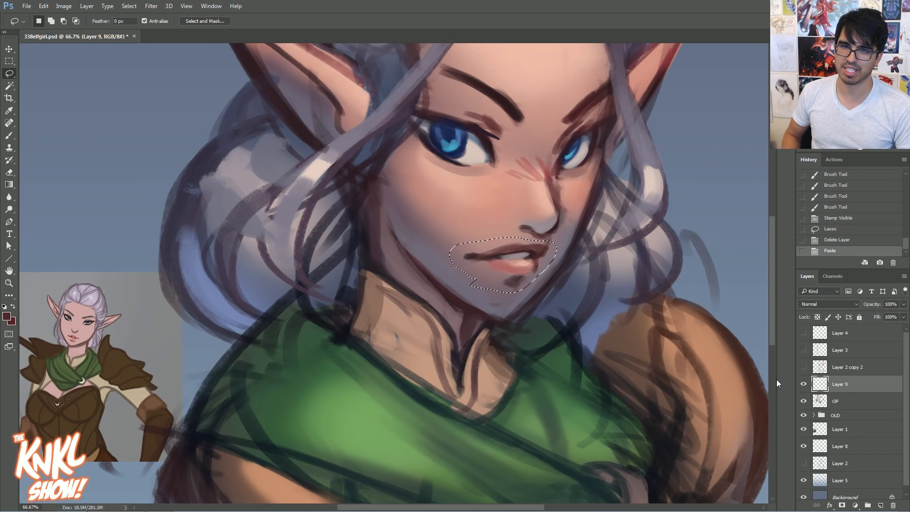
Move the pasted mouth slightly towards the far cheek to realign it beneath the nose
click(9, 49)
drag(510, 265, 539, 288)
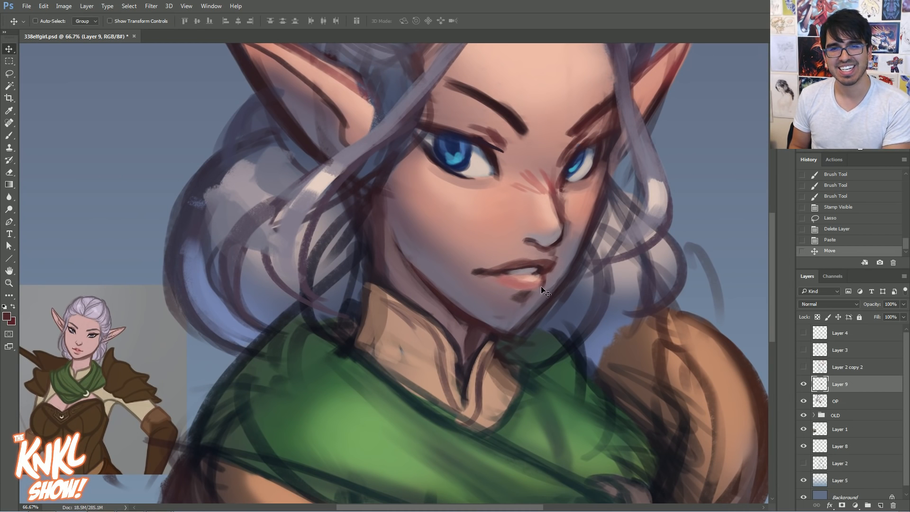
drag(533, 278, 538, 280)
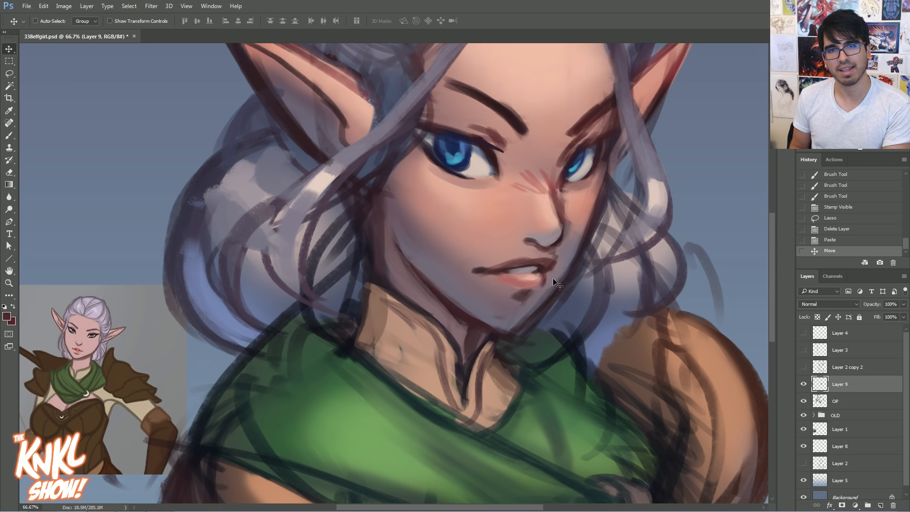
Hide and show the pasted mouth layer to compare the mouth's old and new positions
key(b)
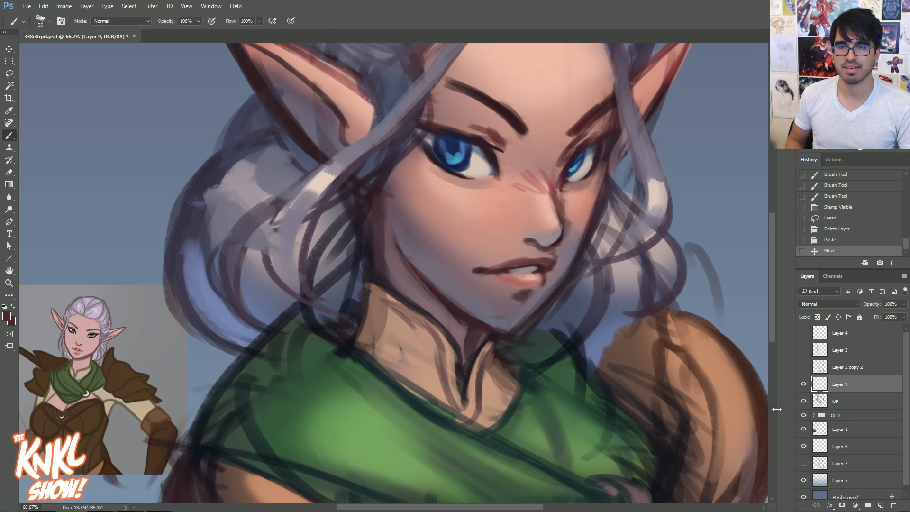
click(803, 384)
click(803, 384)
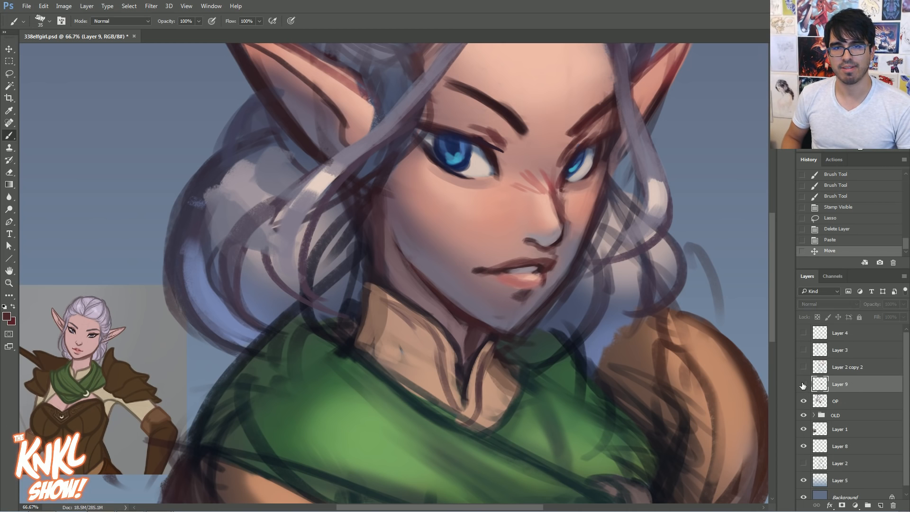
click(803, 385)
click(803, 384)
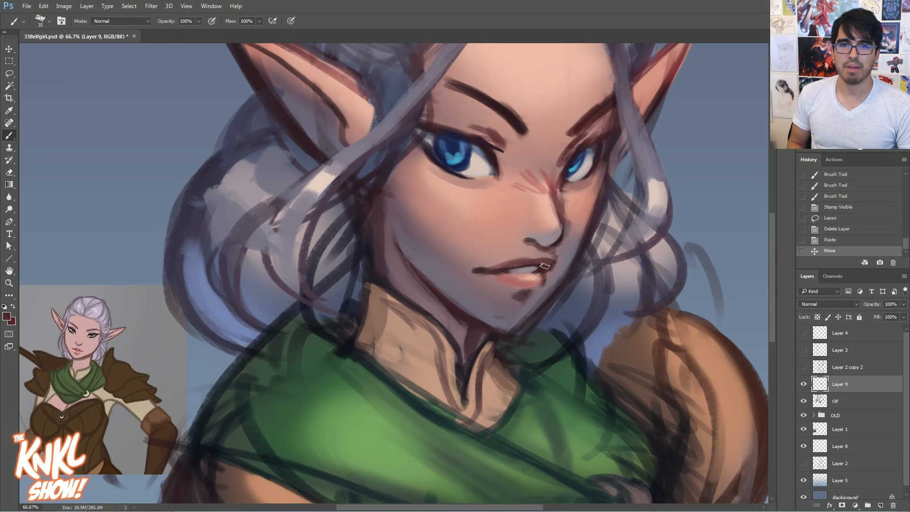
Rework the chin line and the far jawline up towards the mouth corner using a tone sampled from the chin
alt+click(499, 319)
key(bracketright)
mouse_move(518, 330)
mouse_down()
mouse_move(501, 324)
mouse_move(526, 330)
mouse_up()
drag(519, 328, 552, 291)
mouse_move(549, 293)
mouse_down()
mouse_move(562, 261)
mouse_move(532, 313)
mouse_up()
mouse_move(522, 324)
mouse_down()
mouse_move(529, 315)
mouse_move(521, 335)
mouse_move(555, 302)
mouse_move(562, 278)
mouse_up()
Blend the skin along the far jaw and up the far cheek with tones sampled around the chin
alt+click(488, 328)
alt+click(535, 303)
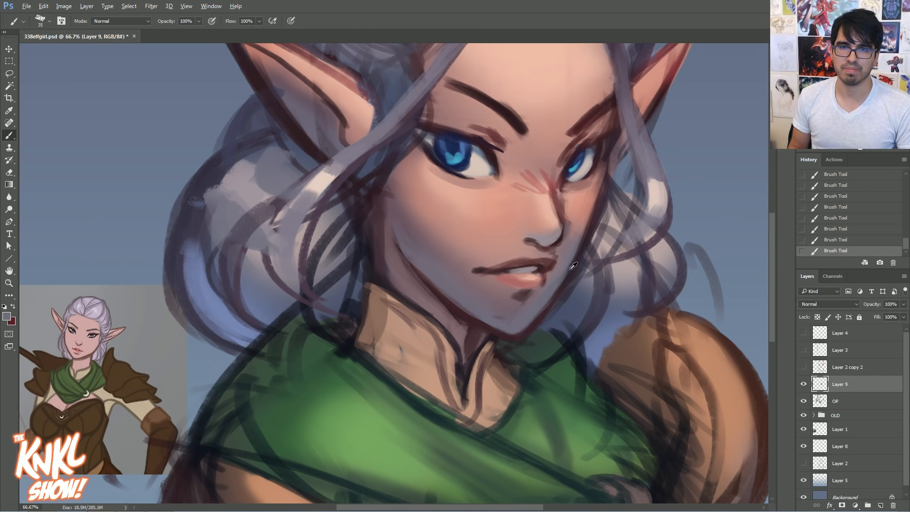
alt+click(535, 320)
mouse_move(517, 336)
mouse_down()
mouse_move(550, 305)
mouse_move(580, 232)
mouse_up()
alt+click(543, 291)
drag(550, 292, 585, 232)
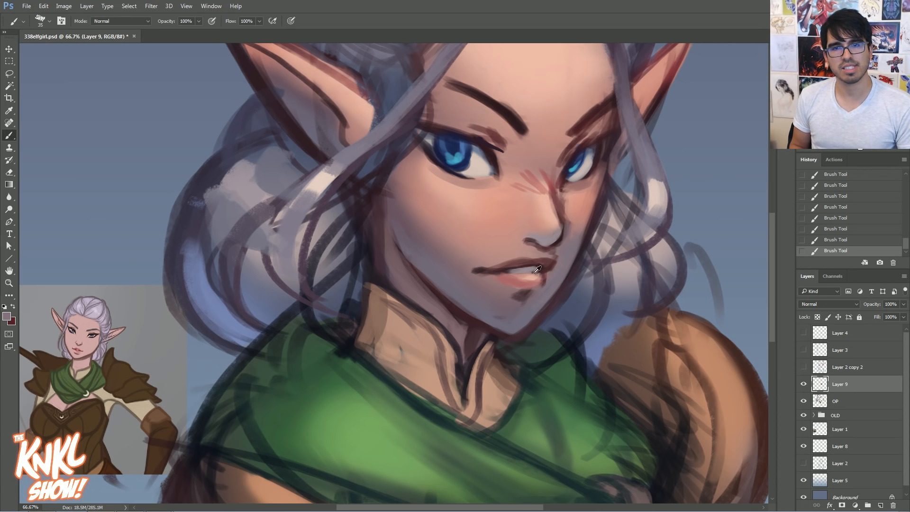
Enlarge the brush and soften the dark shadow beneath the lower lip with the sampled chin skin tone
alt+click(526, 293)
key(bracketright)
key(bracketright)
key(bracketright)
key(bracketright)
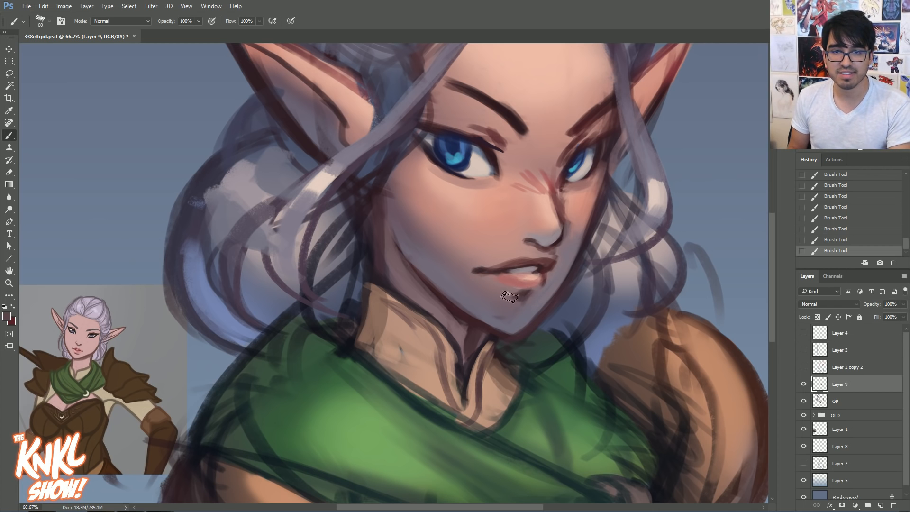
mouse_move(514, 295)
mouse_down()
mouse_move(540, 293)
mouse_move(524, 297)
mouse_up()
alt+click(526, 297)
Refine the underside of the chin with a near-black tone sampled from the neck, using a smaller brush
alt+click(505, 312)
alt+click(501, 322)
alt+click(479, 344)
key(bracketleft)
key(bracketleft)
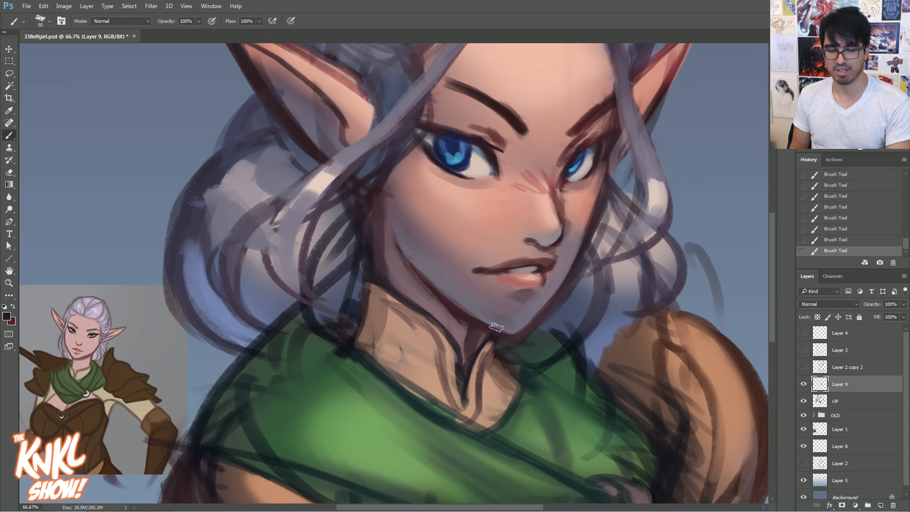
key(bracketleft)
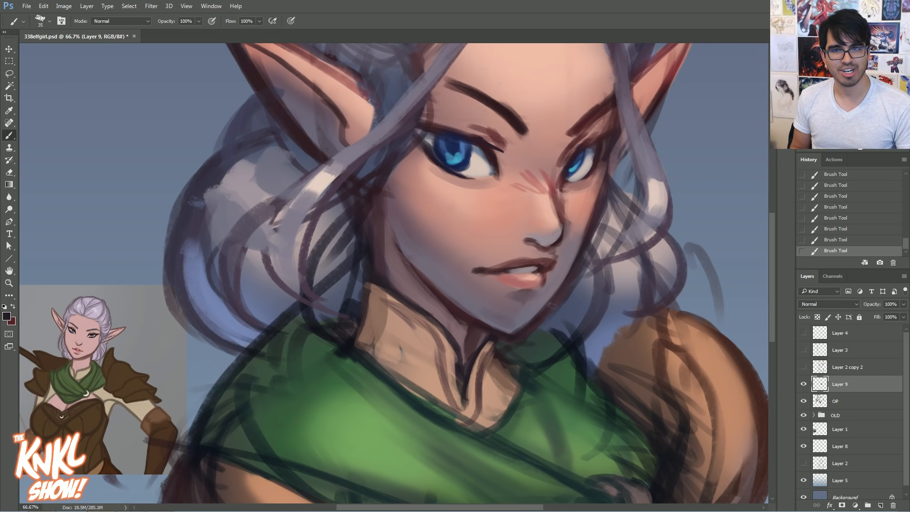
Even out the shading between the lower lip and the far jaw with mauve skin tones sampled from the chin
drag(600, 241, 558, 279)
alt+click(522, 326)
alt+click(517, 327)
key(bracketright)
key(bracketright)
alt+click(527, 294)
key(bracketright)
key(bracketleft)
key(bracketleft)
key(bracketleft)
key(bracketleft)
key(bracketleft)
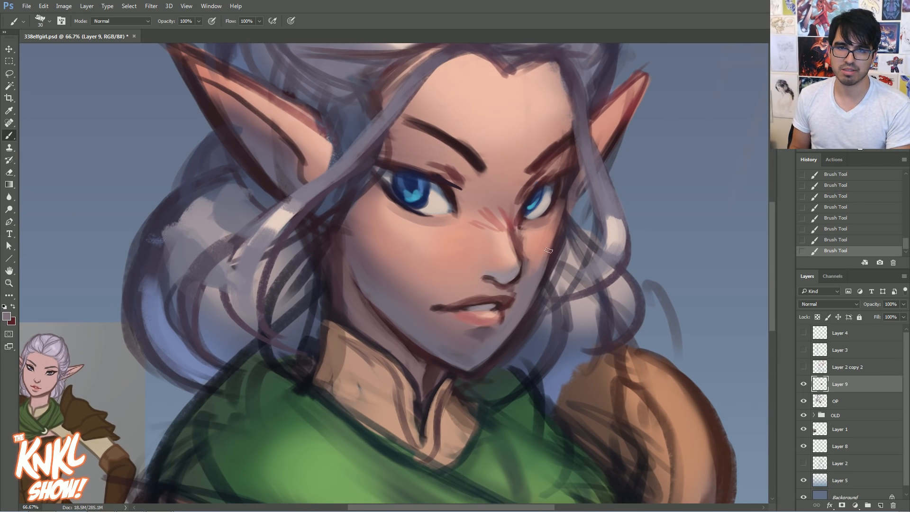
alt+click(518, 328)
drag(508, 337, 525, 313)
Redefine the nostril and the underside of the nose tip with skin and dark tones sampled around the nose
alt+click(509, 292)
alt+click(527, 287)
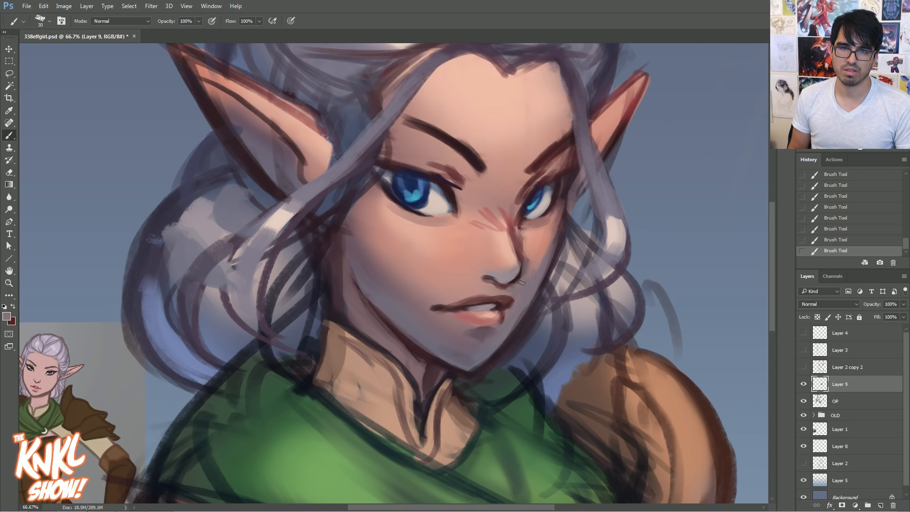
alt+click(503, 280)
alt+click(510, 285)
drag(510, 286, 522, 271)
alt+click(515, 279)
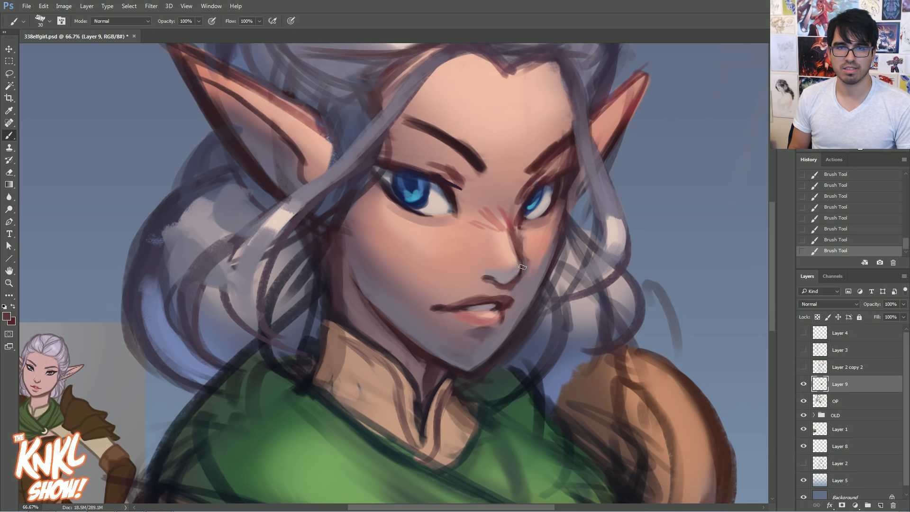
Set the foreground to a very dark, muted violet and return to the Brush tool
mouse_move(512, 246)
mouse_down()
mouse_move(557, 260)
mouse_move(578, 245)
mouse_up()
alt+click(577, 188)
key(bracketleft)
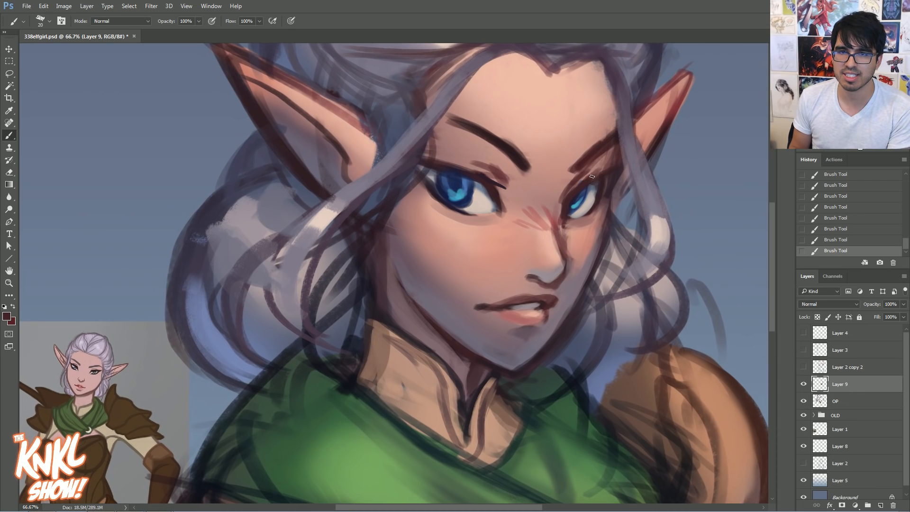
click(7, 316)
click(620, 299)
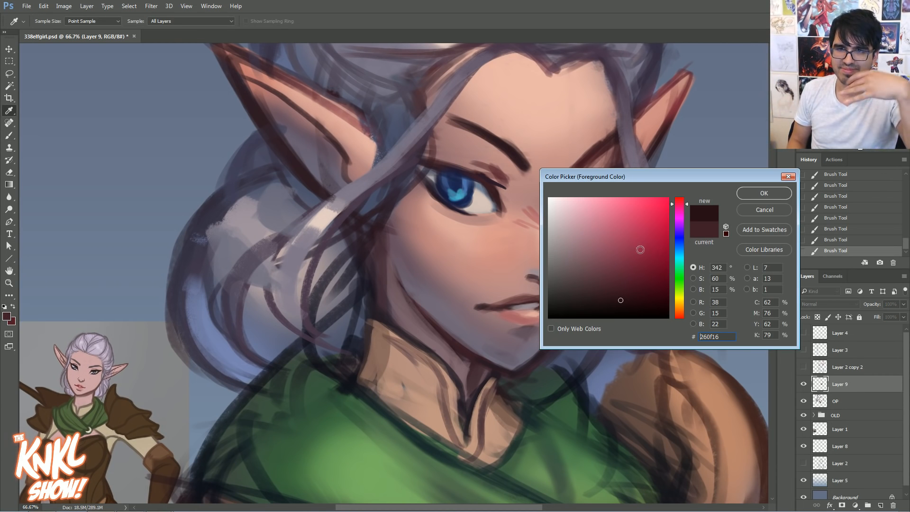
click(679, 228)
click(598, 300)
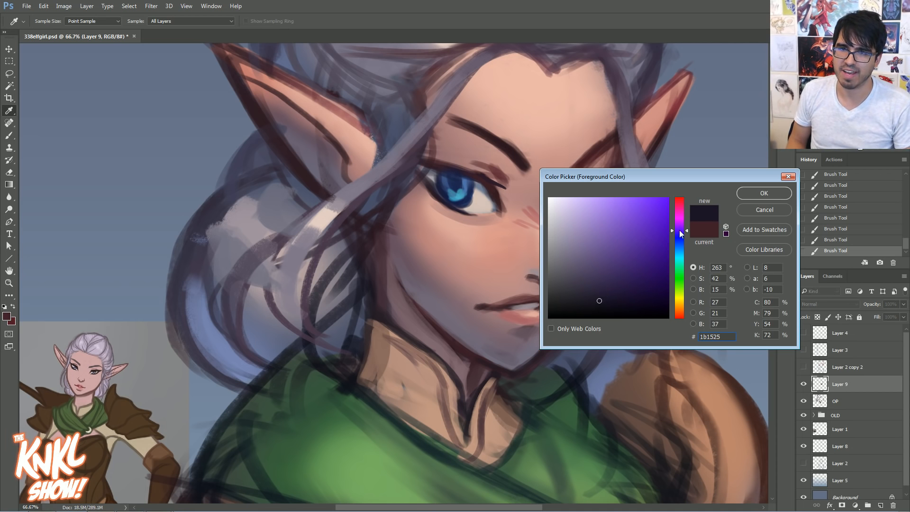
drag(679, 230, 683, 223)
click(757, 191)
key(b)
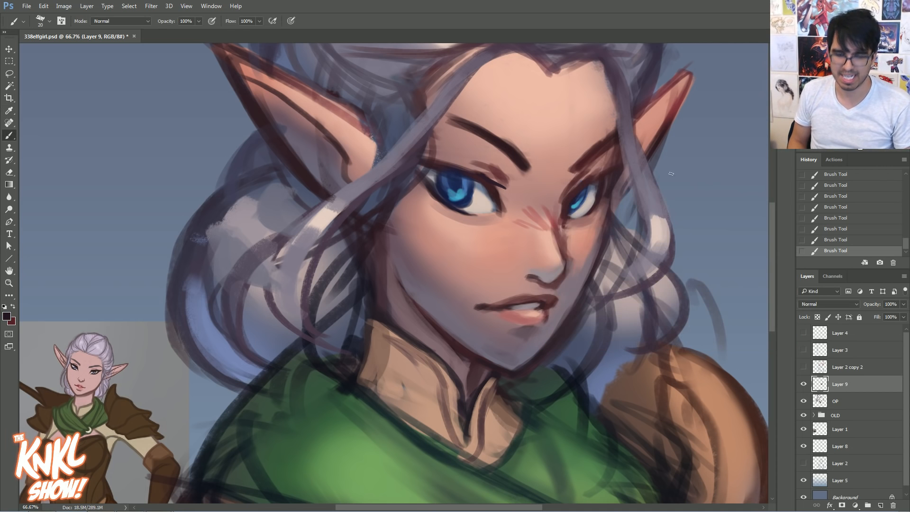
Darken the near eye's inner corner and upper lash line, adding lashes and a winged outer corner
key(bracketleft)
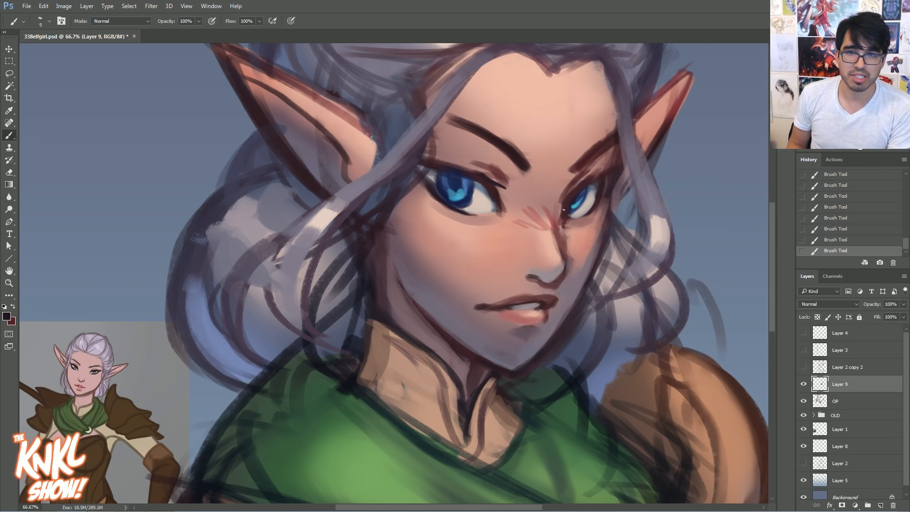
key(bracketright)
key(bracketright)
key(bracketright)
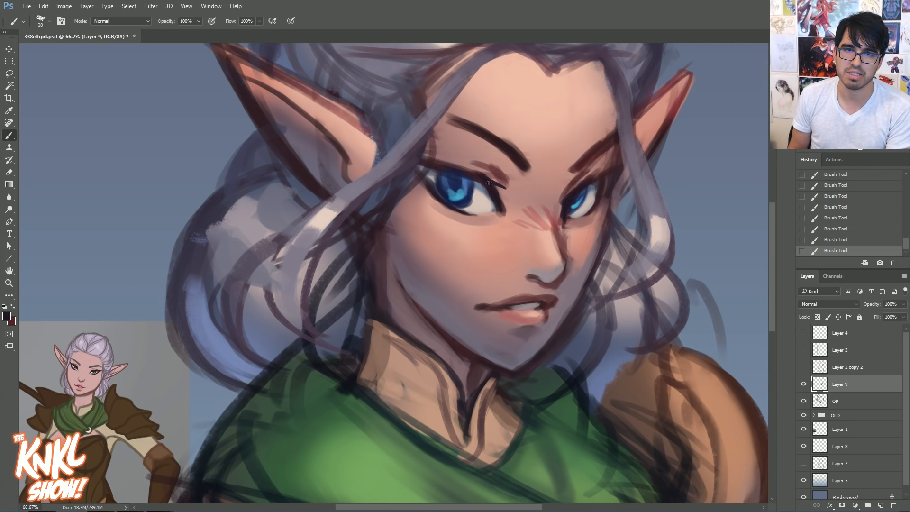
key(bracketleft)
key(bracketright)
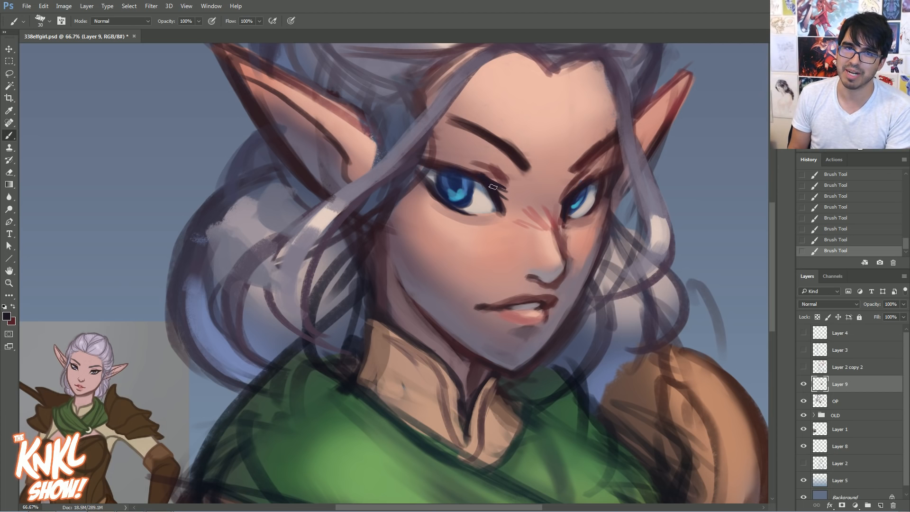
key(bracketright)
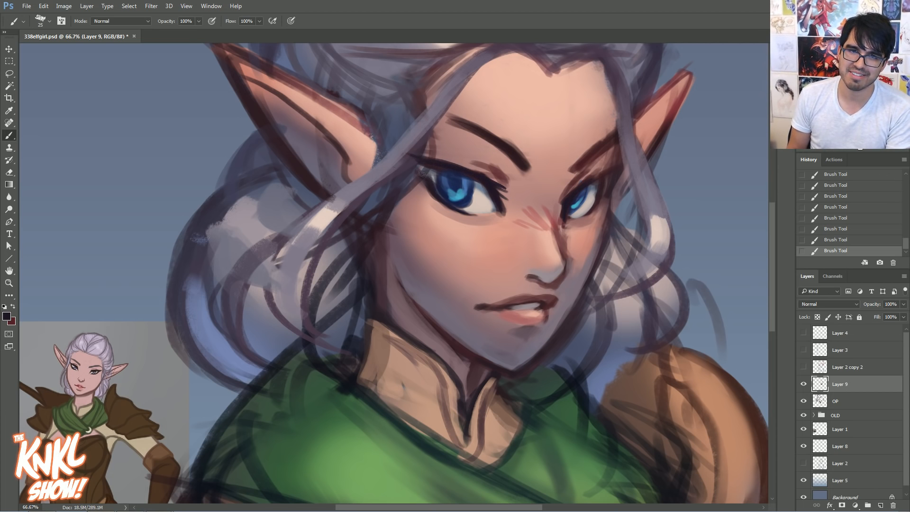
Thicken the far eye's upper lash line with dark violet and touch up its iris and white with sampled colours
key(bracketleft)
key(bracketright)
key(bracketleft)
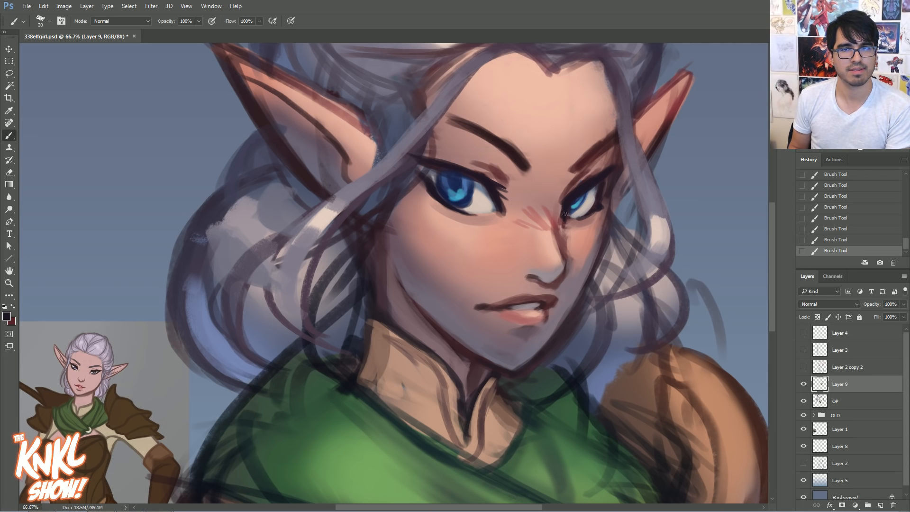
alt+click(582, 196)
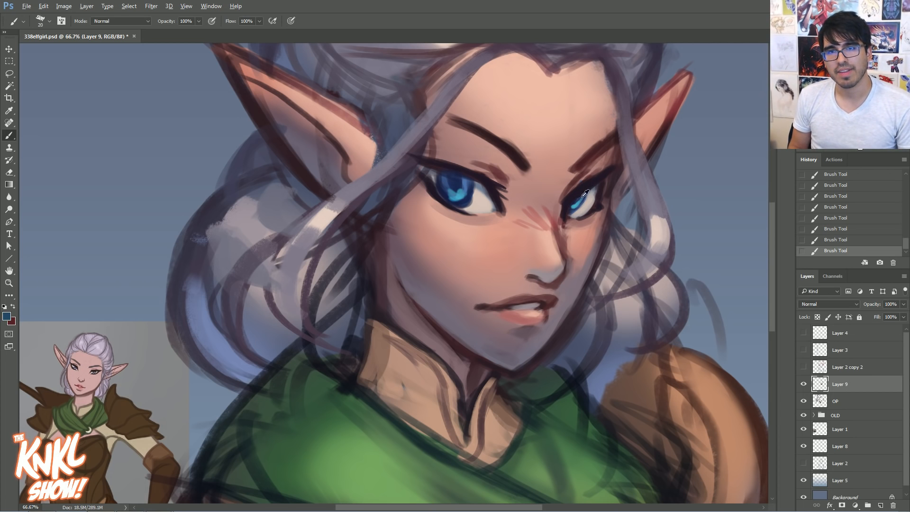
alt+click(587, 194)
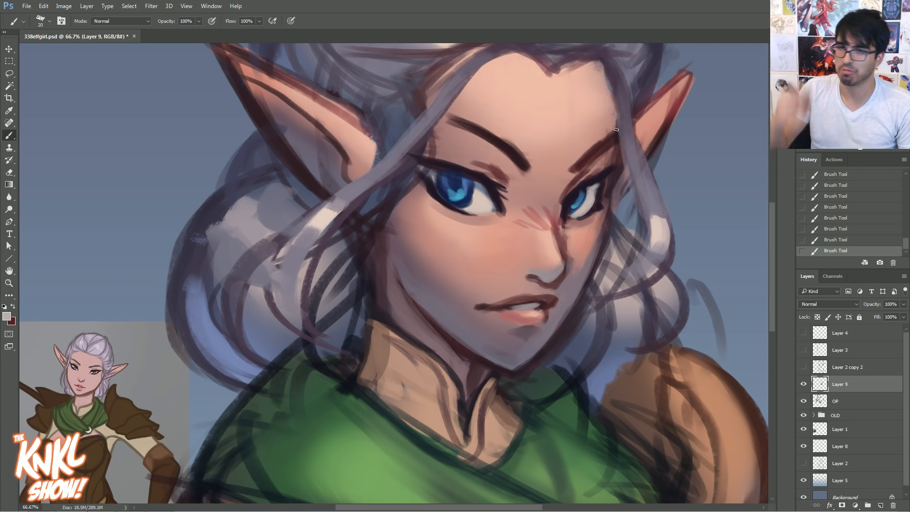
drag(564, 196, 612, 165)
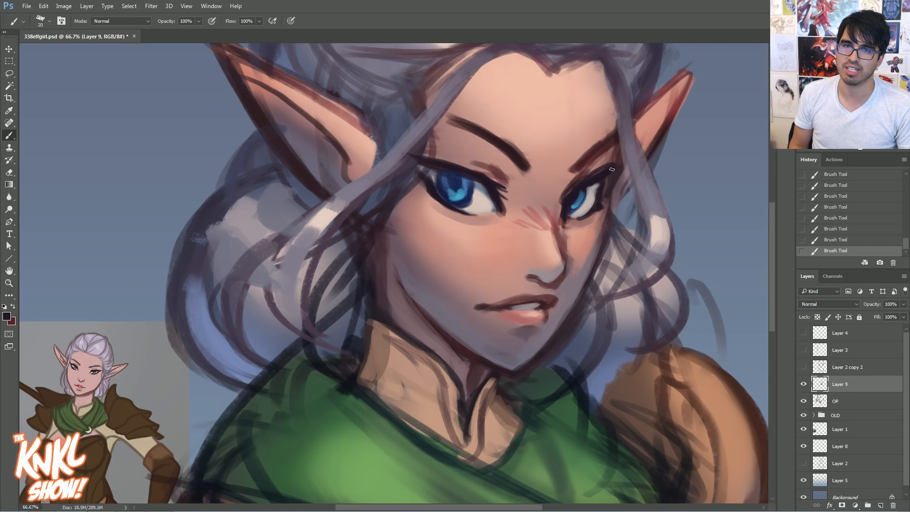
Step back two brush strokes and restore them to compare the far eye before and after
key(ctrl+alt+z)
key(ctrl+alt+z)
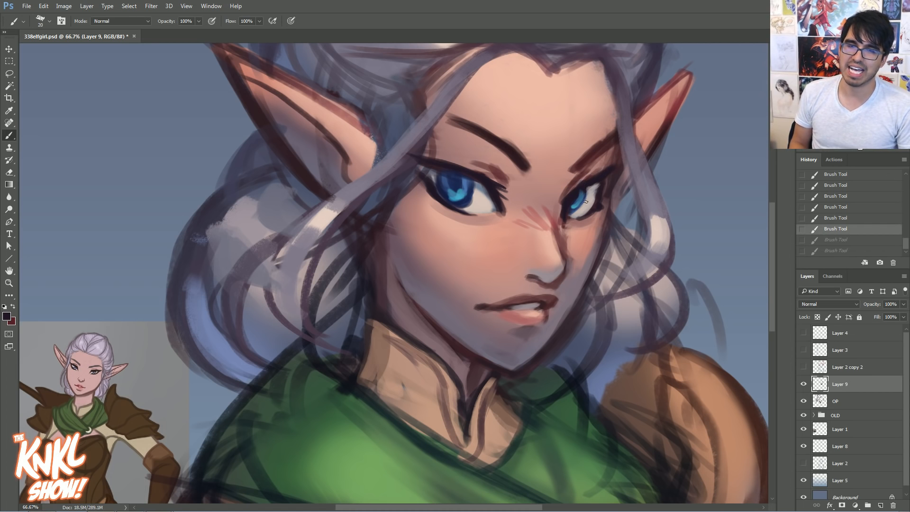
key(ctrl+shift+z)
key(ctrl+shift+z)
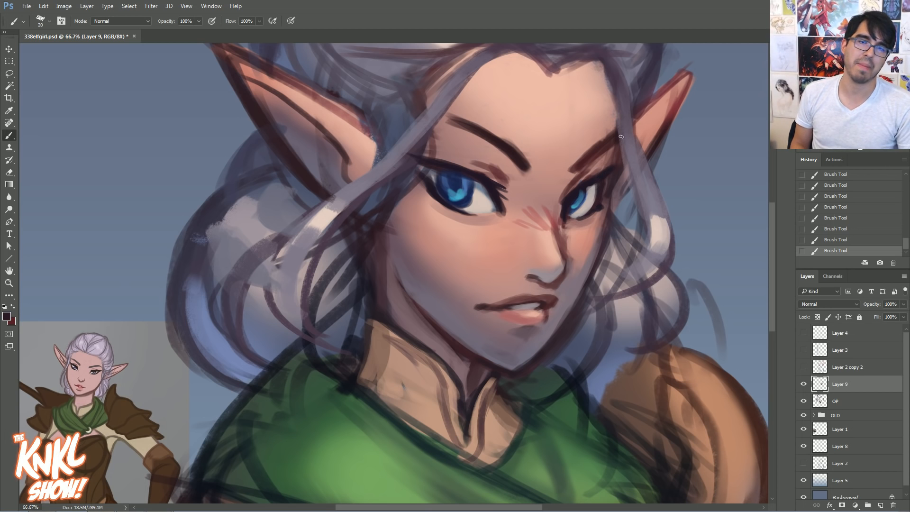
Shade the far side of the nose bridge with reddish skin tones sampled beside it
alt+click(574, 243)
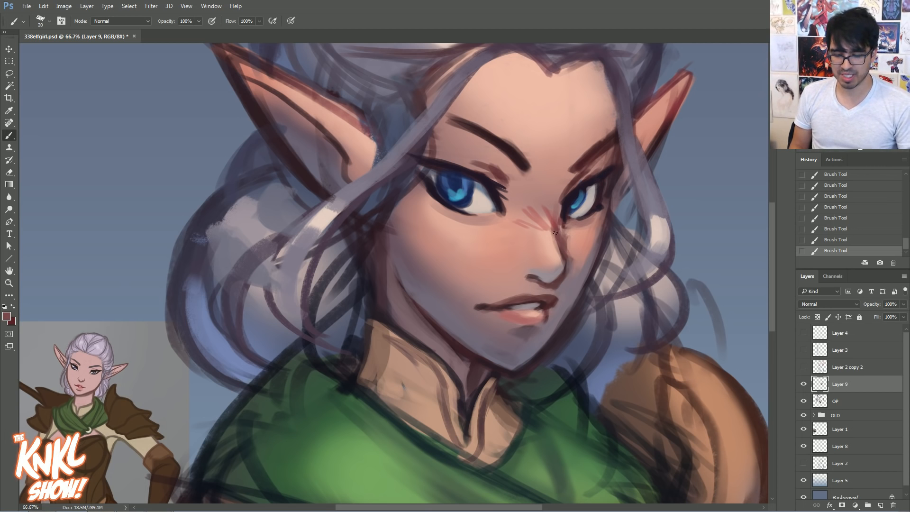
alt+click(570, 234)
alt+click(567, 251)
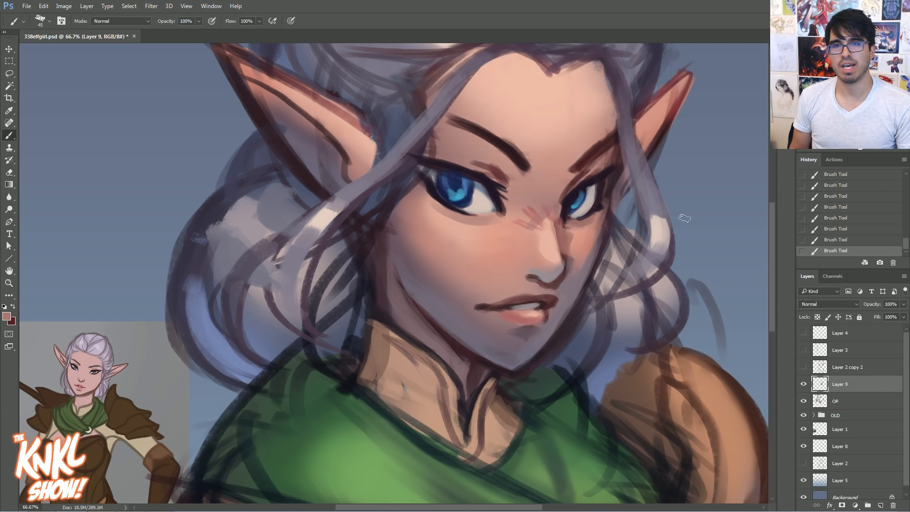
Undo and redo the last two strokes to compare the shading on the nose bridge
key(ctrl+alt+z)
key(ctrl+alt+z)
key(ctrl+shift+z)
key(ctrl+shift+z)
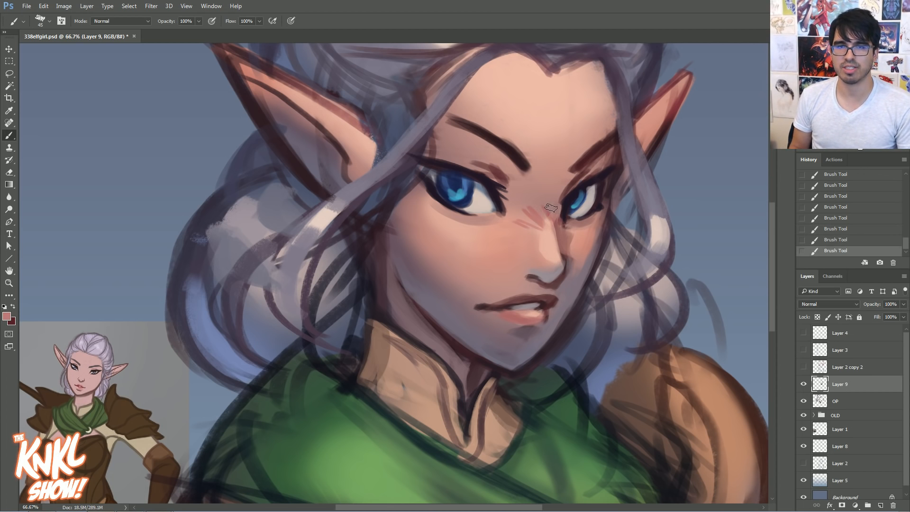
Lighten the nose bridge and paint highlights on the cheeks beneath both eyes with a sampled light skin tone
alt+click(551, 247)
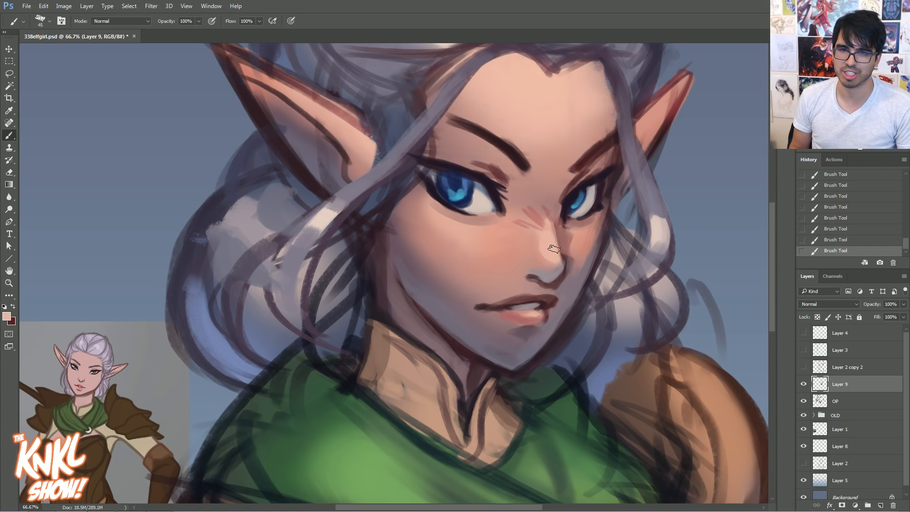
alt+click(565, 245)
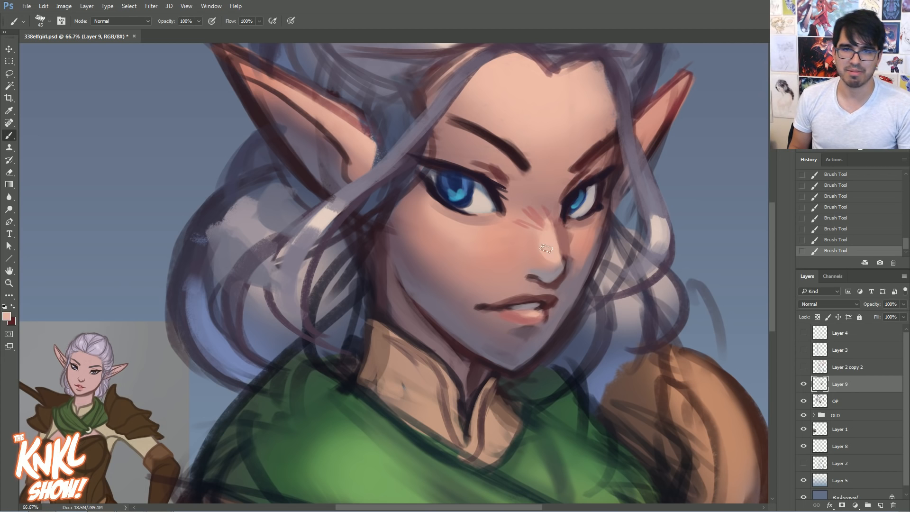
key(bracketright)
key(bracketright)
key(bracketright)
key(bracketright)
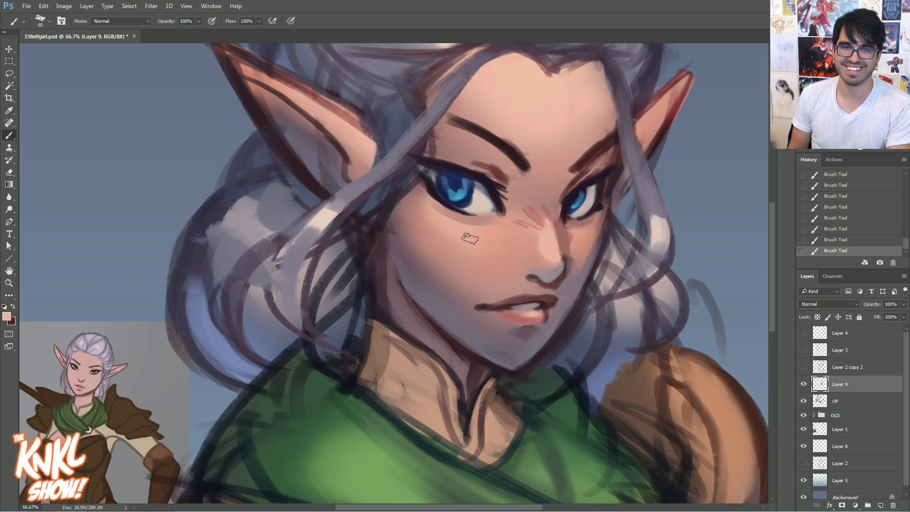
key(bracketleft)
key(bracketleft)
key(bracketleft)
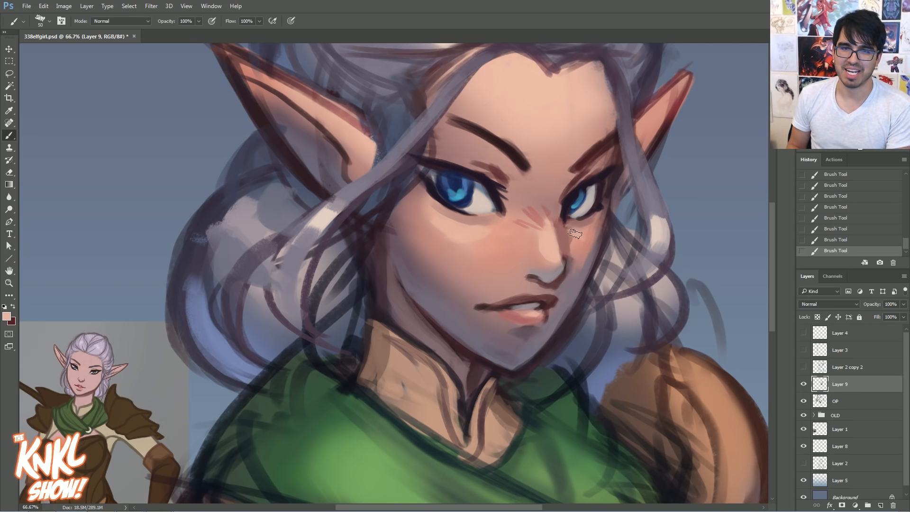
key(bracketright)
key(bracketright)
key(bracketright)
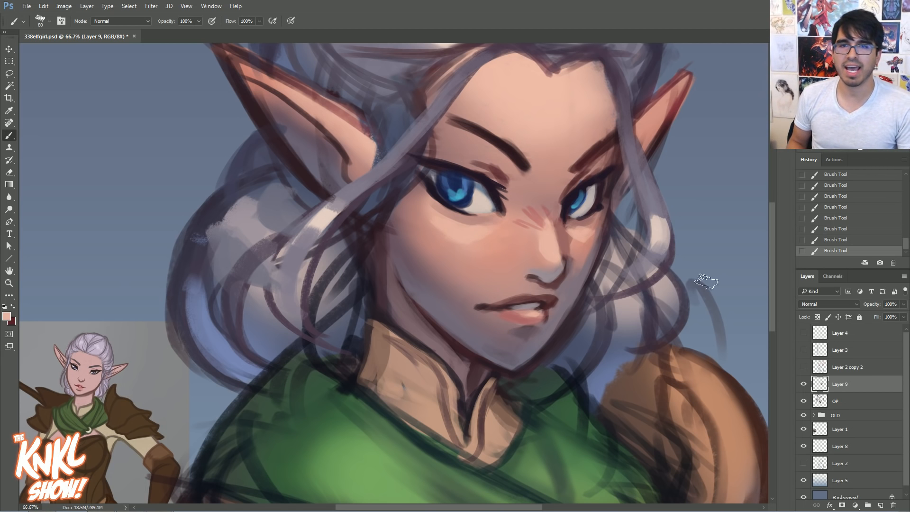
Merge Layer 9 down into the OP layer and toggle OP's visibility to compare the paintover with the original
key(ctrl+e)
click(804, 386)
click(804, 386)
click(804, 386)
click(804, 386)
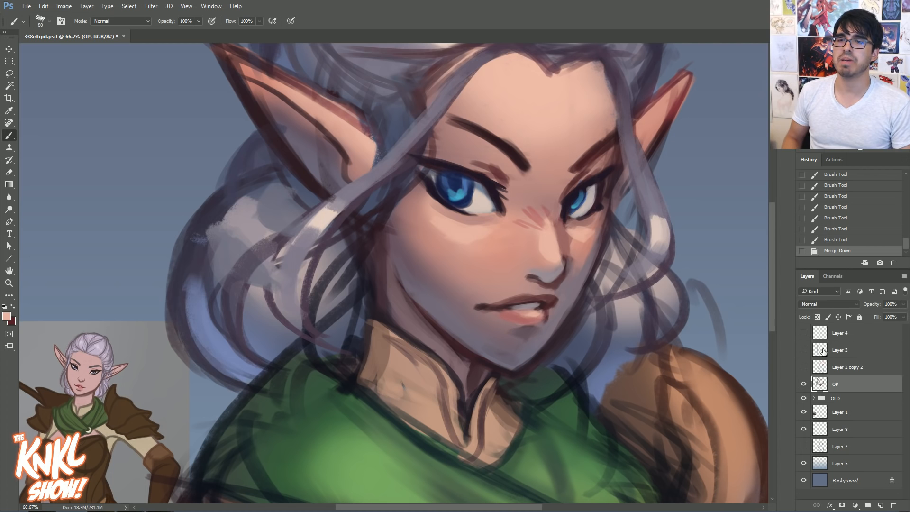
click(803, 385)
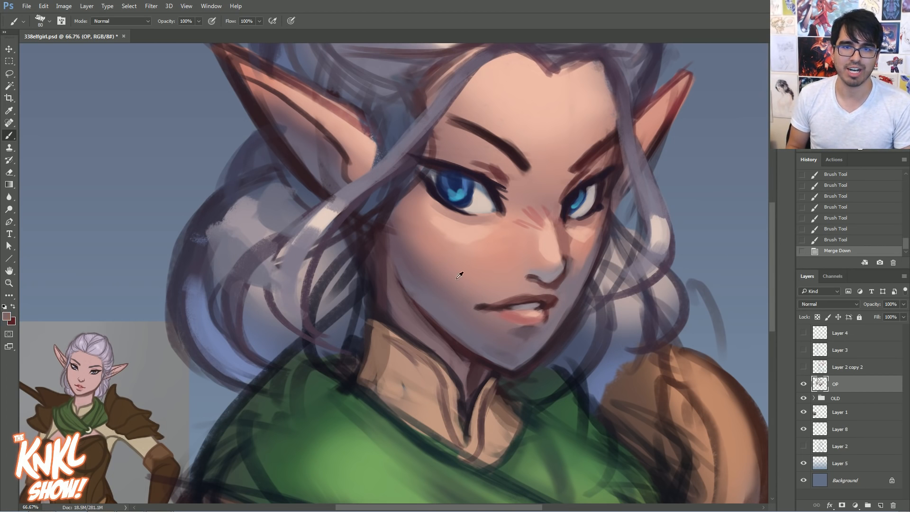
Create a new layer named Layer 9 and shade the near cheek with a mauve tone using a size 125 brush
key(ctrl+shift+n)
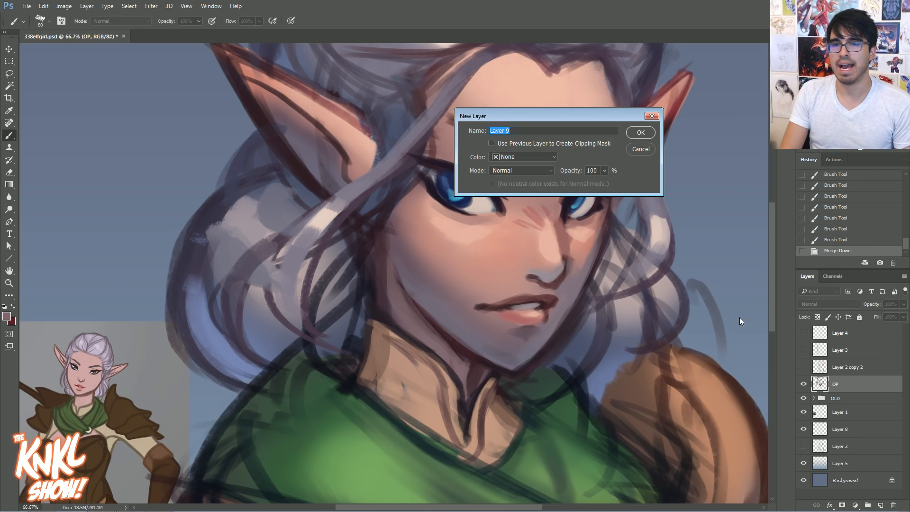
key(Return)
key(bracketright)
key(bracketright)
key(bracketright)
drag(430, 247, 454, 289)
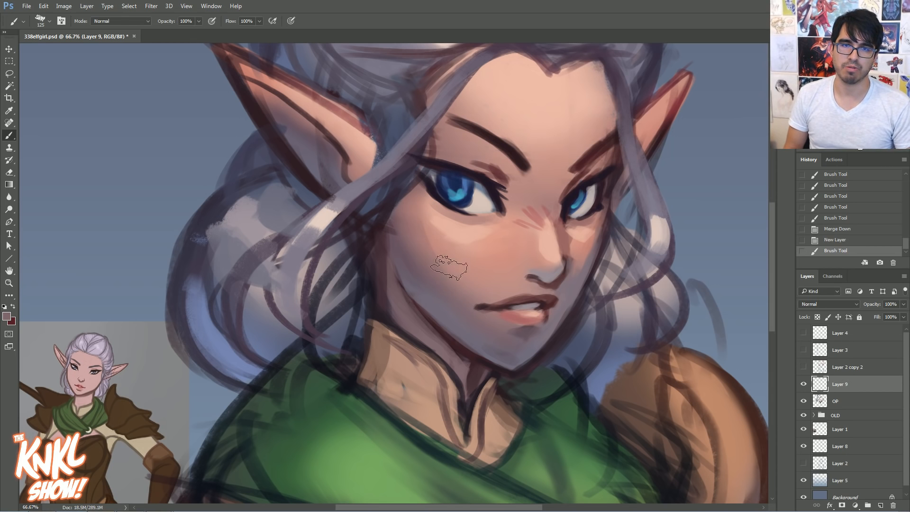
Switch to a soft round brush preset at size 45
right_click(525, 230)
click(558, 288)
click(561, 296)
scroll(490, 267, down, 1)
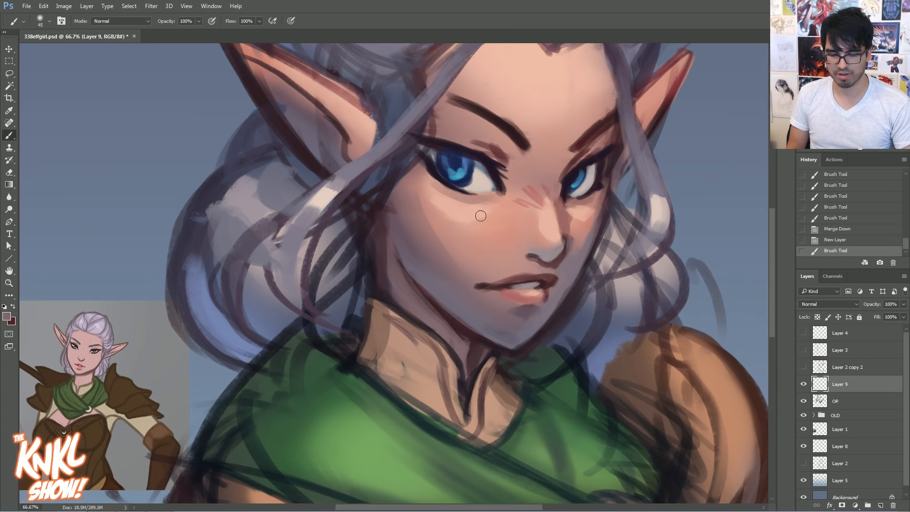
Blend the mauve shading across the near cheek beside the hair strand with a soft brush enlarged to size 125 and up
key(bracketright)
key(bracketright)
key(bracketright)
key(bracketright)
key(bracketright)
key(bracketright)
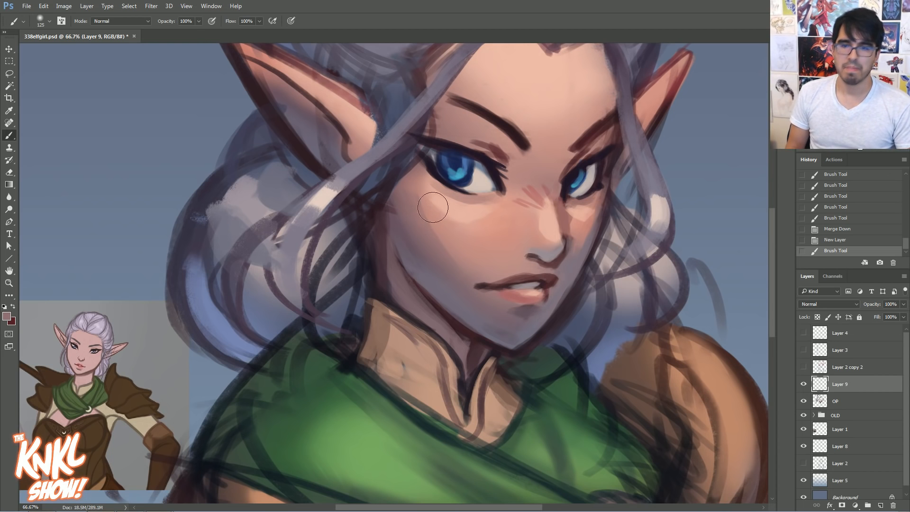
drag(421, 221, 448, 256)
drag(432, 218, 475, 263)
key(bracketright)
key(bracketright)
mouse_move(392, 209)
mouse_down()
mouse_move(433, 264)
mouse_move(415, 197)
mouse_move(432, 231)
mouse_move(412, 197)
mouse_move(421, 216)
mouse_up()
Sample the cheek's skin tones and blend the lower cheek beside the mouth with a size 250 soft brush
alt+click(476, 258)
key(bracketleft)
key(bracketleft)
key(bracketleft)
key(bracketleft)
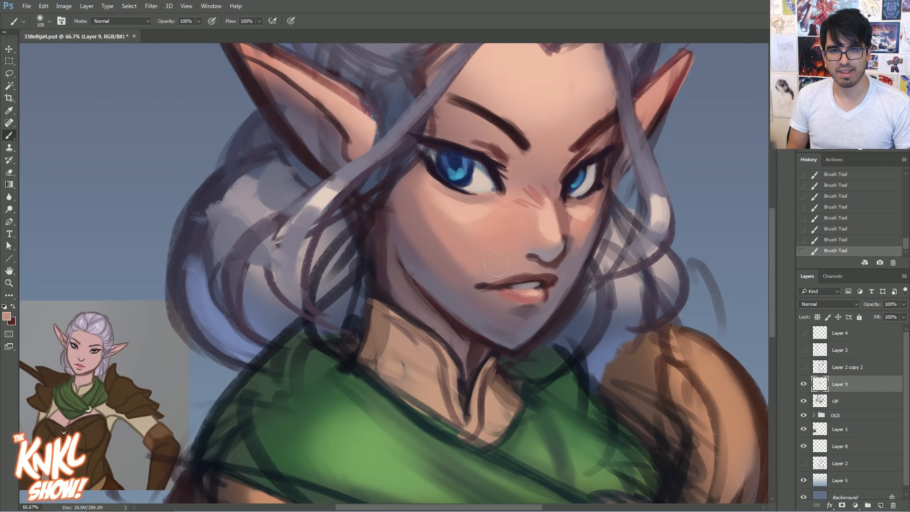
key(bracketright)
key(bracketright)
key(bracketright)
key(bracketright)
key(bracketright)
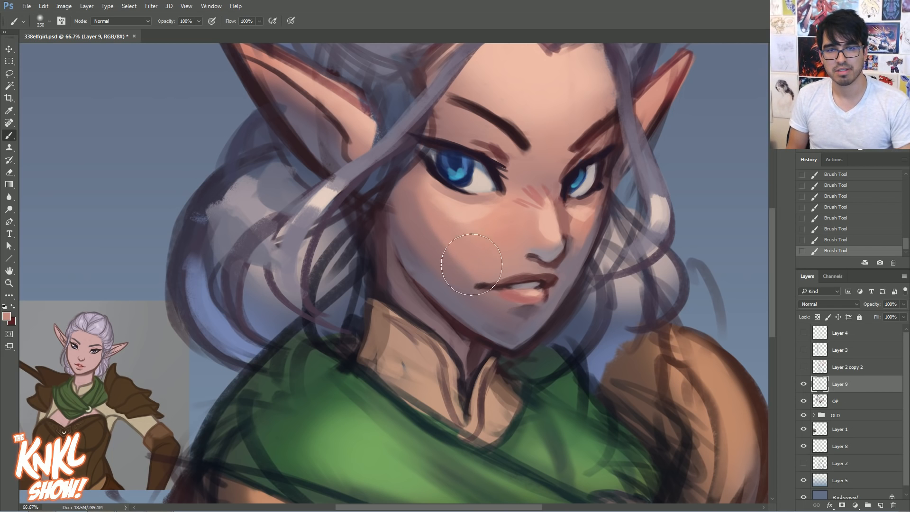
alt+click(434, 223)
drag(466, 269, 452, 268)
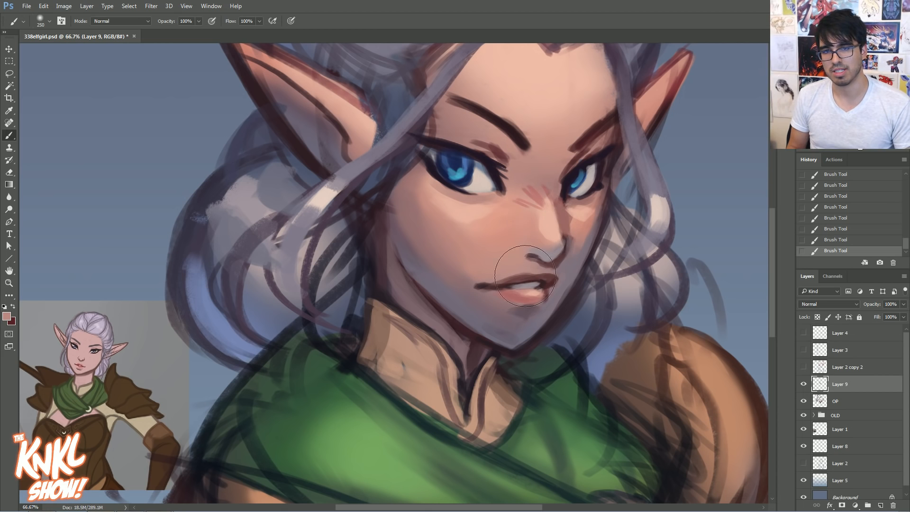
Sample the chin's skin tones and smooth the shading across the chin below the lower lip with a size 175 brush
key(bracketleft)
key(bracketleft)
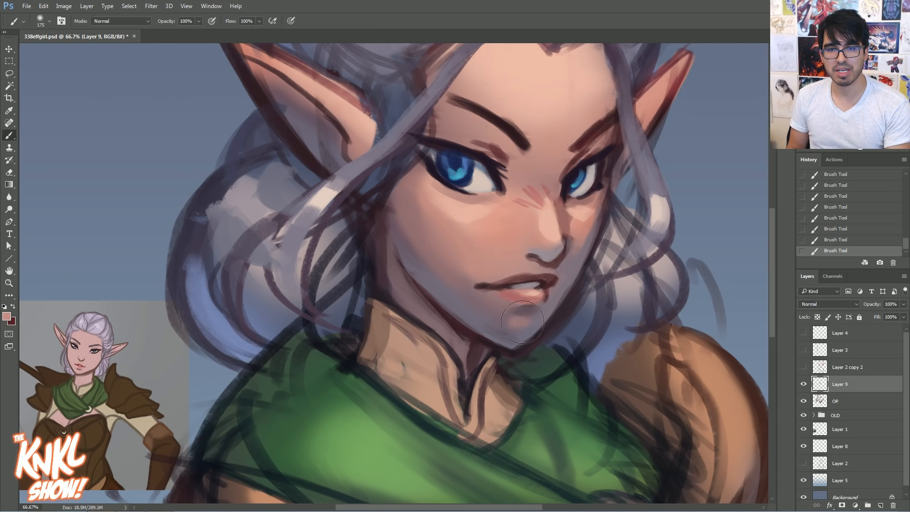
alt+click(521, 324)
alt+click(497, 312)
drag(502, 327, 539, 311)
alt+click(520, 318)
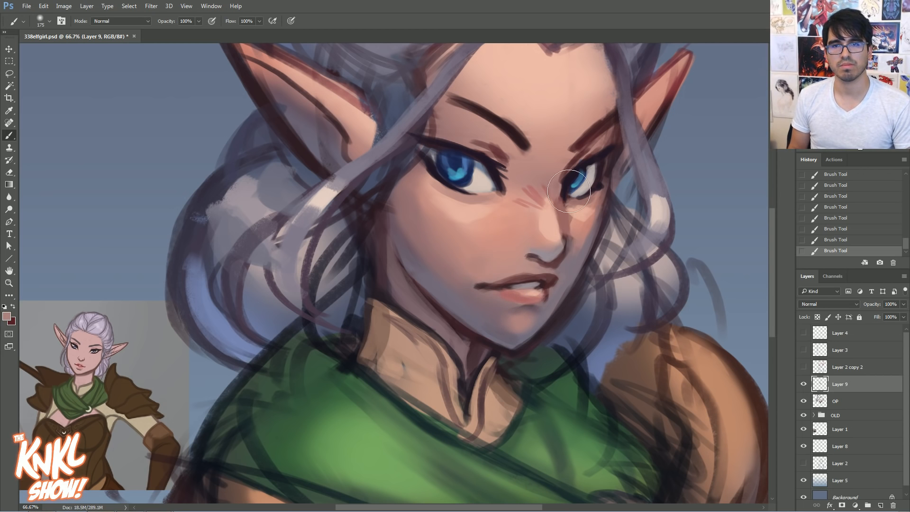
Lighten the near cheek beneath the eye with a peach skin tone using a size 250 soft brush
drag(598, 252, 570, 298)
key(bracketright)
key(bracketright)
key(bracketright)
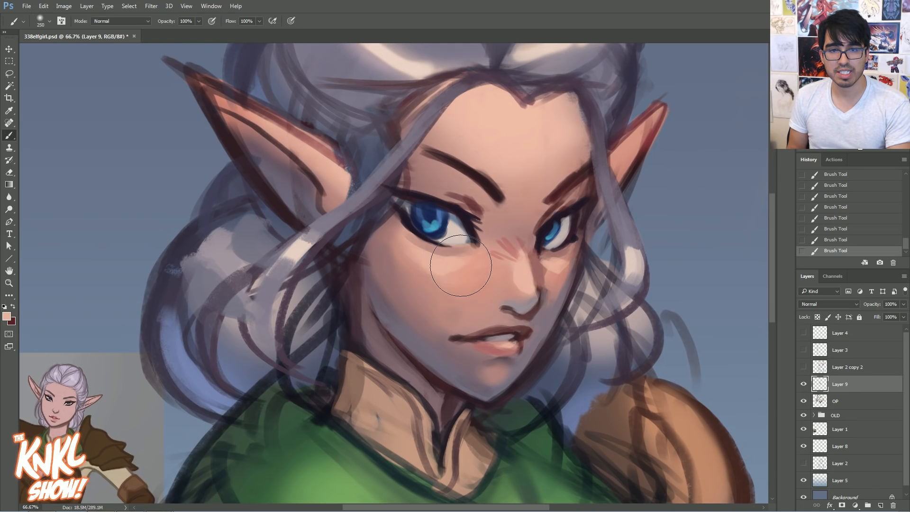
drag(460, 280, 459, 290)
alt+click(461, 297)
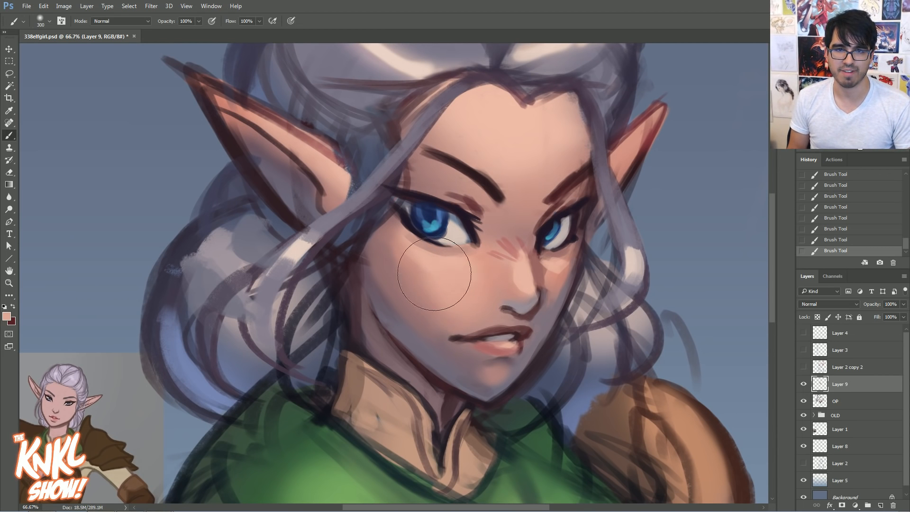
Soften the shading on the far cheek beside the nose, sampling skin tones from the near cheek and beside the nostril
key(bracketleft)
key(bracketleft)
key(bracketleft)
key(bracketleft)
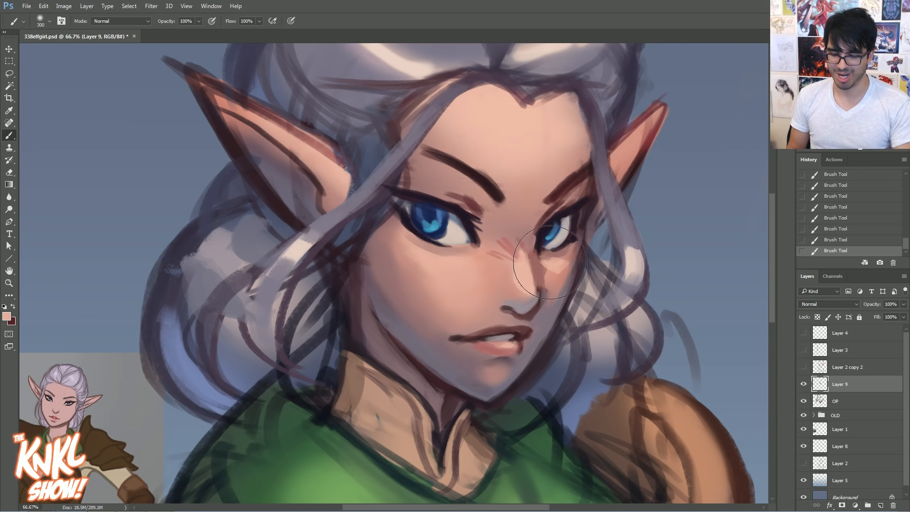
mouse_move(557, 271)
mouse_down()
mouse_move(549, 298)
mouse_move(560, 277)
mouse_move(533, 264)
mouse_move(543, 288)
mouse_move(558, 277)
mouse_move(548, 310)
mouse_move(562, 261)
mouse_move(544, 313)
mouse_move(565, 269)
mouse_up()
key(bracketright)
alt+click(492, 281)
alt+click(543, 317)
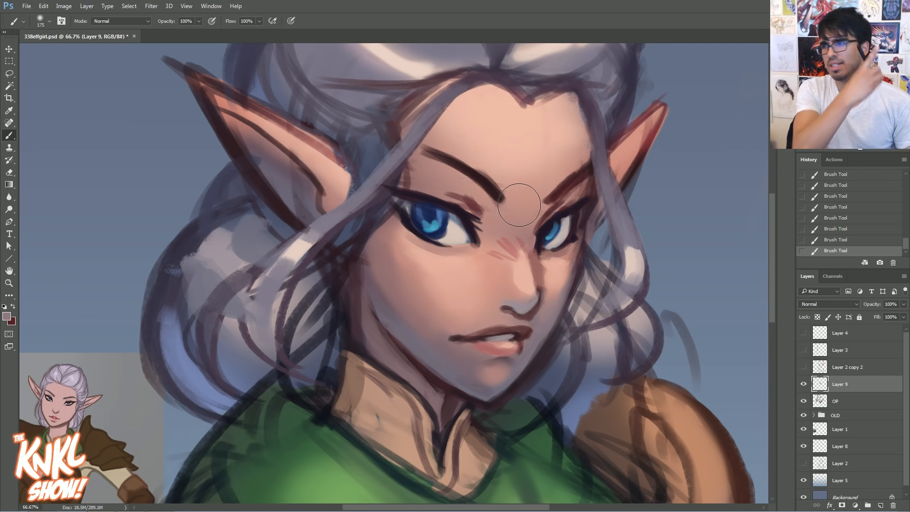
Sample the warm skin tone on the nose and set the soft brush to size 250
alt+click(525, 274)
key(bracketleft)
key(bracketleft)
key(bracketleft)
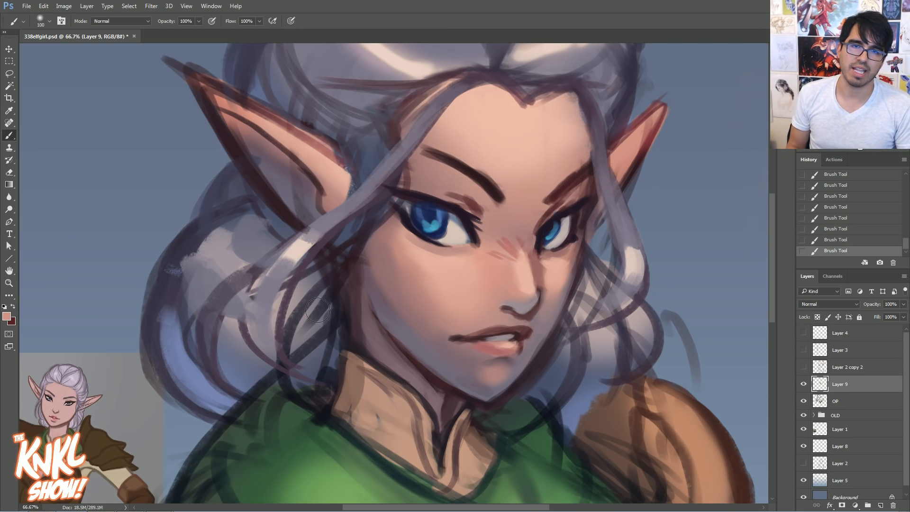
key(bracketright)
key(bracketright)
key(bracketright)
key(bracketright)
key(bracketright)
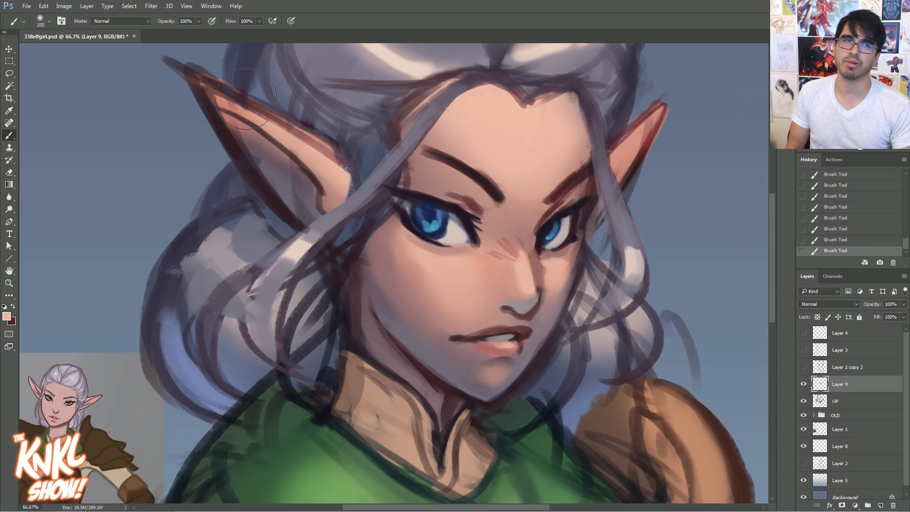
Save the document and flip the canvas horizontally to check the portrait mirrored
click(27, 7)
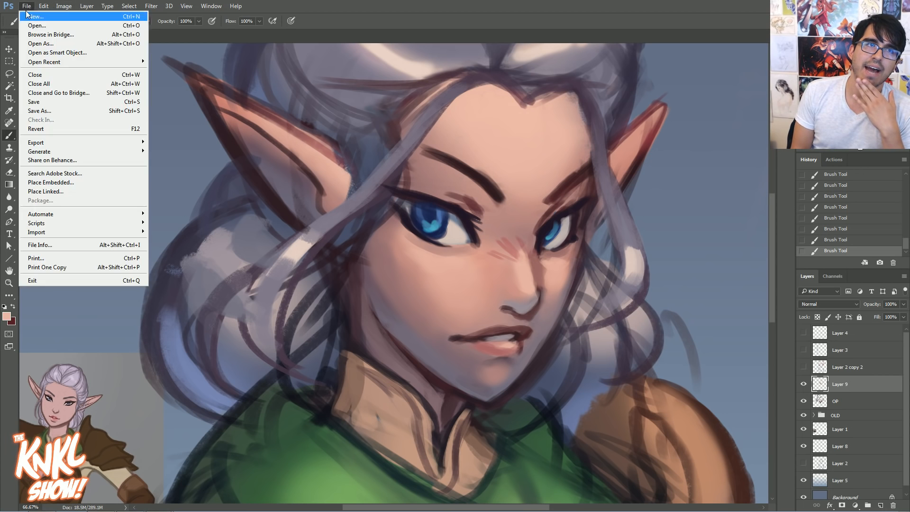
click(43, 103)
click(68, 9)
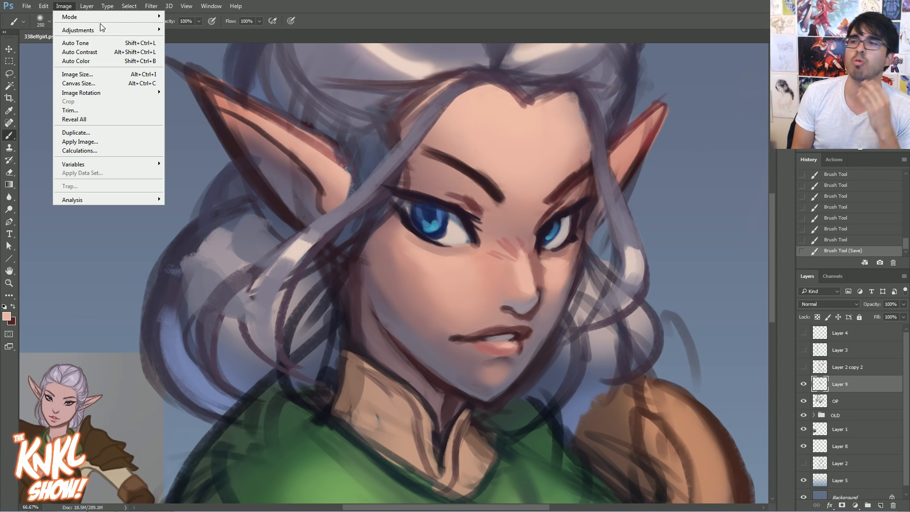
click(87, 6)
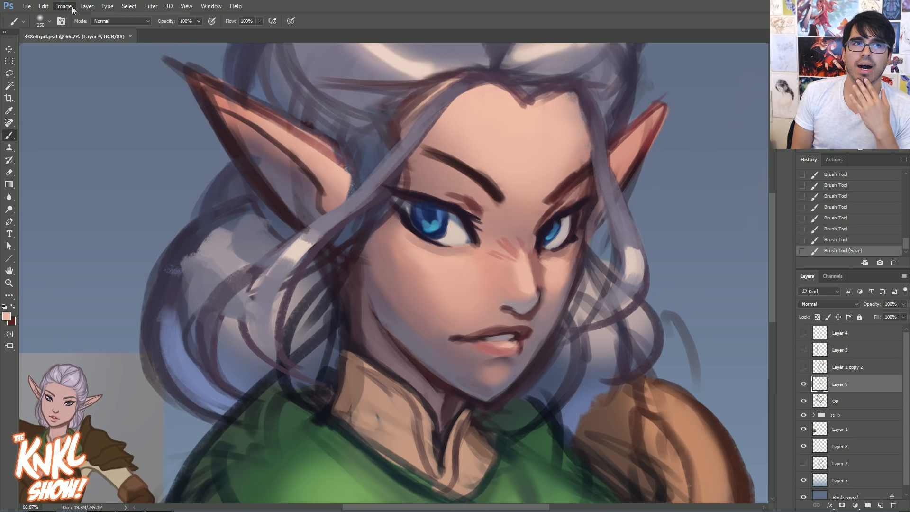
click(66, 7)
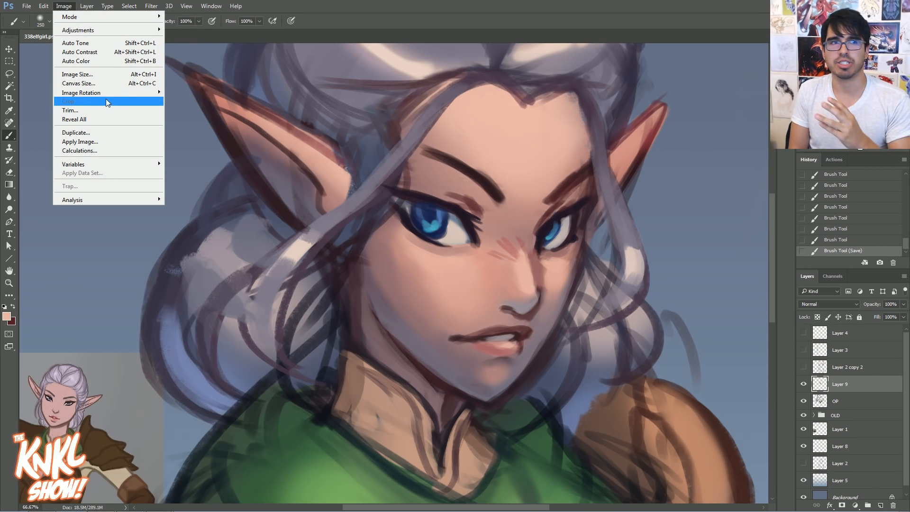
mouse_move(101, 93)
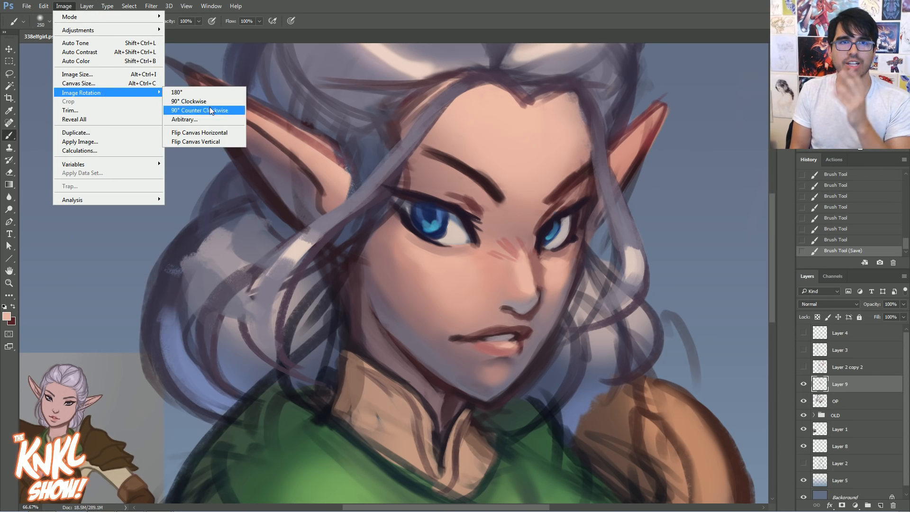
click(203, 133)
scroll(394, 273, left, 2)
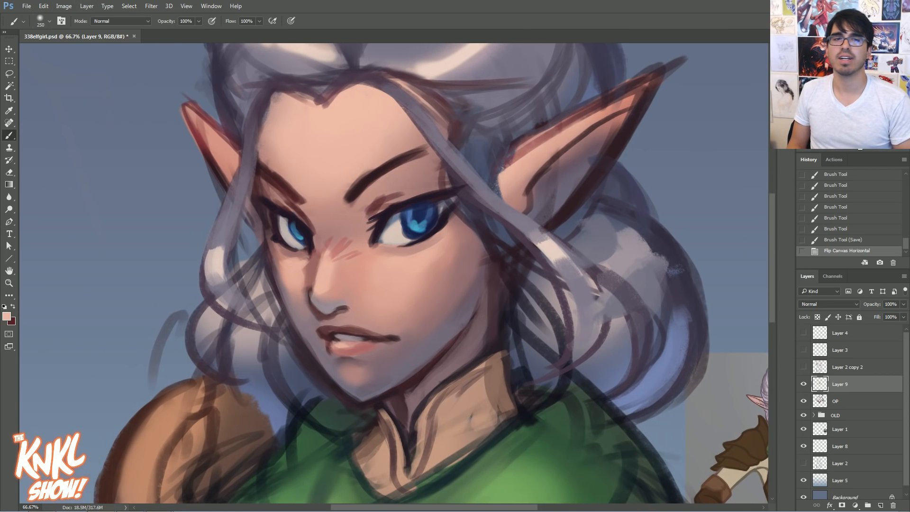
scroll(394, 273, down, 2)
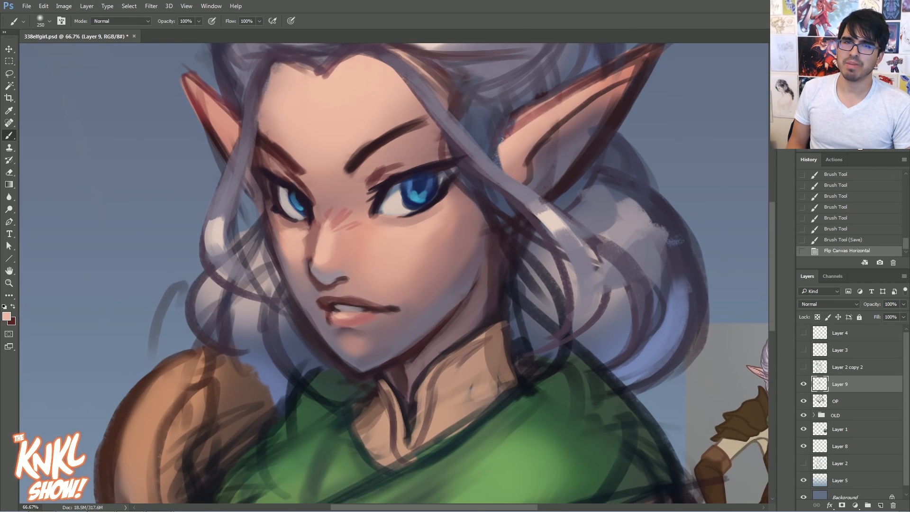
drag(659, 254, 634, 237)
drag(483, 308, 582, 326)
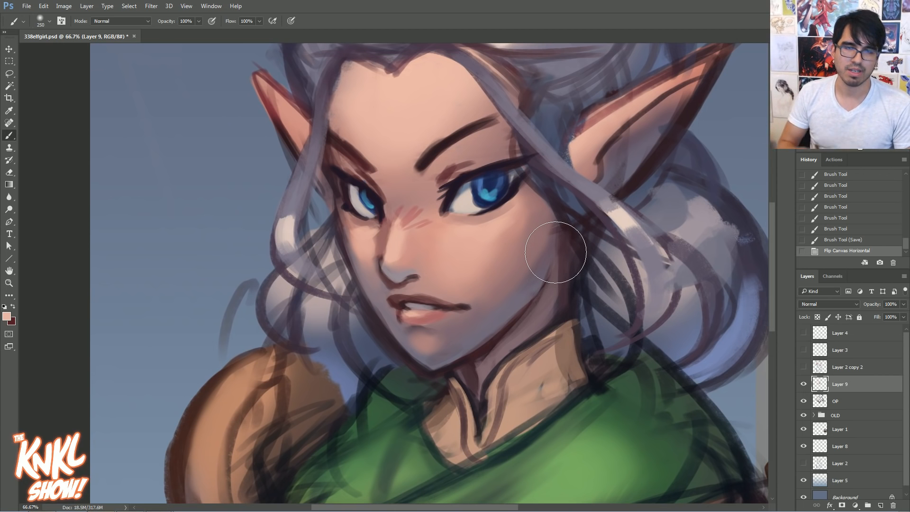
drag(555, 252, 381, 206)
drag(291, 186, 345, 203)
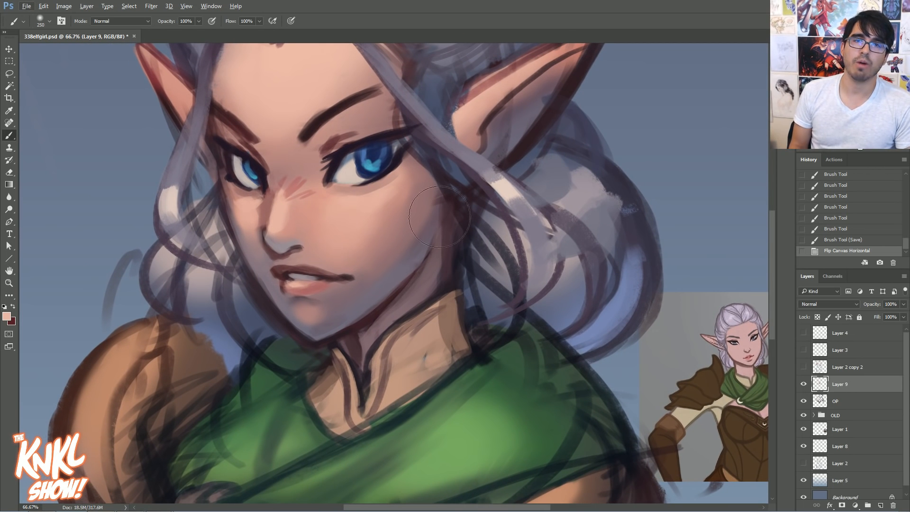
Try flipping the canvas horizontally once more and undo that second flip
click(87, 6)
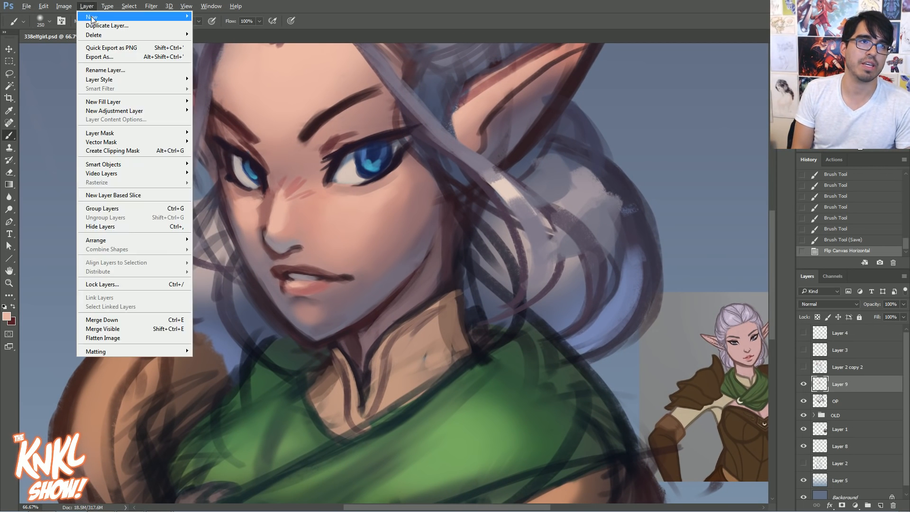
click(64, 5)
mouse_move(125, 95)
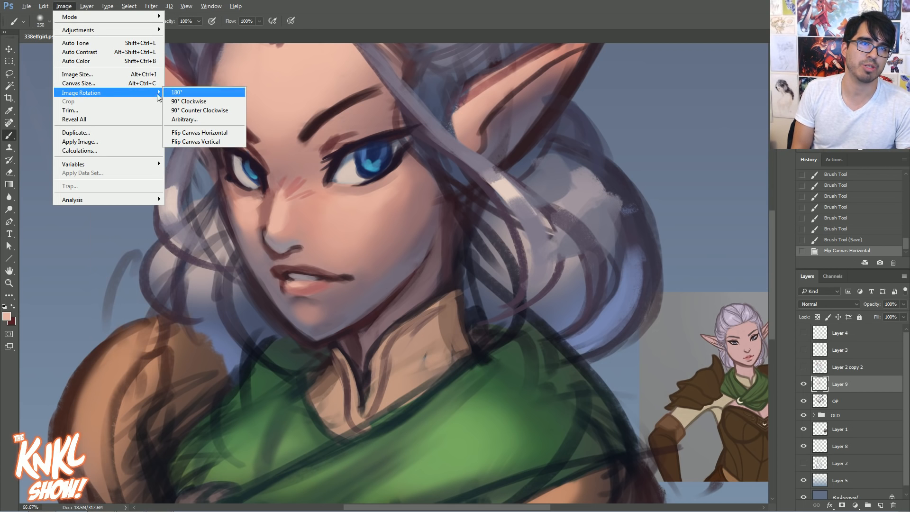
click(207, 136)
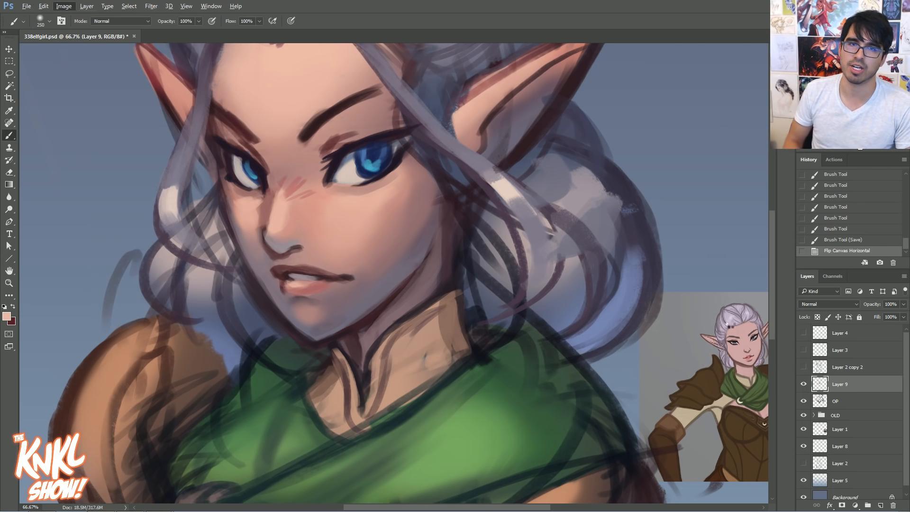
click(835, 243)
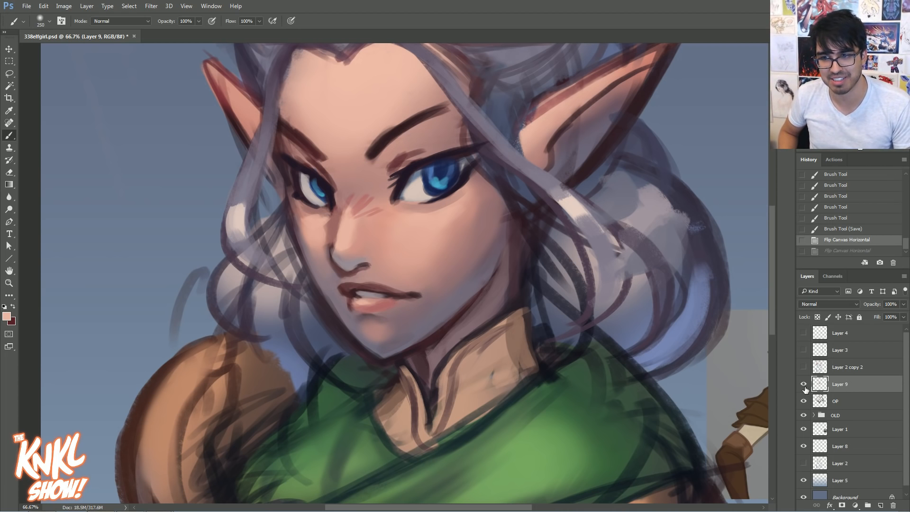
Sample the skin tone just below the nostril and reduce the brush size for detail work around the mouth
key(ctrl+plus)
drag(355, 259, 368, 277)
key(ctrl+minus)
alt+click(371, 286)
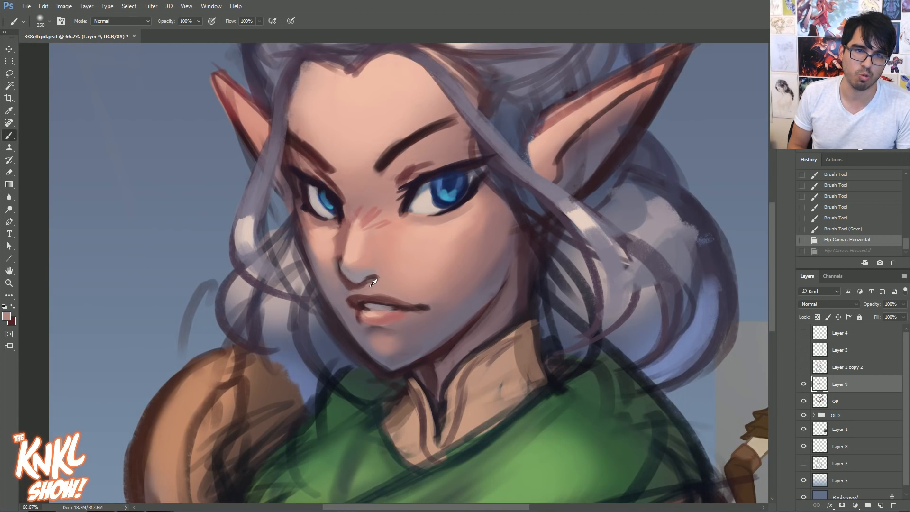
key(bracketleft)
key(bracketleft)
key(bracketleft)
key(bracketleft)
key(bracketleft)
key(bracketleft)
Compare the OP layer hidden and shown, then lasso the mouth on it, move it slightly down and deselect
click(834, 401)
click(803, 402)
click(803, 402)
key(l)
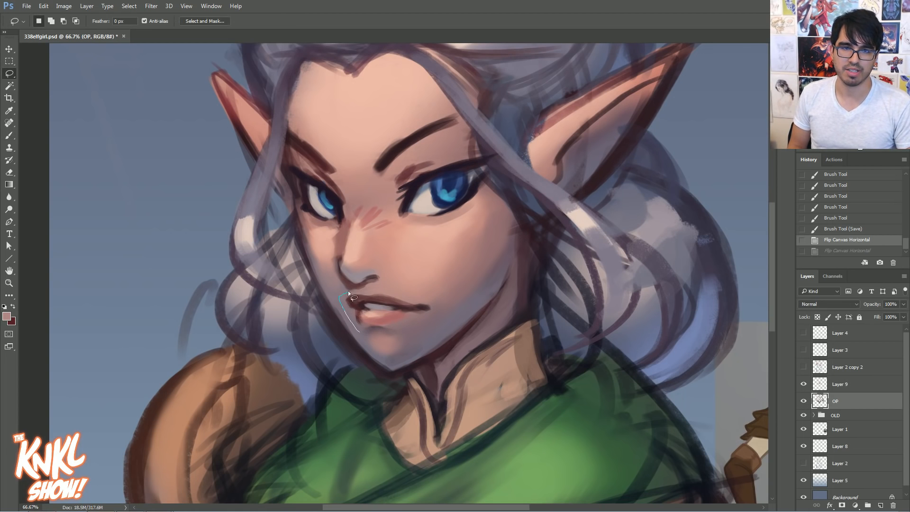
mouse_move(437, 295)
mouse_down()
mouse_move(361, 331)
mouse_move(381, 317)
mouse_up()
key(v)
key(l)
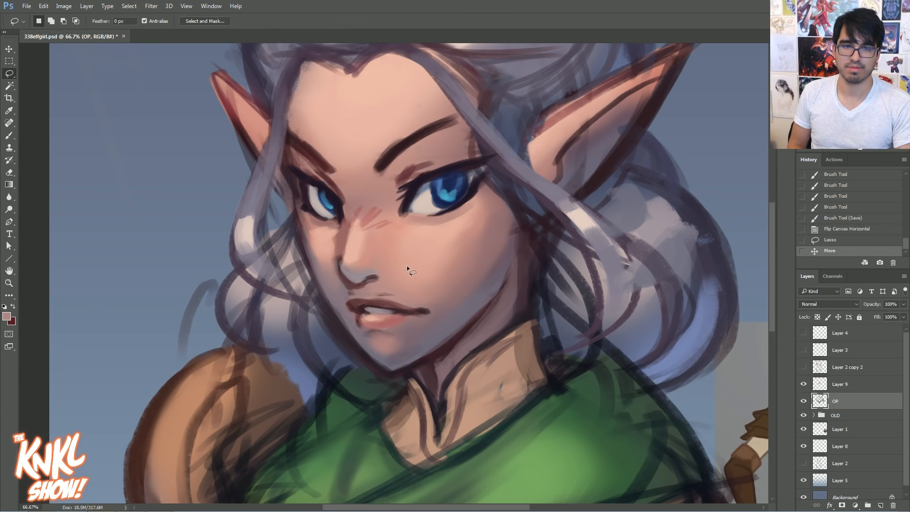
key(ctrl+d)
Paint over the leftover line above the upper lip on the OP layer using a small brush and skin tones
key(b)
mouse_move(379, 291)
mouse_down()
mouse_move(405, 295)
mouse_move(383, 297)
mouse_up()
mouse_move(382, 296)
mouse_down()
mouse_move(396, 282)
mouse_move(376, 279)
mouse_move(376, 294)
mouse_move(353, 292)
mouse_up()
alt+click(344, 293)
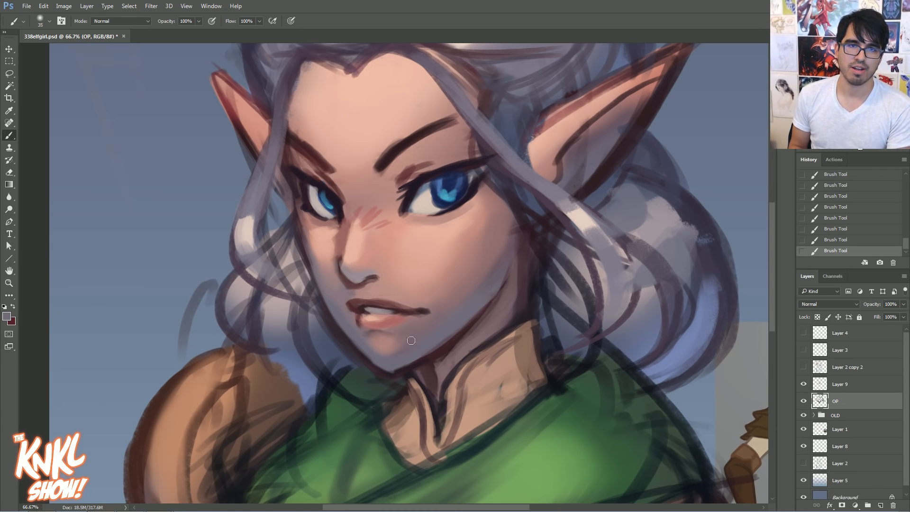
Enlarge the brush and blend the skin around the near corner of the mouth with a tone sampled beside it
key(bracketright)
key(bracketright)
key(bracketright)
key(bracketright)
key(bracketright)
key(bracketright)
key(bracketright)
key(bracketright)
key(bracketright)
key(bracketright)
key(bracketright)
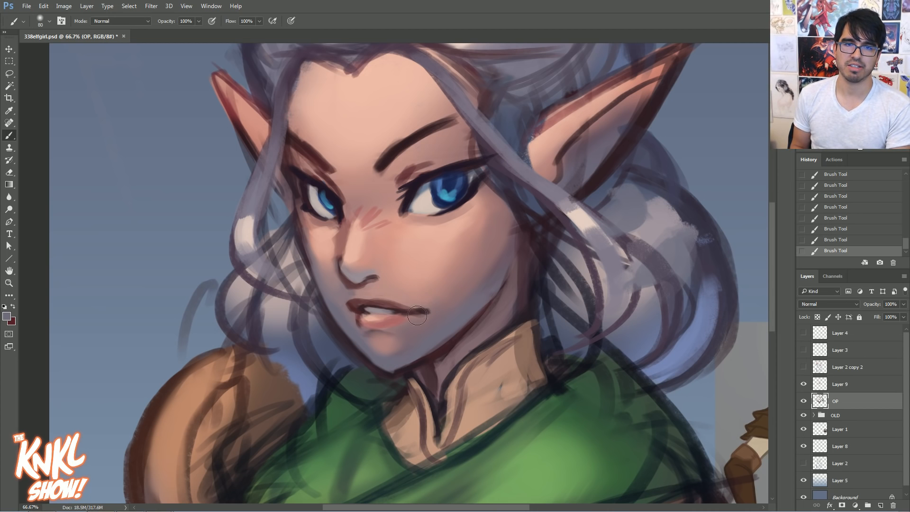
alt+click(427, 324)
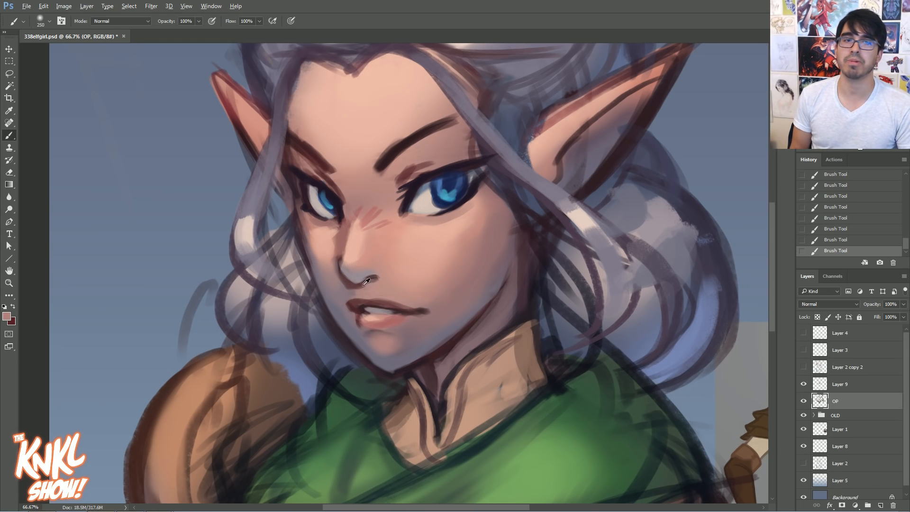
Create a new layer above the OP layer, with the view at 100%
key(ctrl+1)
key(ctrl+shift+n)
key(Return)
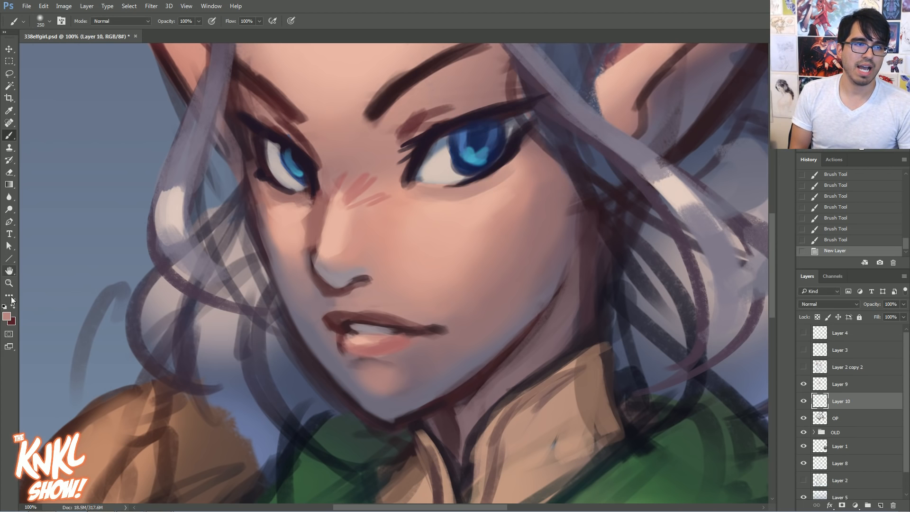
Set the foreground colour to bright green and reduce the brush to size 30
click(6, 316)
click(679, 287)
drag(615, 217, 640, 206)
click(674, 276)
click(745, 196)
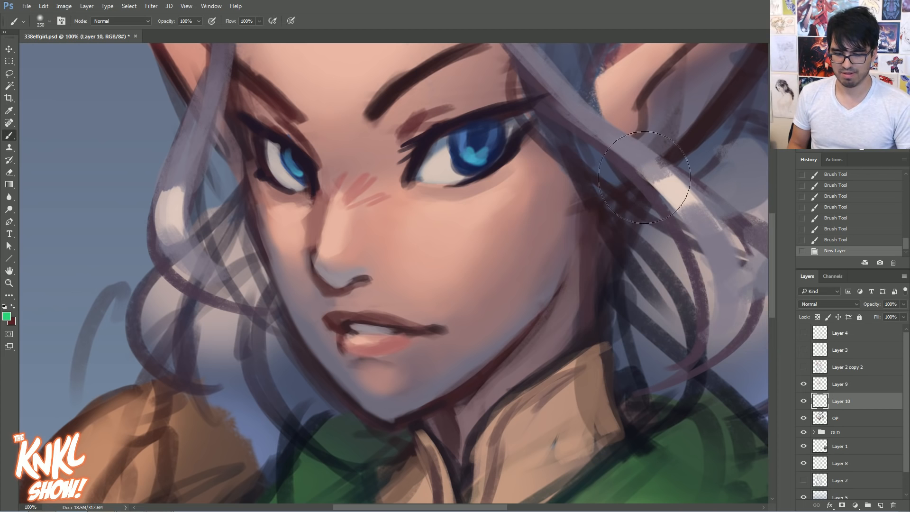
key(bracketleft)
key(bracketleft)
key(bracketleft)
key(bracketleft)
key(bracketleft)
key(bracketleft)
key(bracketleft)
key(bracketleft)
key(bracketleft)
key(bracketleft)
key(bracketleft)
key(bracketleft)
key(bracketleft)
drag(408, 194, 416, 253)
mouse_move(514, 190)
mouse_down()
mouse_move(441, 249)
mouse_move(454, 241)
mouse_up()
click(837, 218)
Create another new layer directly above Layer 9 and set the brush to size 20
click(841, 385)
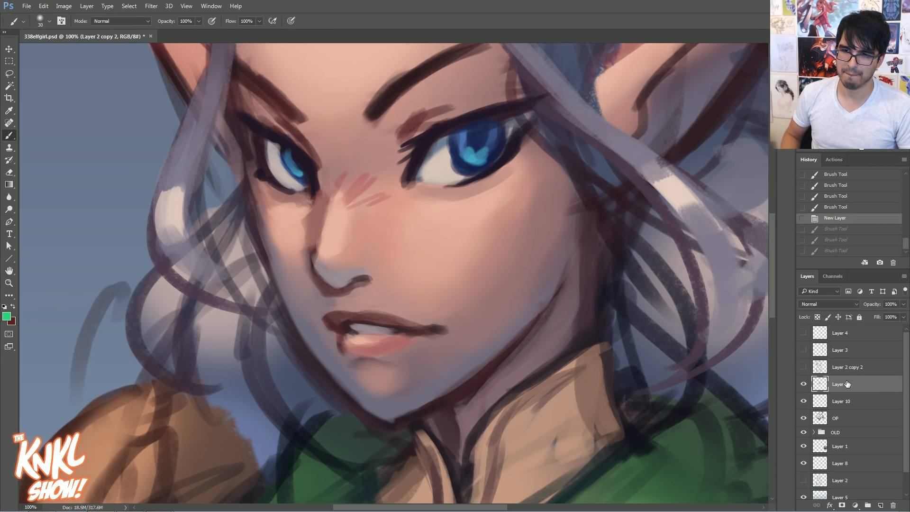
key(ctrl+shift+alt+n)
key(bracketleft)
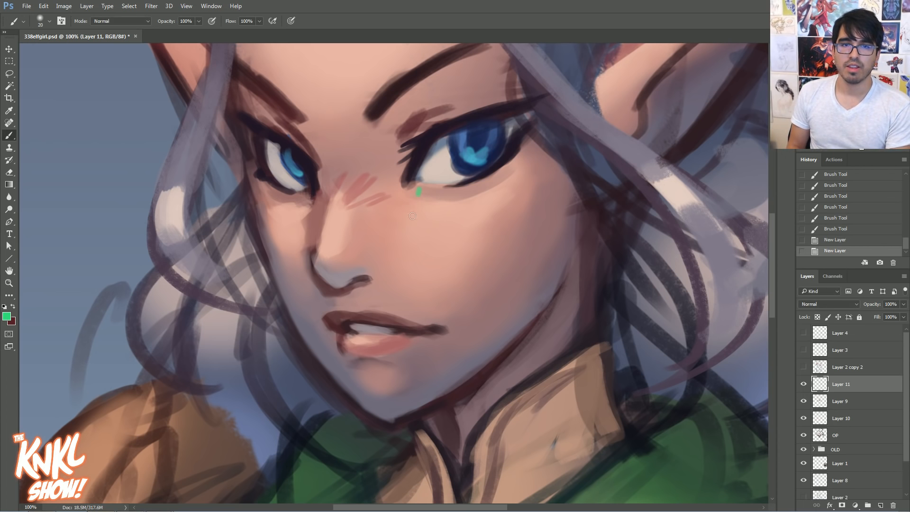
Outline the cheek and nose planes in green at brush size 15 and add arrows showing their upward-facing direction
drag(497, 164, 419, 189)
key(bracketleft)
drag(266, 197, 310, 218)
drag(348, 194, 332, 195)
mouse_move(232, 175)
mouse_down()
mouse_move(294, 225)
mouse_move(258, 121)
mouse_up()
drag(466, 213, 386, 116)
drag(376, 142, 408, 130)
mouse_move(289, 128)
mouse_down()
mouse_move(258, 116)
mouse_move(259, 147)
mouse_up()
mouse_move(226, 171)
mouse_down()
mouse_move(254, 189)
mouse_move(232, 206)
mouse_up()
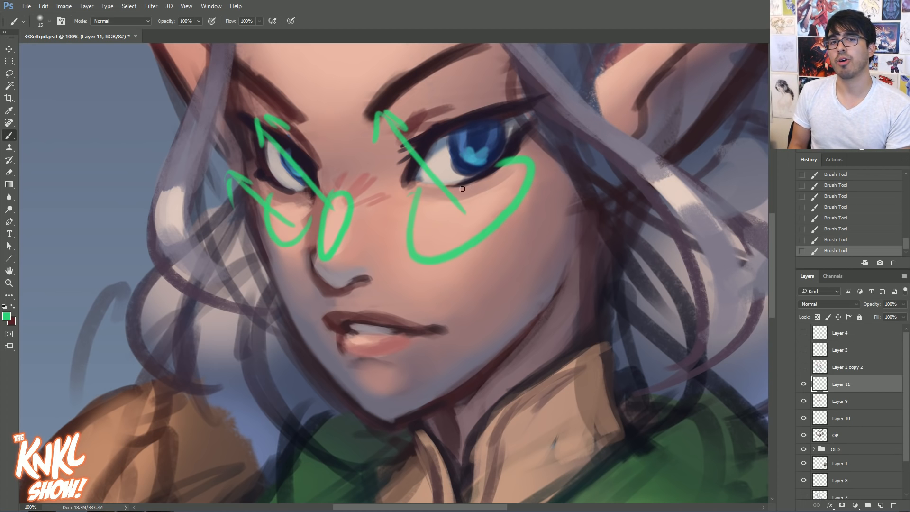
Circle the forehead plane in green and add an arrow pointing upward from it
scroll(421, 160, up, 5)
scroll(421, 160, left, 5)
mouse_move(417, 104)
mouse_down()
mouse_move(555, 123)
mouse_move(446, 163)
mouse_move(409, 88)
mouse_up()
scroll(709, 238, down, 3)
scroll(709, 237, right, 2)
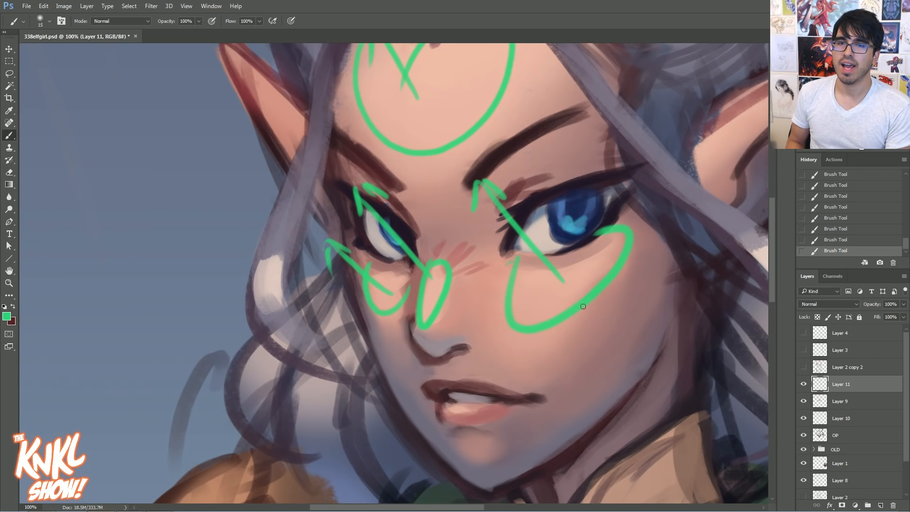
Mark the downward turn from cheek to jaw with curved arrows and outline the lower jaw planes at brush size 10
drag(604, 314, 616, 391)
drag(606, 374, 627, 377)
drag(621, 279, 639, 321)
drag(578, 347, 587, 418)
mouse_move(649, 354)
mouse_down()
mouse_move(484, 488)
mouse_move(656, 377)
mouse_up()
mouse_move(362, 338)
mouse_down()
mouse_move(469, 472)
mouse_move(365, 343)
mouse_up()
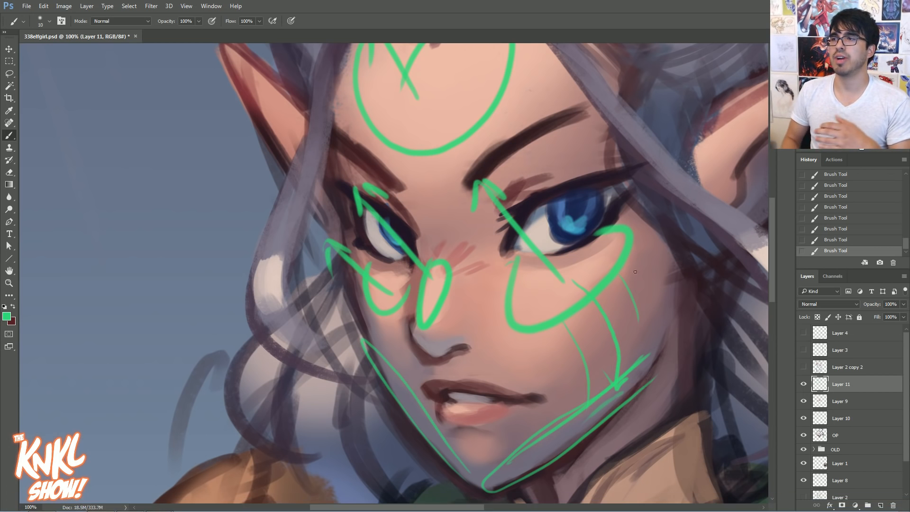
Hide the green plane markings on Layer 11 and make Layer 9 the active layer
click(803, 385)
click(803, 402)
click(841, 404)
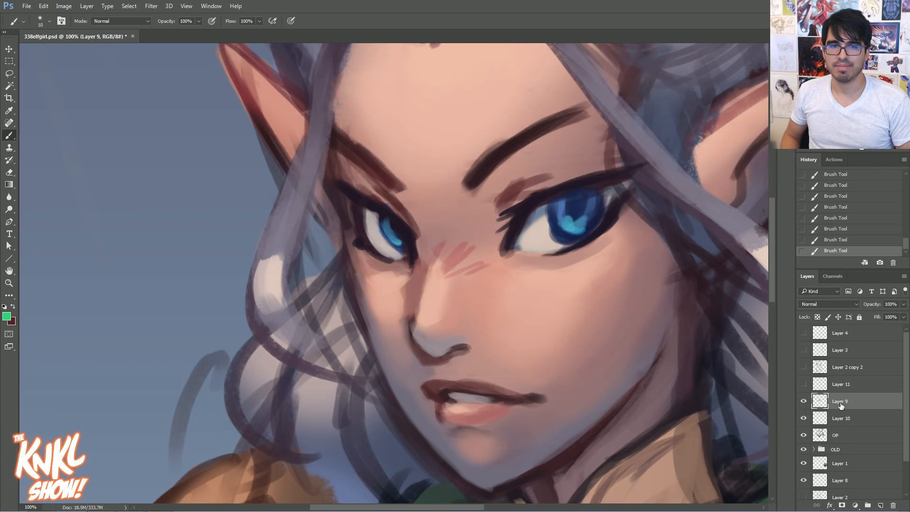
Soften the edge of the far cheek and jaw with a grey tone sampled beside the chin at brush size 30
key(ctrl+minus)
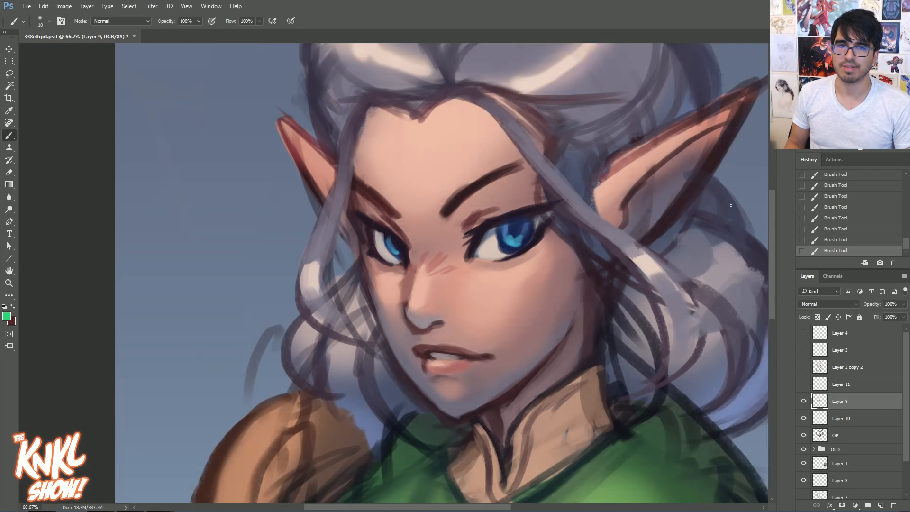
alt+click(410, 364)
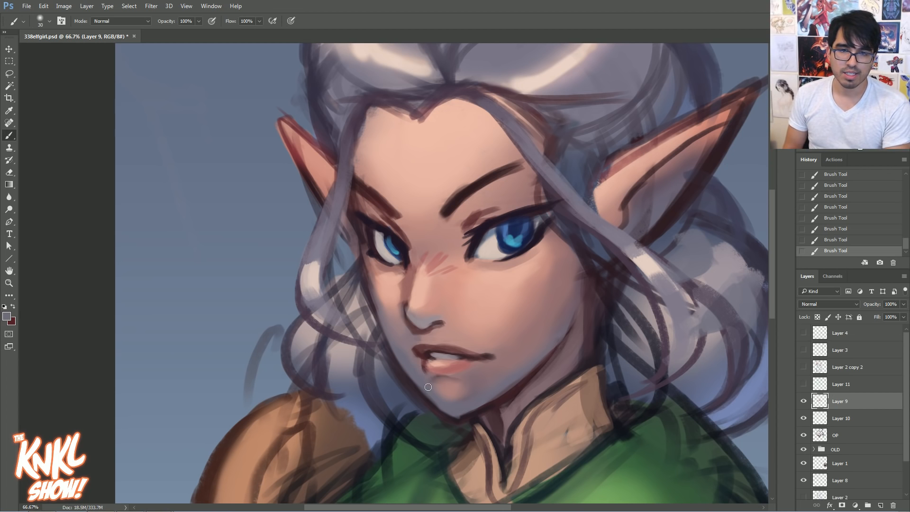
drag(403, 369, 378, 298)
drag(386, 339, 367, 276)
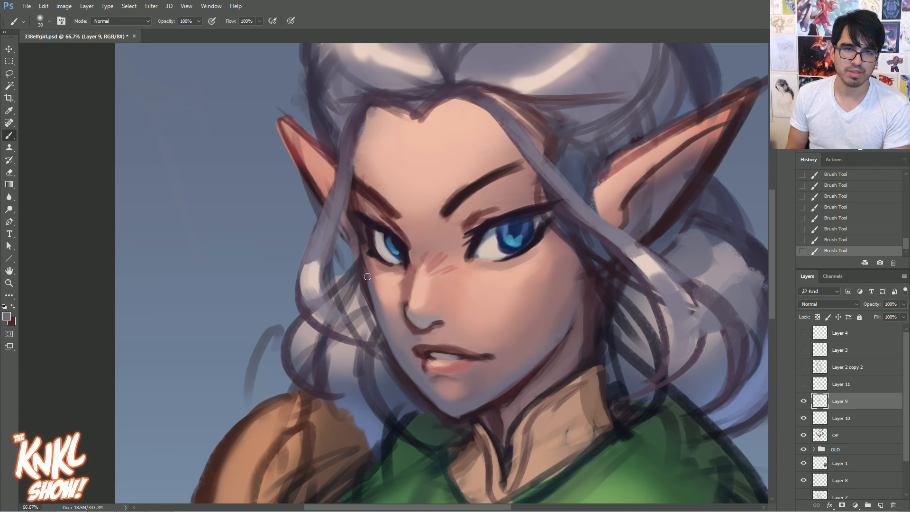
drag(386, 340, 369, 276)
Redraw the far face contour from the eye down to the jaw with a dark tone sampled from the eyeliner
alt+click(373, 227)
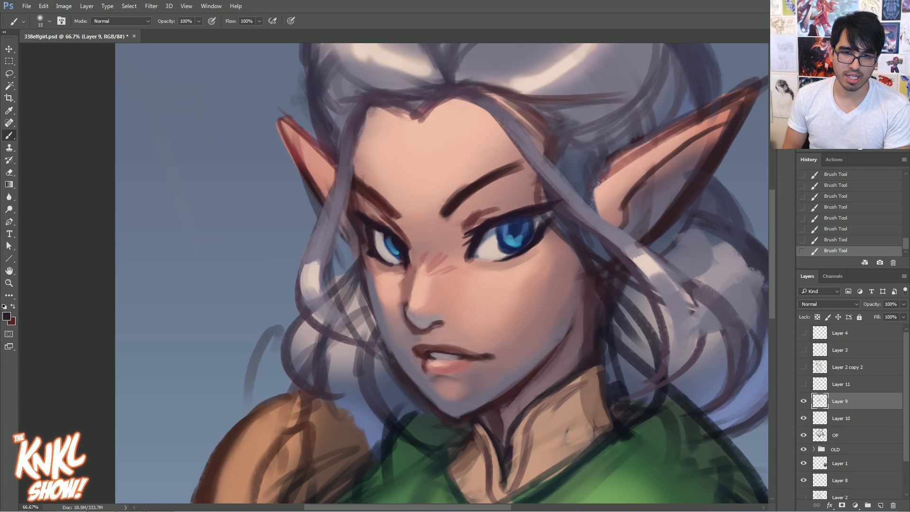
mouse_move(383, 338)
mouse_down()
mouse_move(363, 284)
mouse_move(359, 234)
mouse_up()
drag(364, 287, 395, 364)
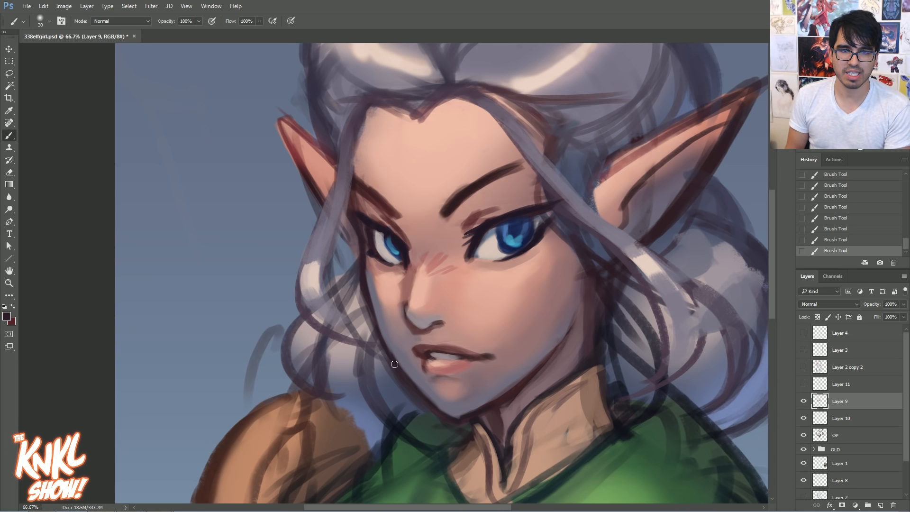
Darken the hair strand framing the far side of the forehead and temple
drag(356, 171, 351, 202)
drag(366, 110, 351, 189)
mouse_move(372, 109)
mouse_down()
mouse_move(353, 185)
mouse_move(337, 202)
mouse_up()
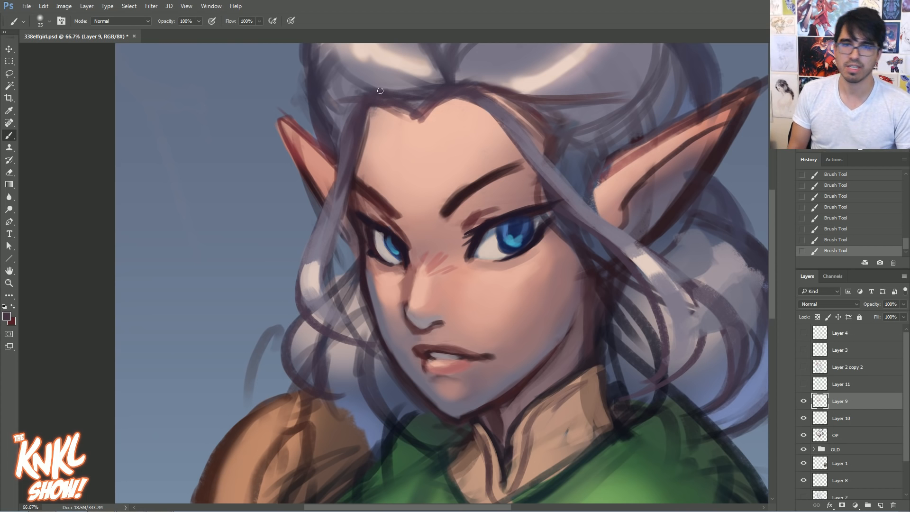
Strengthen the dark hairline above the forehead and at the far temple, enlarging the brush to size 40
mouse_move(480, 102)
mouse_down()
mouse_move(350, 58)
mouse_move(290, 89)
mouse_move(364, 109)
mouse_move(370, 131)
mouse_move(337, 166)
mouse_up()
key(bracketright)
drag(383, 114, 318, 122)
mouse_move(379, 133)
mouse_down()
mouse_move(319, 116)
mouse_move(298, 133)
mouse_move(280, 118)
mouse_move(252, 122)
mouse_up()
key(bracketleft)
key(bracketright)
drag(348, 105, 308, 124)
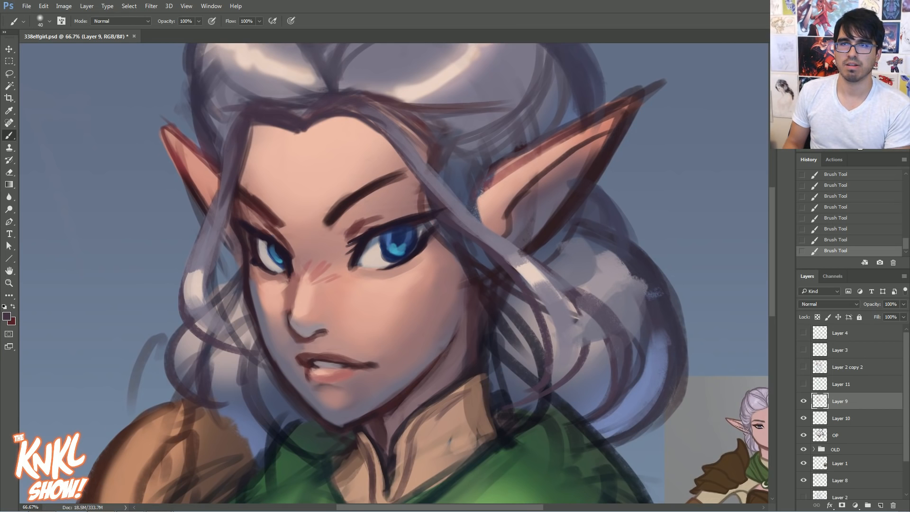
Sample a grey hair tone and paint over the hair just above the hairline at brush size 50
drag(348, 66, 369, 132)
alt+click(303, 153)
key(bracketright)
key(bracketright)
mouse_move(315, 183)
mouse_down()
mouse_move(374, 176)
mouse_move(409, 205)
mouse_move(421, 201)
mouse_move(411, 174)
mouse_move(481, 229)
mouse_move(453, 194)
mouse_move(476, 178)
mouse_move(512, 186)
mouse_move(448, 167)
mouse_move(323, 163)
mouse_up()
key(bracketleft)
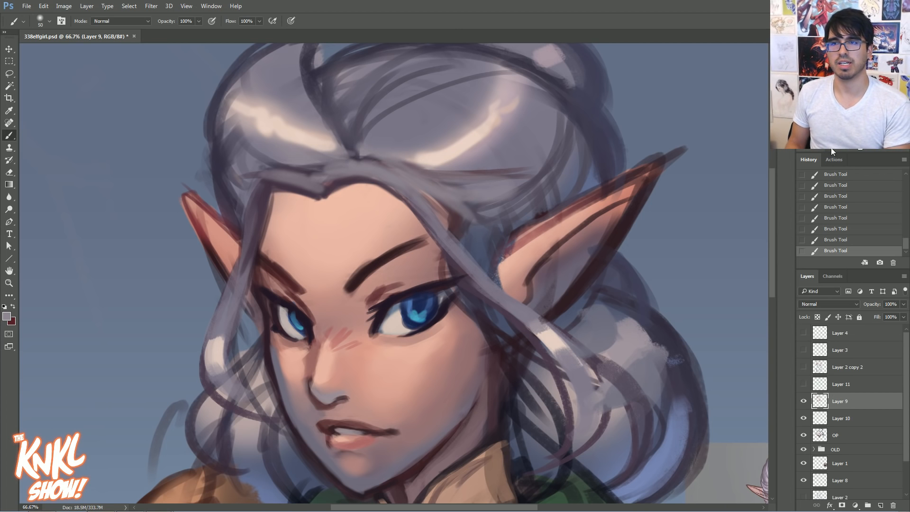
Draw a new, tighter skull contour over the hair from the far ear across the crown, using sampled dark tones at size 40
key(ctrl+minus)
alt+click(309, 203)
key(bracketleft)
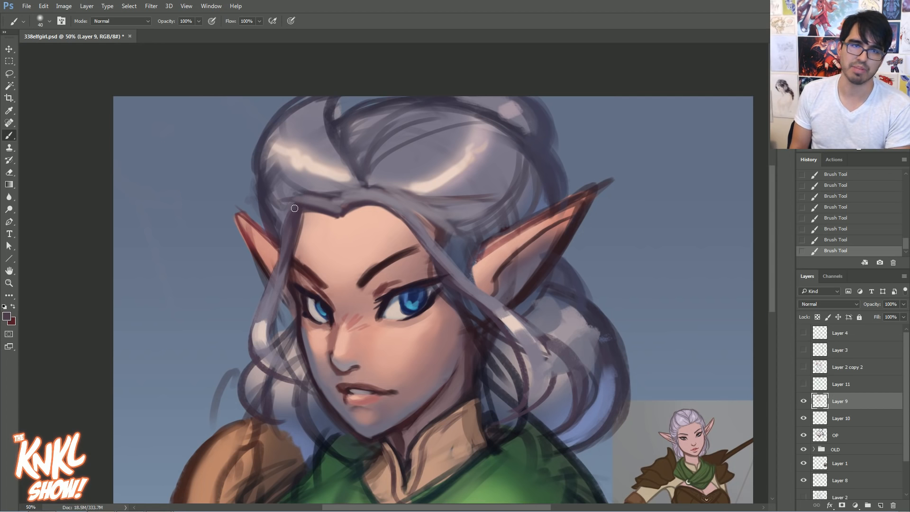
mouse_move(279, 216)
mouse_down()
mouse_move(295, 160)
mouse_move(315, 141)
mouse_up()
alt+click(343, 116)
mouse_move(283, 223)
mouse_down()
mouse_move(278, 180)
mouse_move(325, 132)
mouse_move(348, 110)
mouse_move(396, 109)
mouse_up()
mouse_move(288, 187)
mouse_down()
mouse_move(278, 236)
mouse_move(340, 138)
mouse_up()
drag(270, 206, 318, 129)
mouse_move(389, 107)
mouse_down()
mouse_move(415, 105)
mouse_move(537, 159)
mouse_up()
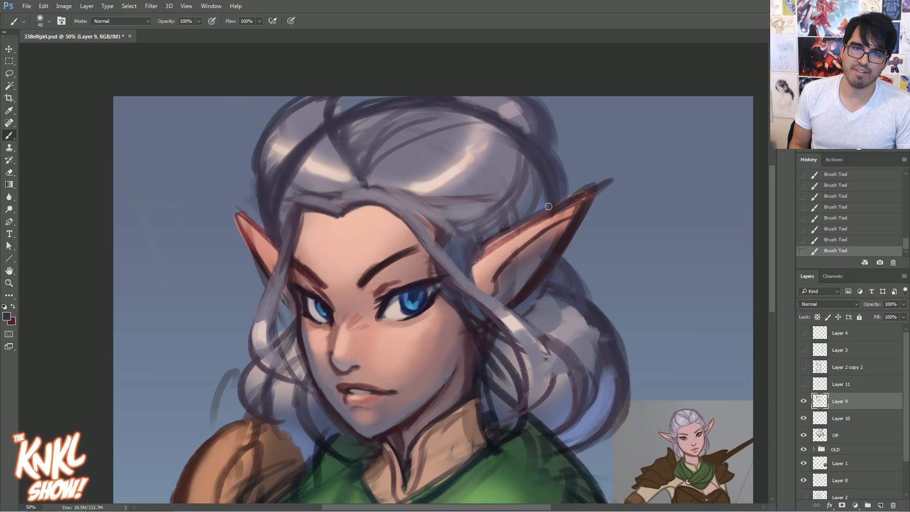
Paint dark strand lines through the hair bun behind the near ear
drag(512, 332, 526, 308)
mouse_move(531, 342)
mouse_down()
mouse_move(546, 301)
mouse_move(537, 352)
mouse_up()
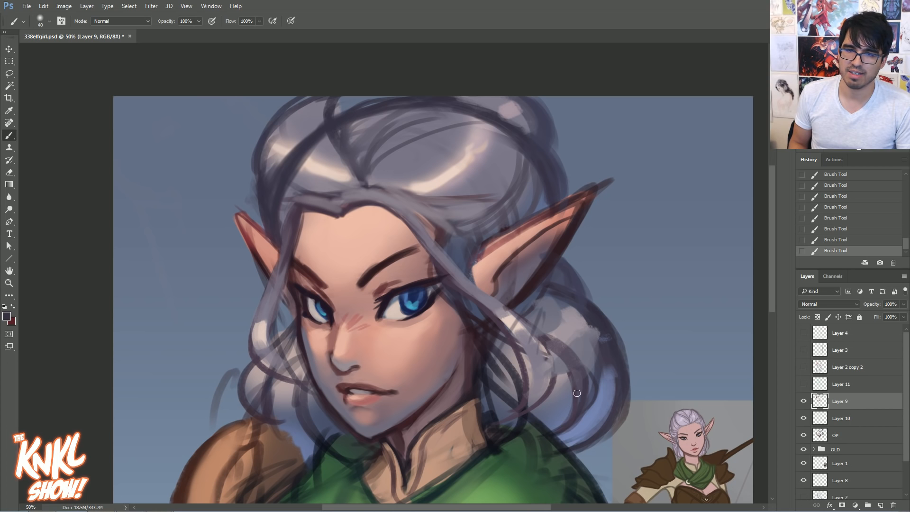
drag(569, 402, 548, 303)
drag(583, 379, 550, 293)
drag(592, 398, 566, 300)
drag(590, 416, 555, 289)
Thicken the dark contour along the back of the crown above the near ear
mouse_move(528, 205)
mouse_down()
mouse_move(503, 271)
mouse_move(533, 197)
mouse_move(495, 127)
mouse_up()
mouse_move(532, 211)
mouse_down()
mouse_move(507, 143)
mouse_move(461, 104)
mouse_up()
drag(543, 216, 487, 119)
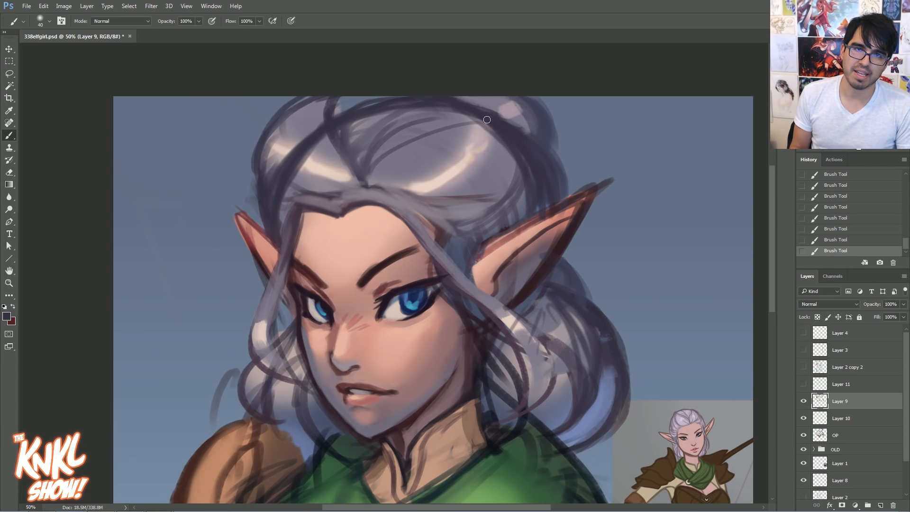
Sample the background blue, enlarge the brush and paint out the hair behind the new crown contour
alt+click(575, 156)
key(])
mouse_move(572, 170)
mouse_down()
mouse_move(554, 199)
mouse_move(557, 149)
mouse_up()
key(])
key(])
key(])
drag(562, 196, 545, 140)
drag(552, 178, 498, 101)
mouse_move(549, 137)
mouse_down()
mouse_move(521, 82)
mouse_move(555, 135)
mouse_move(474, 98)
mouse_up()
Reduce the brush and trim the hair outside the new contour along the far side and top of the head
key([)
drag(264, 220, 307, 126)
mouse_move(280, 179)
mouse_down()
mouse_move(353, 104)
mouse_move(391, 95)
mouse_up()
drag(334, 101, 276, 147)
mouse_move(318, 101)
mouse_down()
mouse_move(254, 165)
mouse_move(257, 185)
mouse_up()
drag(484, 117, 536, 132)
Sample the hair's outline tone and redraw the far-side hair contour with a smaller brush
alt+click(285, 180)
key([)
key([)
key([)
drag(288, 185, 317, 195)
drag(281, 176, 347, 110)
drag(284, 169, 320, 121)
Fill in the front hair mass inside the new contour with a sampled grey hair tone at brush size 30
alt+click(309, 176)
mouse_move(294, 187)
mouse_down()
mouse_move(323, 161)
mouse_move(332, 125)
mouse_up()
drag(290, 161, 313, 138)
mouse_move(325, 185)
mouse_down()
mouse_move(334, 192)
mouse_move(300, 162)
mouse_up()
drag(353, 147, 409, 104)
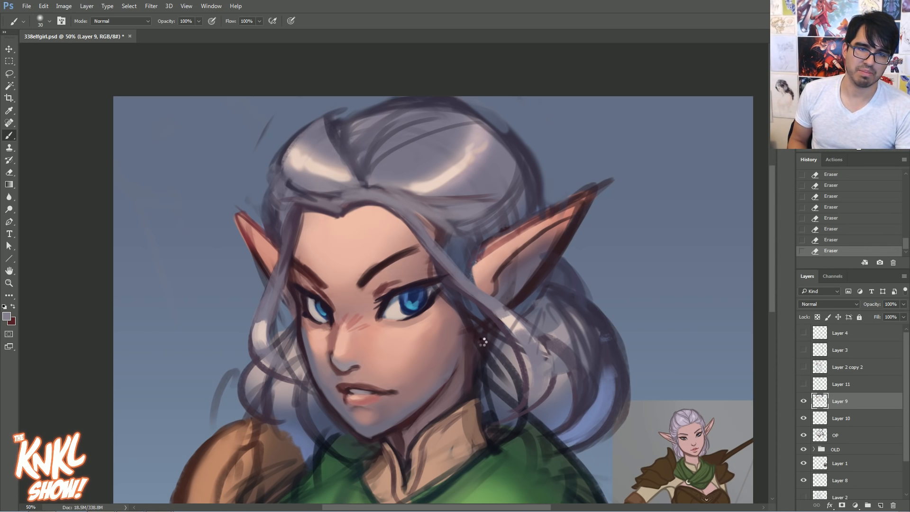
Flip the canvas horizontally and stamp all visible layers into a new layer above Layer 9
key(h)
drag(444, 454, 460, 335)
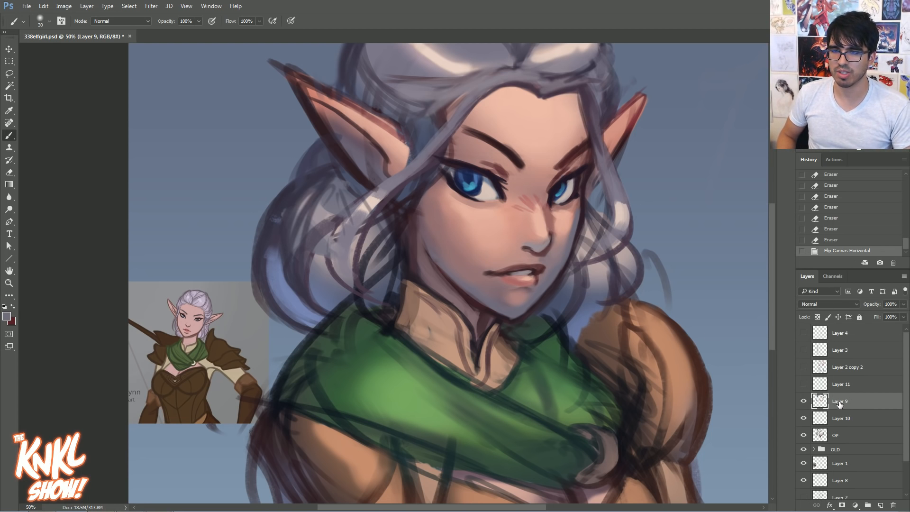
key(ctrl+shift+alt+e)
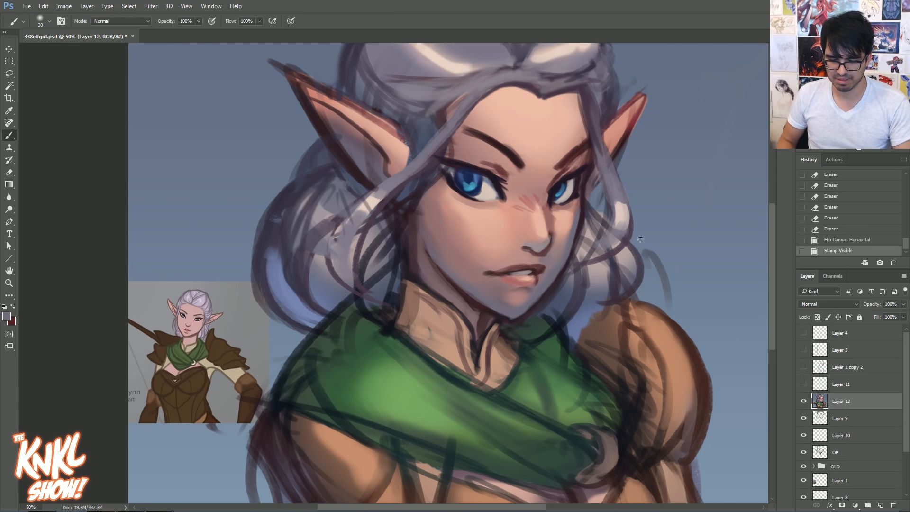
Lasso the nose area, copy it to its own layer and delete the stamped layer
key(l)
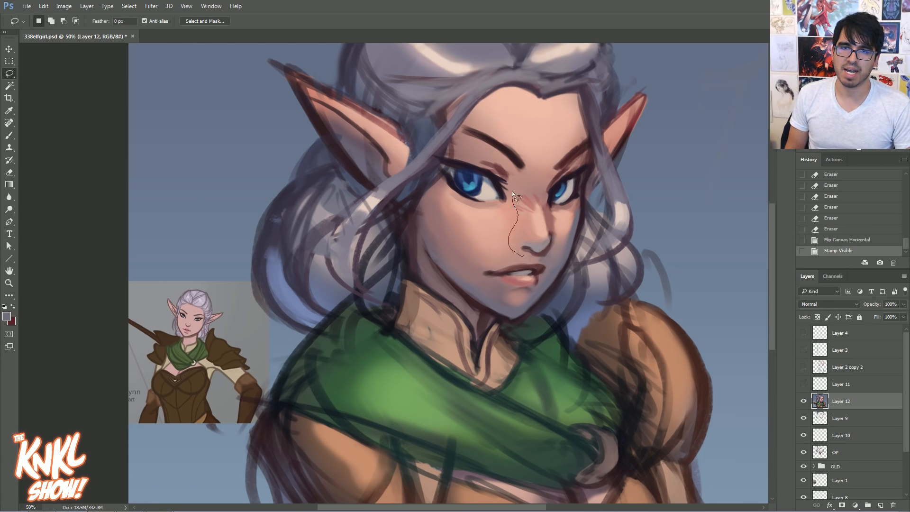
mouse_move(553, 166)
mouse_down()
mouse_move(592, 161)
mouse_move(584, 212)
mouse_move(559, 258)
mouse_move(525, 258)
mouse_up()
key(ctrl+j)
mouse_move(842, 423)
mouse_down()
mouse_move(870, 450)
mouse_move(893, 505)
mouse_up()
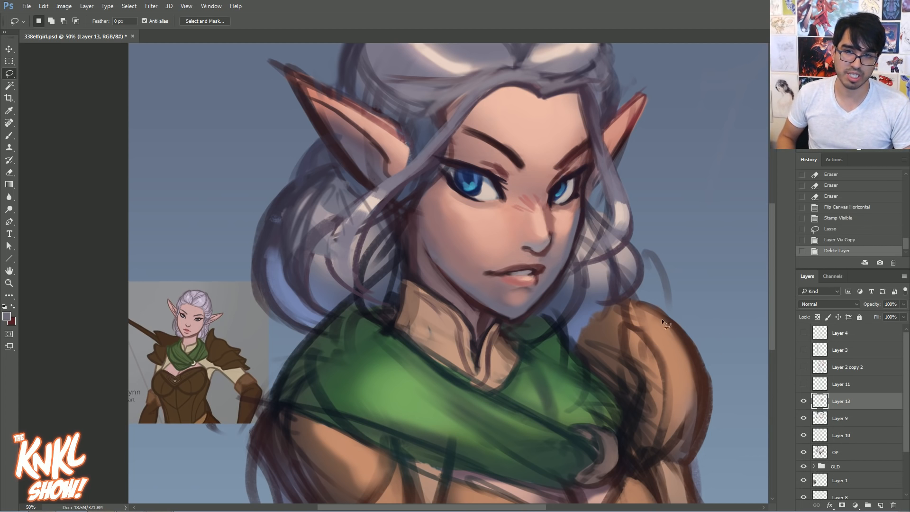
Move the copied nose slightly upward and merge it down into Layer 9
click(9, 49)
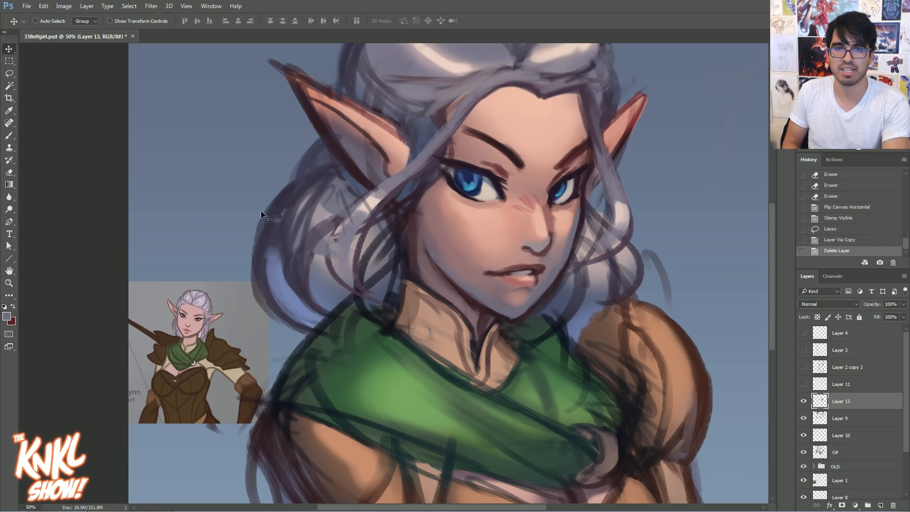
drag(554, 232, 557, 225)
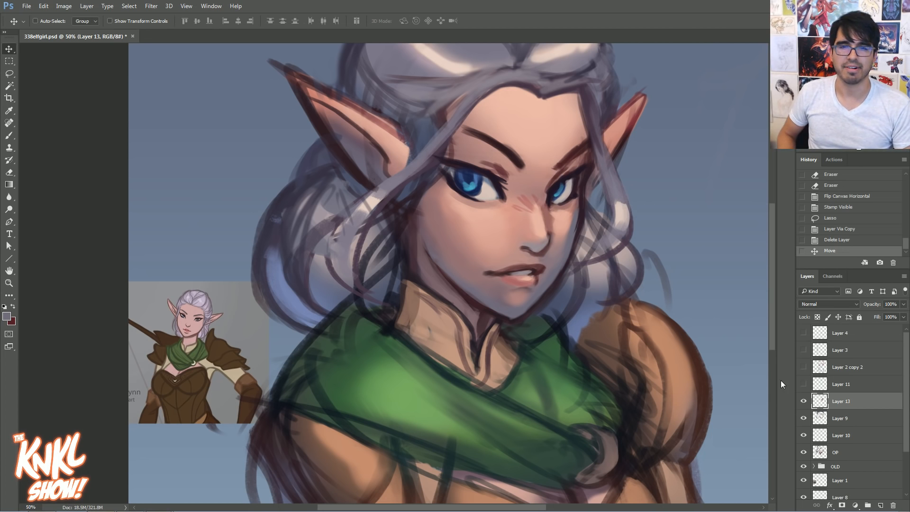
key(ctrl+e)
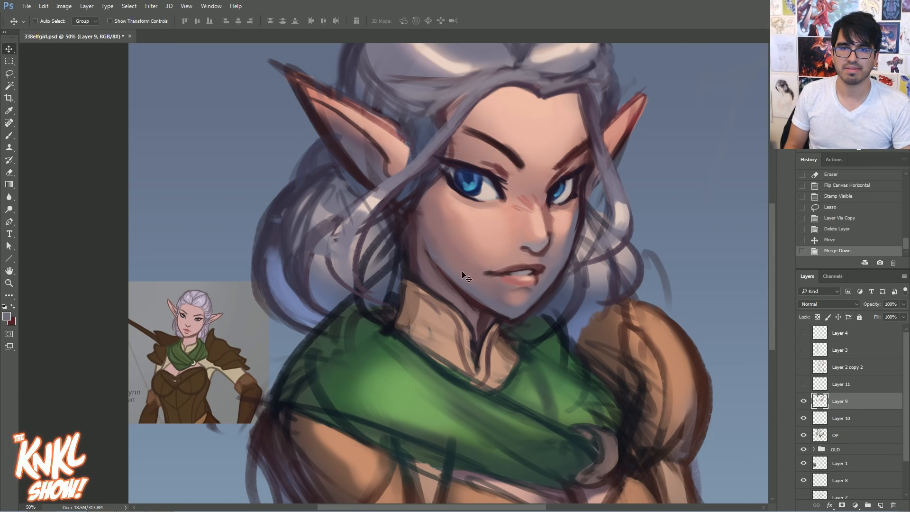
Switch to the CHALK NEW brush at size 45 and paint the grey tone along the near jawline
key(b)
right_click(496, 287)
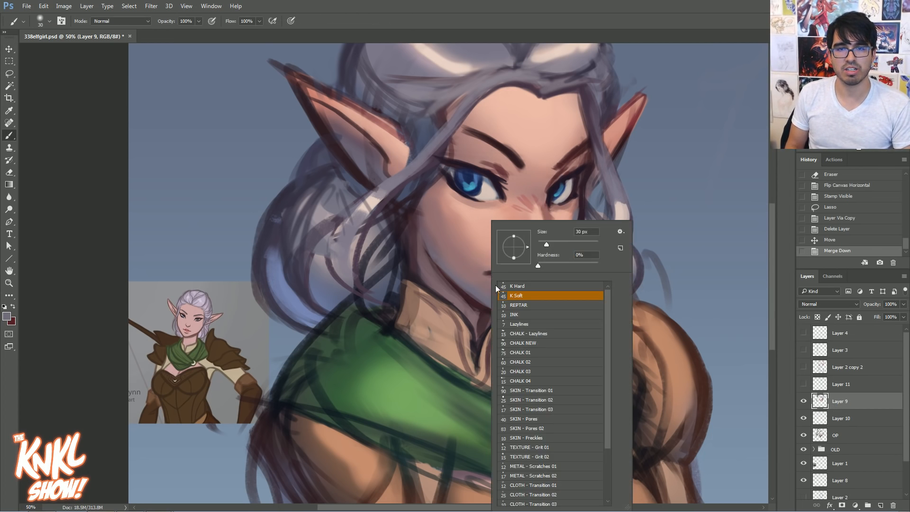
double_click(525, 343)
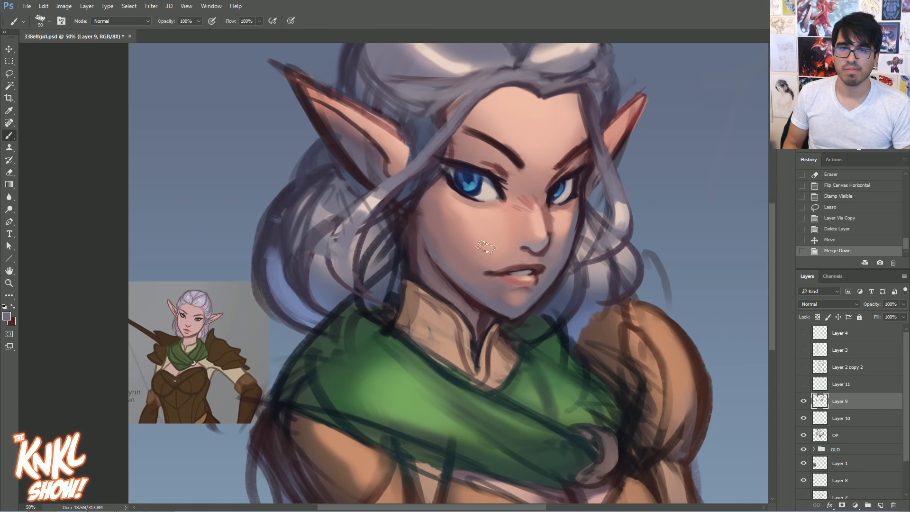
key(bracketleft)
key(bracketleft)
key(bracketleft)
key(bracketleft)
key(bracketleft)
drag(440, 270, 465, 293)
drag(435, 261, 457, 286)
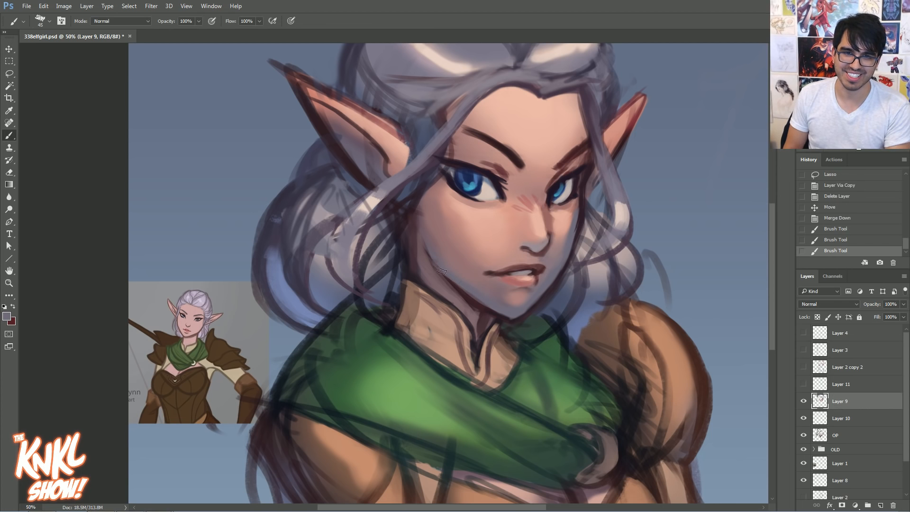
drag(426, 247, 443, 271)
Sample the dark tone under the chin and redraw the near jawline from below the ear to the chin
alt+click(500, 311)
drag(480, 303, 494, 312)
drag(451, 286, 489, 310)
drag(433, 269, 490, 308)
drag(422, 251, 440, 272)
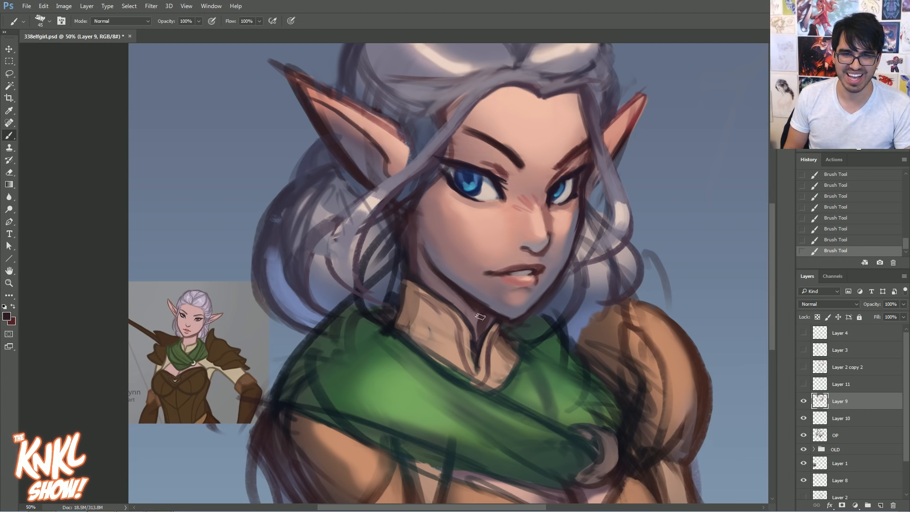
Sample skin tones from the chin and cheek, enlarge the brush to size 60 and paint the warm tone around the mouth
alt+click(506, 308)
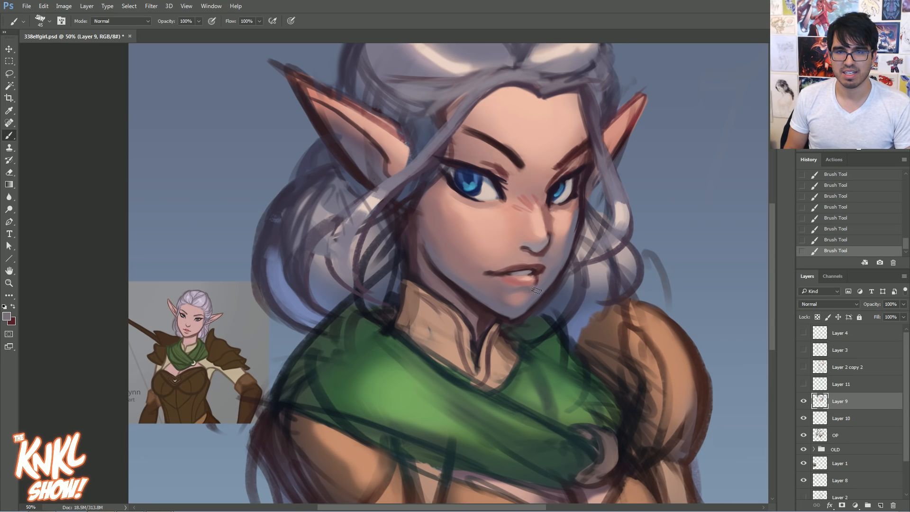
alt+click(564, 219)
alt+click(520, 219)
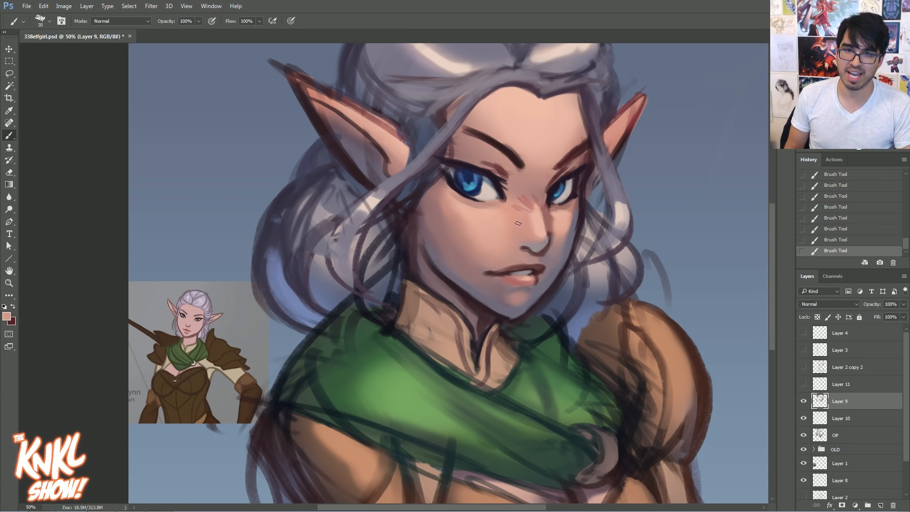
key(])
key(])
key(])
key(])
drag(492, 281, 526, 278)
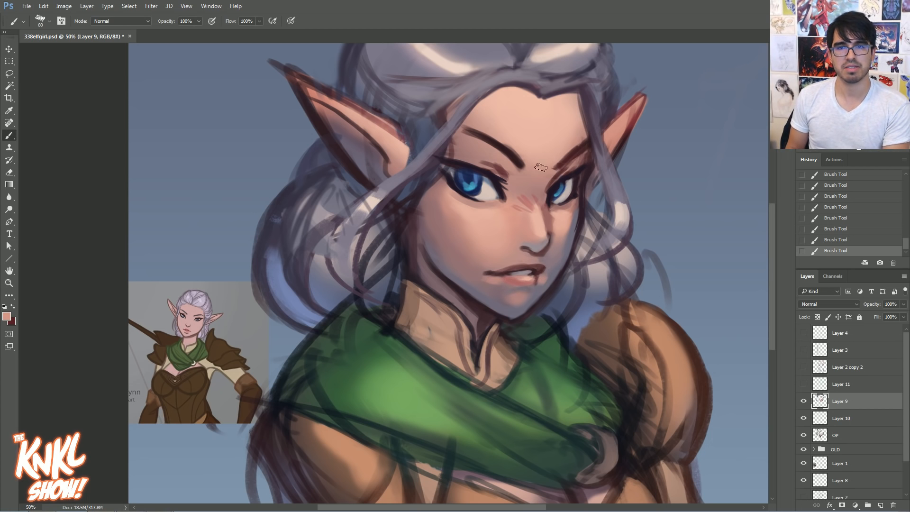
Blend the chin below the lips with a sampled muted skin tone, finishing with a smaller brush
alt+click(544, 286)
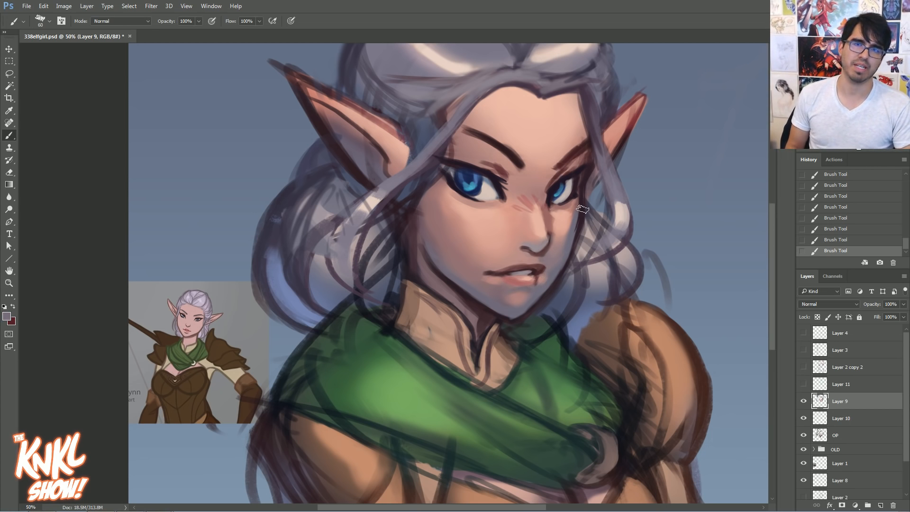
key(ctrl+plus)
mouse_move(559, 303)
mouse_down()
mouse_move(521, 302)
mouse_move(458, 265)
mouse_move(445, 348)
mouse_move(583, 256)
mouse_move(546, 287)
mouse_up()
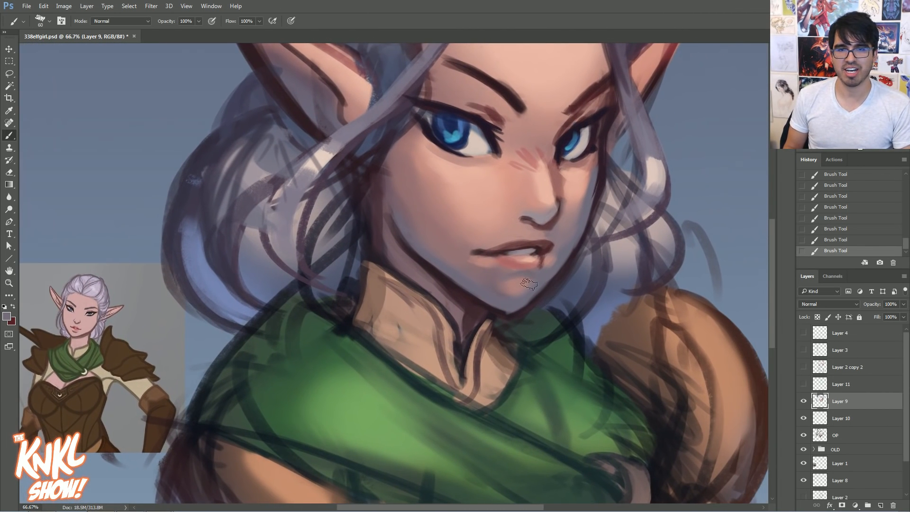
key(bracketleft)
key(bracketleft)
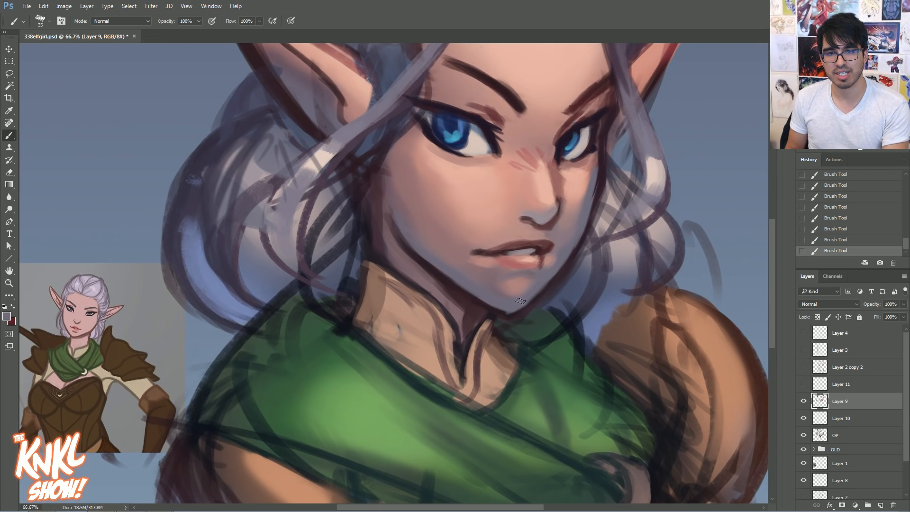
Sample skin tones around the lower face and blend them along the far jawline and chin
click(900, 150)
drag(581, 287, 525, 317)
alt+click(446, 290)
alt+click(560, 293)
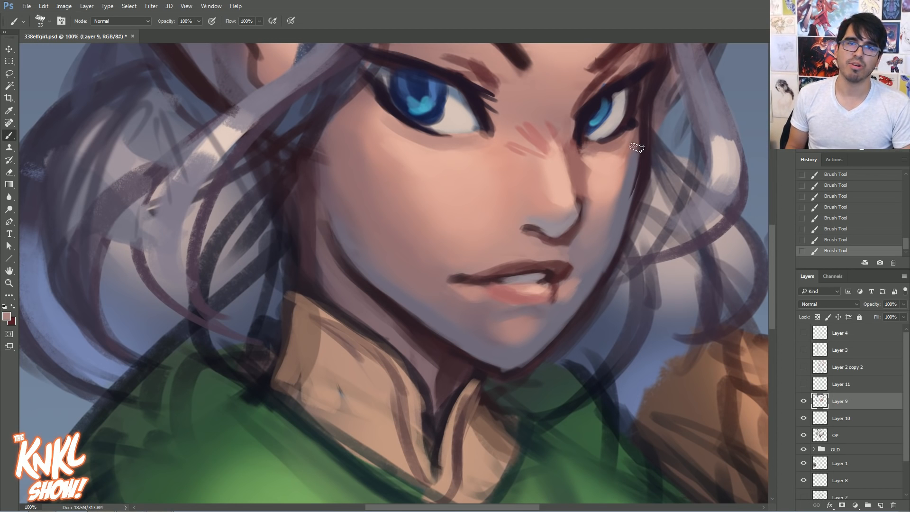
Sample dark reddish tones around the far eye and brow and darken the inner corners of both eyes
drag(562, 281, 502, 329)
alt+click(527, 156)
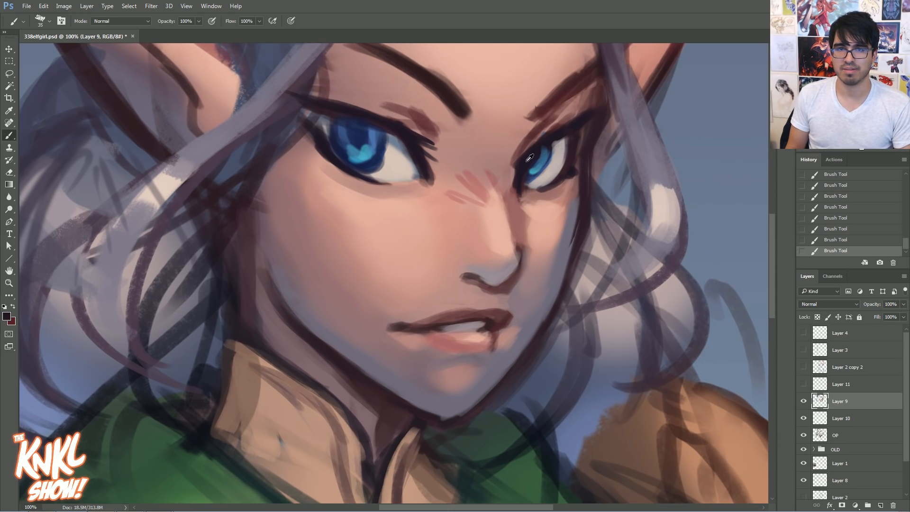
key(bracketleft)
key(bracketleft)
alt+click(521, 144)
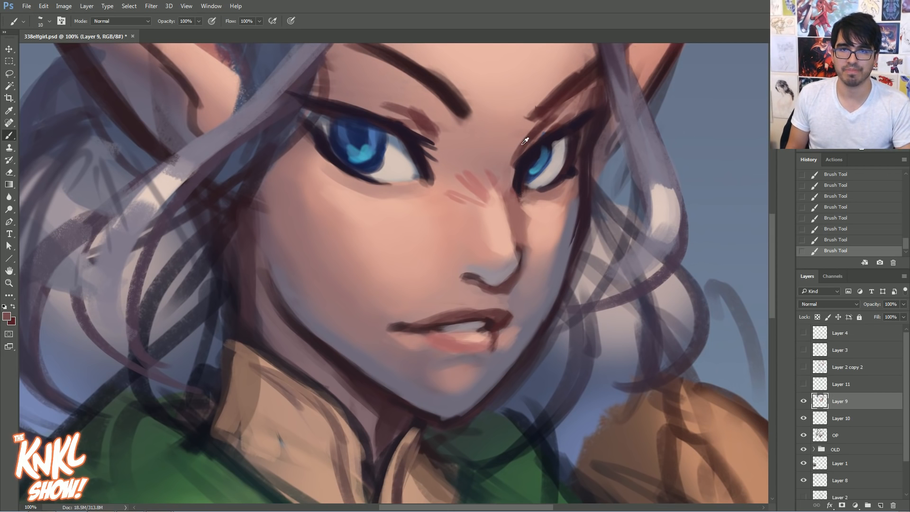
key(bracketright)
key(bracketright)
alt+click(531, 134)
drag(528, 137, 511, 162)
key(bracketright)
key(bracketright)
key(bracketright)
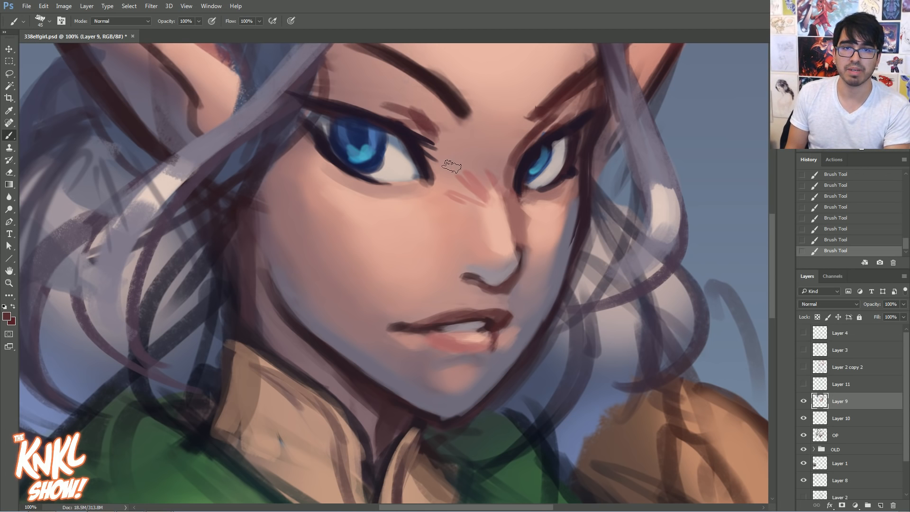
mouse_move(421, 142)
mouse_down()
mouse_move(439, 174)
mouse_move(447, 142)
mouse_up()
Sample a muted skin tone, switch to a soft round brush and shade the area between the near eye and its eyebrow
key(bracketright)
key(bracketright)
alt+click(544, 249)
key(bracketright)
key(bracketright)
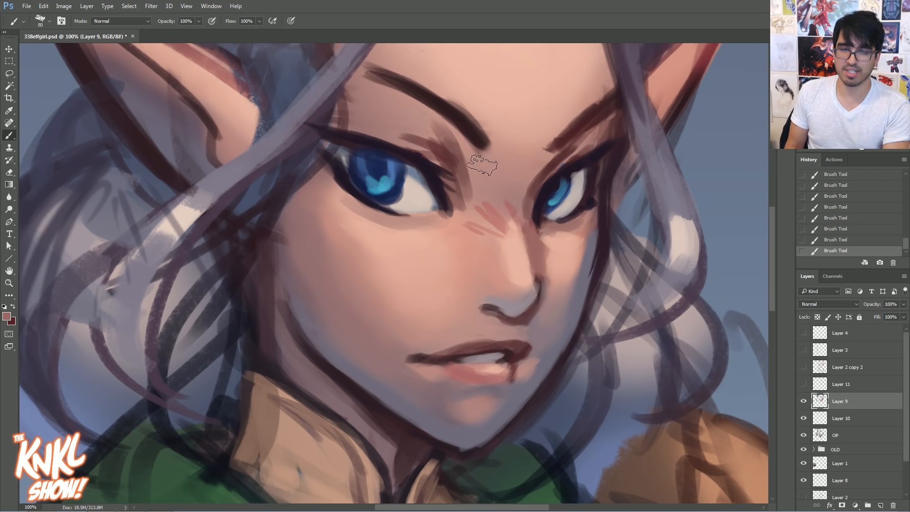
right_click(488, 166)
click(529, 245)
key(Return)
drag(439, 159, 459, 236)
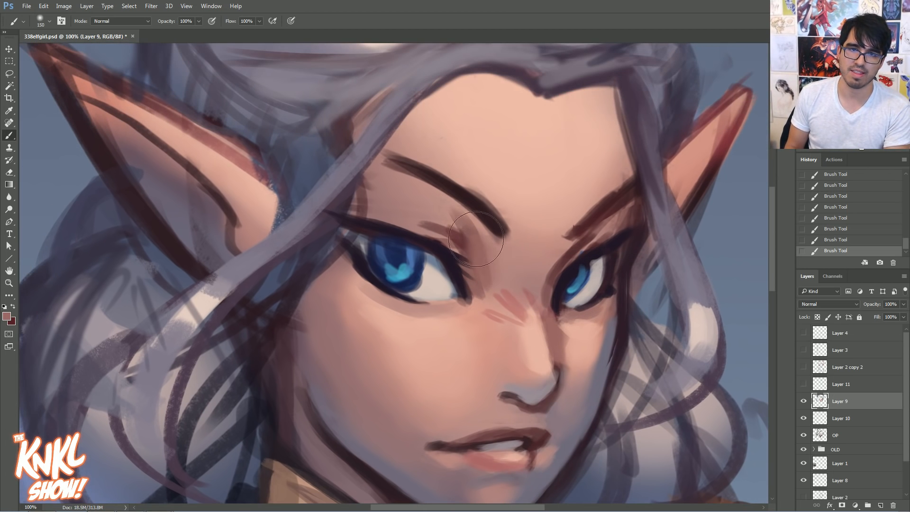
key(bracketright)
key(bracketright)
key(bracketright)
key(bracketright)
key(bracketright)
key(bracketright)
drag(471, 222, 405, 203)
Sample a dark tone beside the far eye and shade beneath the far eyebrow, comparing the strokes with undo and redo
key(bracketleft)
key(bracketleft)
alt+click(554, 257)
drag(554, 257, 633, 217)
key(ctrl+alt+z)
key(ctrl+alt+z)
key(ctrl+alt+z)
key(bracketleft)
key(bracketleft)
key(bracketleft)
key(ctrl+shift+z)
key(ctrl+shift+z)
key(ctrl+shift+z)
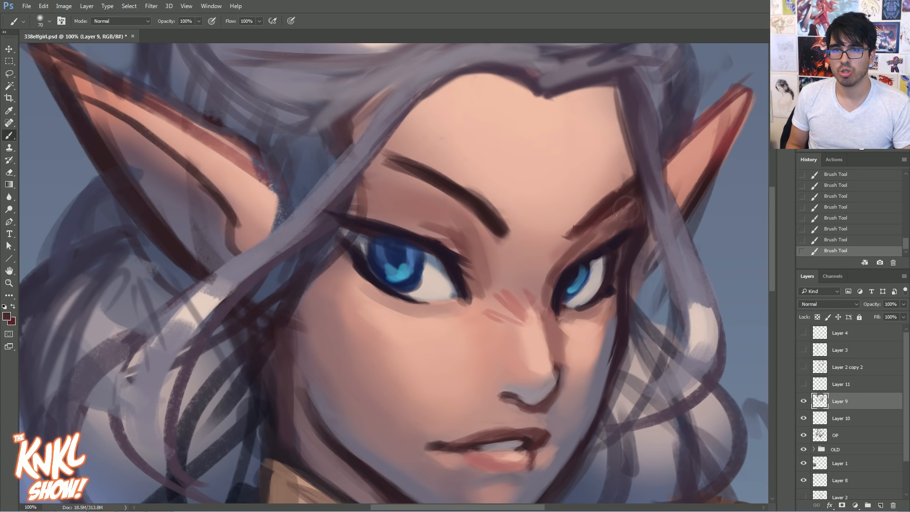
Reduce the soft brush to size 20 and darken the crease above the near eye's inner corner
key(bracketleft)
key(bracketleft)
key(bracketleft)
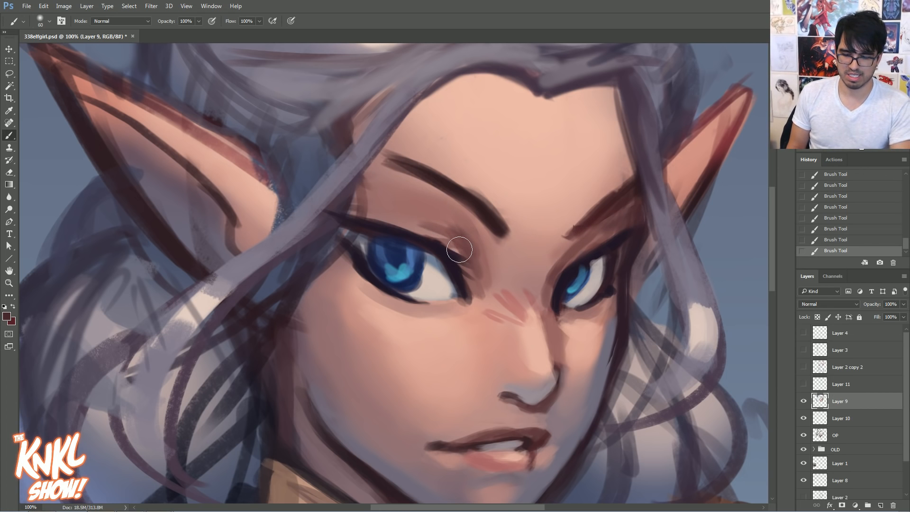
key(bracketleft)
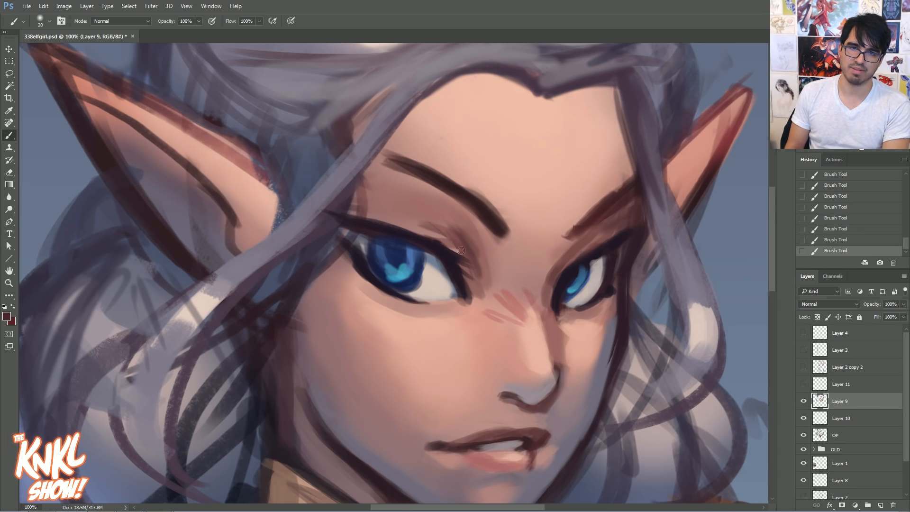
Sample the light forehead skin tone and paint brow-bone highlights beneath both eyebrows, blending with sampled nearby tones at brush size 45
key(bracketright)
key(bracketright)
alt+click(478, 101)
key(bracketleft)
drag(377, 170, 418, 186)
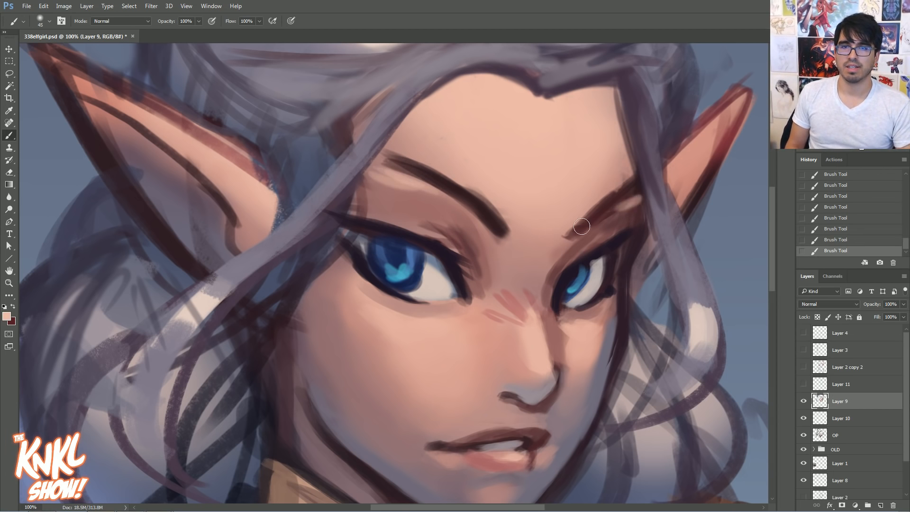
alt+click(391, 173)
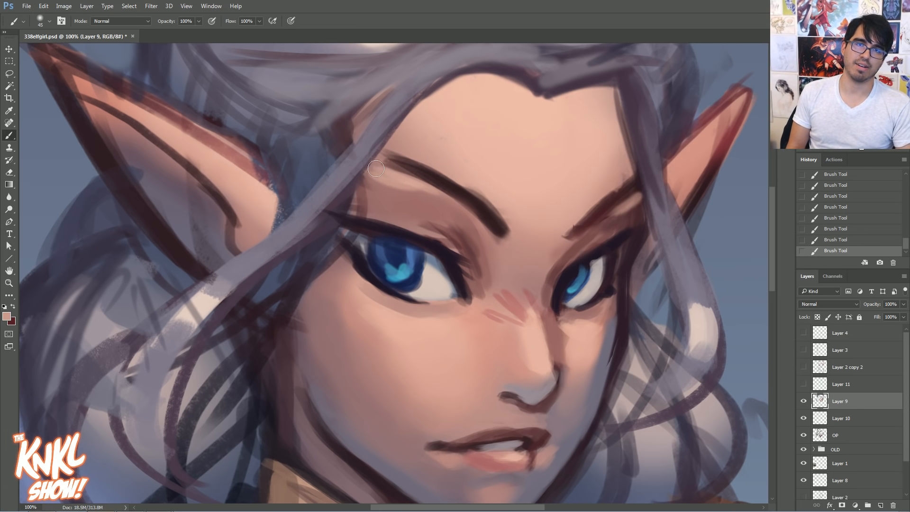
alt+click(402, 190)
drag(445, 180, 429, 227)
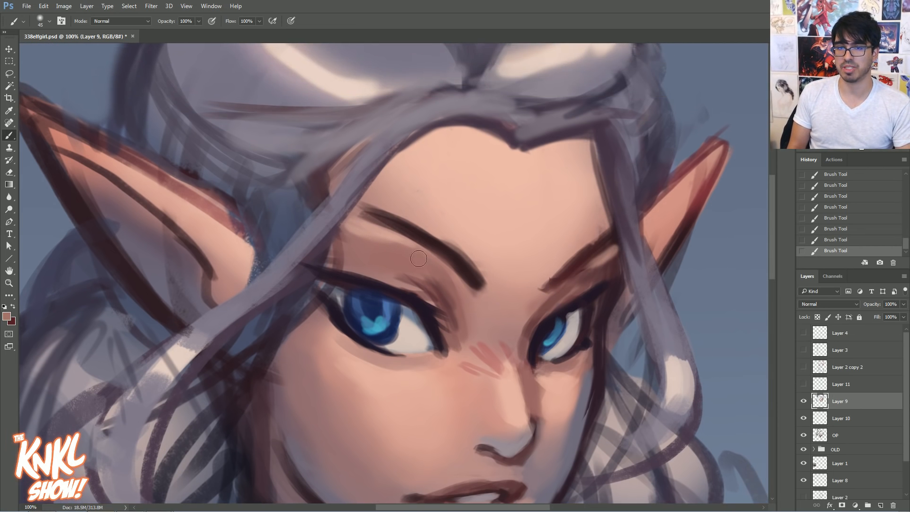
Sample a greyish purple tone and paint it over both dark eyebrows with the brush at size 25
drag(485, 179, 480, 288)
key(ctrl+minus)
alt+click(480, 235)
alt+click(513, 201)
scroll(513, 200, down, 3)
key(bracketleft)
drag(388, 232, 421, 239)
drag(498, 273, 520, 255)
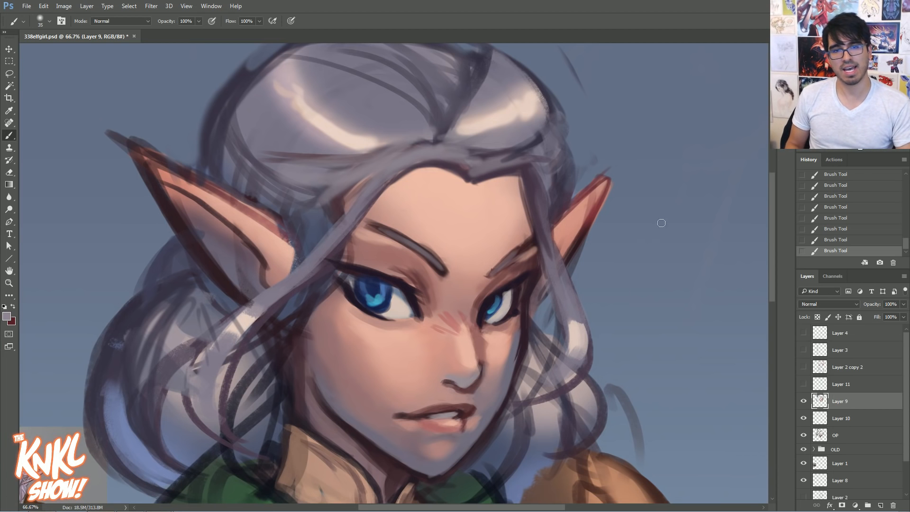
Sample the dark line tone under the chin and redraw the contour from the chin up the far jaw
drag(556, 377, 636, 273)
mouse_move(512, 367)
mouse_down()
mouse_move(533, 361)
mouse_move(563, 318)
mouse_move(520, 366)
mouse_up()
alt+click(504, 364)
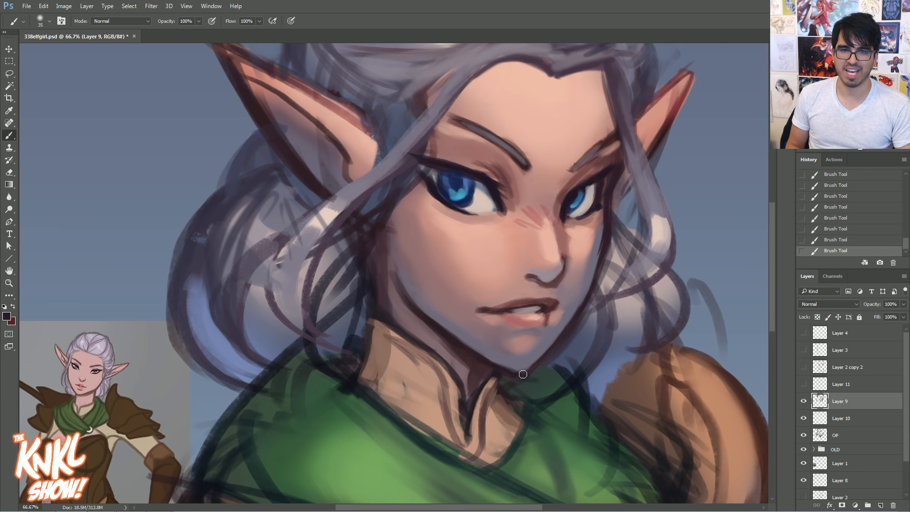
drag(542, 361, 582, 311)
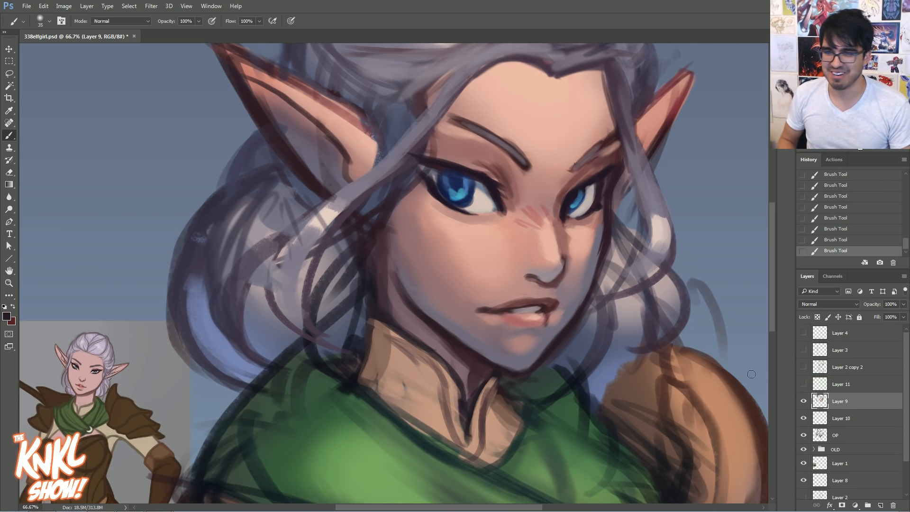
Merge Layer 9 and Layer 10 down into OP and toggle OP's visibility to compare with the original painting
key(ctrl+e)
key(ctrl+e)
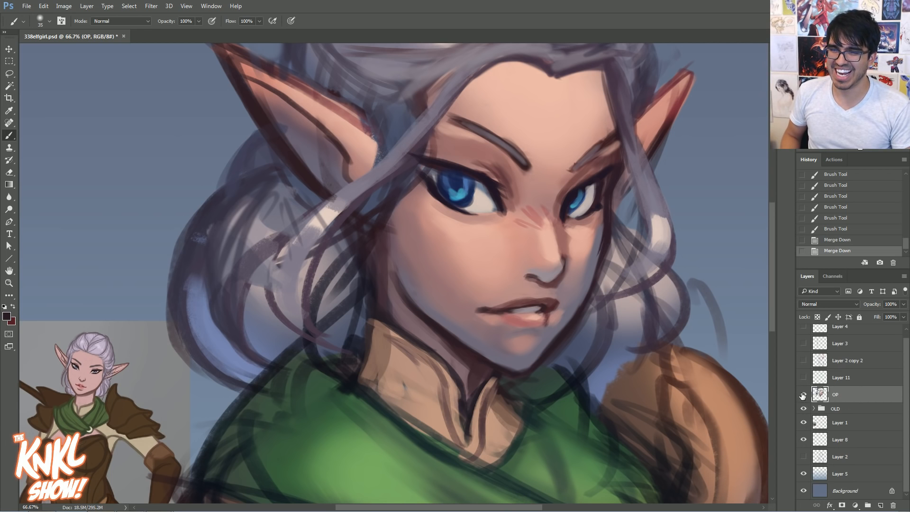
click(803, 395)
click(804, 395)
click(803, 395)
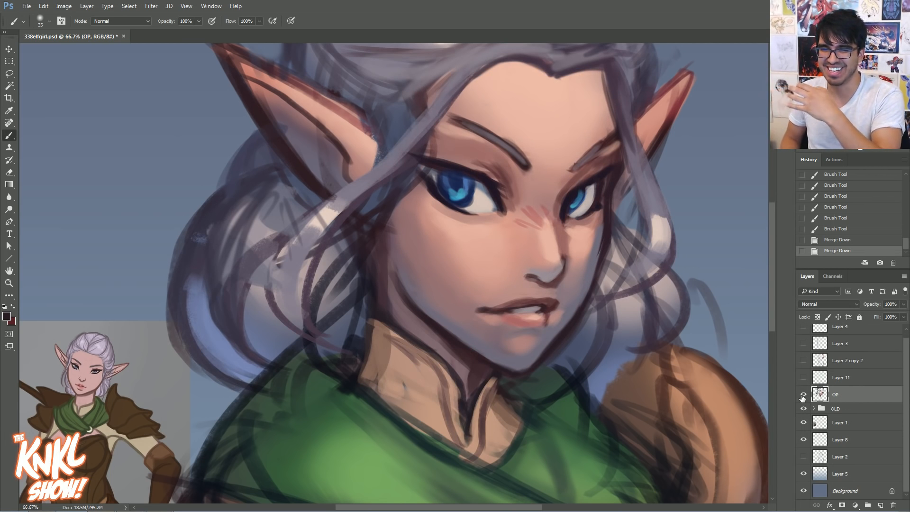
Compare the corrected portrait with the original by repeatedly hiding and showing the OP layer, both at 50% and closer up
click(804, 396)
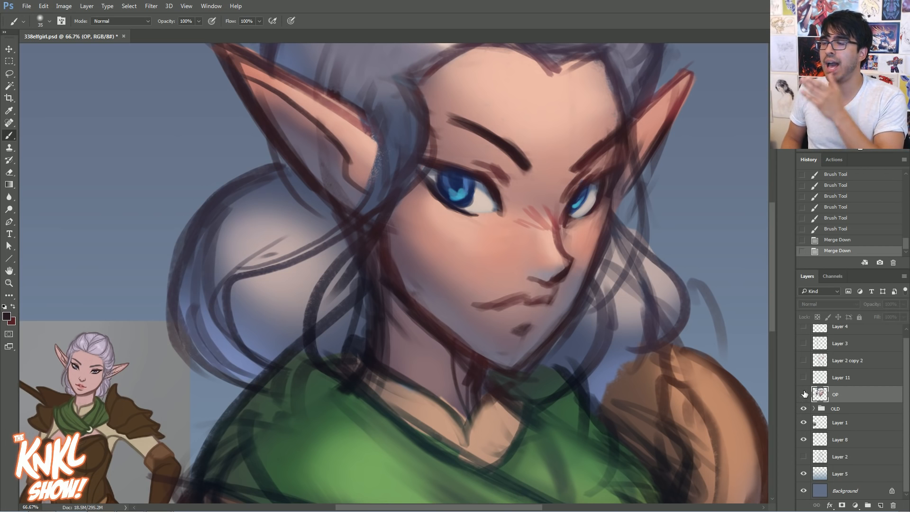
click(803, 396)
click(803, 396)
click(803, 396)
click(802, 395)
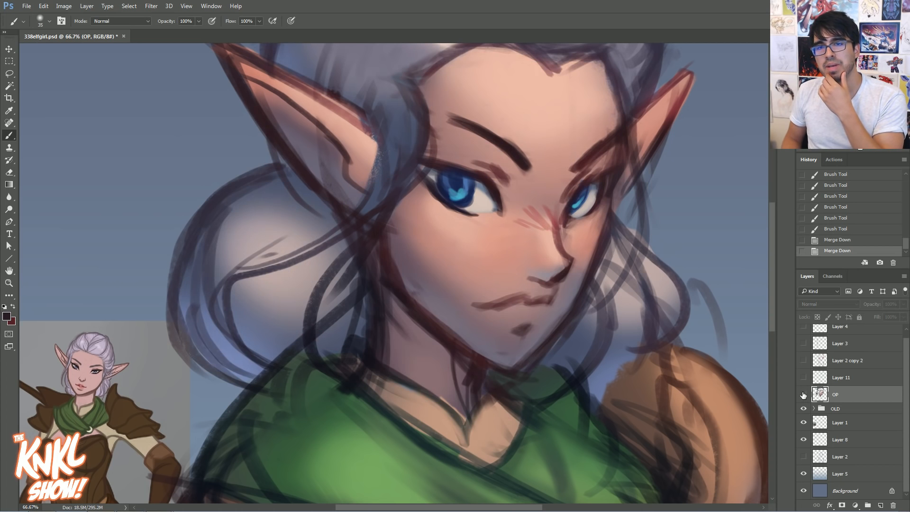
click(804, 395)
key(ctrl+minus)
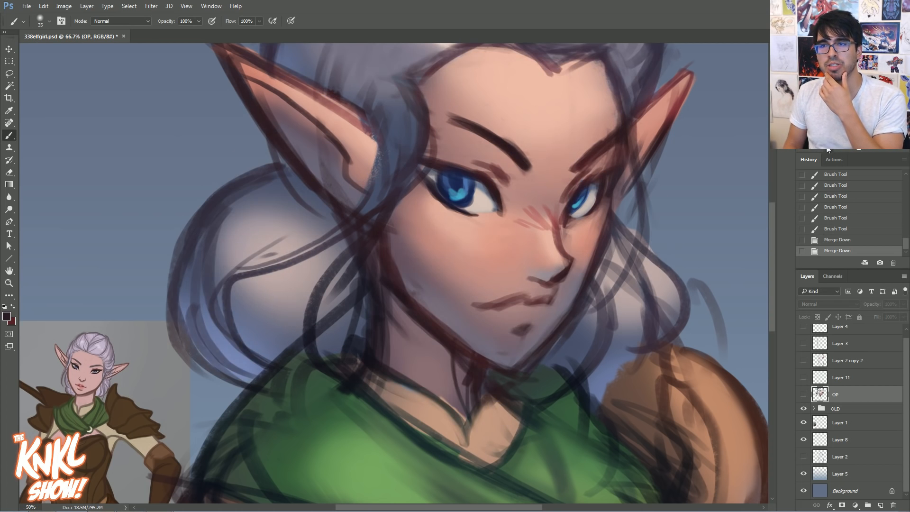
click(804, 395)
drag(522, 213, 502, 245)
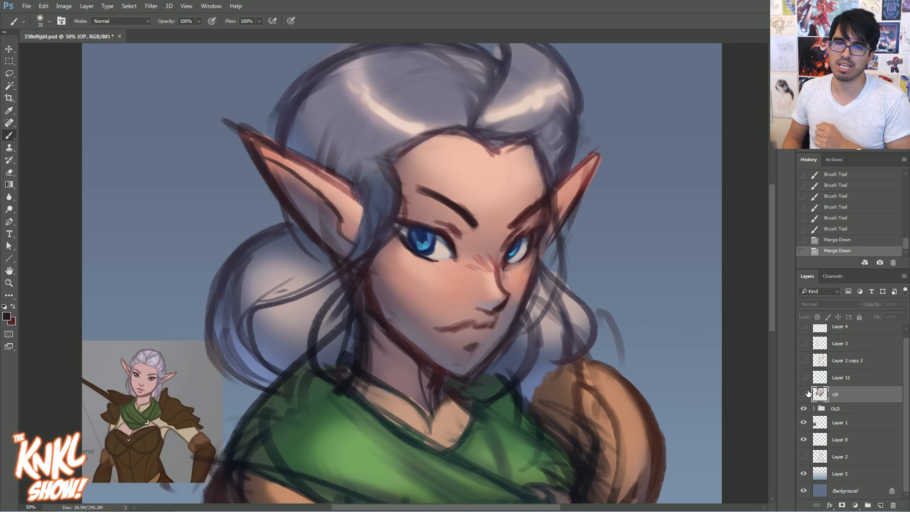
click(804, 395)
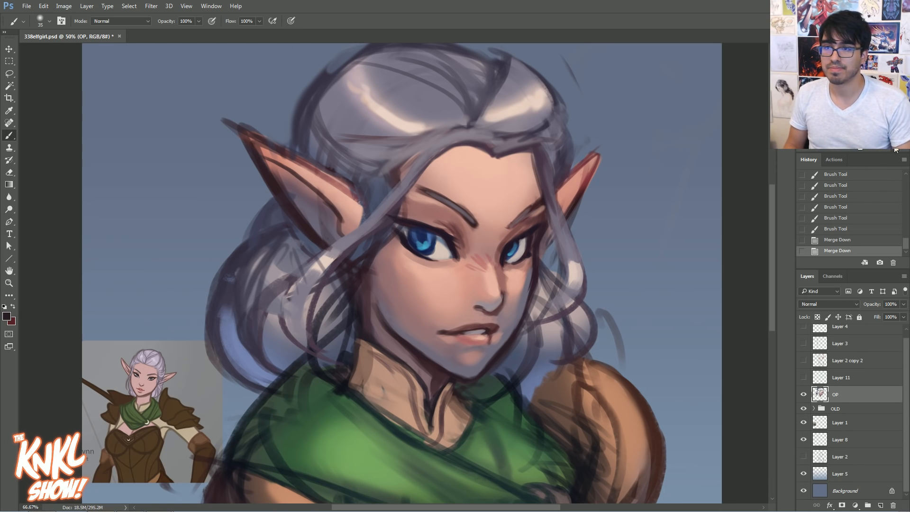
key(ctrl+plus)
click(803, 393)
click(803, 393)
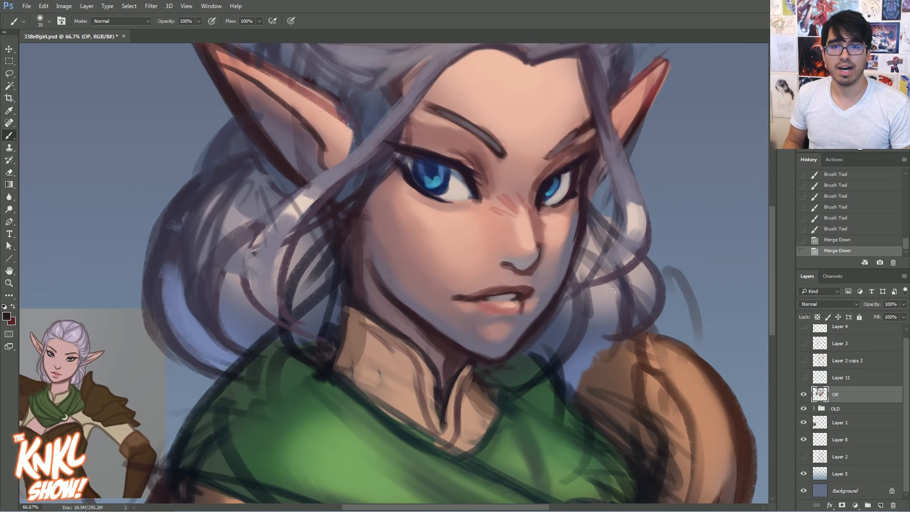
Lasso the lower face from below the eyes to under the chin, activate the Move tool and hide the selection outline
click(9, 73)
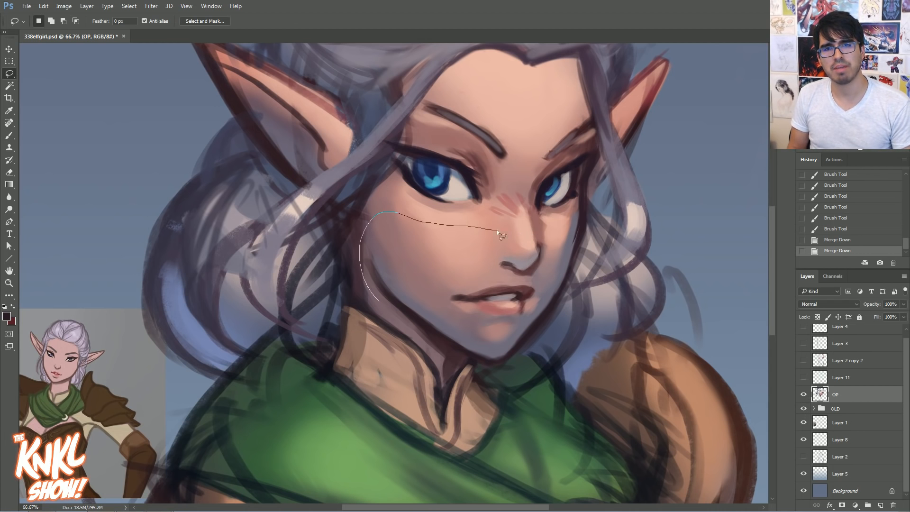
drag(497, 368, 364, 284)
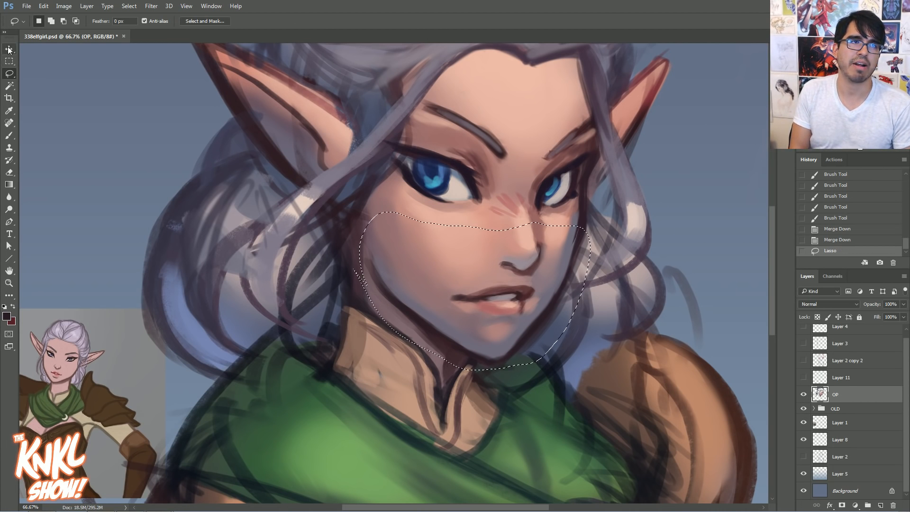
key(v)
click(36, 21)
key(ctrl+d)
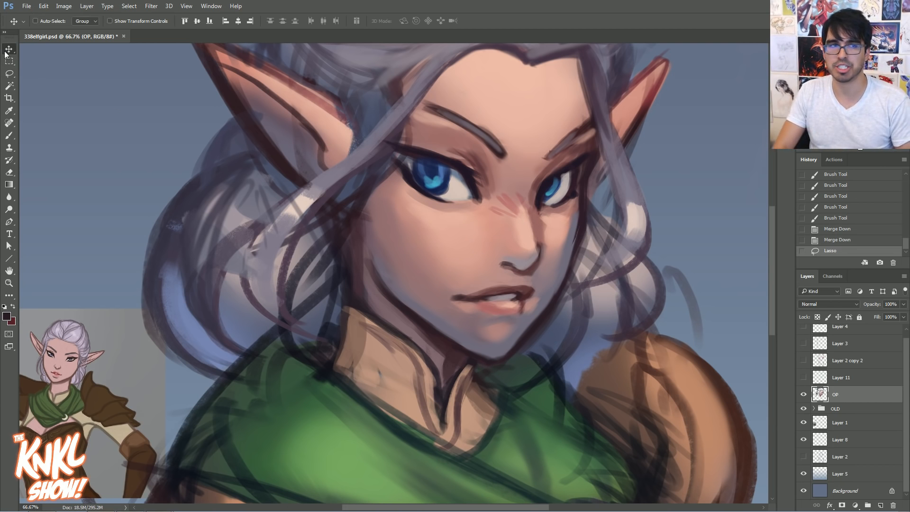
Nudge the selected nose, mouth and jaw area slightly up and to the left, trying several heights to shorten the lower face
key(Down)
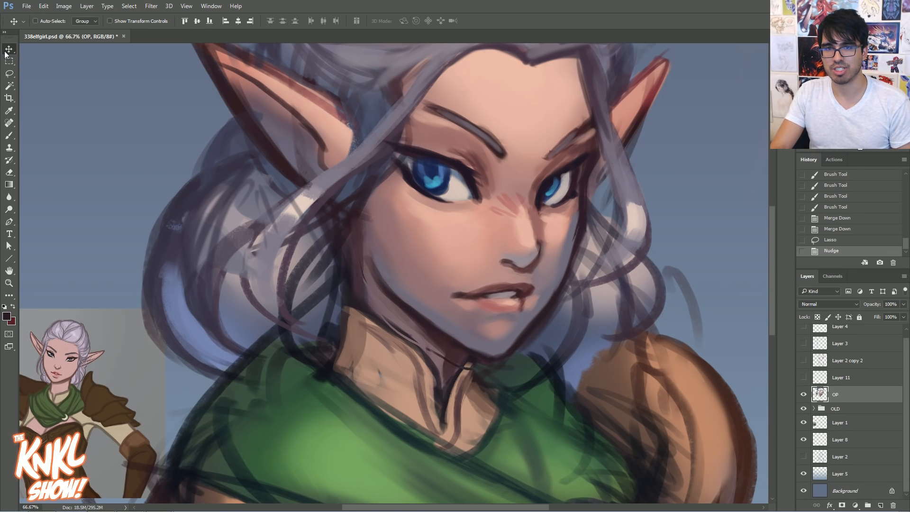
key(shift+Up)
key(shift+Up)
key(shift+Up)
key(shift+Up)
key(shift+Up)
key(shift+Down)
key(shift+Down)
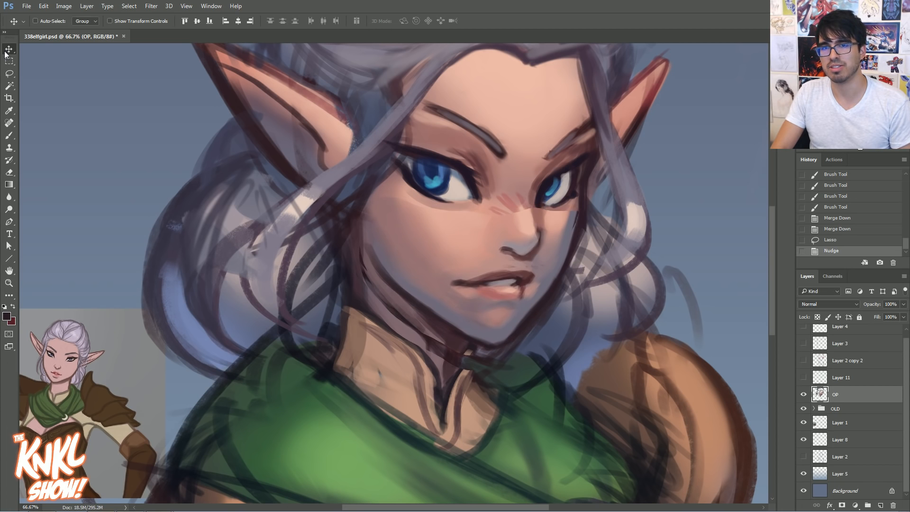
key(shift+Down)
key(shift+Down)
key(shift+Down)
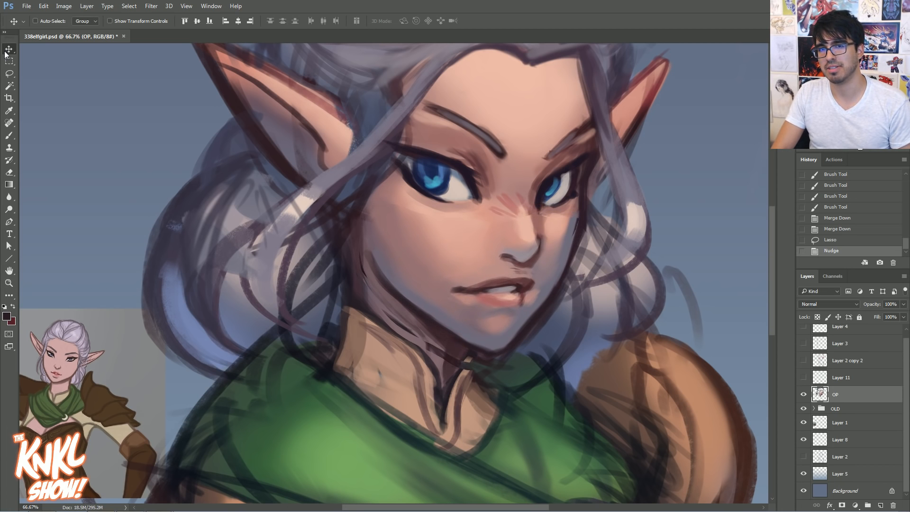
key(shift+Down)
key(shift+Down)
key(Up)
key(Up)
key(Up)
key(Up)
key(Up)
key(Up)
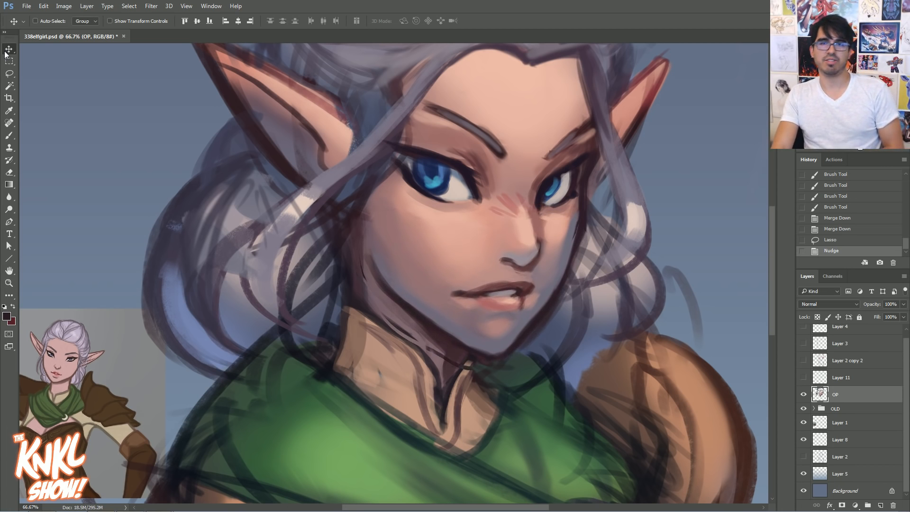
key(Left)
key(Left)
key(Down)
key(Left)
key(Left)
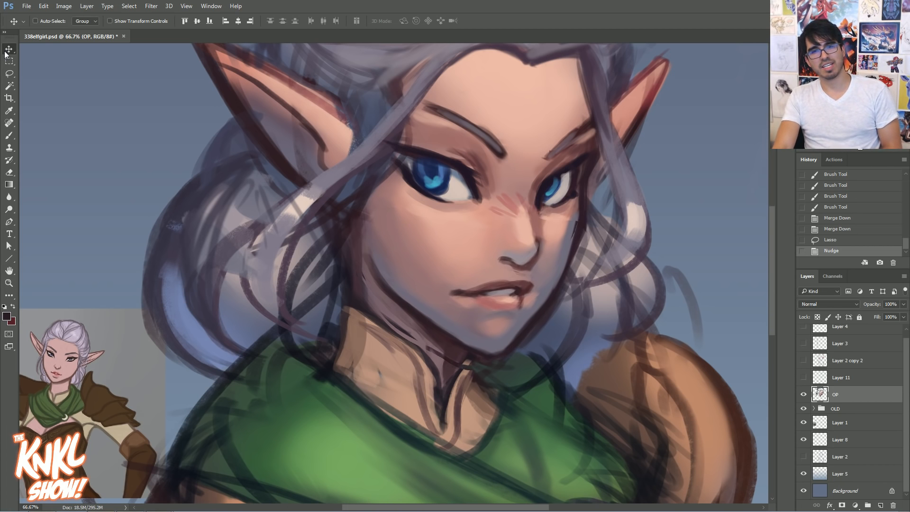
key(Left)
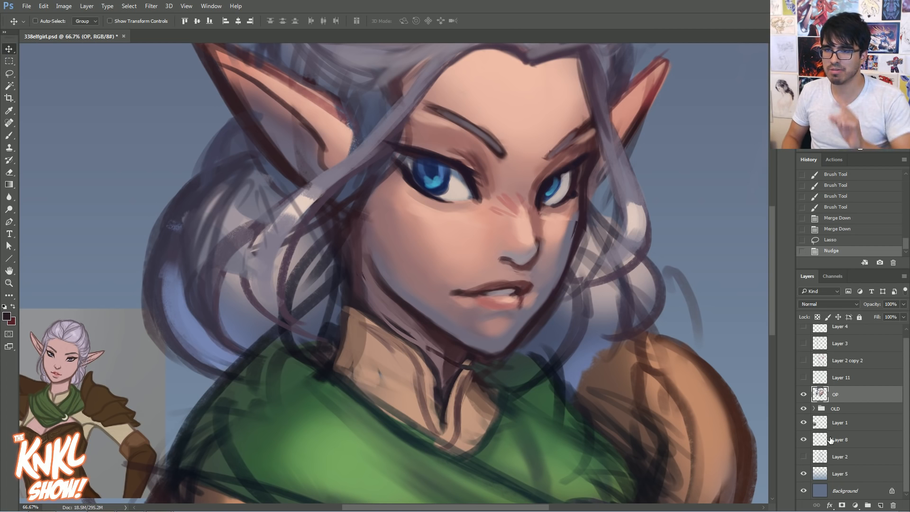
Toggle the OP layer's visibility to compare the shortened lower face with the original
click(804, 395)
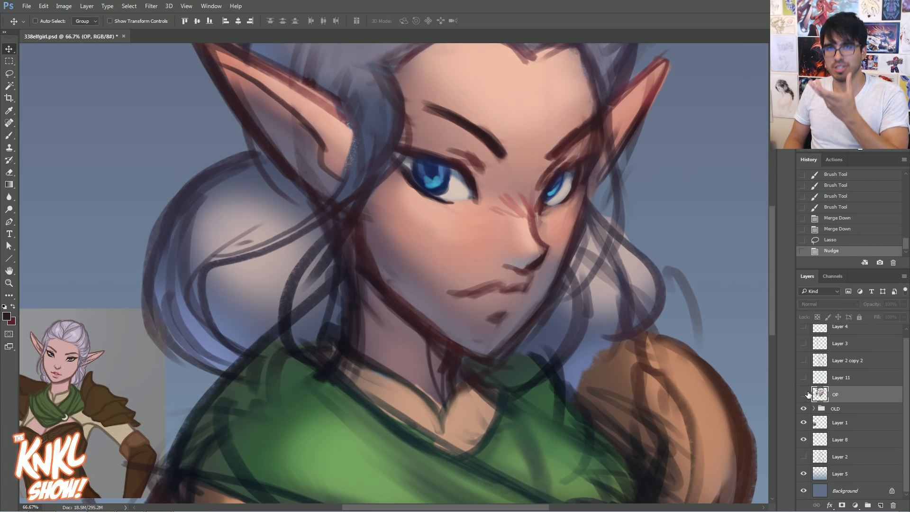
click(803, 395)
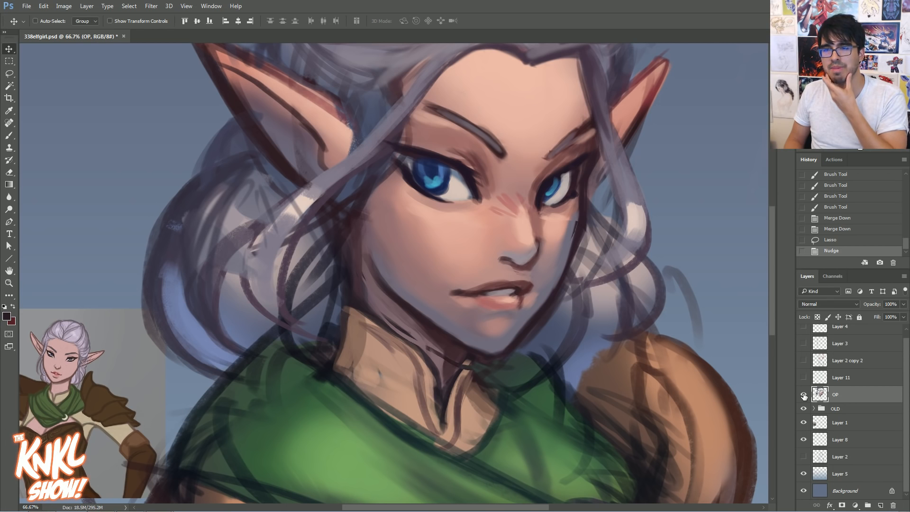
click(802, 395)
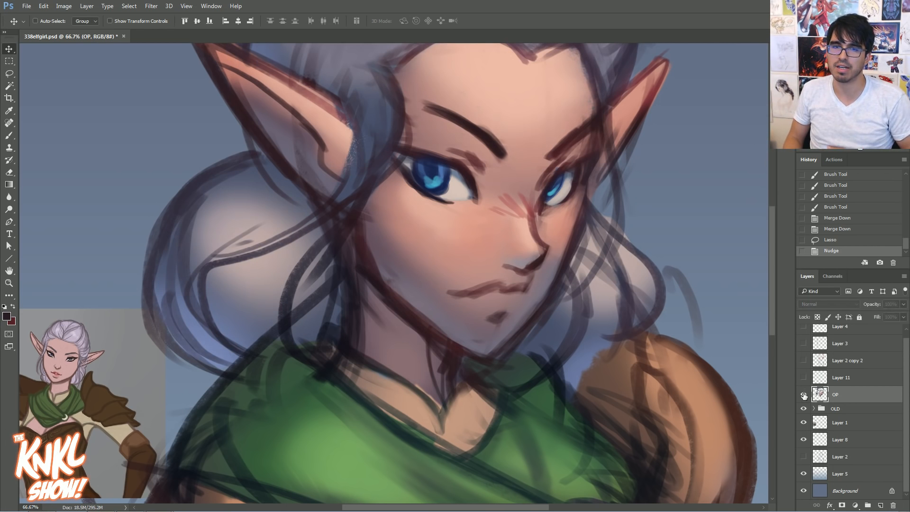
Show the OP layer and step back and forth through the history to compare the lower face before and after the nudge
click(804, 394)
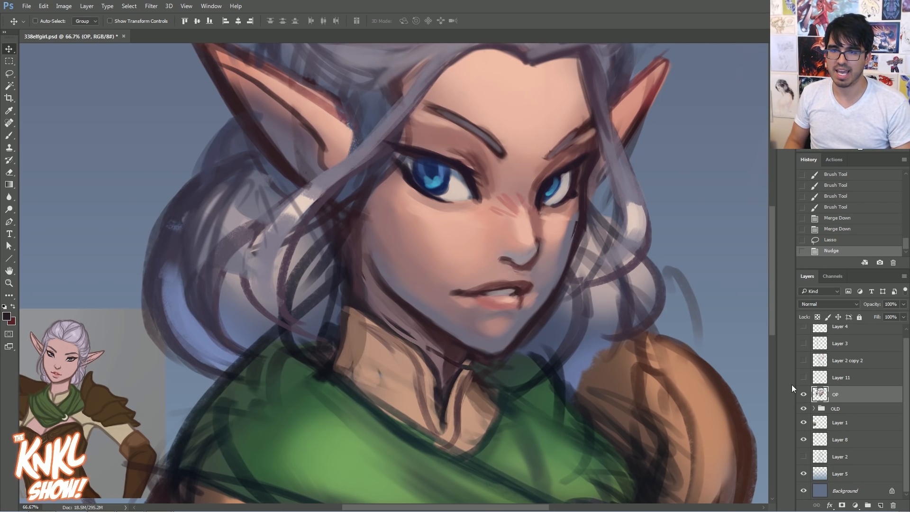
key(ctrl+alt+z)
key(ctrl+alt+z)
click(832, 252)
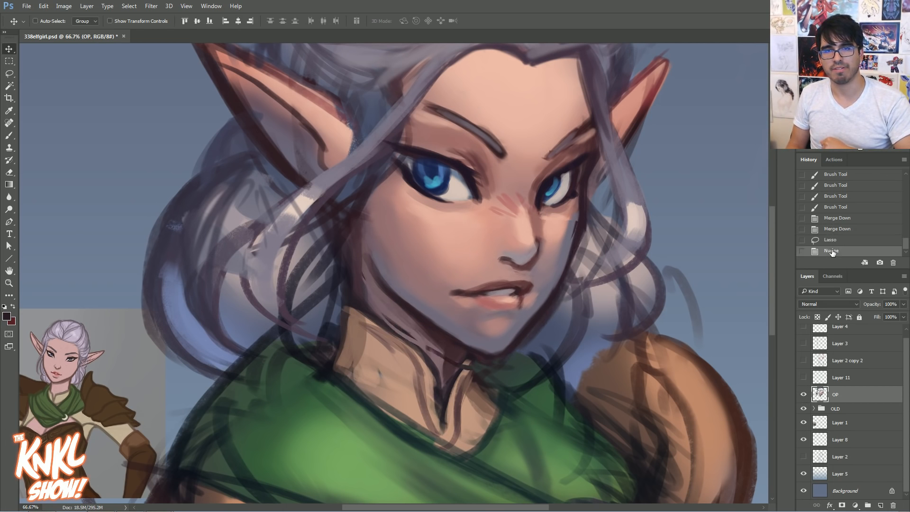
click(832, 221)
click(834, 249)
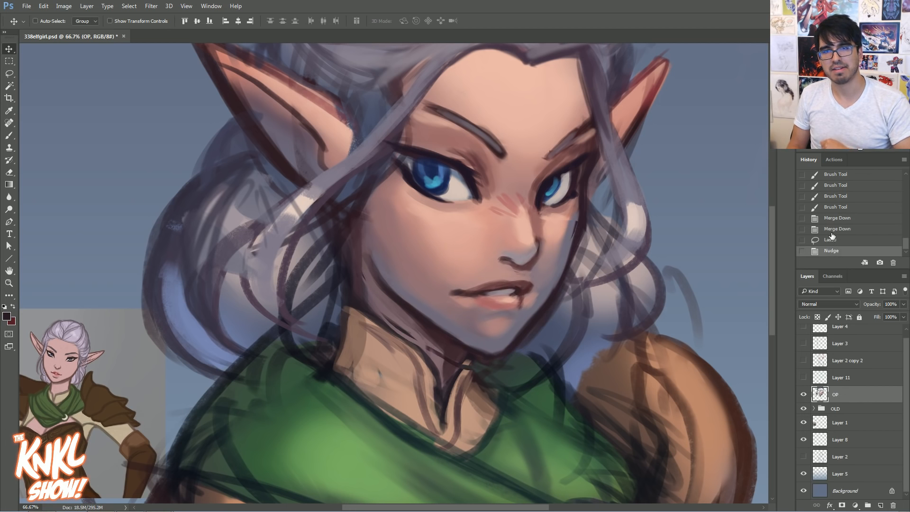
click(832, 240)
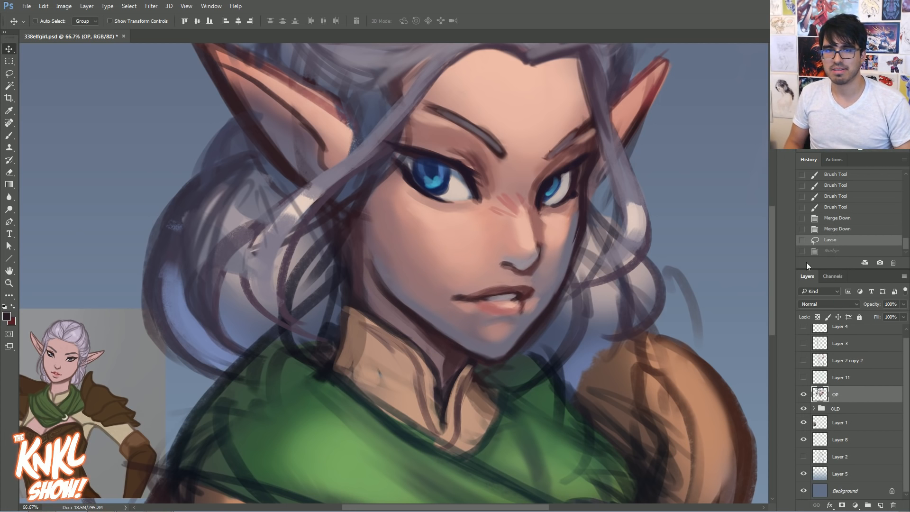
key(ctrl+shift+z)
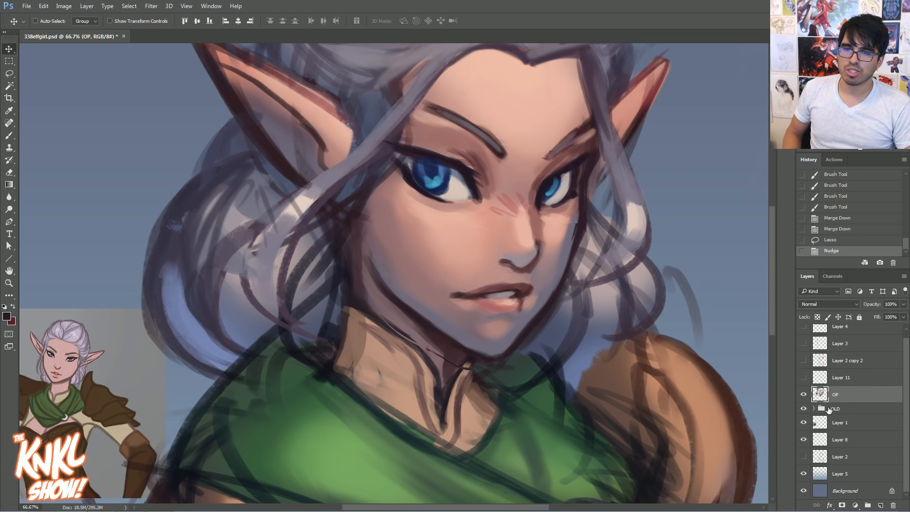
Add a new layer above OP, dab sampled dark neck colour on the shadow under the chin, and toggle the layer to check it
key(ctrl+shift+n)
key(Return)
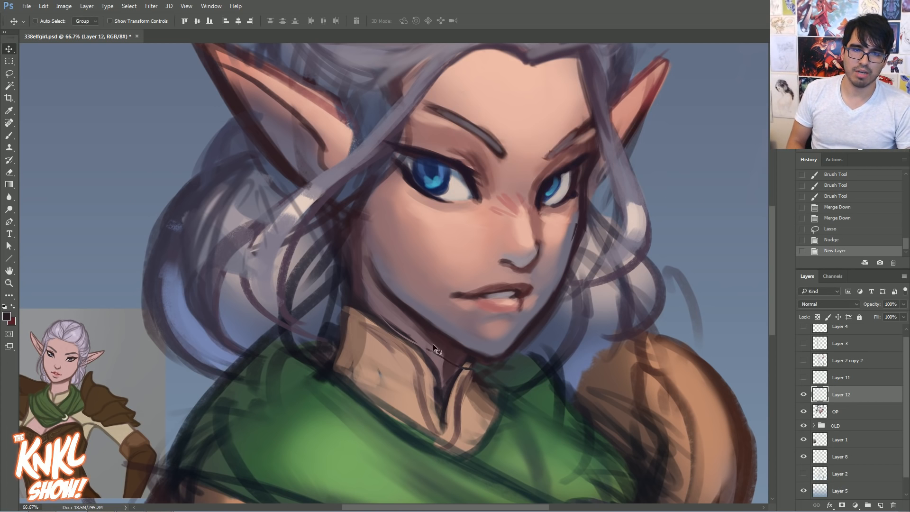
key(b)
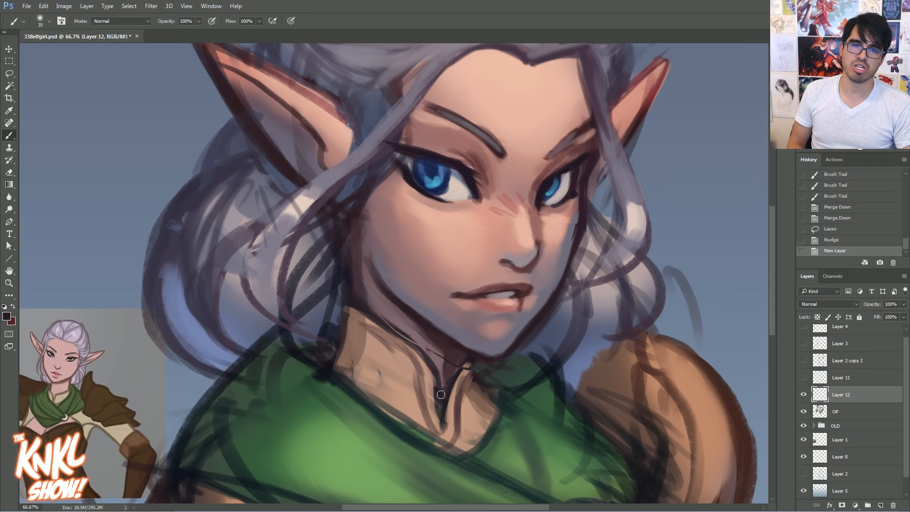
alt+click(452, 372)
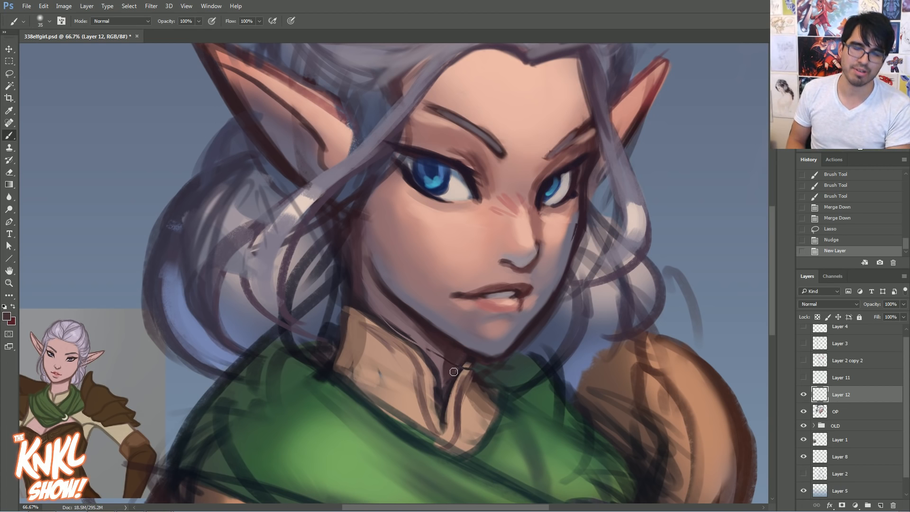
mouse_move(443, 396)
mouse_down()
mouse_move(450, 375)
mouse_move(444, 387)
mouse_up()
key(])
click(803, 395)
click(803, 395)
key(l)
drag(636, 313, 646, 302)
key(ctrl+d)
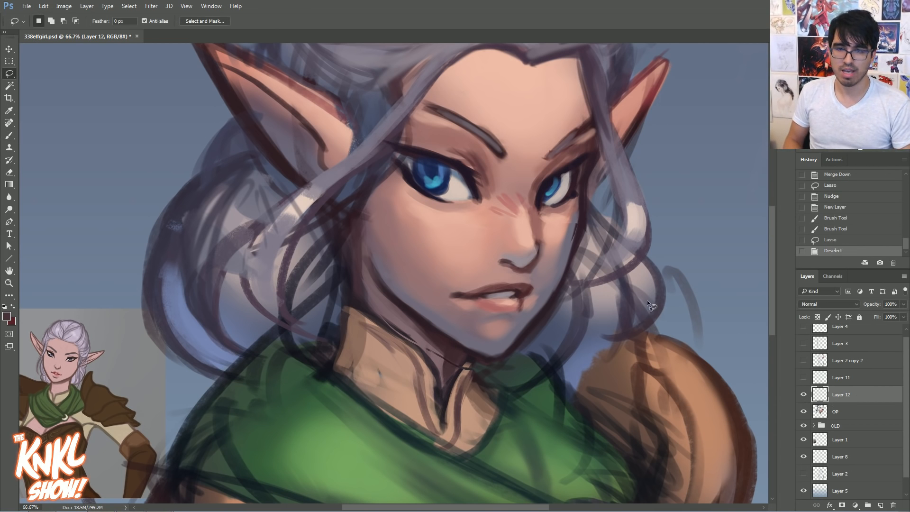
Switch to the CHALK NEW brush, reduce it to 30 px and stroke over the cut line left beneath the chin
key(b)
key(bracketleft)
right_click(477, 332)
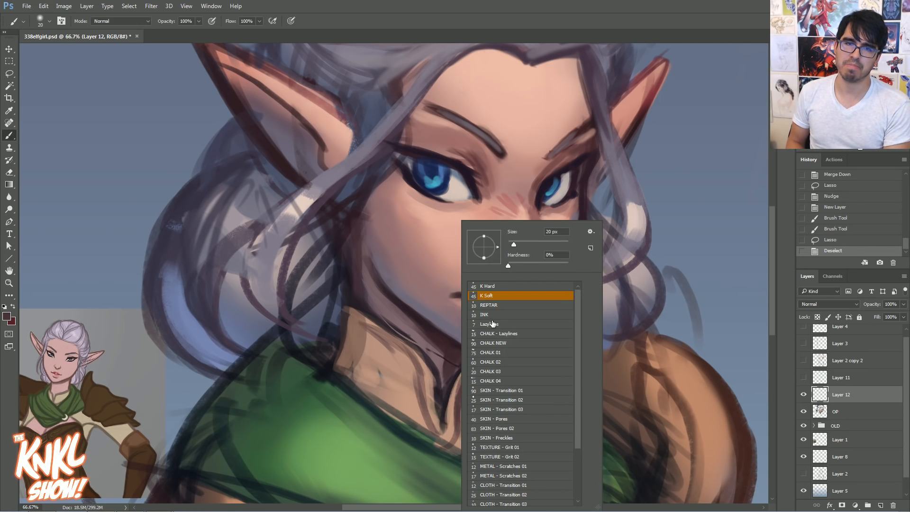
click(496, 342)
click(751, 152)
key(bracketleft)
key(bracketleft)
key(bracketleft)
key(bracketleft)
key(bracketleft)
key(bracketleft)
drag(427, 349, 471, 368)
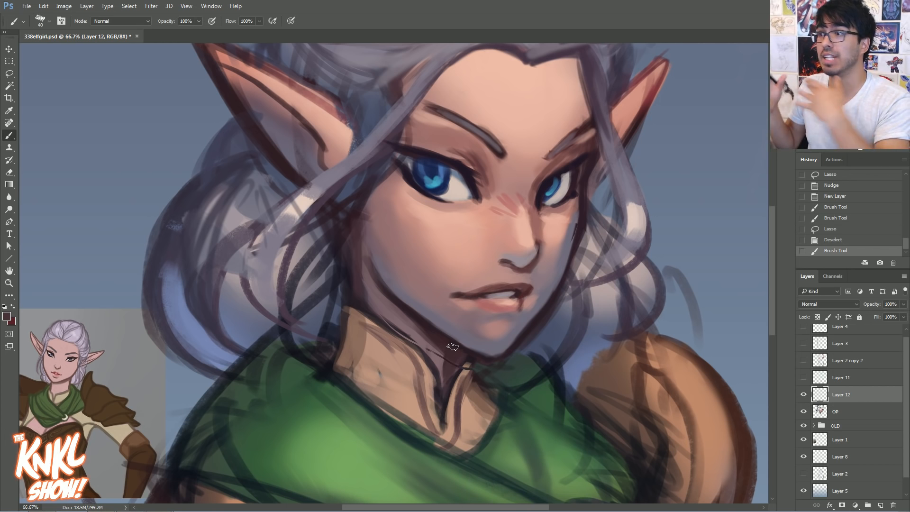
key(bracketleft)
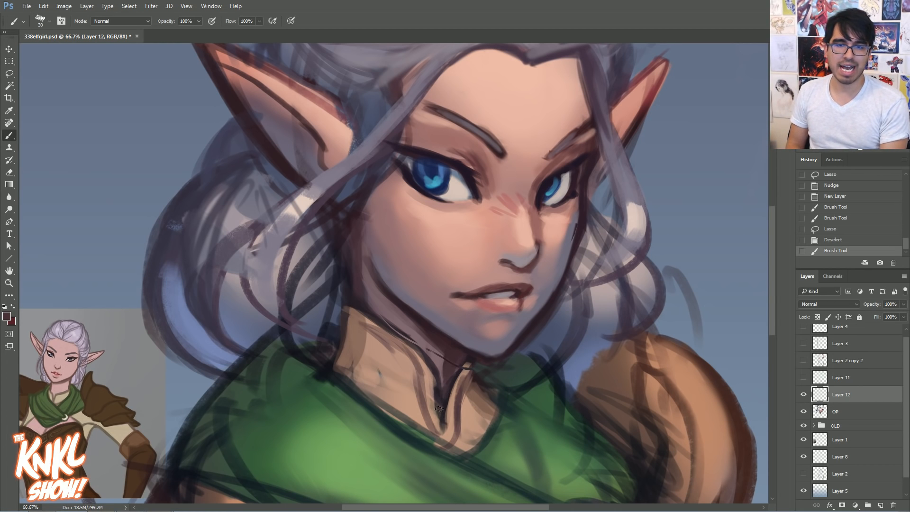
Paint out the seam under the chin and fill the shadow down the neck opening with sampled dark and skin tones
drag(441, 403, 446, 381)
mouse_move(447, 379)
mouse_down()
mouse_move(462, 356)
mouse_move(450, 368)
mouse_move(427, 356)
mouse_move(448, 360)
mouse_move(442, 379)
mouse_move(435, 353)
mouse_up()
key(bracketright)
alt+click(441, 358)
alt+click(429, 344)
alt+click(446, 341)
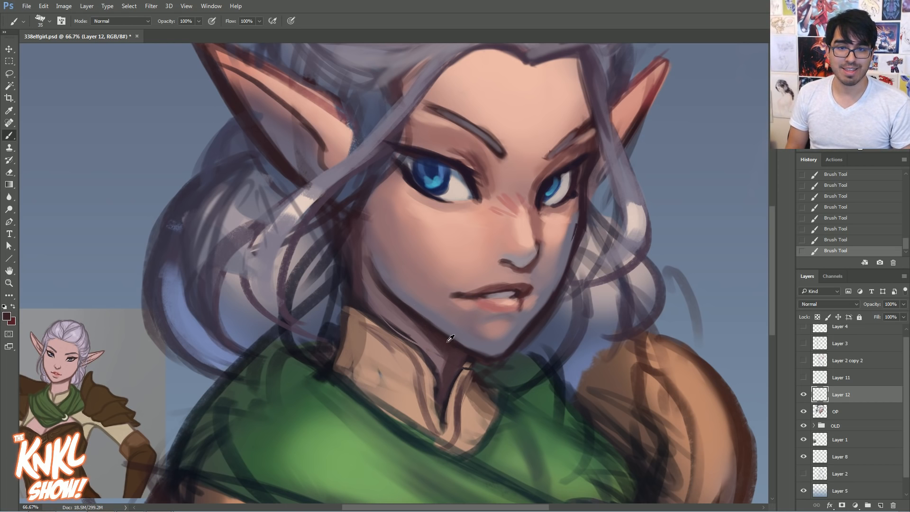
alt+click(473, 337)
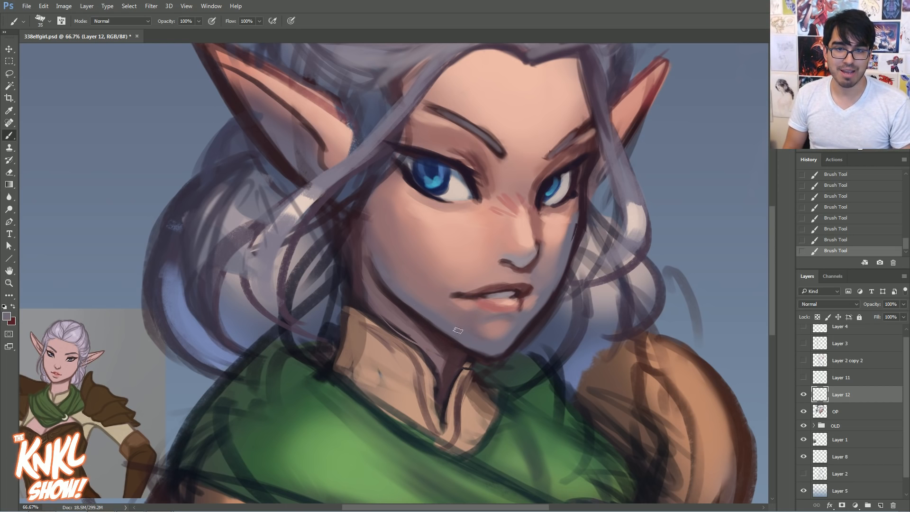
Clean up the jawline from the chin to the ear and the back edge of the neck using sampled shadow and skin colours
alt+click(418, 324)
alt+click(414, 305)
alt+click(419, 324)
alt+click(378, 277)
alt+click(409, 304)
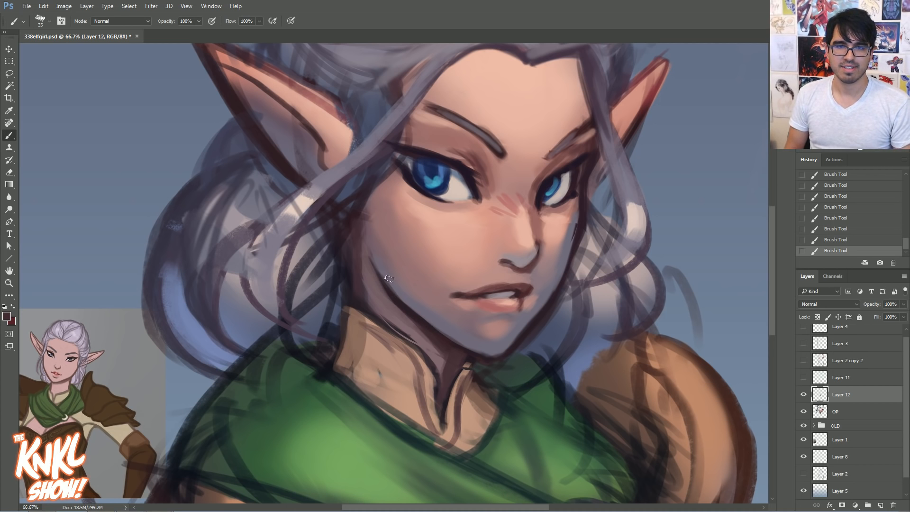
alt+click(385, 290)
alt+click(359, 222)
alt+click(357, 212)
drag(359, 227, 372, 261)
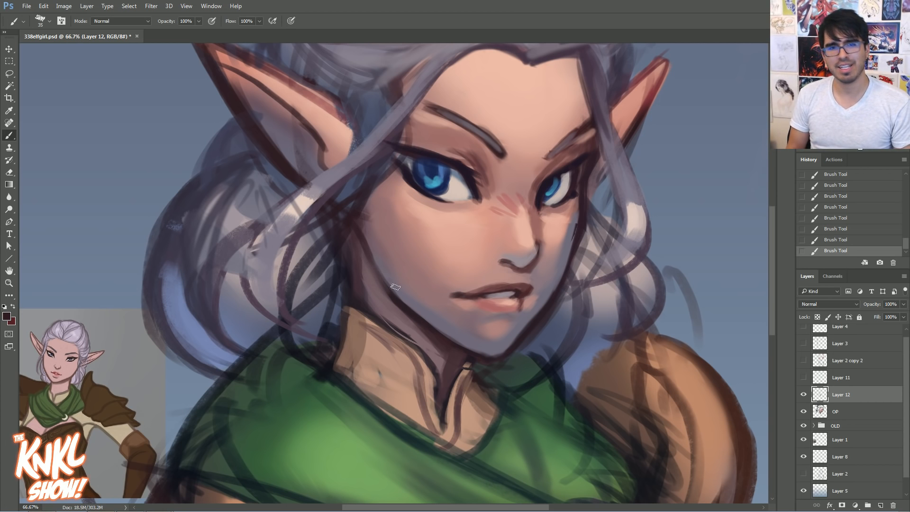
drag(353, 283, 353, 244)
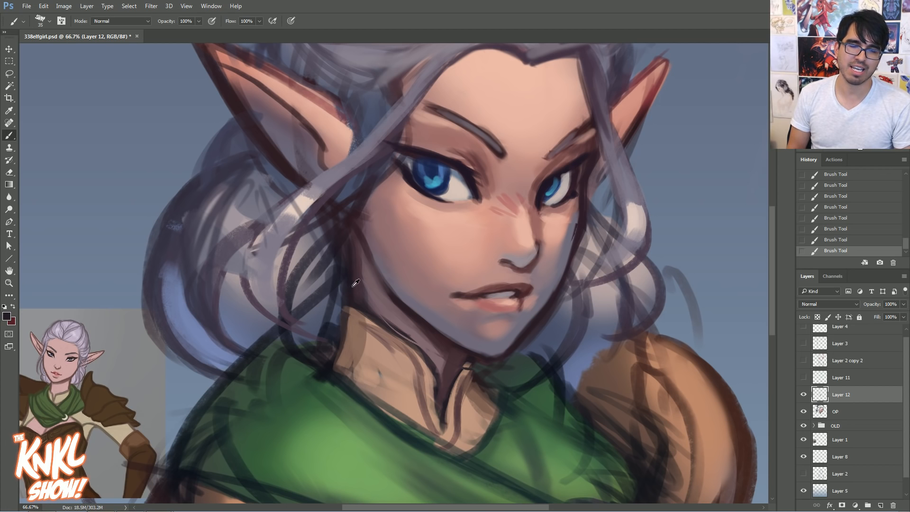
Refine the neck shadow and the collar's inner edges around the V opening with sampled colours and a 30 px brush
alt+click(423, 354)
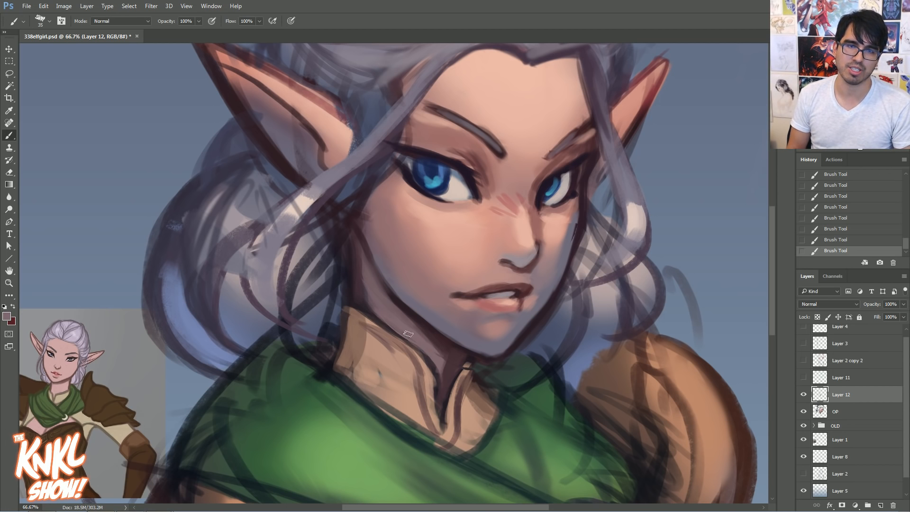
alt+click(431, 366)
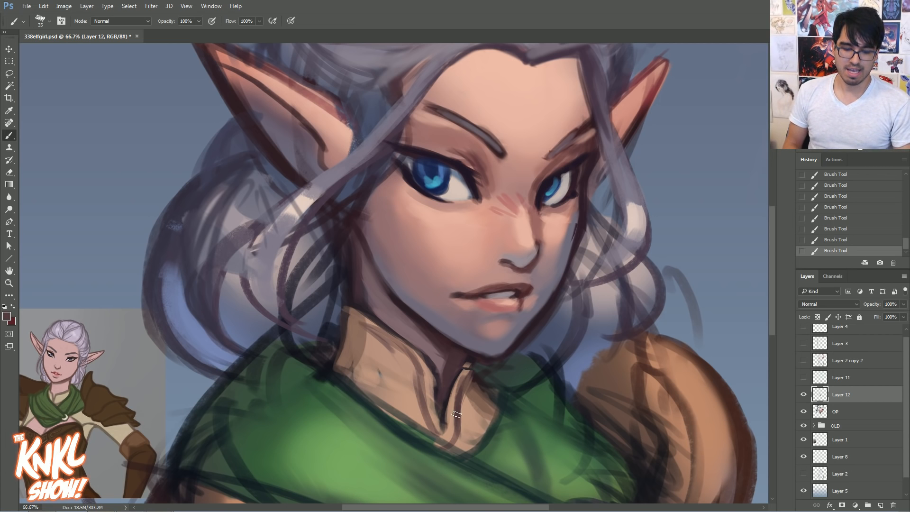
key(bracketright)
alt+click(427, 362)
mouse_move(419, 356)
mouse_down()
mouse_move(372, 320)
mouse_move(411, 343)
mouse_up()
mouse_move(472, 380)
mouse_down()
mouse_move(469, 361)
mouse_move(465, 403)
mouse_up()
alt+click(451, 382)
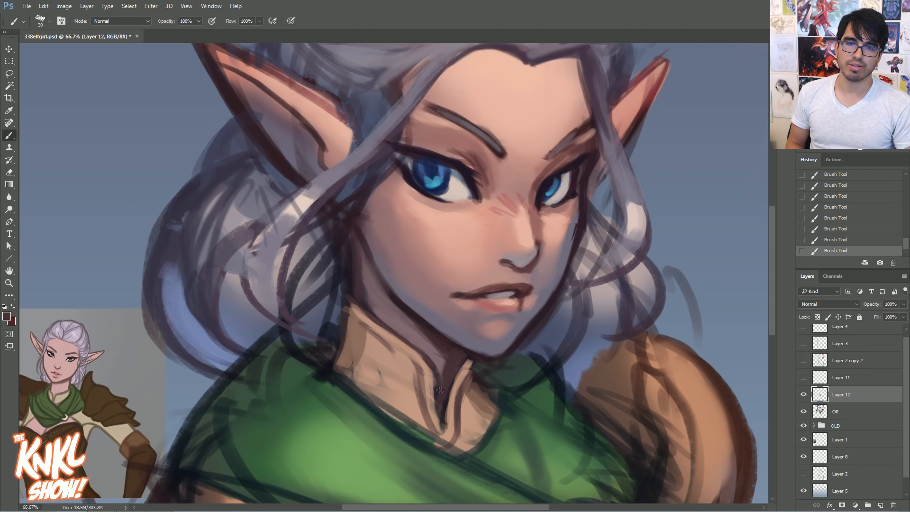
alt+click(442, 425)
mouse_move(443, 441)
mouse_down()
mouse_move(426, 410)
mouse_move(442, 441)
mouse_move(423, 370)
mouse_up()
drag(440, 440, 435, 424)
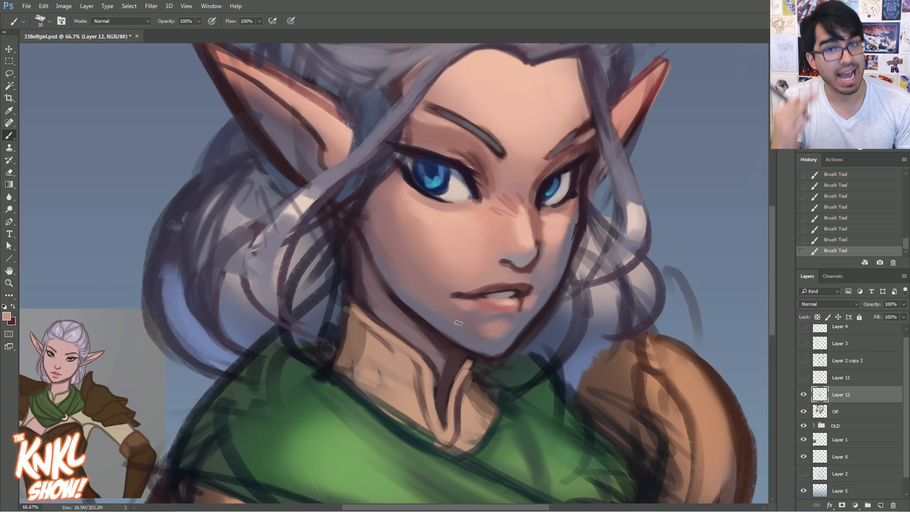
Repaint the far cheek and its contour below the far eye with sampled skin and dark outline colours
alt+click(582, 226)
key(bracketleft)
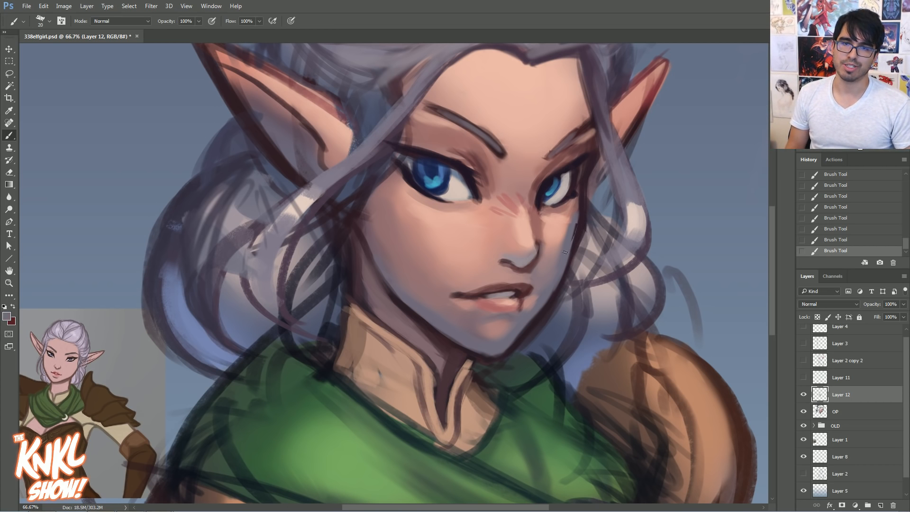
key(bracketright)
key(bracketright)
alt+click(565, 223)
drag(572, 221, 562, 245)
alt+click(568, 227)
alt+click(561, 223)
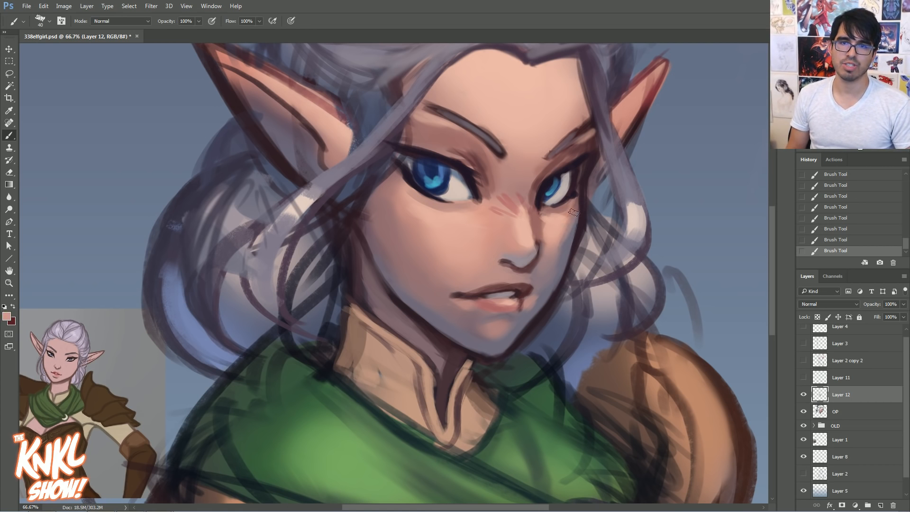
alt+click(588, 216)
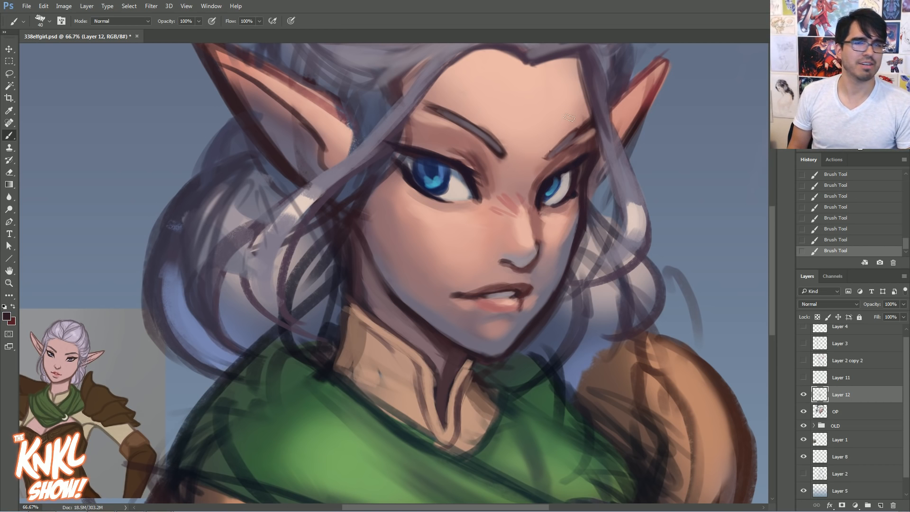
Rework the irises and pupils with sampled colours using a brush reduced to 15 px, and save the document
alt+click(436, 180)
key(bracketleft)
drag(427, 181, 432, 186)
alt+click(436, 161)
key(bracketleft)
alt+click(441, 174)
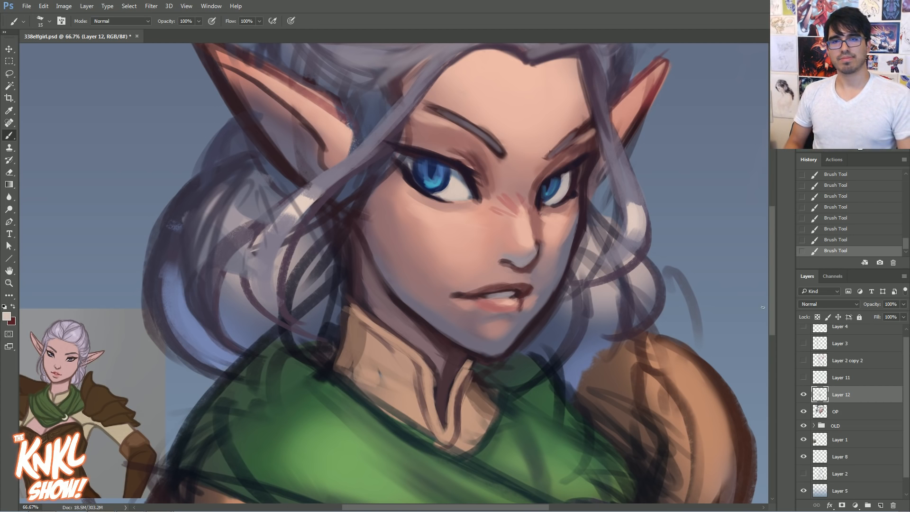
drag(523, 50, 536, 88)
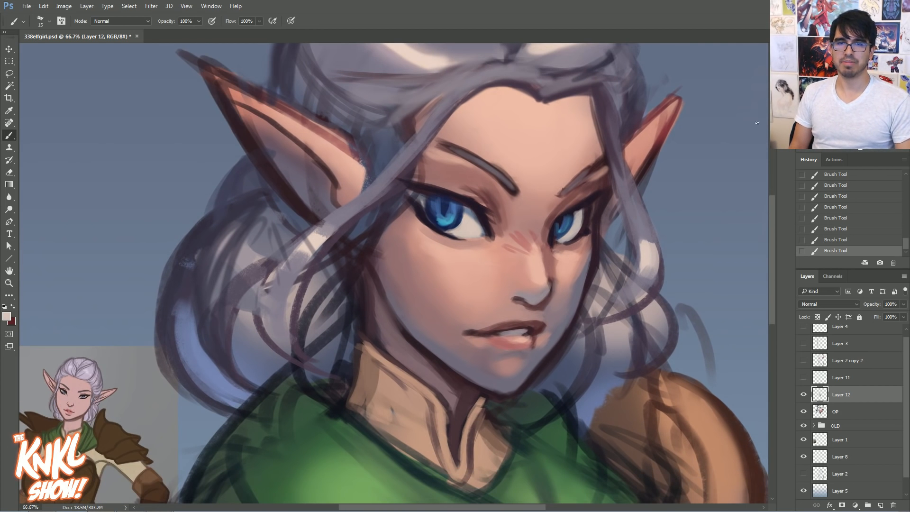
key(ctrl+s)
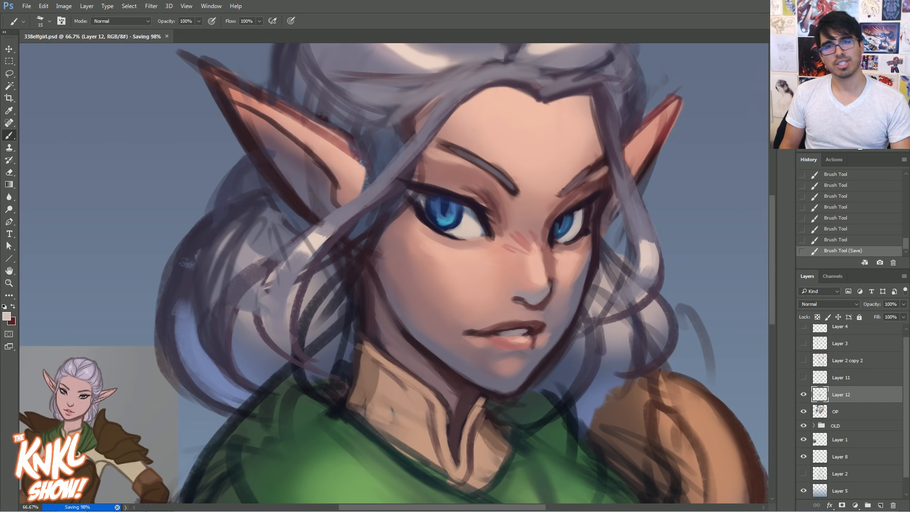
View the whole portrait at 33.3% and toggle the OP layer to compare the repaint with the original
key(ctrl+minus)
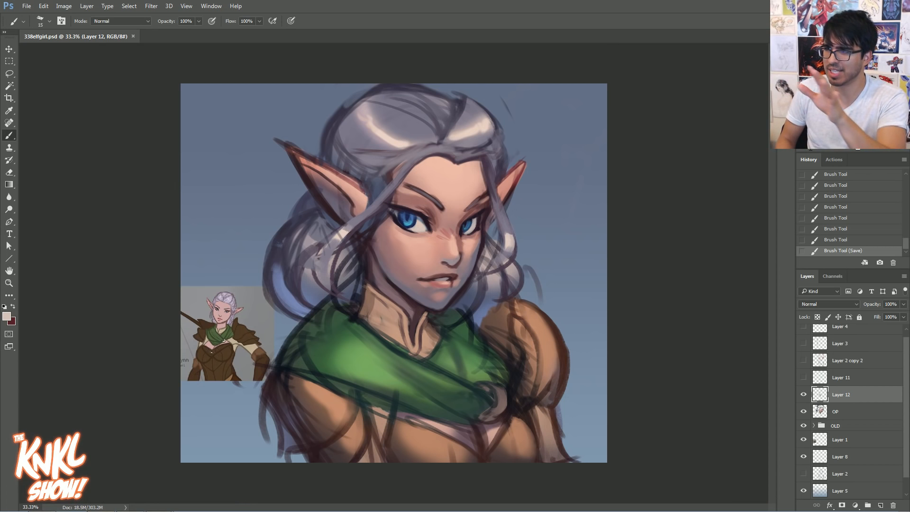
click(803, 410)
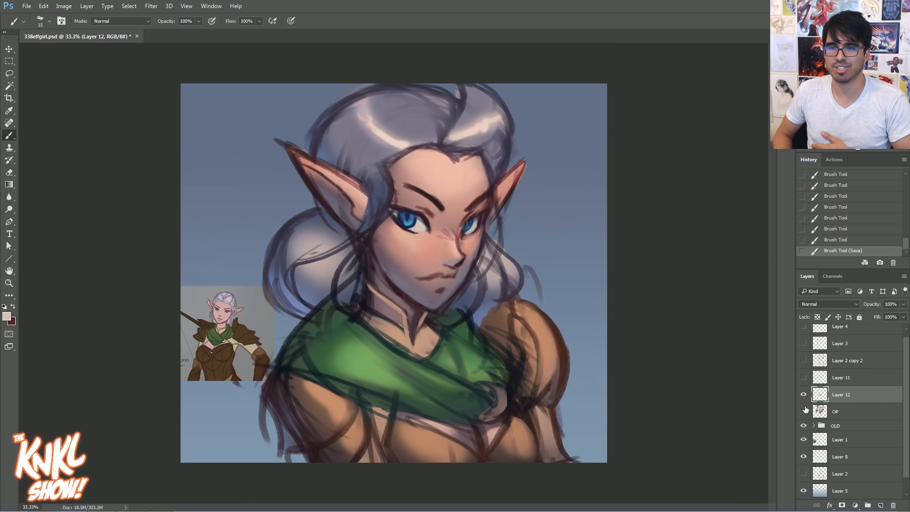
click(804, 410)
Paint sampled blues into the nearer eye's iris and darken its upper part and pupil with a 25 px brush
key(ctrl+plus)
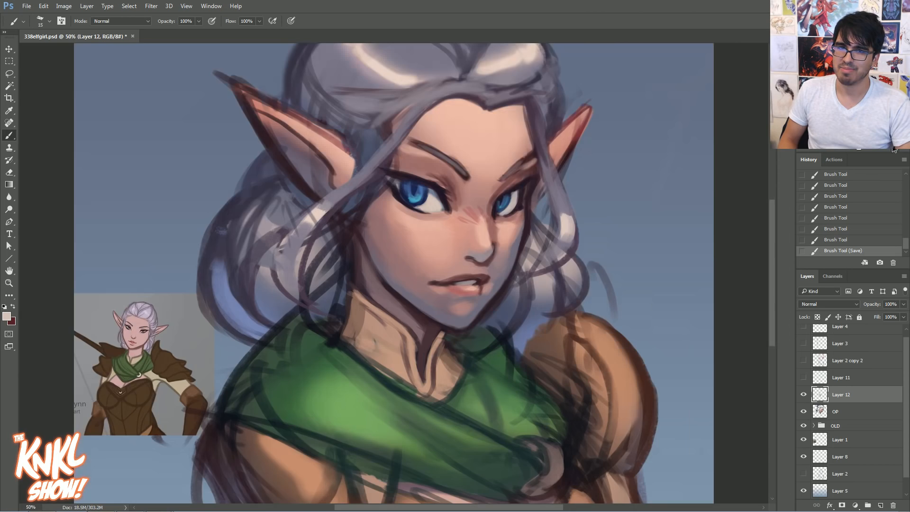
key(ctrl+plus)
key(ctrl+plus)
drag(417, 107, 382, 194)
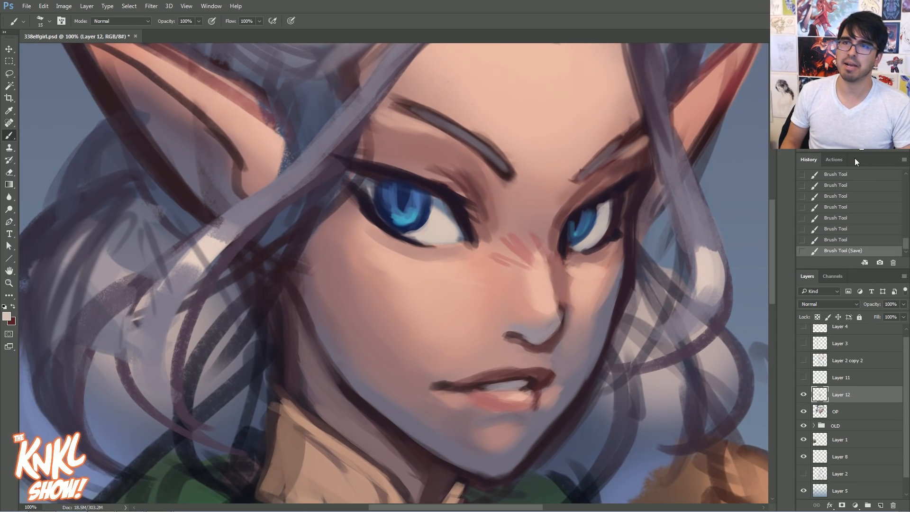
key(ctrl+plus)
drag(737, 50, 749, 176)
key(ctrl+minus)
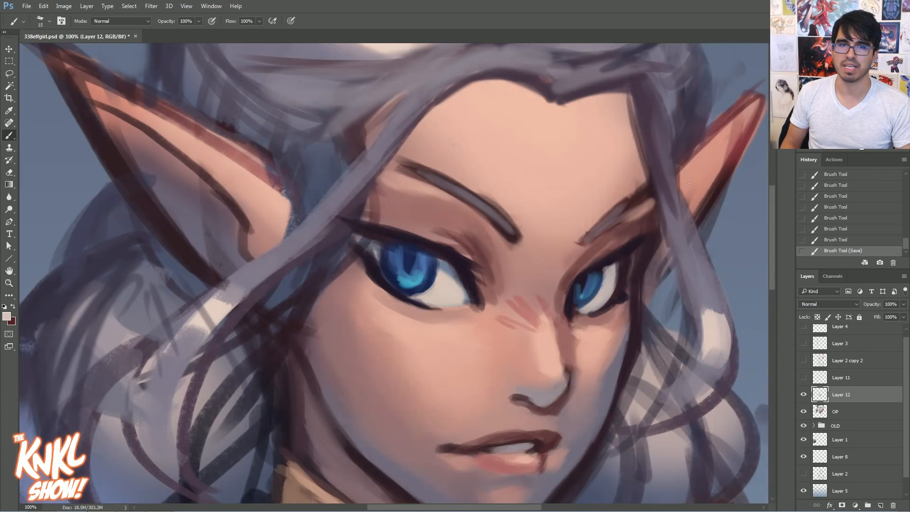
alt+click(427, 261)
key(bracketright)
key(bracketright)
drag(394, 265, 417, 287)
mouse_move(415, 279)
mouse_down()
mouse_move(429, 284)
mouse_move(433, 262)
mouse_up()
alt+click(424, 285)
mouse_move(432, 260)
mouse_down()
mouse_move(405, 251)
mouse_move(431, 257)
mouse_move(417, 252)
mouse_up()
drag(404, 247, 421, 247)
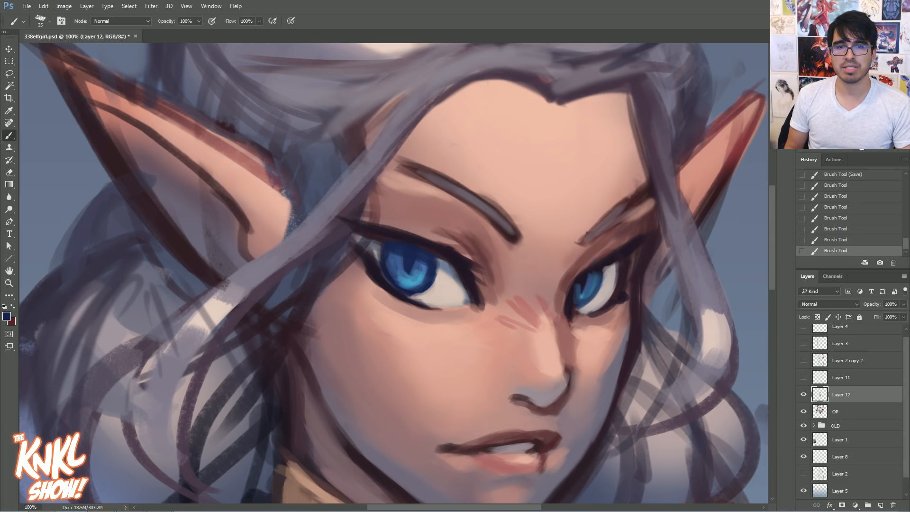
Outline the shadowed parts of the nearer eye's white on both sides of the iris with a thin bright green brush
key(ctrl+plus)
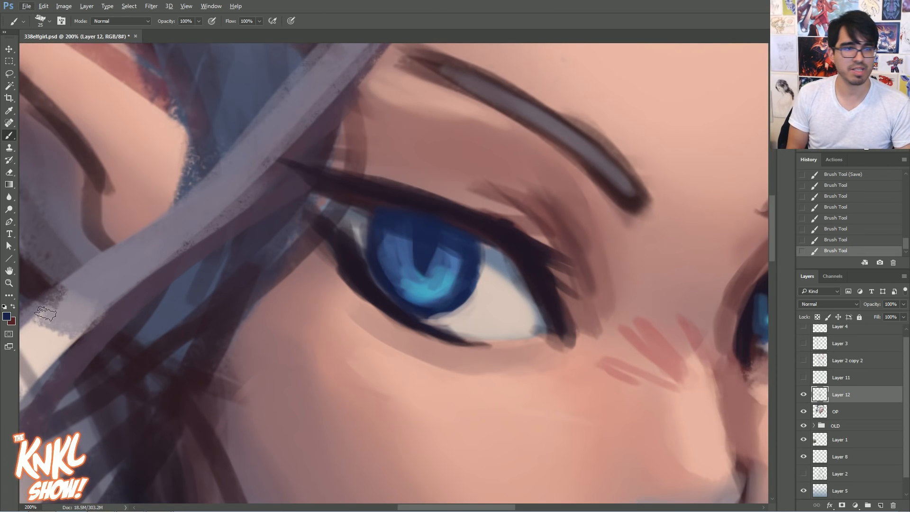
click(14, 307)
click(7, 316)
click(681, 276)
click(661, 208)
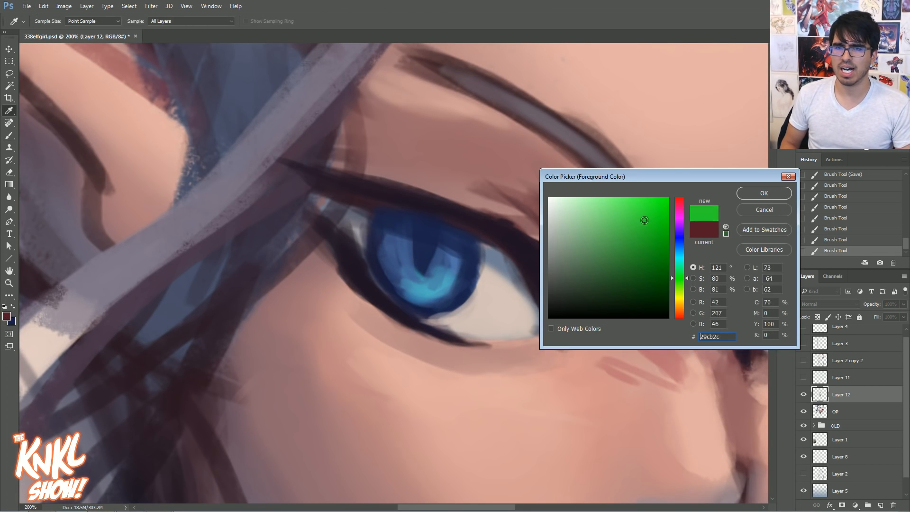
key(Return)
key(b)
key(bracketleft)
key(bracketleft)
key(bracketleft)
mouse_move(474, 258)
mouse_down()
mouse_move(539, 316)
mouse_move(505, 270)
mouse_move(507, 250)
mouse_move(464, 249)
mouse_move(482, 262)
mouse_move(497, 258)
mouse_move(478, 257)
mouse_move(478, 238)
mouse_up()
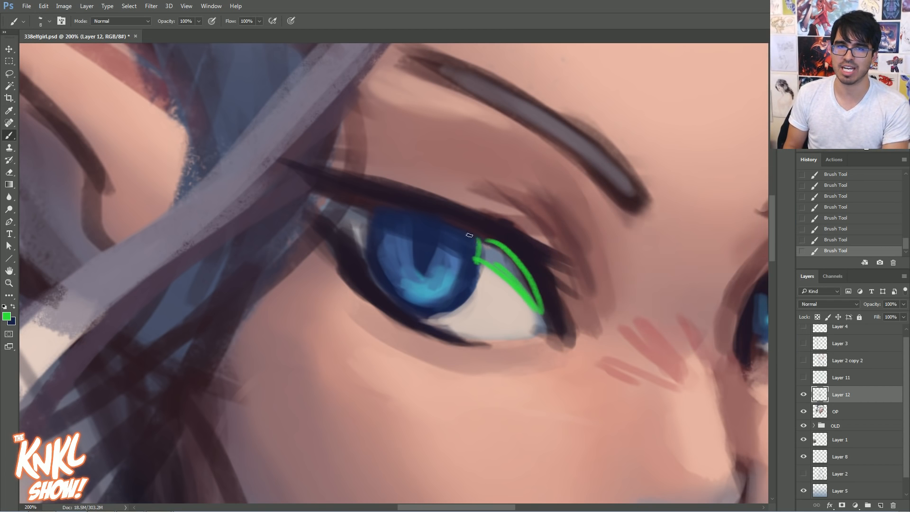
drag(349, 219, 353, 199)
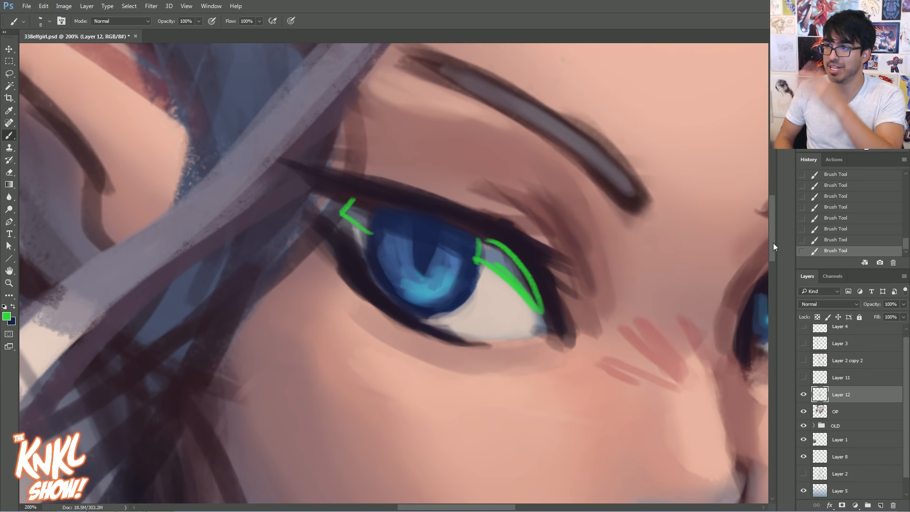
Revert the document history to the state before the green guide marks on the eye
click(842, 207)
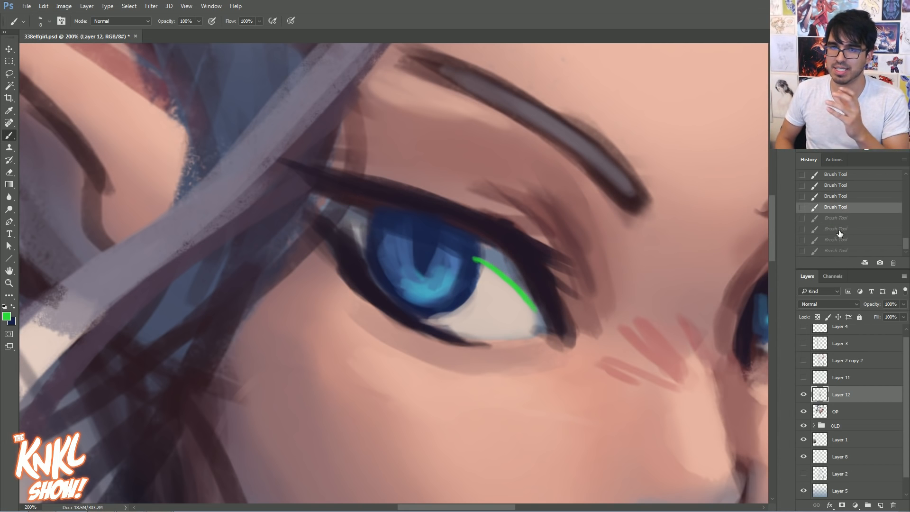
drag(906, 243, 904, 238)
click(855, 216)
click(848, 236)
key(ctrl+z)
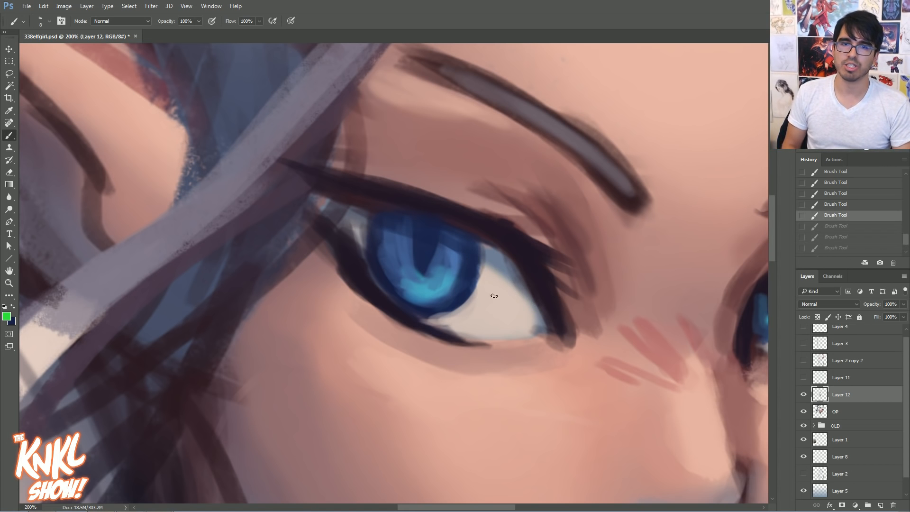
Touch up the shaded white beside the nearer eye's inner corner with sampled grey-blue and a 20 px brush
key(])
key(])
mouse_move(527, 316)
mouse_down()
mouse_move(495, 272)
mouse_move(543, 325)
mouse_up()
alt+click(493, 262)
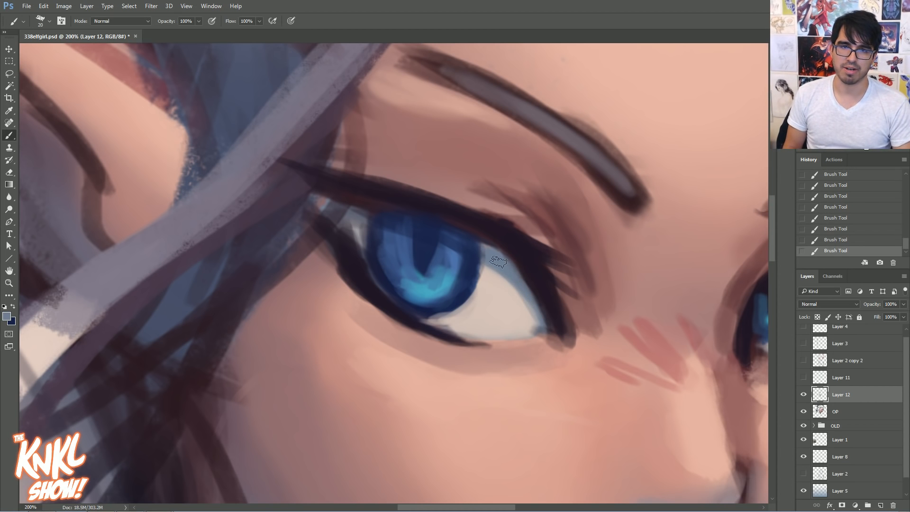
Repaint the nearer eye's pupil as a near-black vertical slit and blend its upper end with sampled navy
alt+click(478, 250)
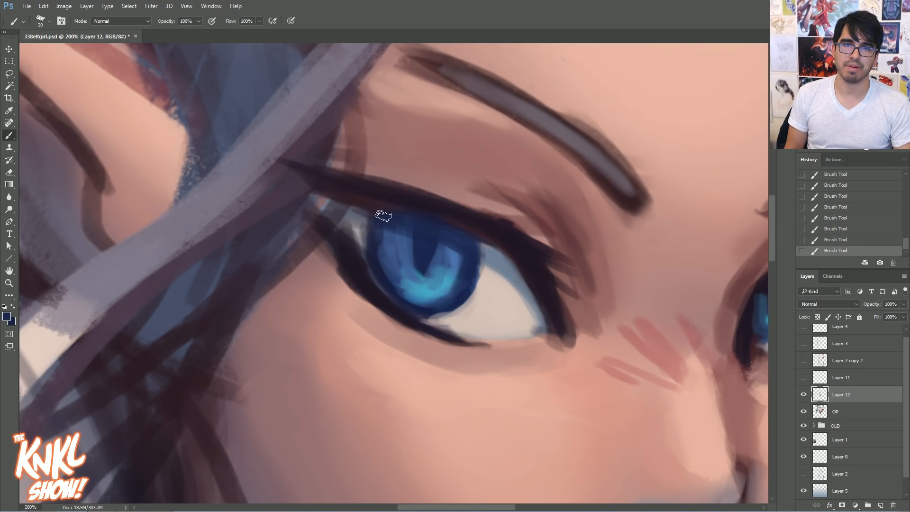
key(bracketleft)
key(bracketleft)
key(bracketright)
key(bracketright)
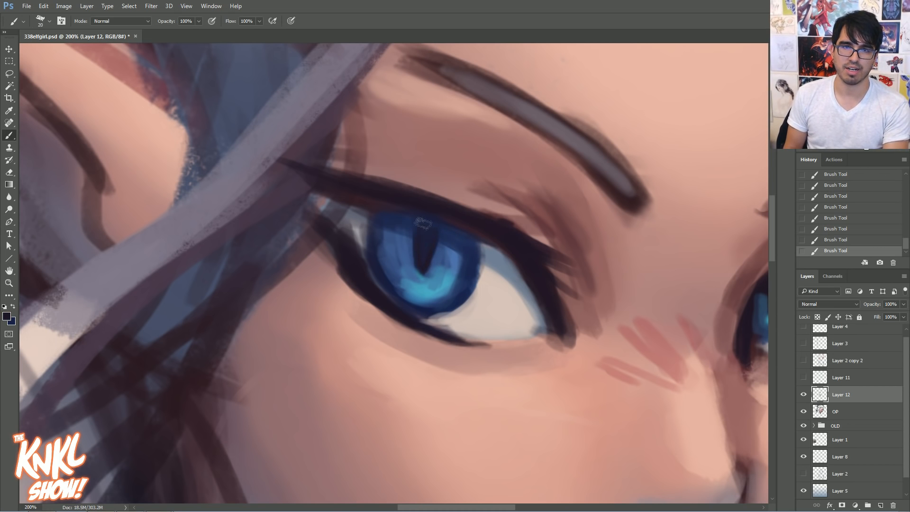
alt+click(424, 224)
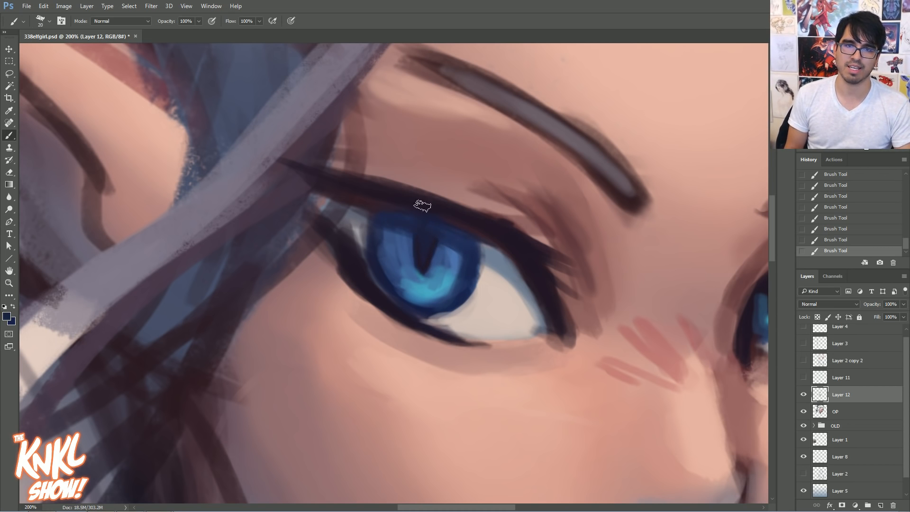
Brighten the lower part of the nearer iris with sampled cyan, varying the brush between 20 and 10 px
alt+click(445, 289)
mouse_move(413, 283)
mouse_down()
mouse_move(395, 272)
mouse_move(417, 287)
mouse_up()
key(bracketright)
key(bracketleft)
key(bracketleft)
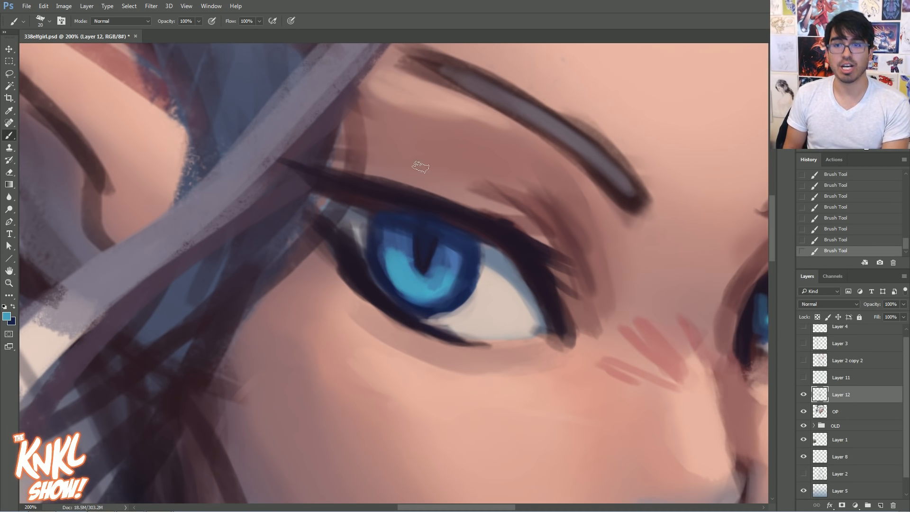
key(bracketright)
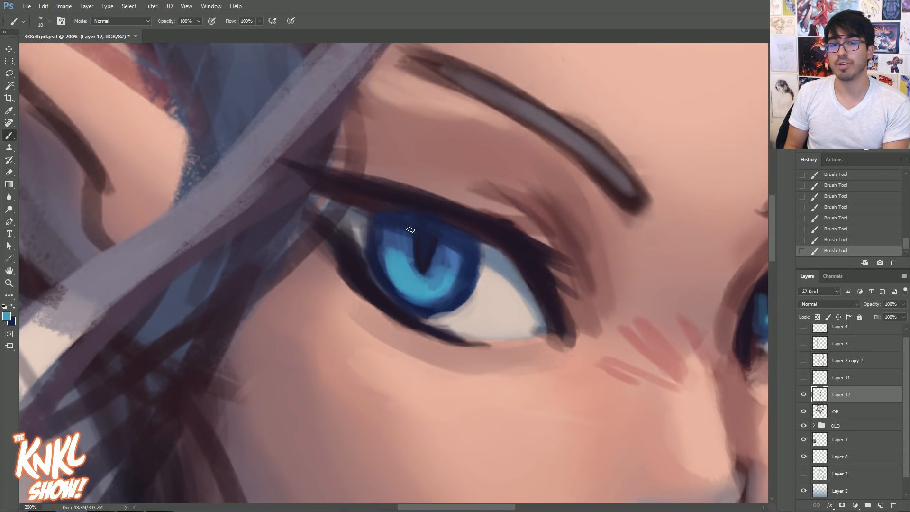
alt+click(450, 245)
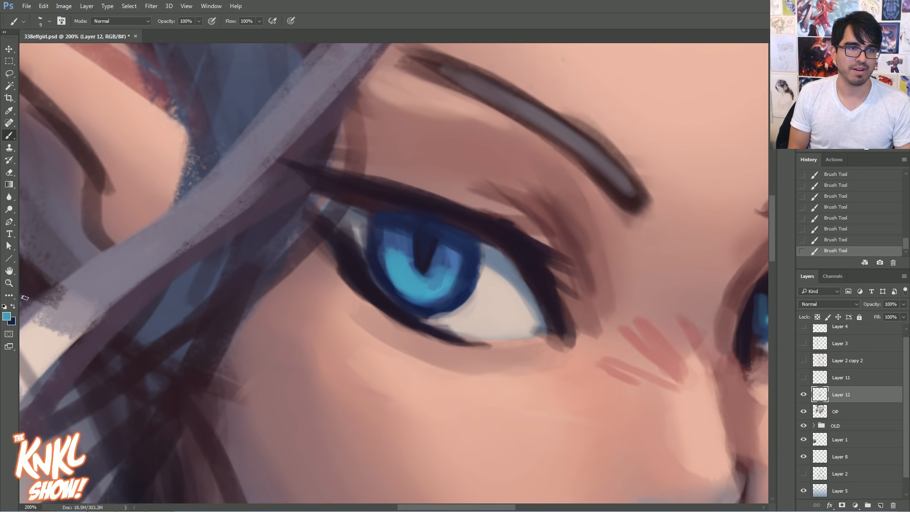
Choose bright cyan 72e6f4 and paint a highlight on the lower outer part of the nearer iris
click(6, 316)
click(616, 212)
click(686, 250)
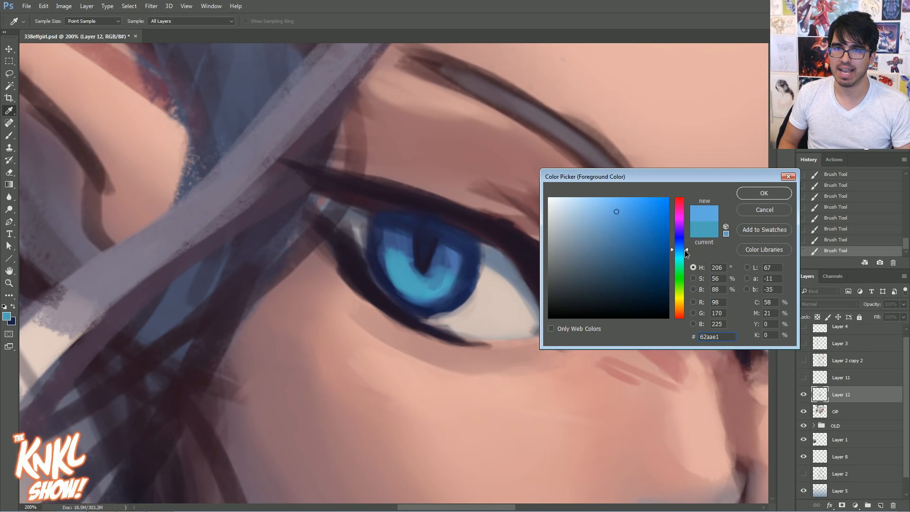
drag(617, 209, 612, 203)
drag(686, 250, 686, 257)
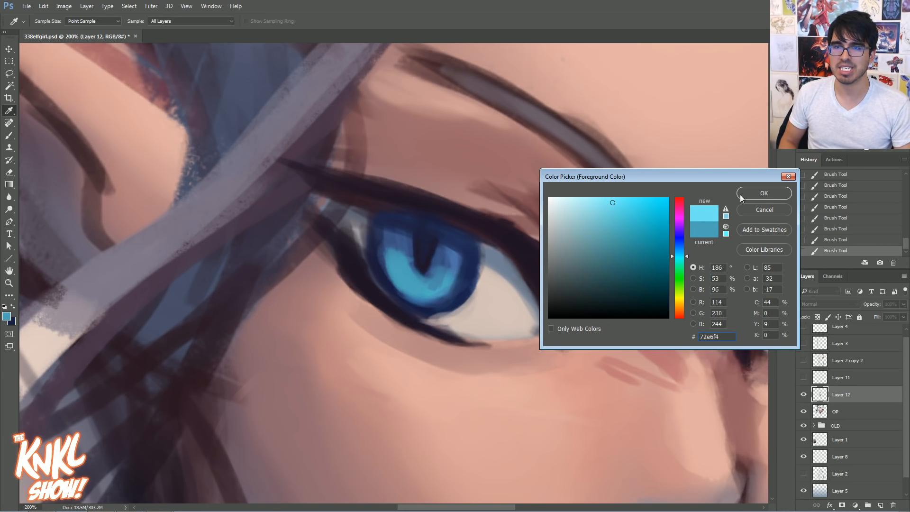
click(740, 194)
key(bracketright)
key(bracketright)
key(bracketright)
key(bracketright)
mouse_move(389, 260)
mouse_down()
mouse_move(405, 263)
mouse_move(410, 283)
mouse_move(400, 276)
mouse_move(411, 291)
mouse_up()
key(bracketleft)
key(bracketleft)
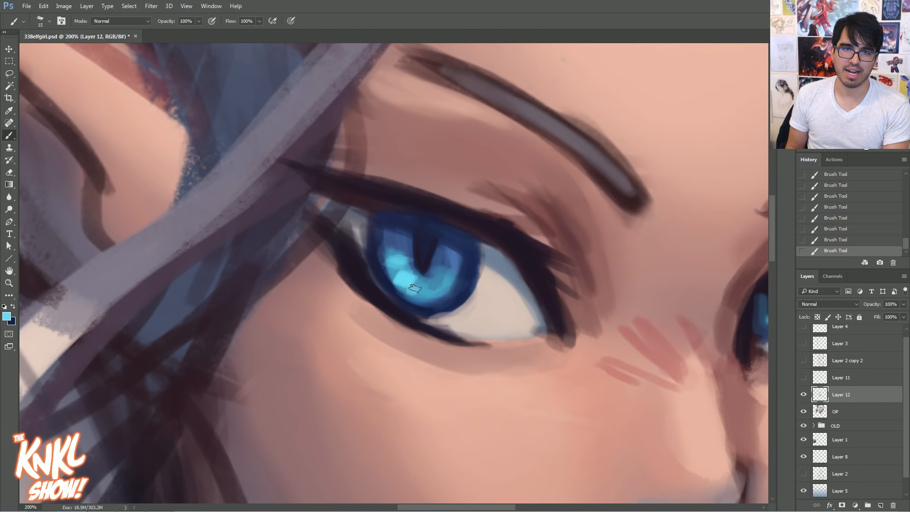
Break up the cyan iris highlight with fine radial streaks in sampled blues, using a brush of about 7 px
key(bracketleft)
alt+click(440, 261)
key(bracketleft)
key(bracketleft)
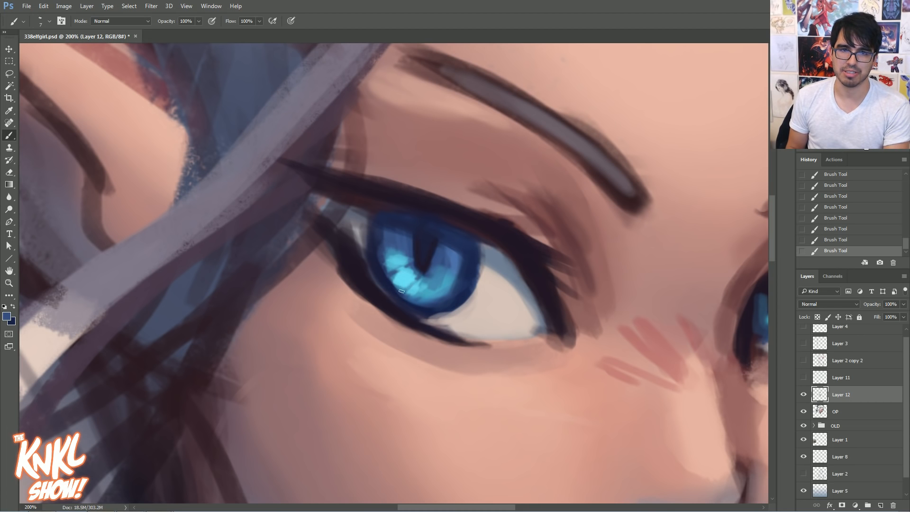
alt+click(407, 225)
key(bracketright)
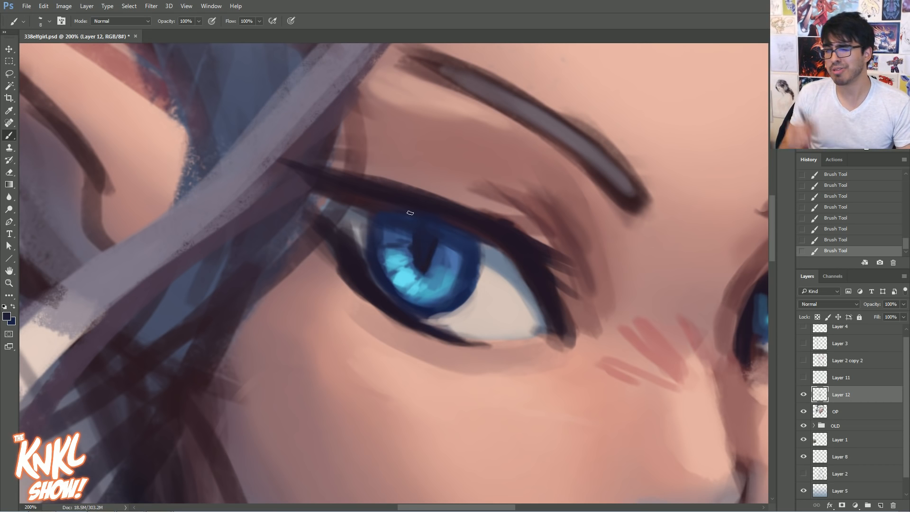
alt+click(384, 236)
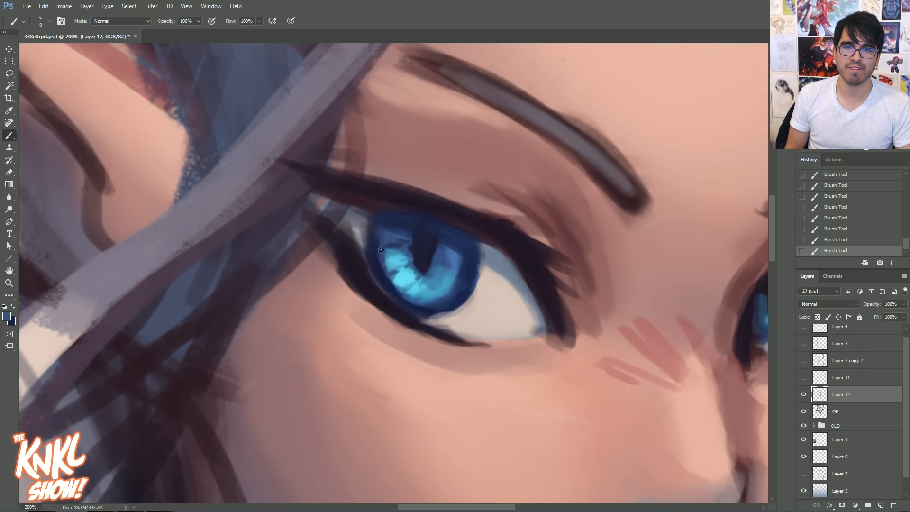
Repaint the inner half and lower rim of the nearer iris with sampled blues using a 20 px brush
alt+click(436, 293)
key(bracketright)
key(bracketright)
key(bracketright)
key(bracketright)
mouse_move(445, 291)
mouse_down()
mouse_move(461, 265)
mouse_move(439, 302)
mouse_move(421, 309)
mouse_move(462, 282)
mouse_up()
alt+click(419, 315)
alt+click(463, 256)
mouse_move(453, 252)
mouse_down()
mouse_move(446, 288)
mouse_move(442, 254)
mouse_move(463, 241)
mouse_up()
alt+click(449, 255)
alt+click(440, 308)
mouse_move(464, 290)
mouse_down()
mouse_move(434, 314)
mouse_move(428, 309)
mouse_up()
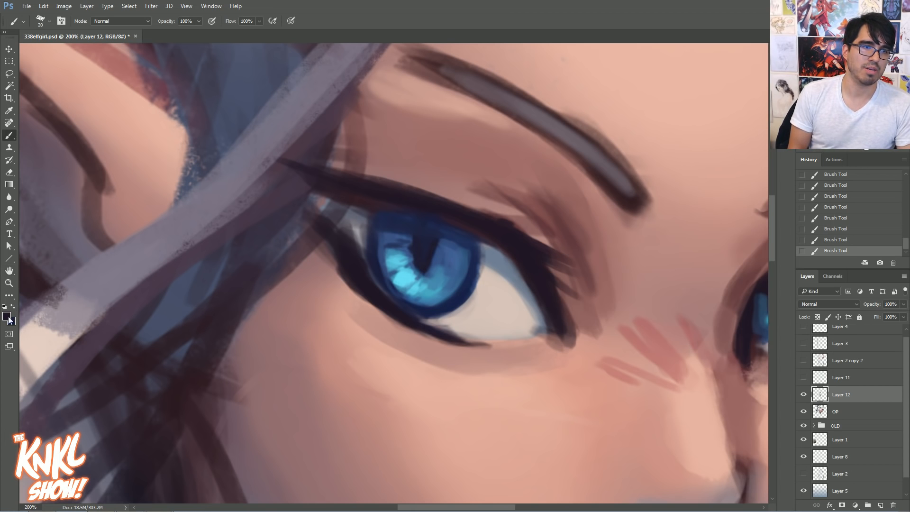
Choose a near-black purple and darken the nearer eye's upper lash line with 20 and 15 px brushes
click(7, 317)
click(614, 286)
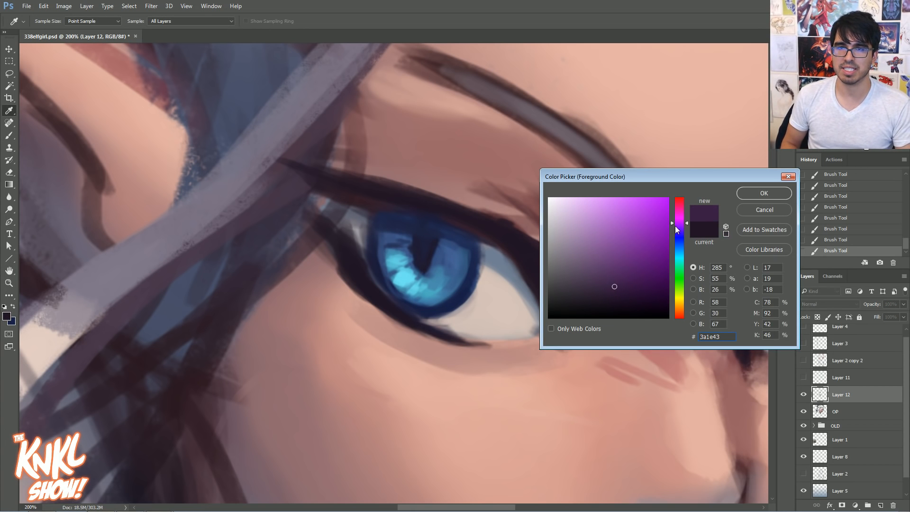
drag(611, 310, 612, 307)
click(750, 193)
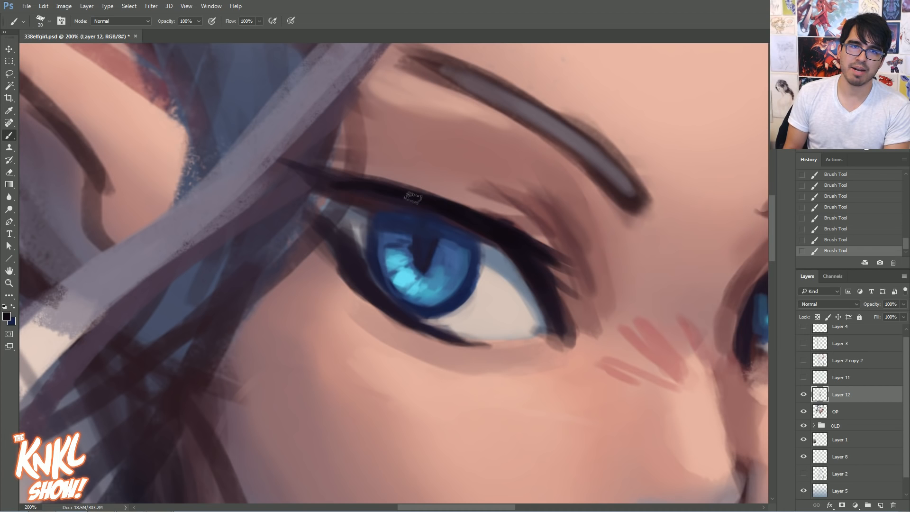
key(bracketleft)
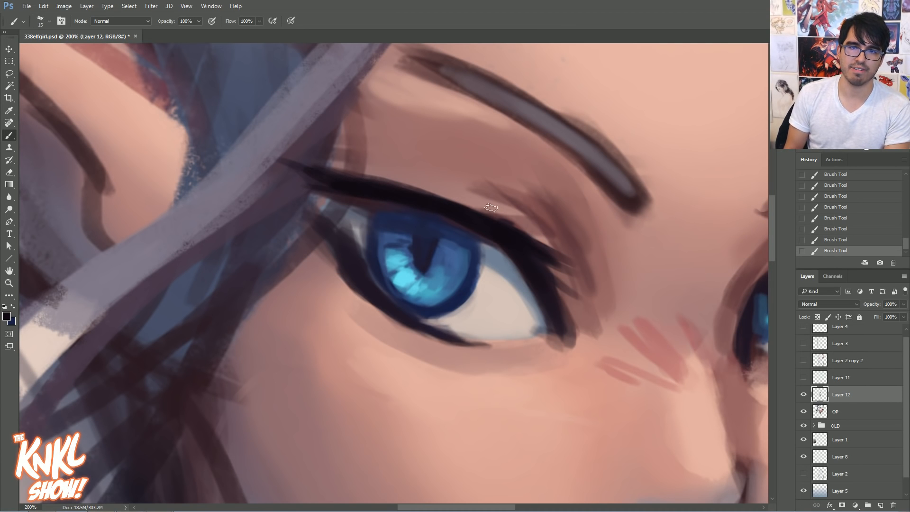
Add a muted dark grey sheen along the nearer eye's upper lash line with colours sampled from the brow and lashes
alt+click(628, 181)
key(bracketright)
key(bracketright)
key(bracketright)
alt+click(504, 229)
key(bracketleft)
key(bracketleft)
key(bracketleft)
key(bracketleft)
key(bracketleft)
mouse_move(503, 231)
mouse_down()
mouse_move(546, 250)
mouse_move(555, 279)
mouse_up()
Darken the lash strokes around the nearer eye's inner corner with near-black, enlarging the brush to 25 px
key(bracketright)
key(bracketright)
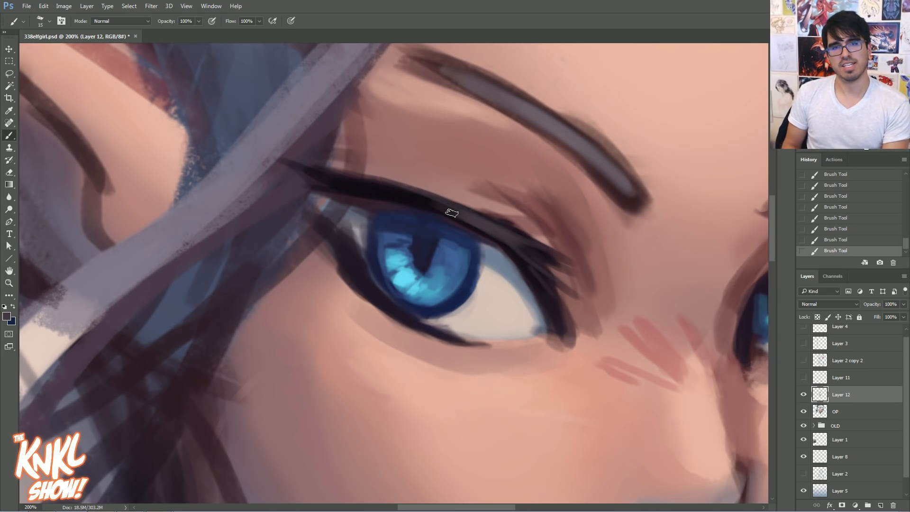
key(bracketright)
key(bracketright)
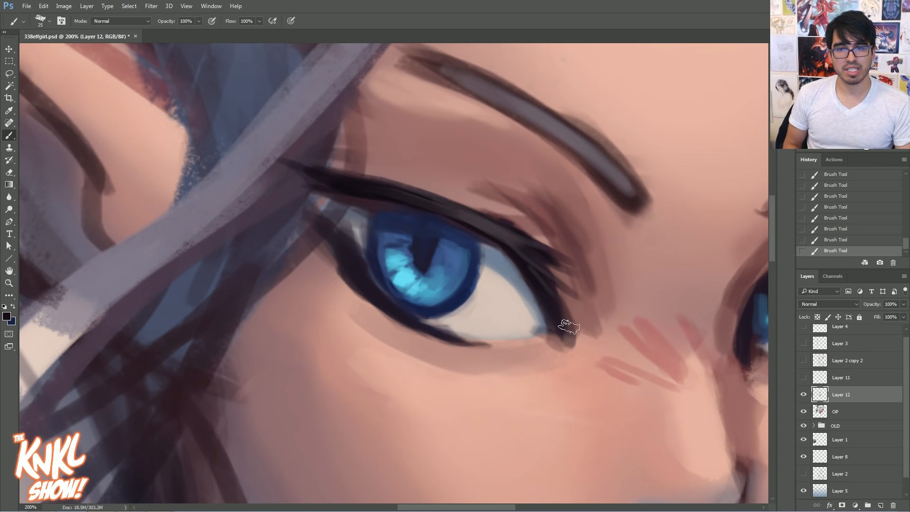
Outline the lower lid area beneath the nearer eye in sampled light blue with a 10 px brush, and revert it
alt+click(404, 263)
key(bracketleft)
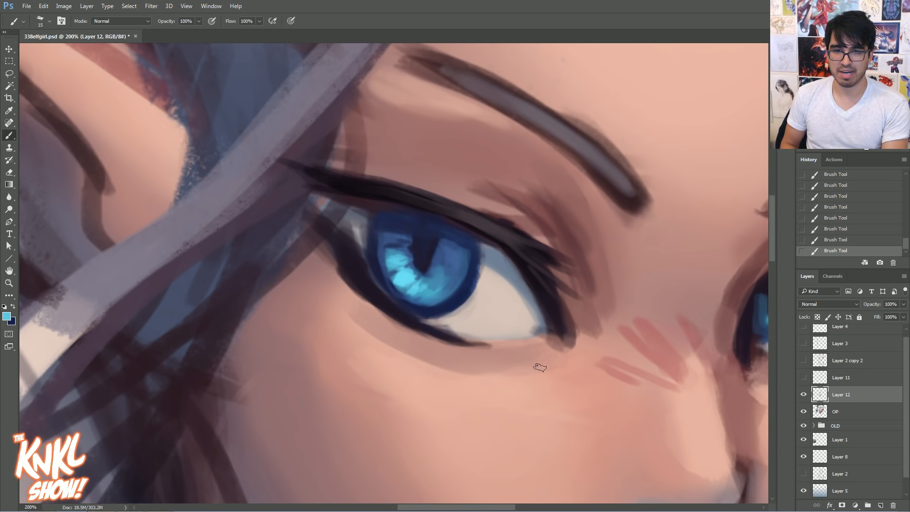
mouse_move(553, 348)
mouse_down()
mouse_move(483, 377)
mouse_move(343, 314)
mouse_up()
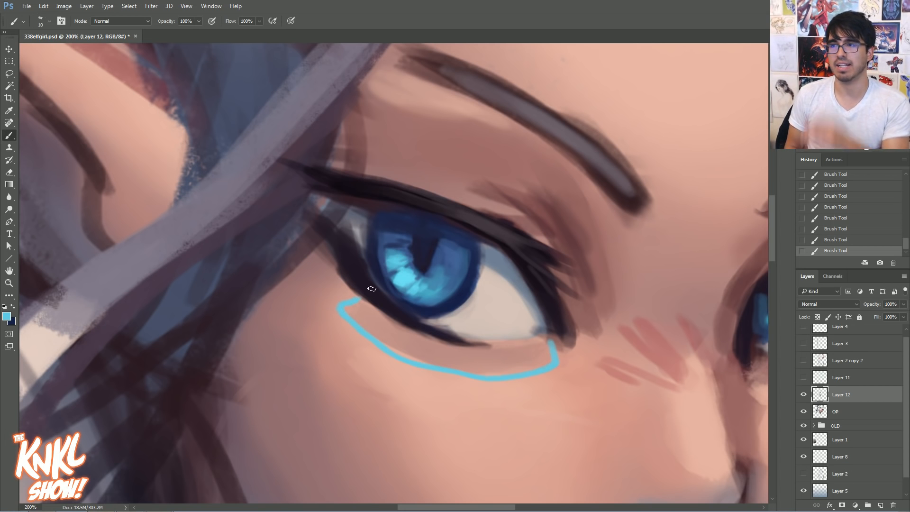
click(847, 229)
click(836, 251)
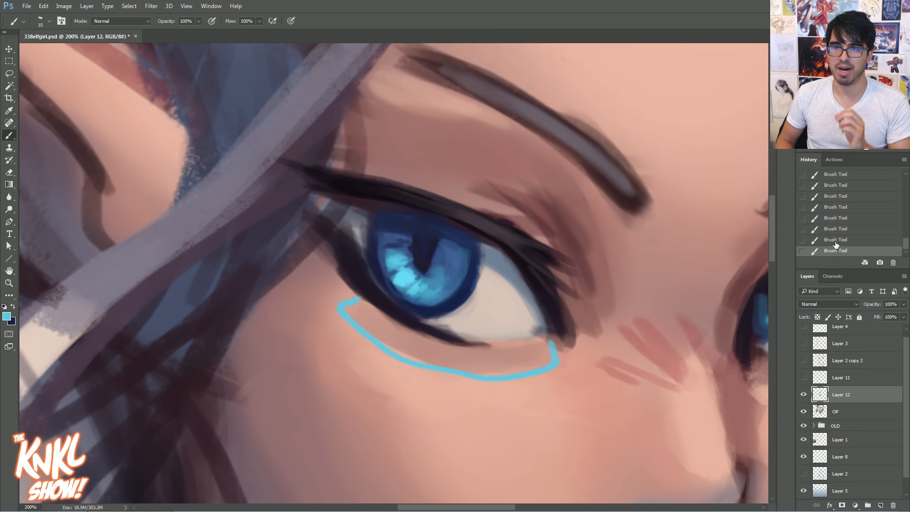
click(835, 243)
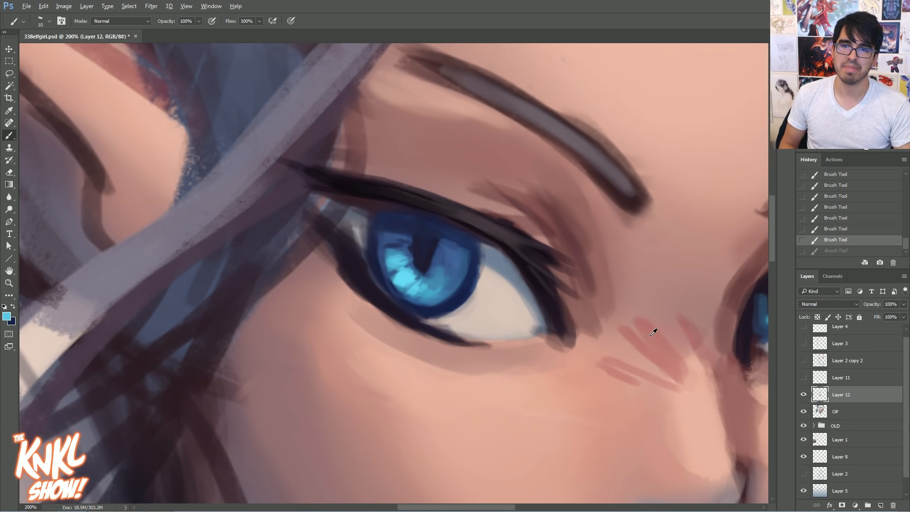
Paint a thin red waterline along the nearer eye's lower lid and tone it down with a darker reddish brown
click(6, 316)
drag(593, 227, 613, 240)
click(744, 194)
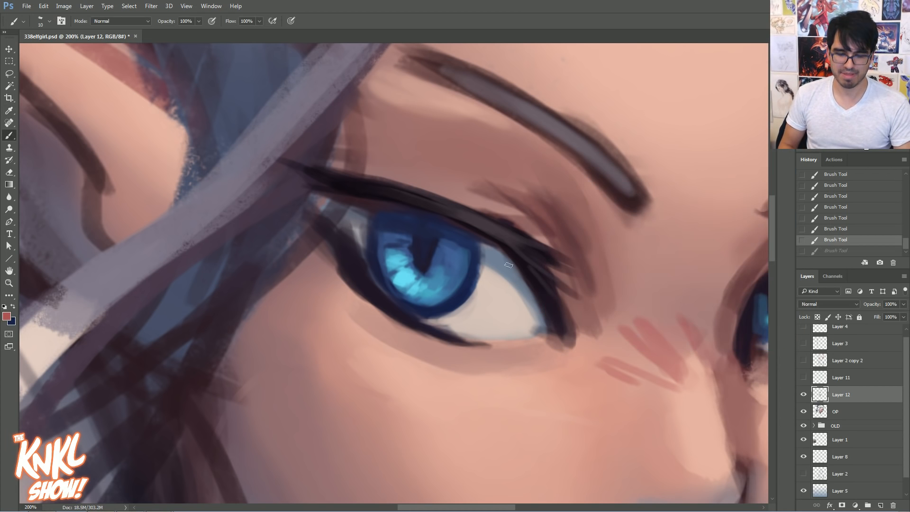
key(])
drag(476, 337, 544, 336)
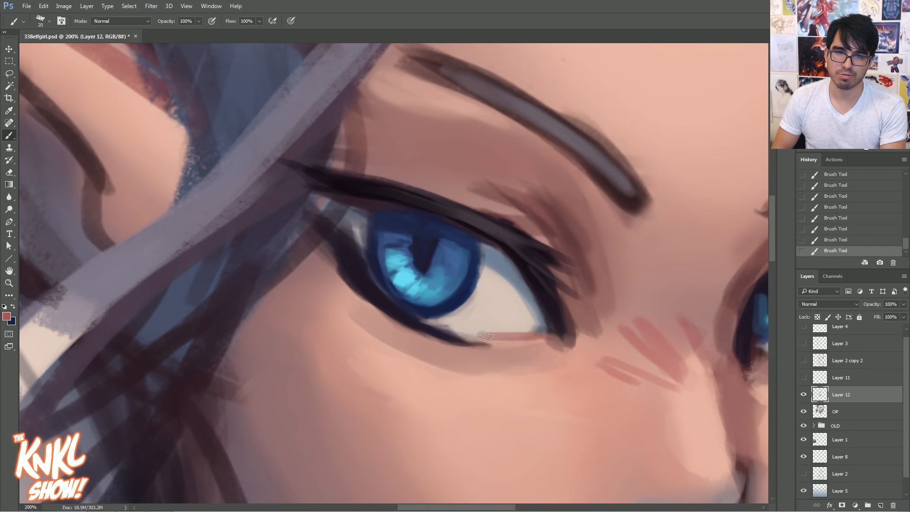
key([)
mouse_move(482, 337)
mouse_down()
mouse_move(399, 309)
mouse_move(353, 229)
mouse_up()
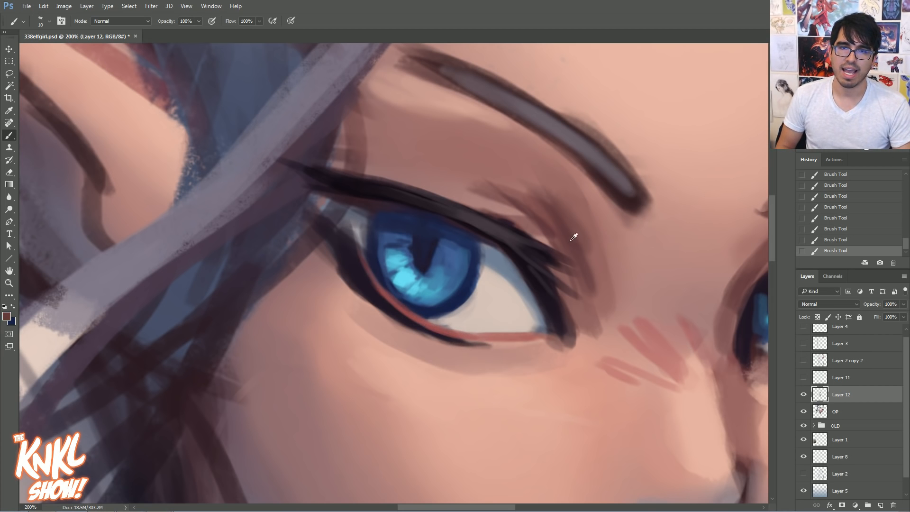
key(])
mouse_move(537, 338)
mouse_down()
mouse_move(448, 332)
mouse_move(457, 331)
mouse_up()
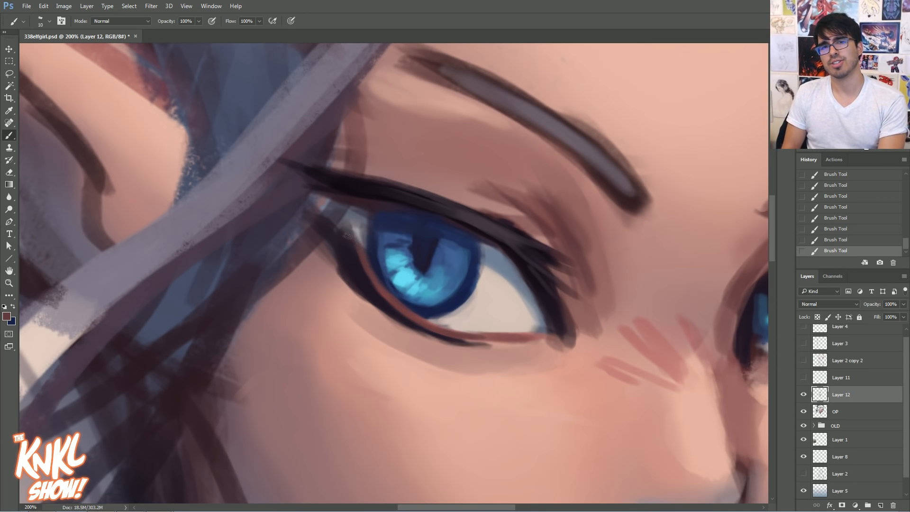
Paint a light skin-tone edge beneath the nearer eye's lower lid and brighten the waterline with a soft pinkish red, using a 15 px brush
alt+click(341, 179)
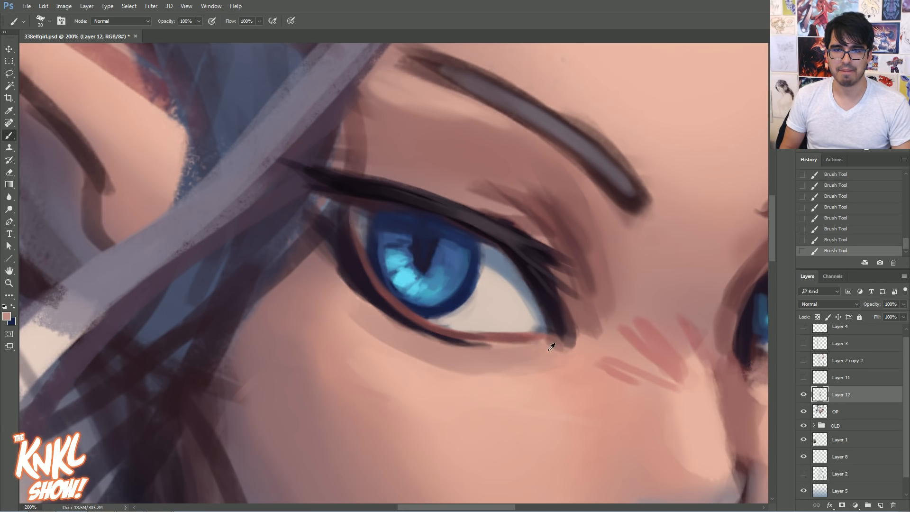
key(bracketright)
key(bracketright)
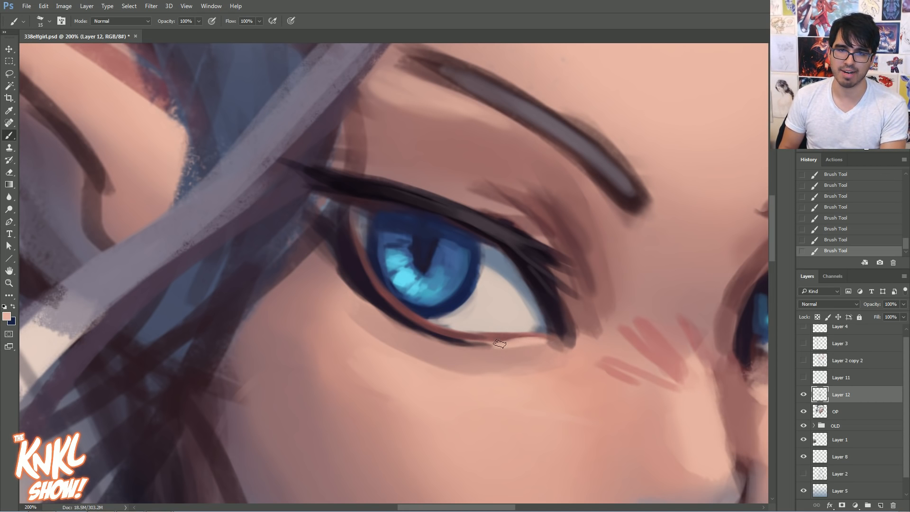
drag(475, 338, 541, 336)
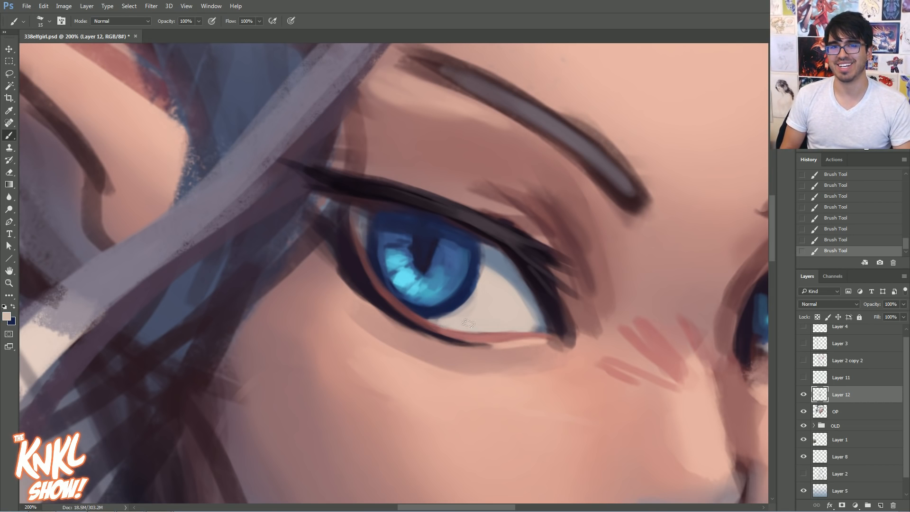
click(7, 316)
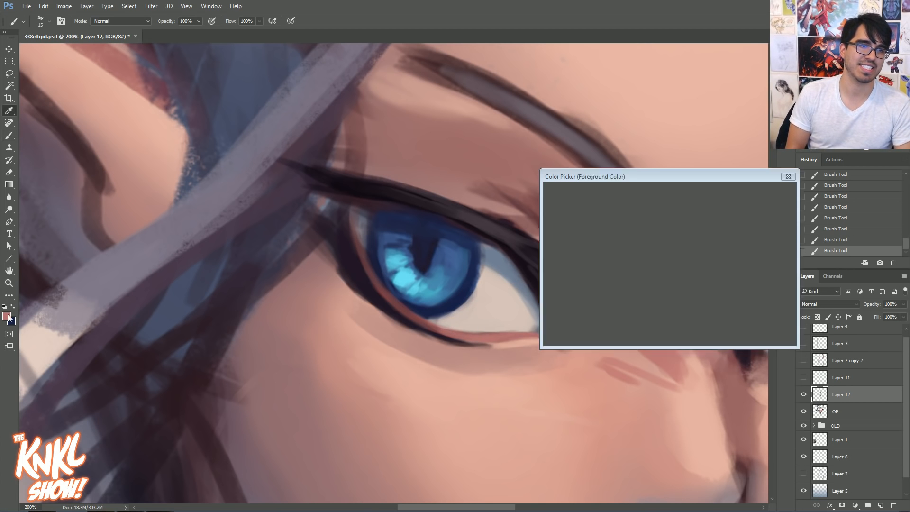
click(761, 194)
drag(469, 334, 513, 336)
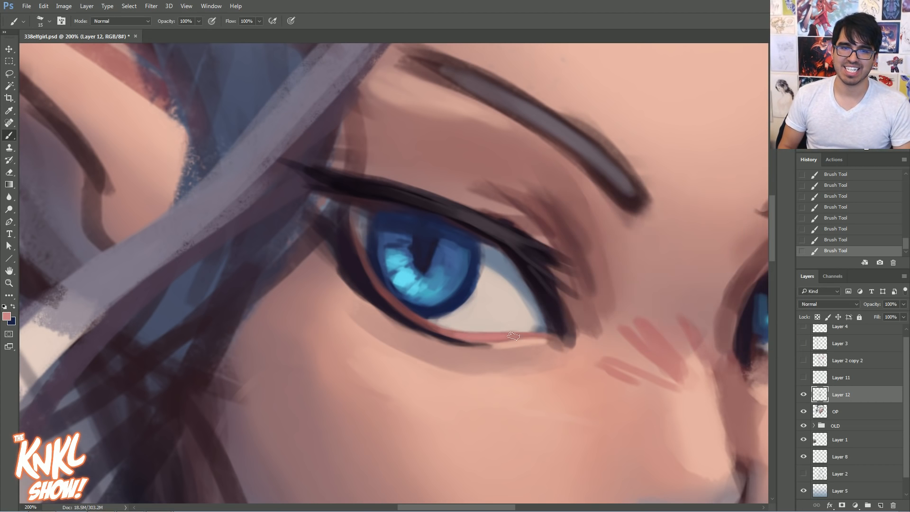
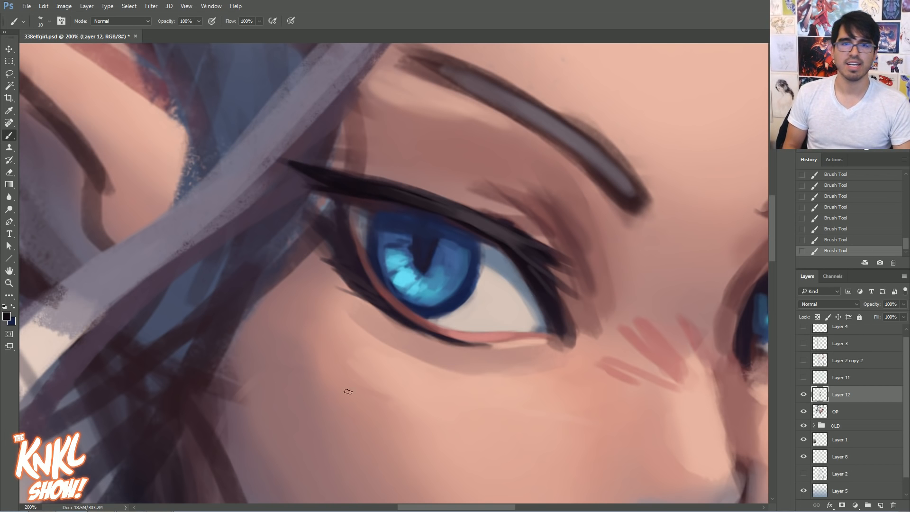
Set the foreground colour to a pale peach (#e3ccbf) for the eye highlight
click(6, 316)
click(558, 227)
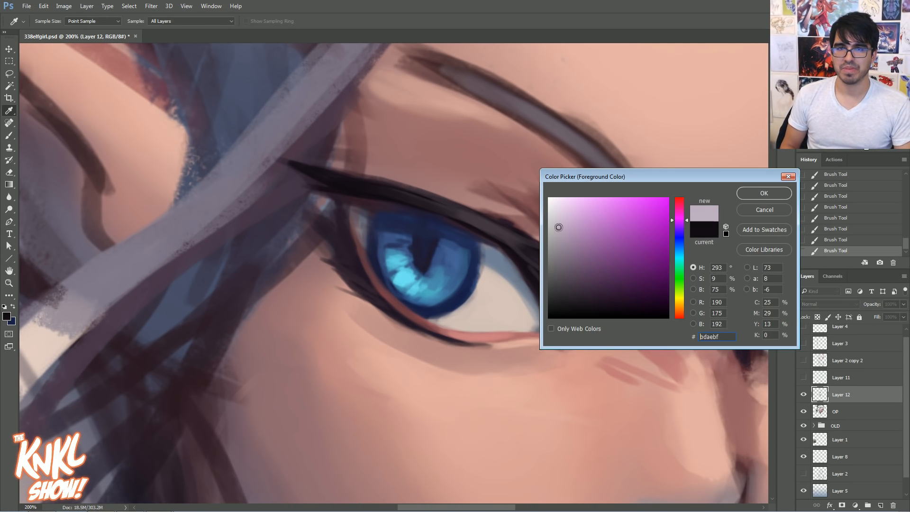
drag(686, 314, 686, 309)
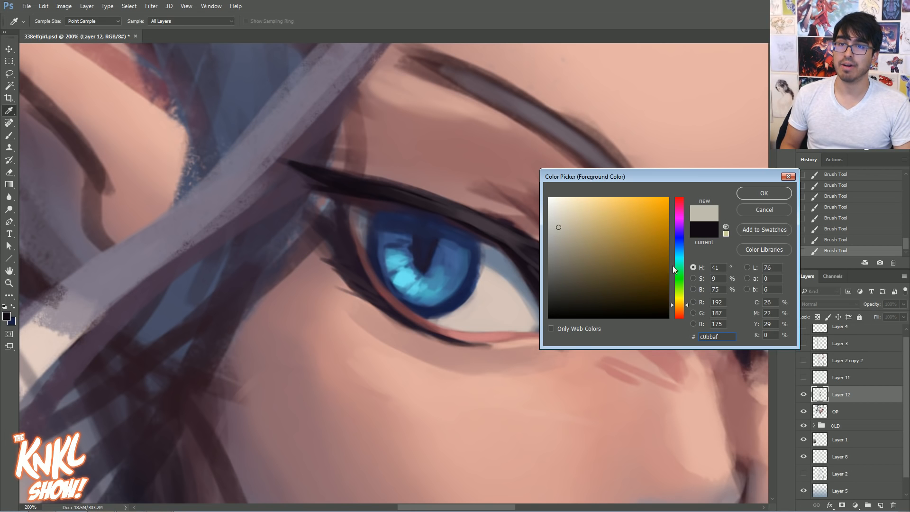
click(566, 211)
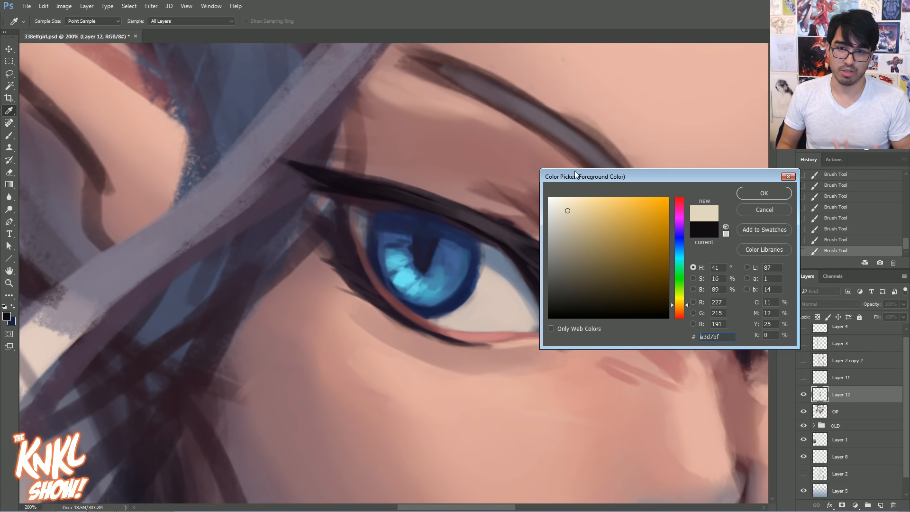
drag(685, 306, 686, 311)
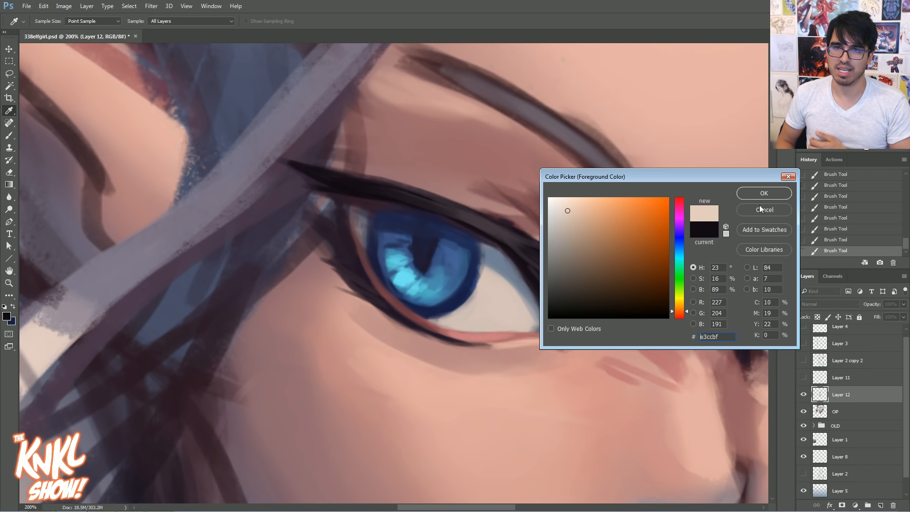
click(747, 197)
key(b)
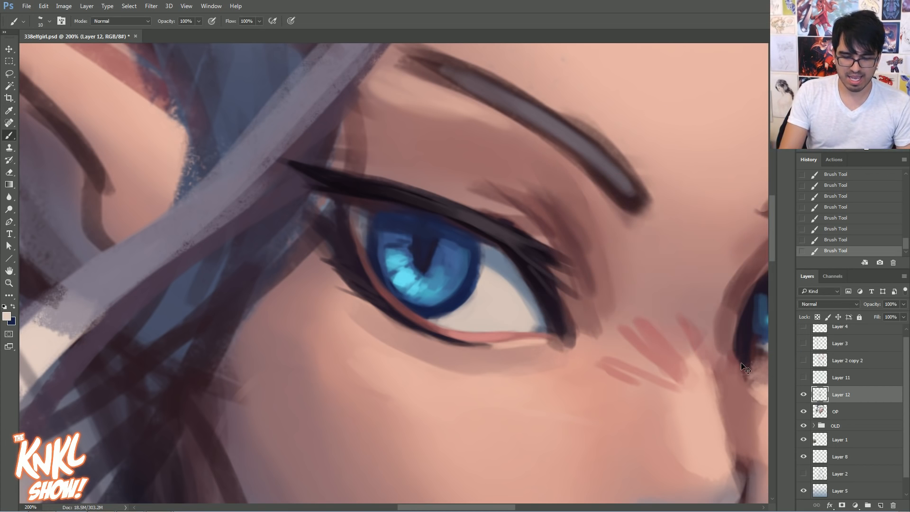
Create a new layer and paint a pale peach catchlight over the edge of the nearer eye's iris, comparing it through undo and redo
key(ctrl+shift+n)
key(Return)
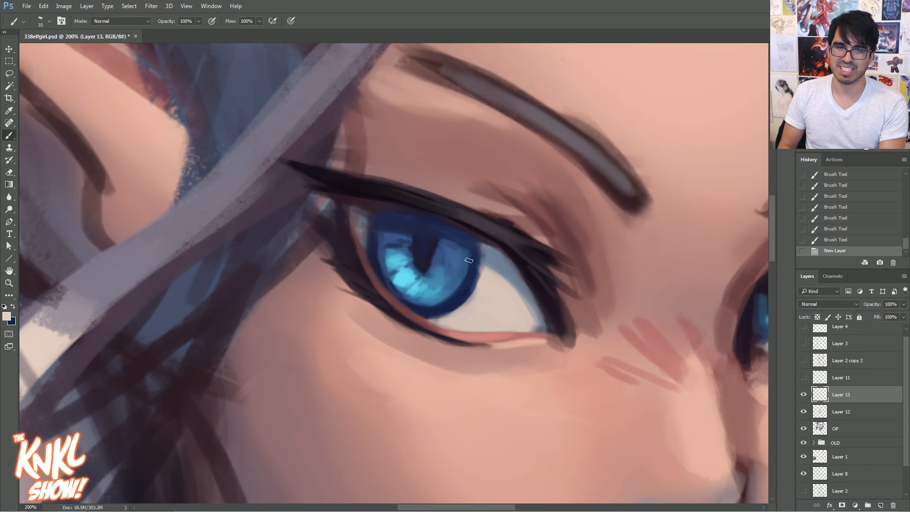
key(bracketright)
key(bracketleft)
mouse_move(449, 262)
mouse_down()
mouse_move(481, 274)
mouse_move(455, 268)
mouse_move(471, 275)
mouse_move(464, 271)
mouse_move(476, 260)
mouse_move(484, 277)
mouse_up()
key(bracketleft)
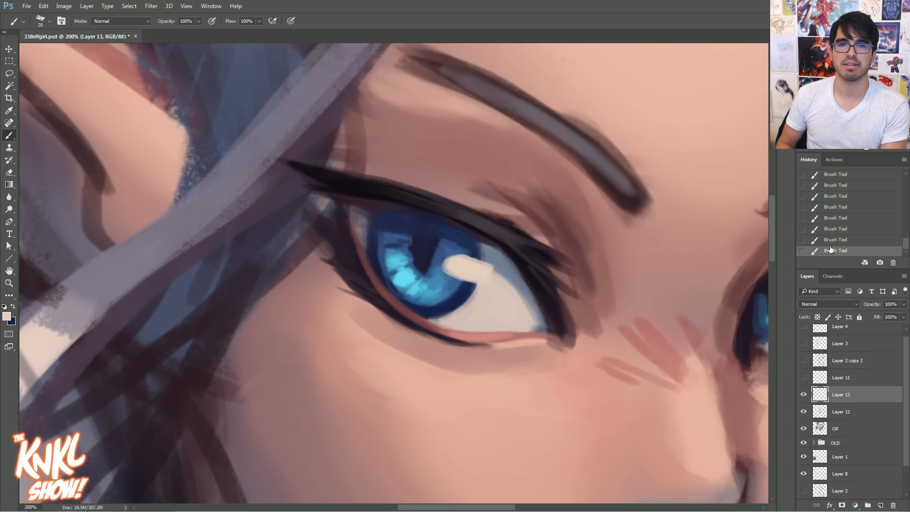
key(ctrl+alt+z)
key(ctrl+alt+z)
key(ctrl+shift+z)
key(ctrl+shift+z)
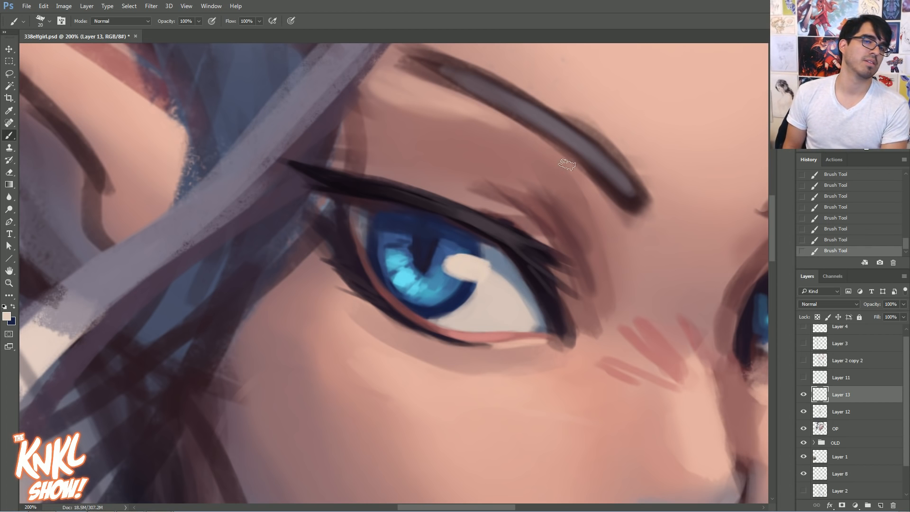
Repaint the nearer eye's catchlight in a lighter pinkish white (#f3d9d2) with a 25 px brush
key([)
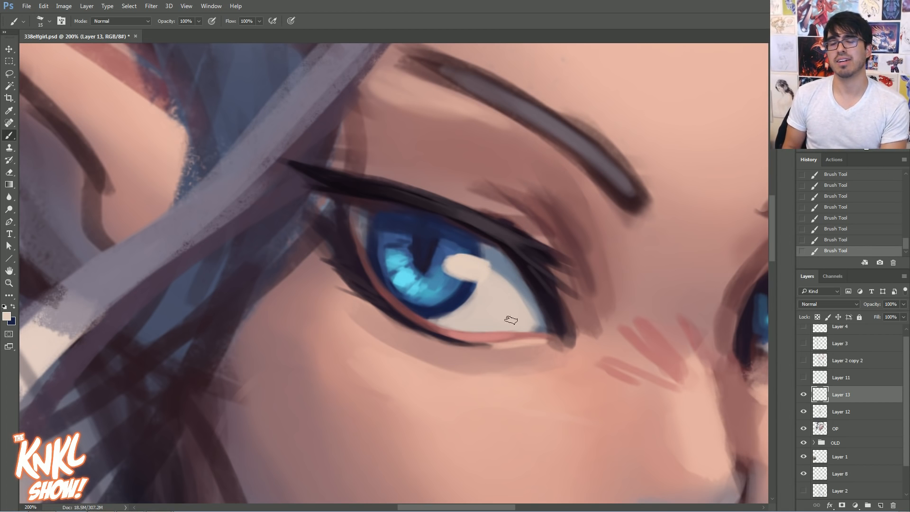
click(7, 316)
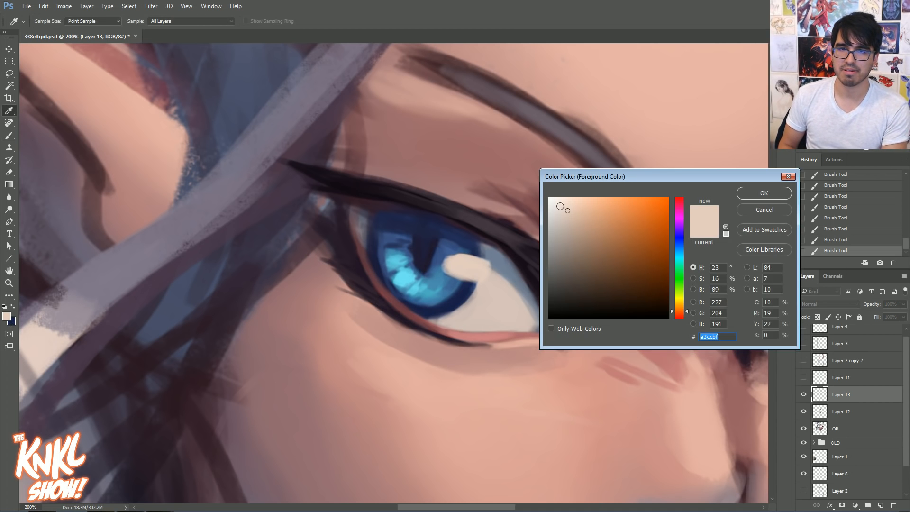
click(563, 205)
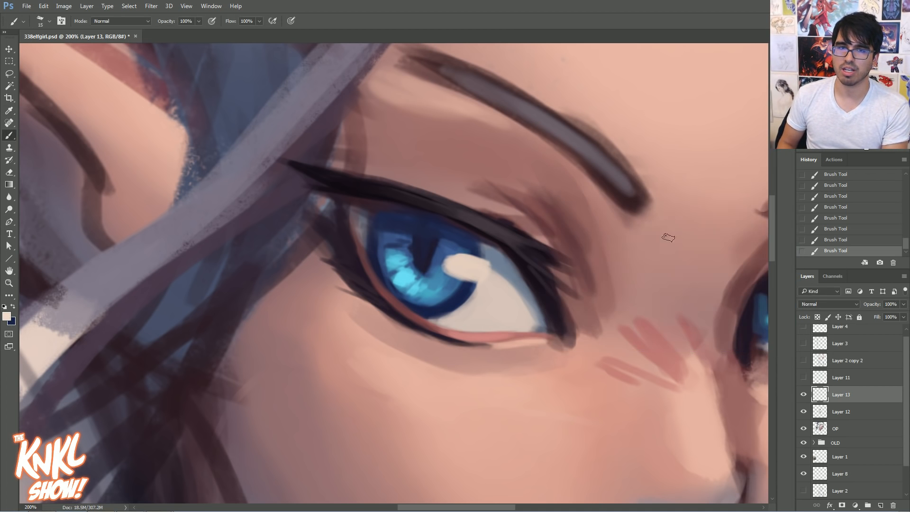
click(6, 316)
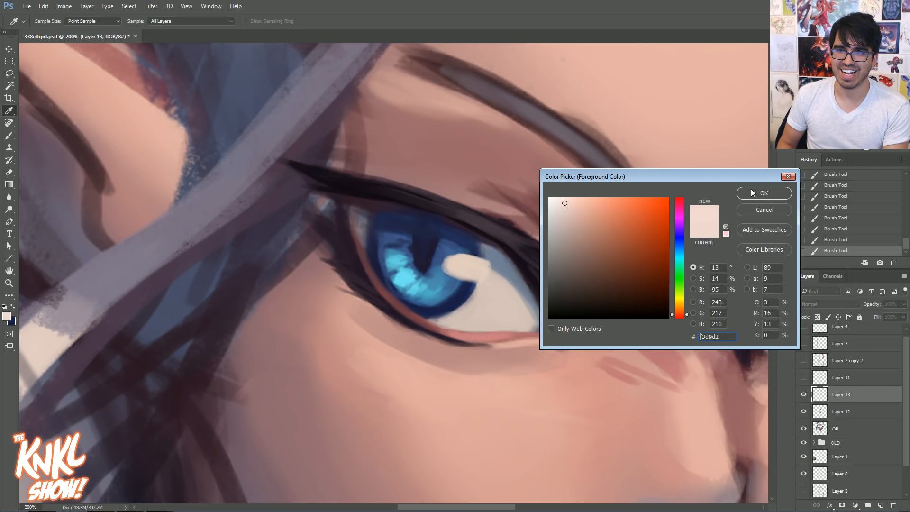
click(751, 189)
key(])
key(])
drag(484, 272, 455, 262)
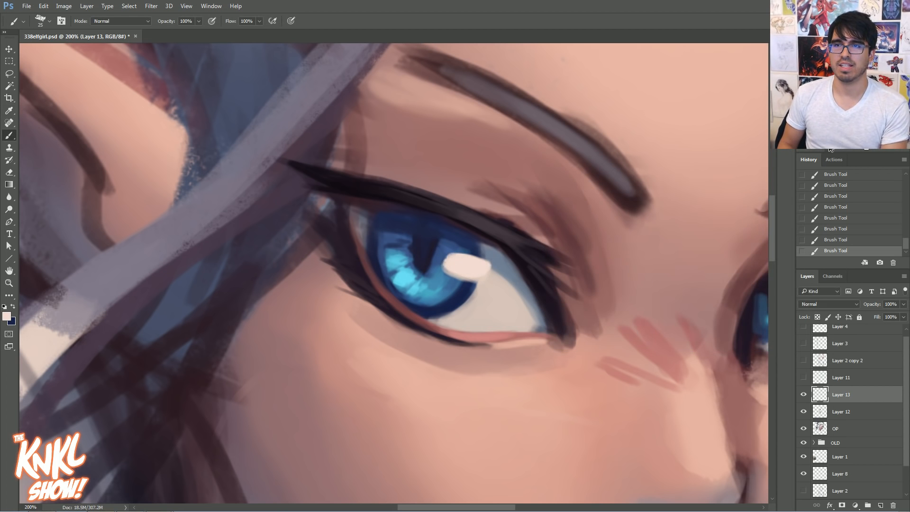
Move the catchlight slightly down to the lower edge of the nearer eye's iris
key(ctrl+minus)
key(ctrl+minus)
key(ctrl+minus)
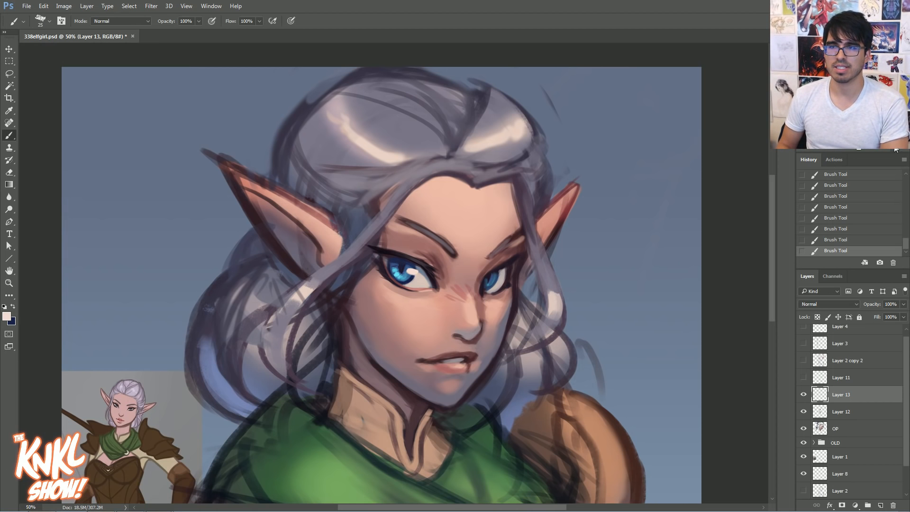
key(ctrl+plus)
key(ctrl+plus)
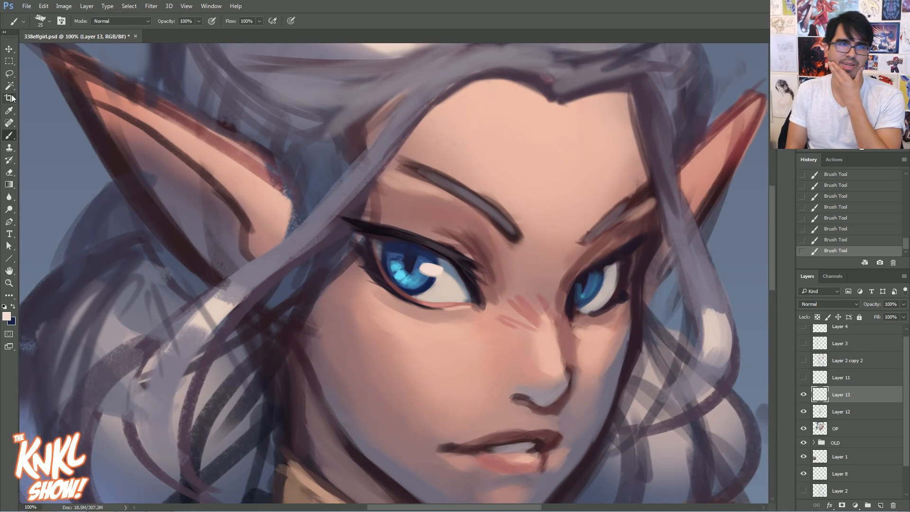
click(9, 50)
drag(440, 280, 439, 287)
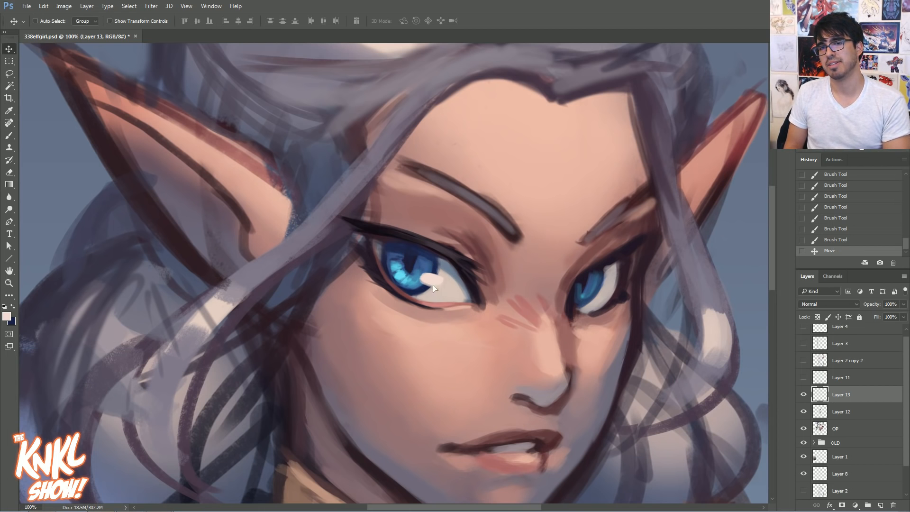
drag(422, 296, 420, 295)
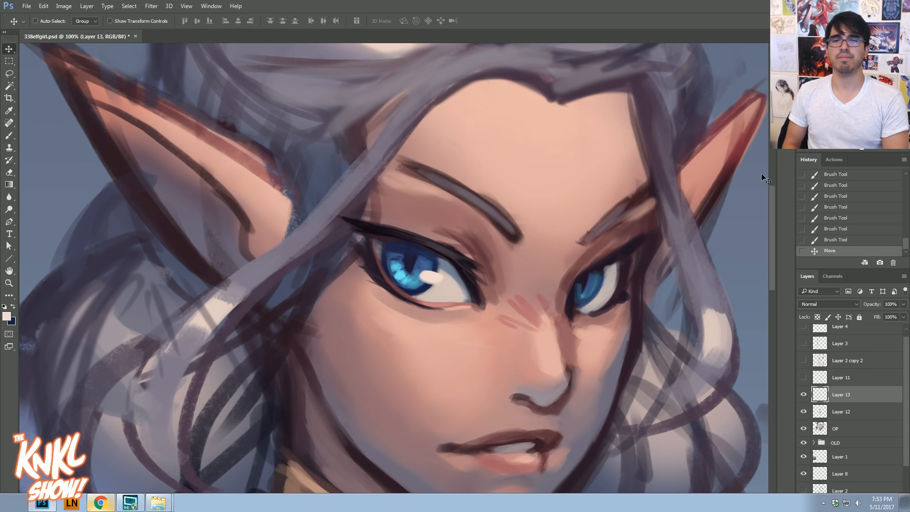
Review the whole portrait from a distance and compare the nearer eye with and without its catchlight layer
key(ctrl+minus)
key(ctrl+minus)
key(ctrl+minus)
key(ctrl+minus)
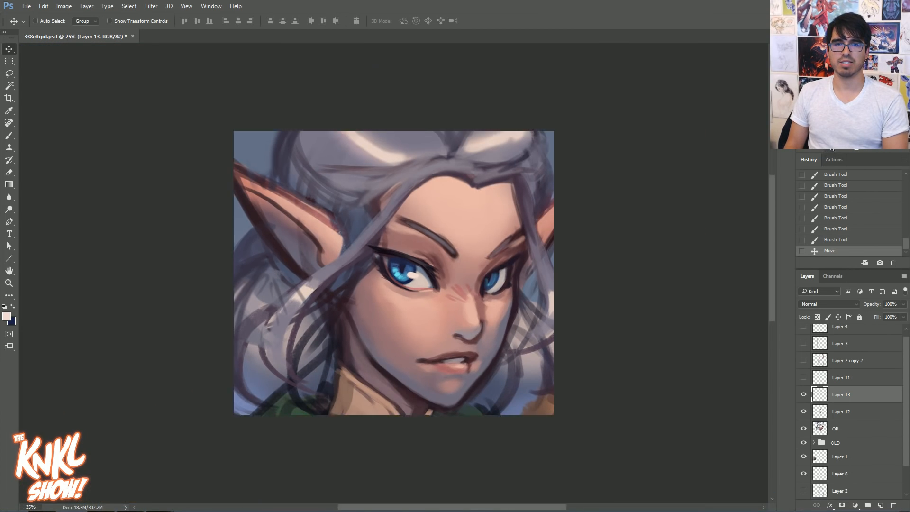
key(ctrl+plus)
key(ctrl+plus)
key(ctrl+plus)
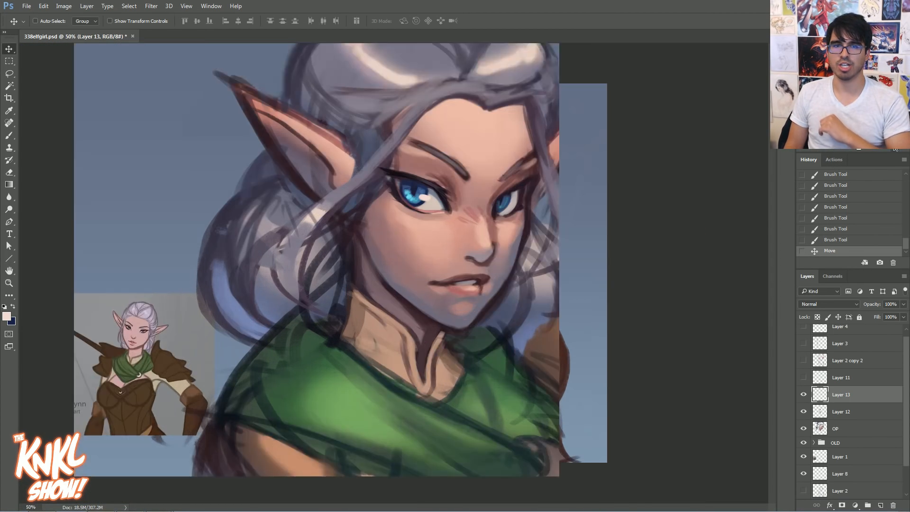
drag(450, 213, 420, 276)
click(803, 394)
click(803, 394)
On Layer 12, brush bright cyan glow into the lower irises of both eyes, reducing the brush to 15 px for the farther eye
click(833, 412)
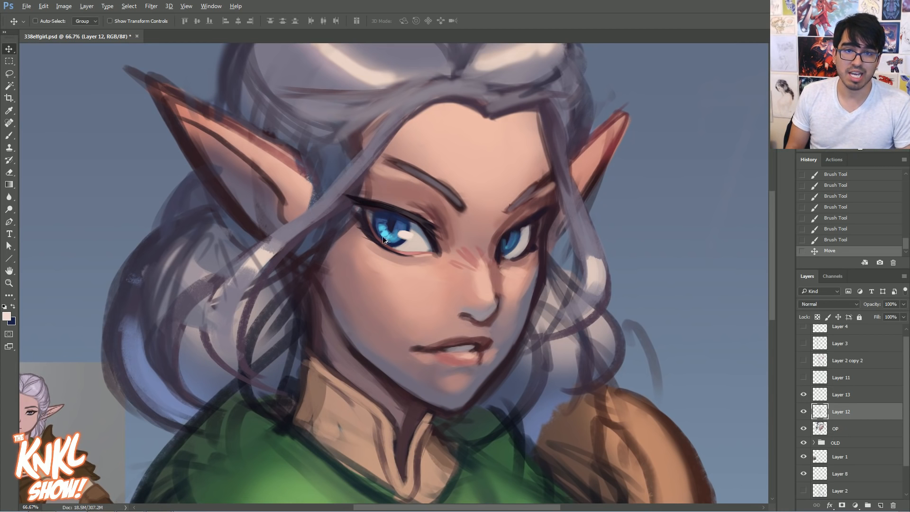
key(b)
drag(384, 237, 394, 236)
key([)
key([)
drag(504, 248, 505, 250)
drag(505, 248, 509, 245)
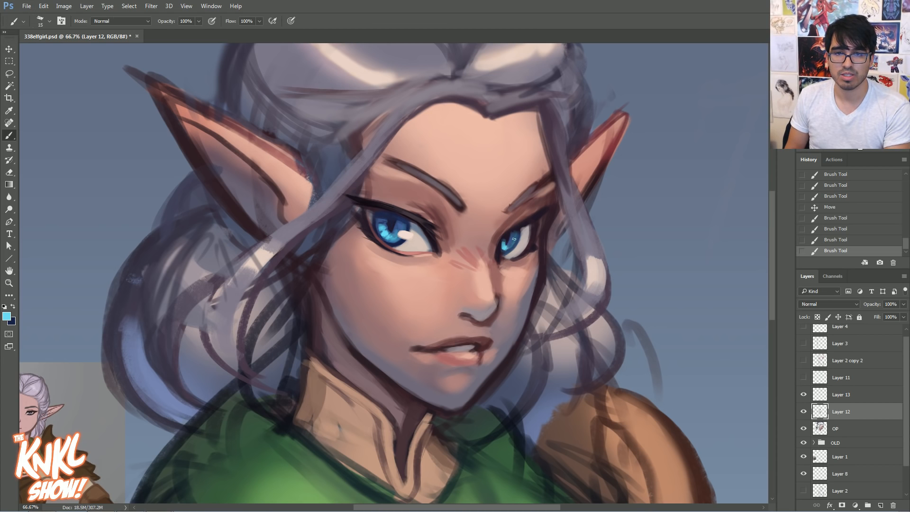
Refine both irises with small blue strokes, using a colour sampled from the nearer eye for the upper part of the farther iris
key(])
drag(389, 233, 392, 229)
alt+click(392, 216)
drag(516, 228, 515, 233)
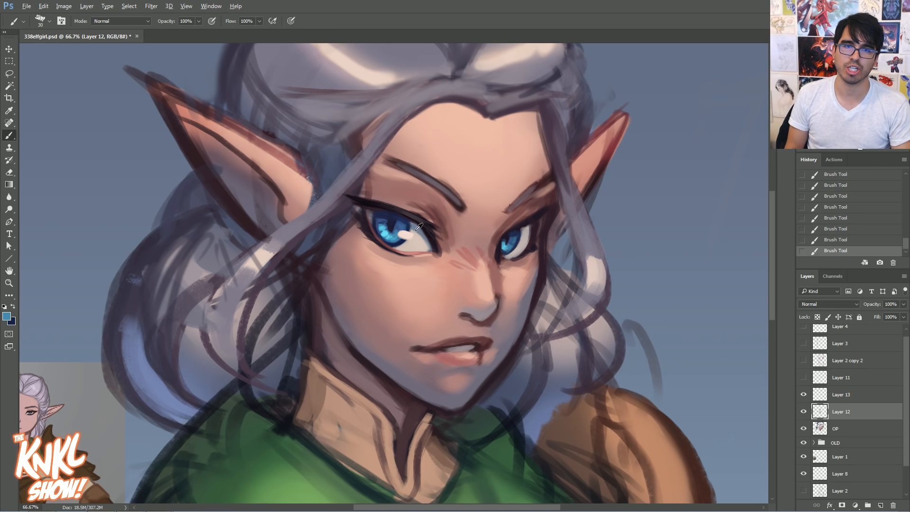
key(bracketleft)
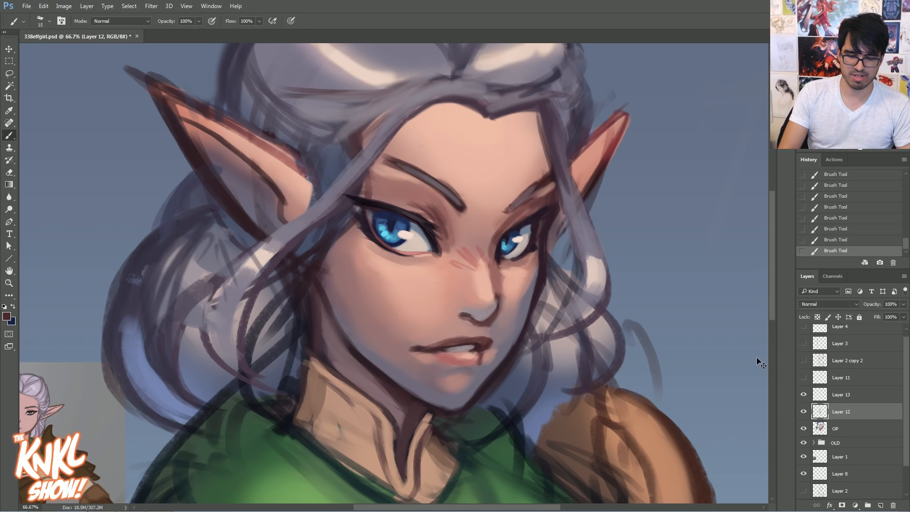
Create a new layer above Layer 12 and paint the nearer eye's upper lid crease in dark reddish brown, enlarging the brush as needed
key(ctrl+shift+alt+n)
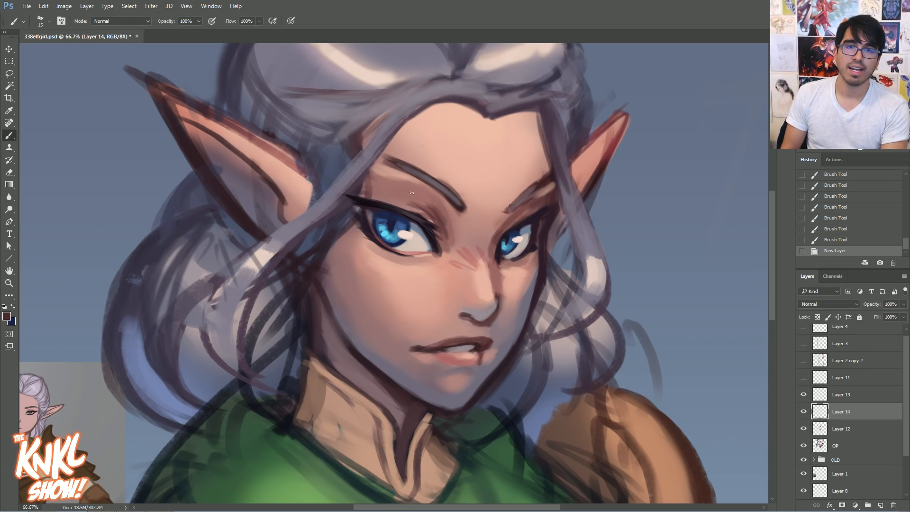
drag(445, 241, 406, 198)
key(])
key(])
key(])
drag(426, 209, 398, 198)
drag(424, 212, 393, 194)
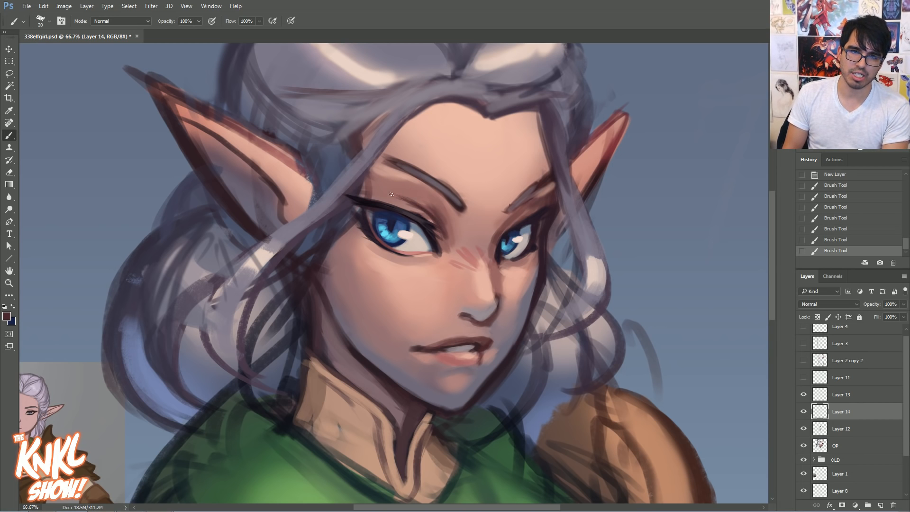
Render the nearer eye's upper lid and inner corner with sampled muted red and light peach skin tones, enlarging the brush to 45 px
alt+click(448, 226)
key(])
drag(446, 235, 439, 215)
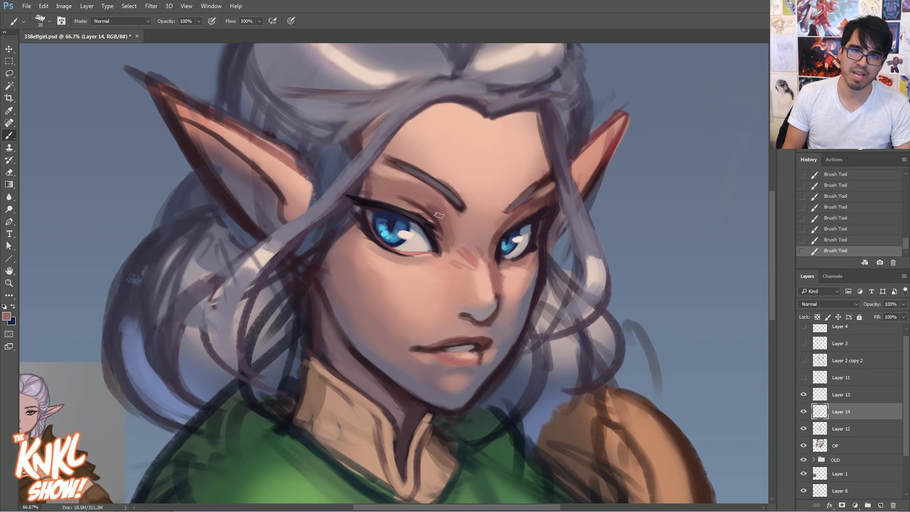
alt+click(457, 170)
key([)
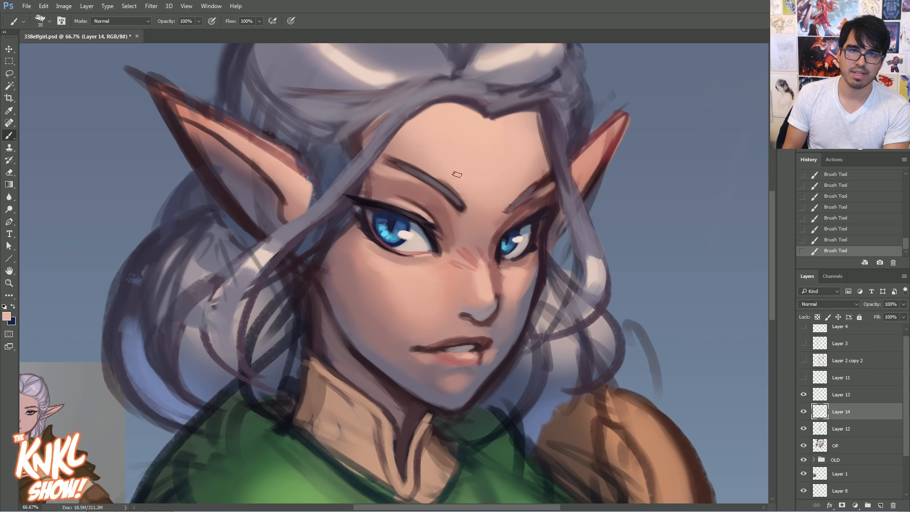
key(])
key(])
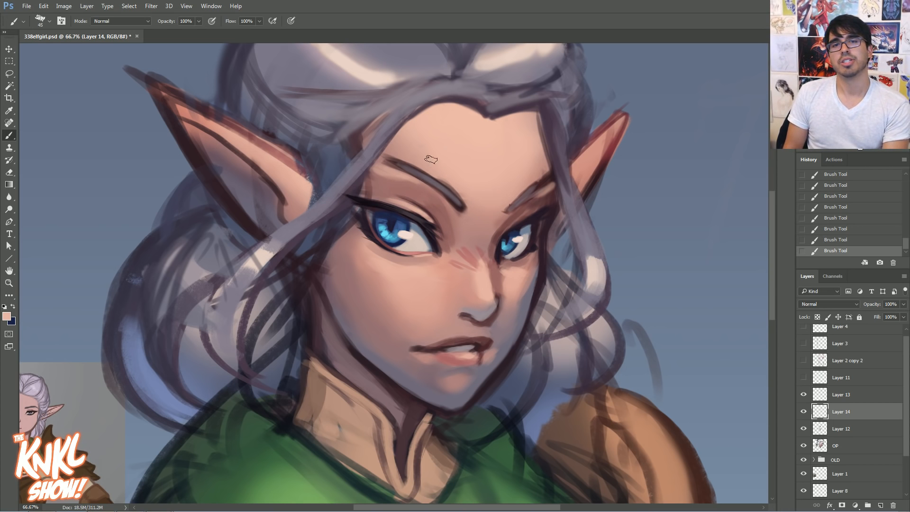
key(ctrl+plus)
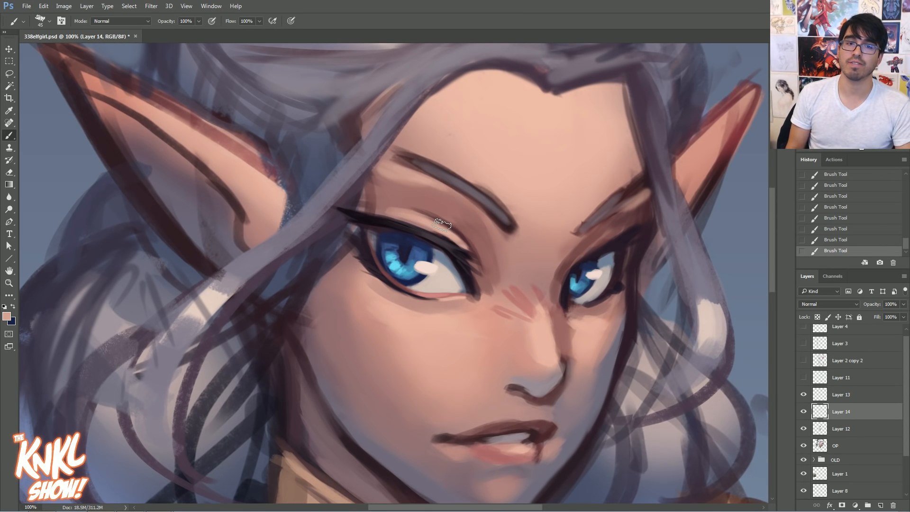
Blend the nearer eye's upper lid on Layer 14 with sampled peach and muted red skin tones at 45 px
alt+click(393, 211)
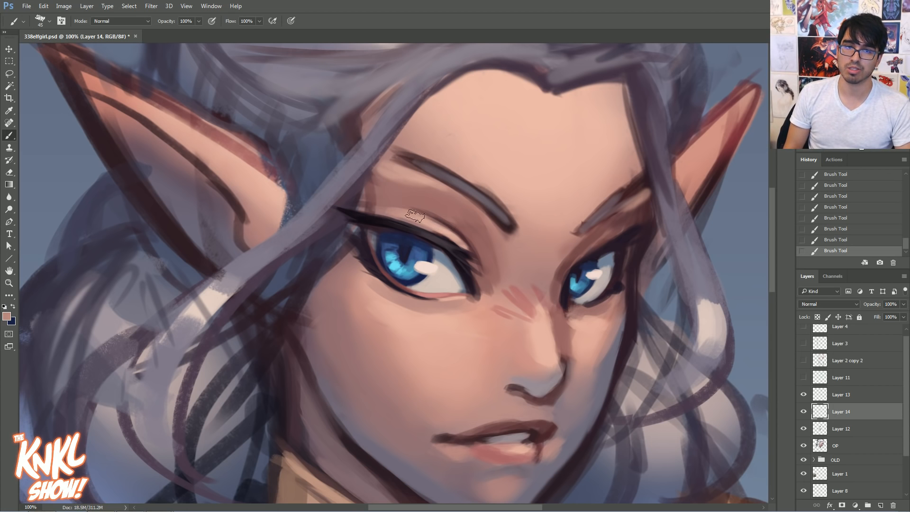
alt+click(463, 237)
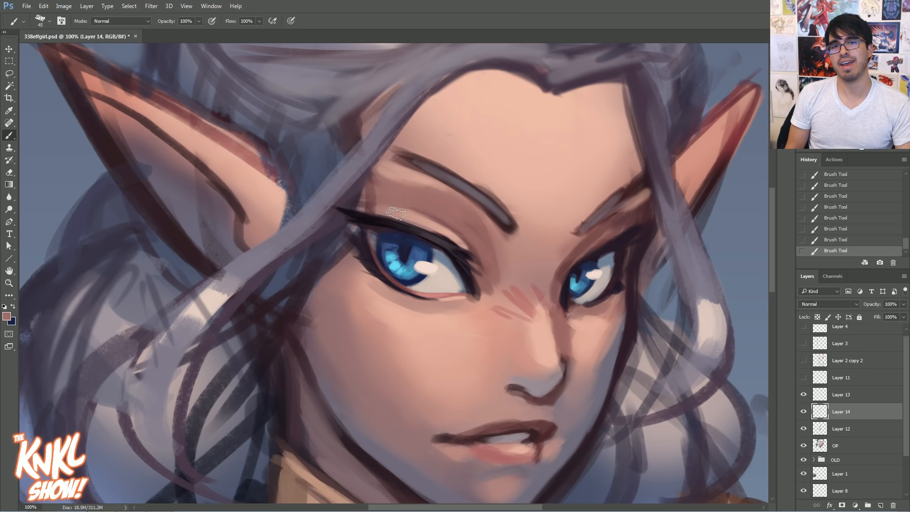
alt+click(444, 224)
Paint the farther eye's upper lid crease in reddish brown at 20 px, enlarging the brush to 45 px for its outer corner
key(bracketleft)
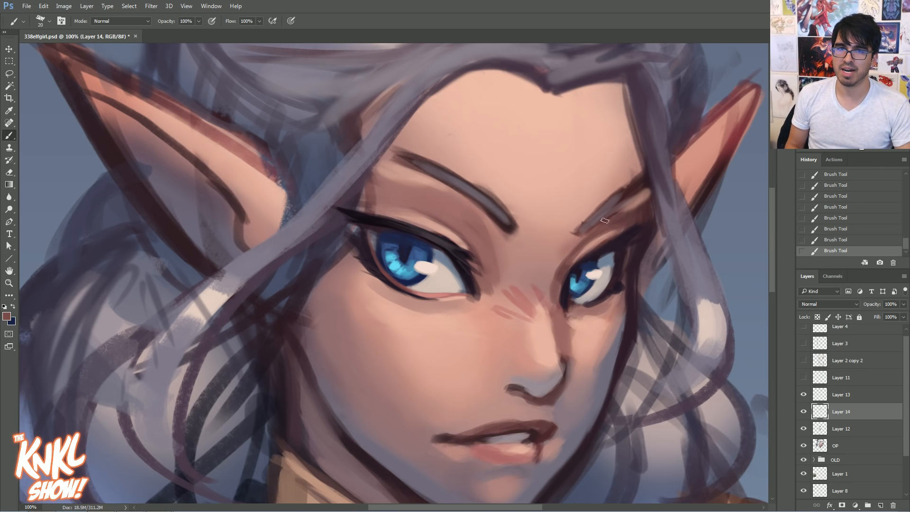
key(bracketright)
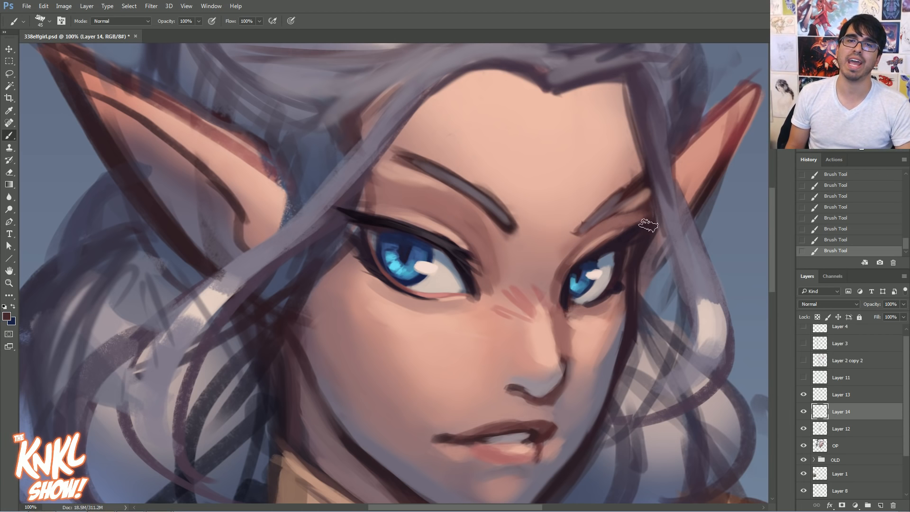
alt+click(567, 439)
alt+click(575, 314)
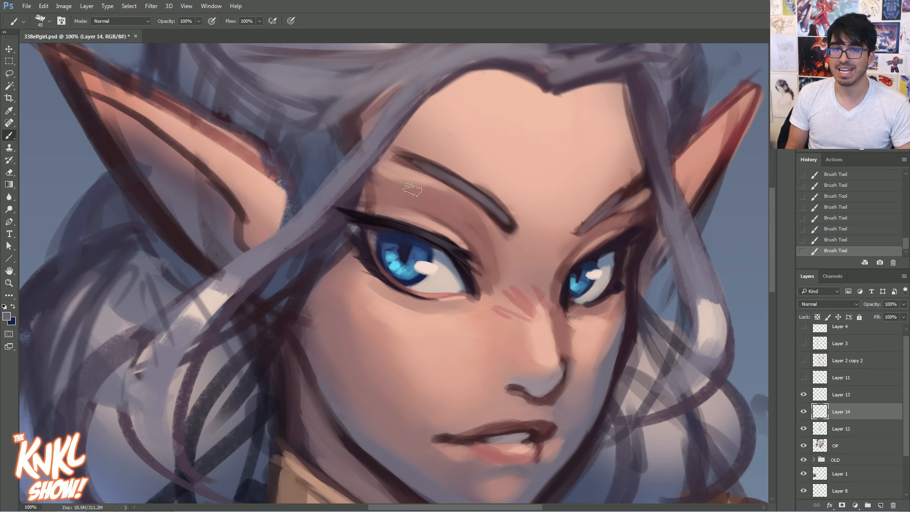
Switch to the K Soft brush, enlarge it to 200 px and softly shade between the nearer eye and its brow with a sampled skin tone
right_click(465, 200)
click(498, 266)
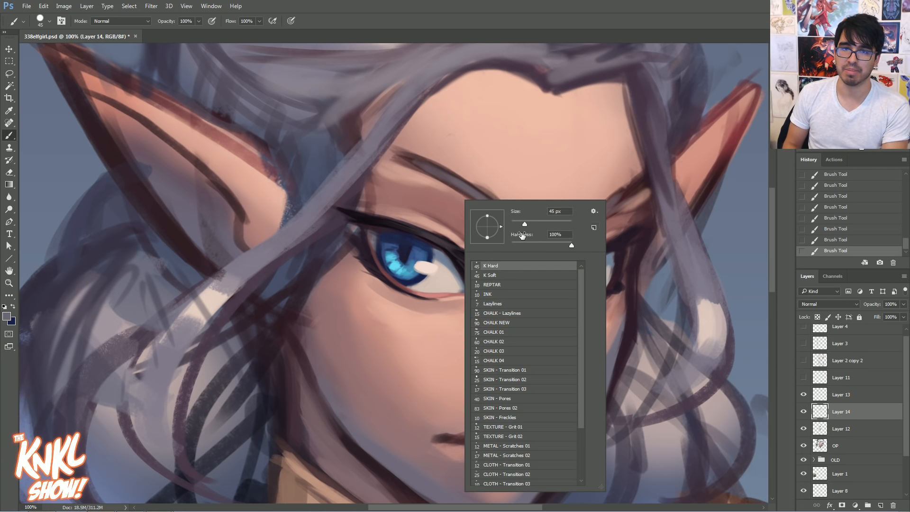
click(500, 275)
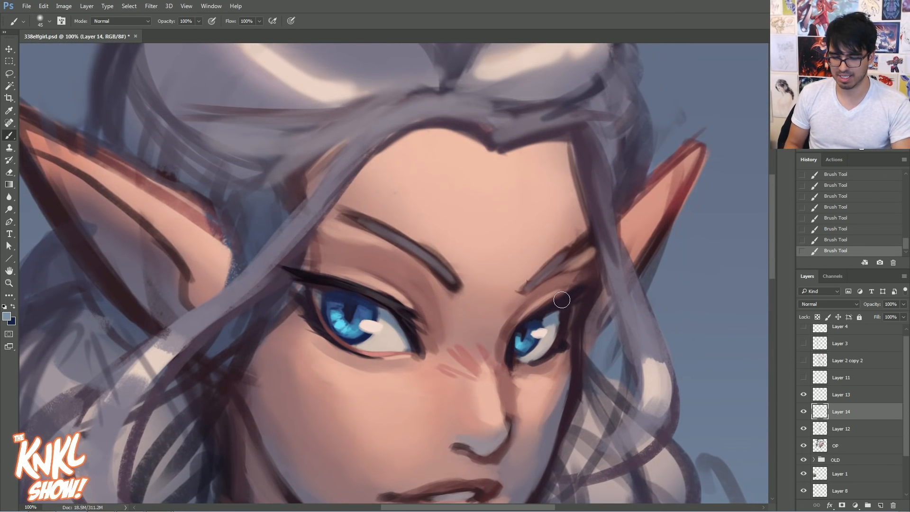
key(bracketright)
key(bracketright)
key(bracketright)
key(bracketright)
key(bracketright)
key(bracketright)
key(bracketright)
key(bracketright)
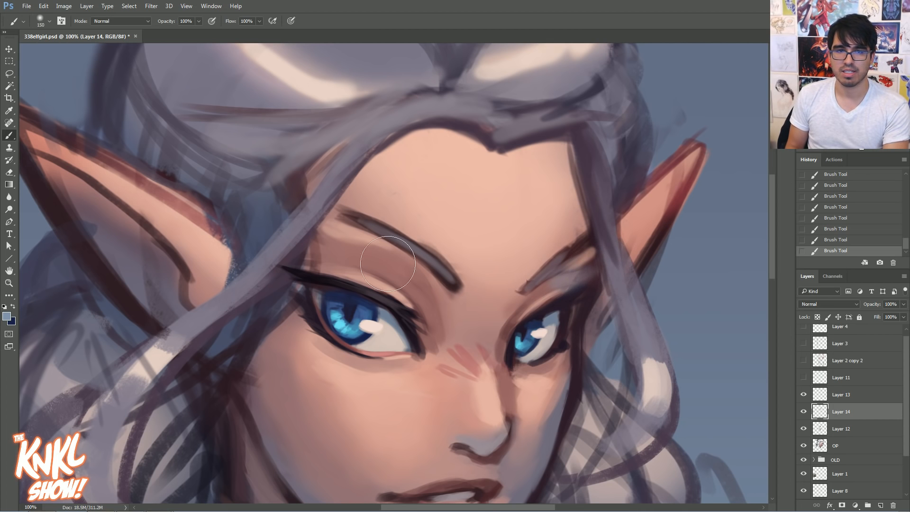
key(bracketright)
key(bracketright)
alt+click(342, 250)
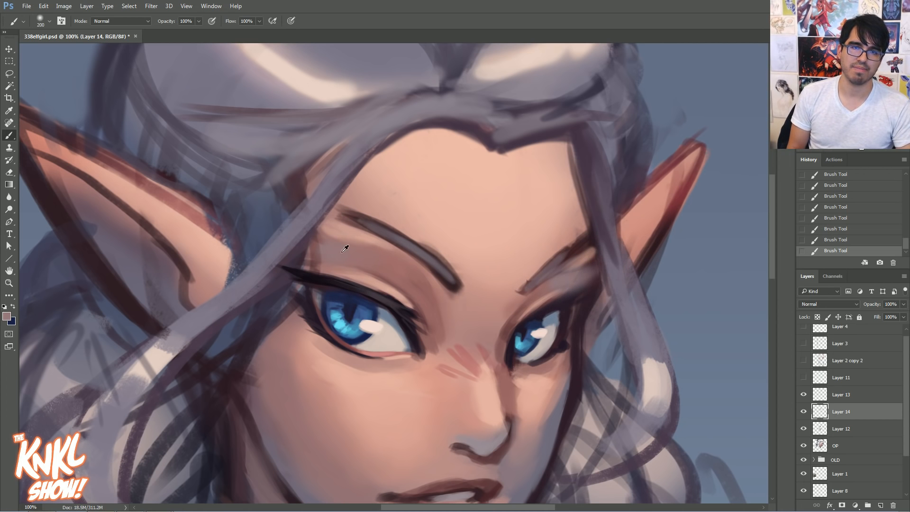
Shade the socket and brow area of the farther eye with sampled dark red and light peach tones, reducing the soft brush to 80 px
alt+click(582, 281)
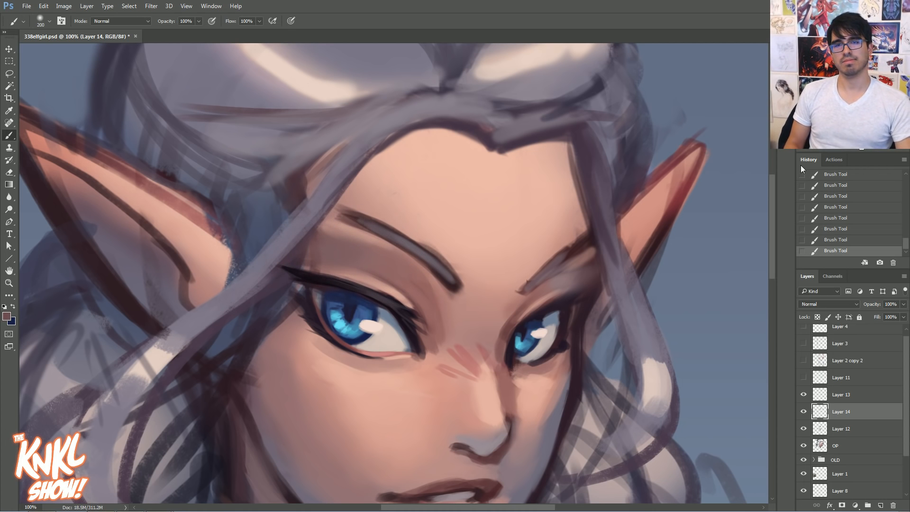
scroll(562, 180, down, 6)
scroll(561, 180, up, 3)
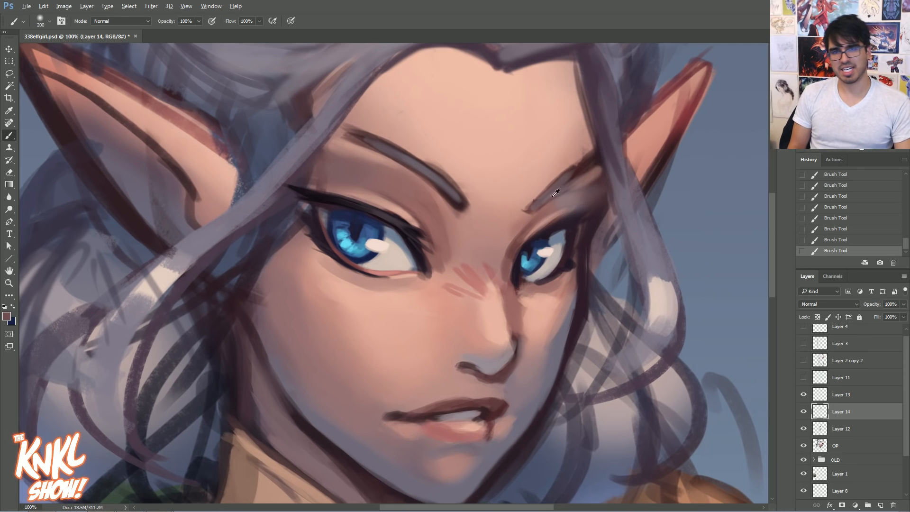
key([)
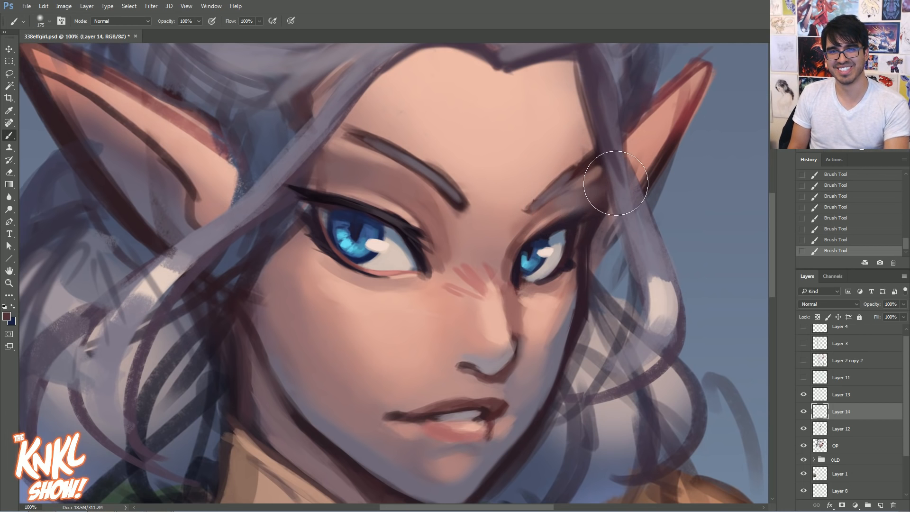
alt+click(549, 154)
key([)
key([)
key([)
key([)
key([)
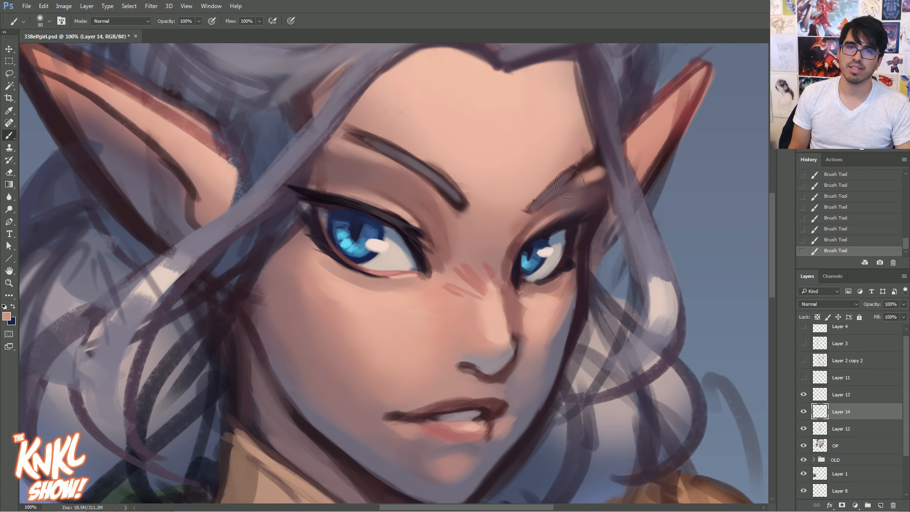
Switch to a fine 10 px brush preset and define the nearer eyebrow's inner end and upper edge in dark brown
right_click(520, 236)
click(553, 334)
click(555, 342)
key(Return)
key(bracketleft)
key(bracketleft)
key(bracketleft)
key(bracketleft)
key(bracketleft)
key(bracketleft)
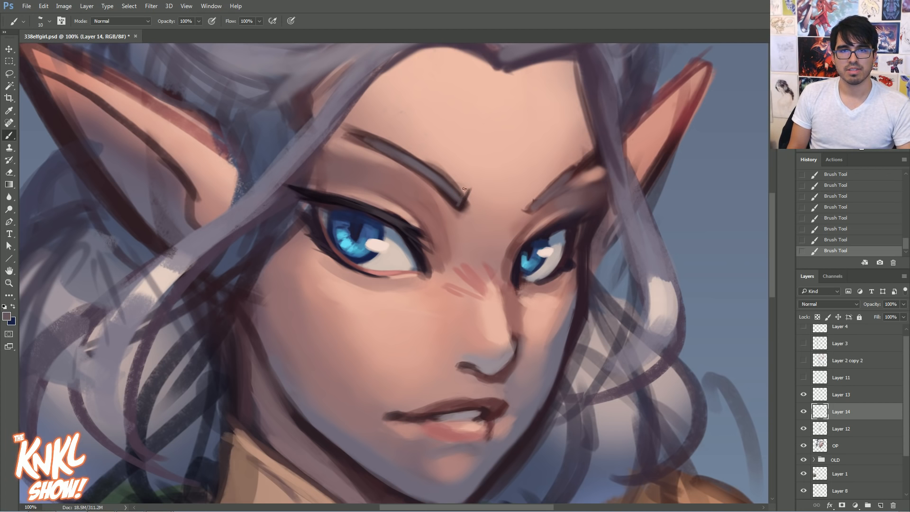
drag(332, 379, 474, 416)
mouse_move(564, 221)
mouse_down()
mouse_move(766, 91)
mouse_move(506, 180)
mouse_move(515, 179)
mouse_up()
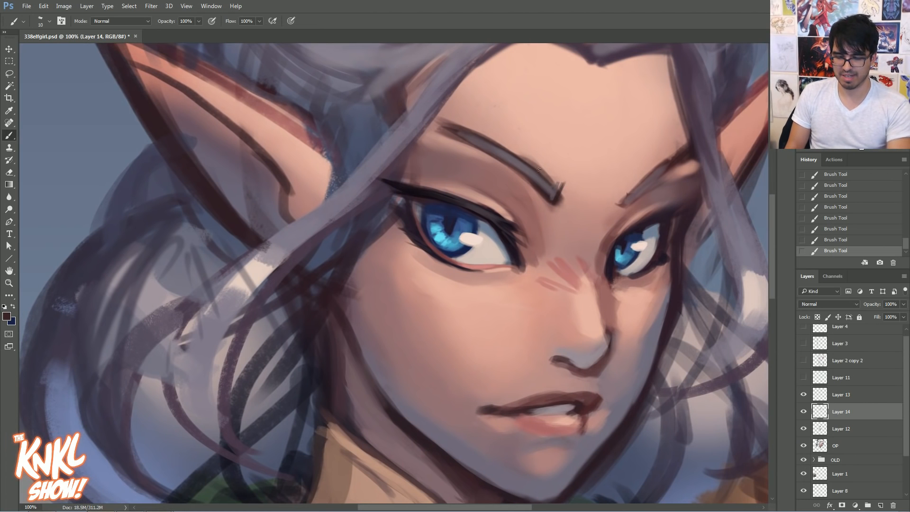
drag(549, 177, 454, 122)
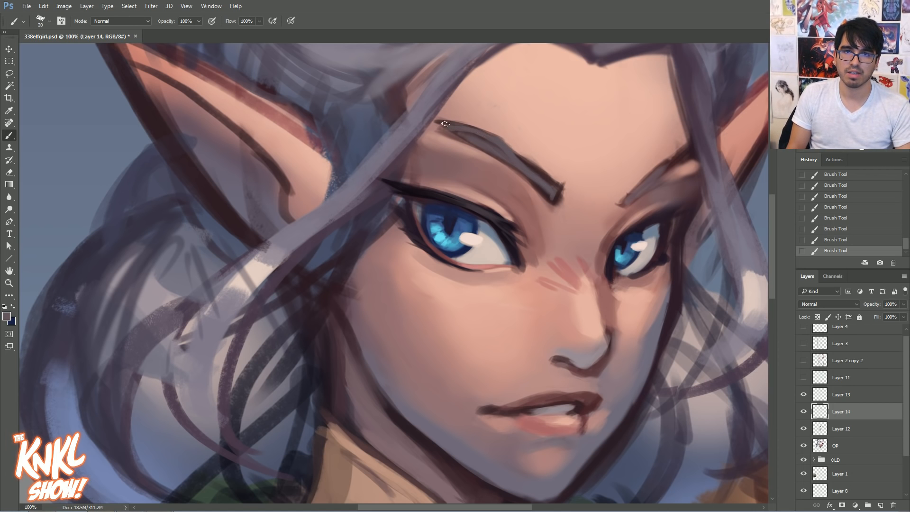
Fill in and taper the nearer eyebrow at 20 px using sampled dark brow colours, cleaning its lower edge with sampled skin tone
mouse_move(445, 133)
mouse_down()
mouse_move(474, 140)
mouse_move(433, 128)
mouse_move(490, 154)
mouse_up()
alt+click(487, 141)
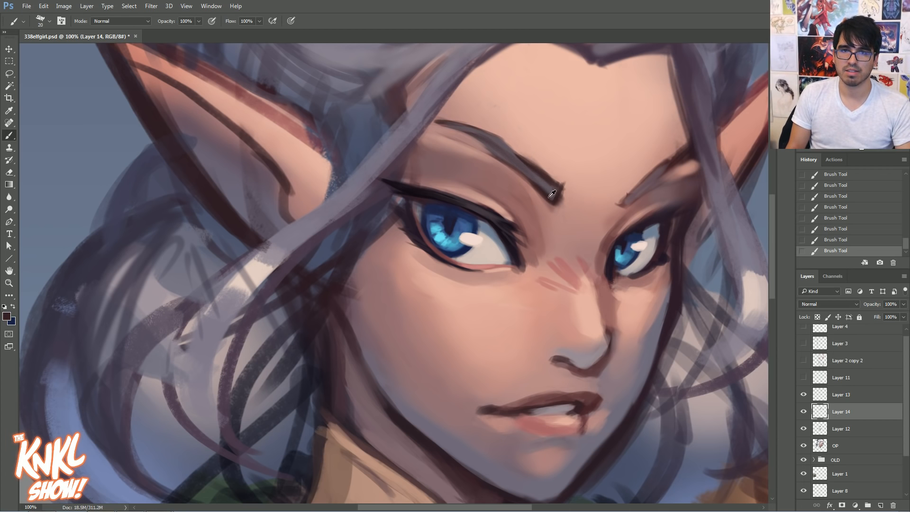
alt+click(474, 153)
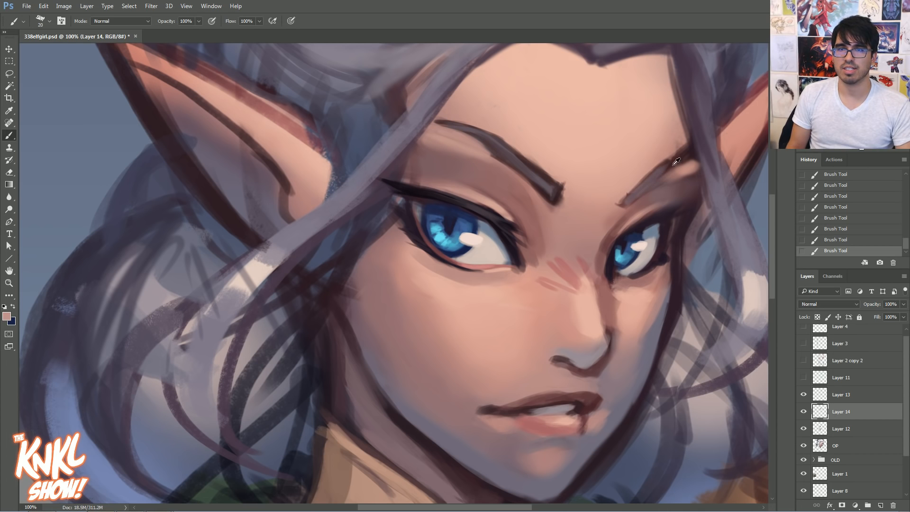
Thicken the elf's far eyebrow and extend it toward the nose in a sampled dark brown, using a size 25 brush
drag(634, 231, 583, 238)
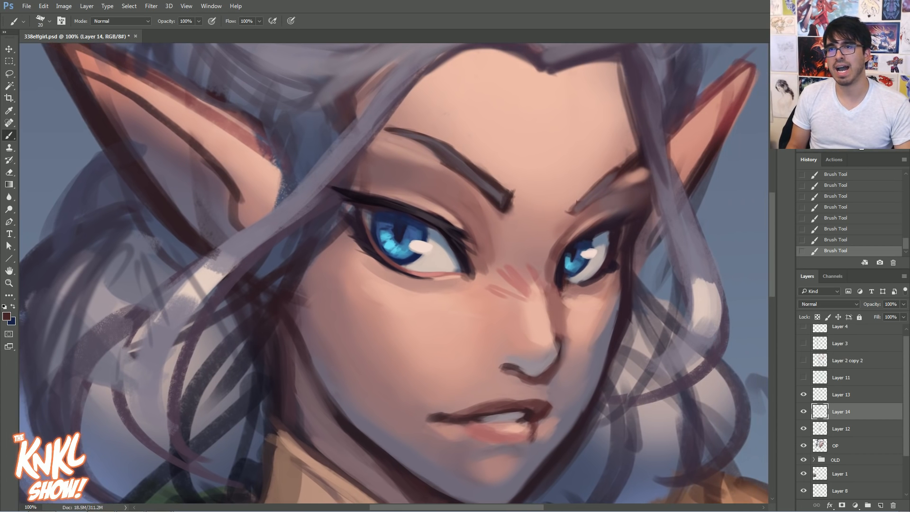
alt+click(573, 203)
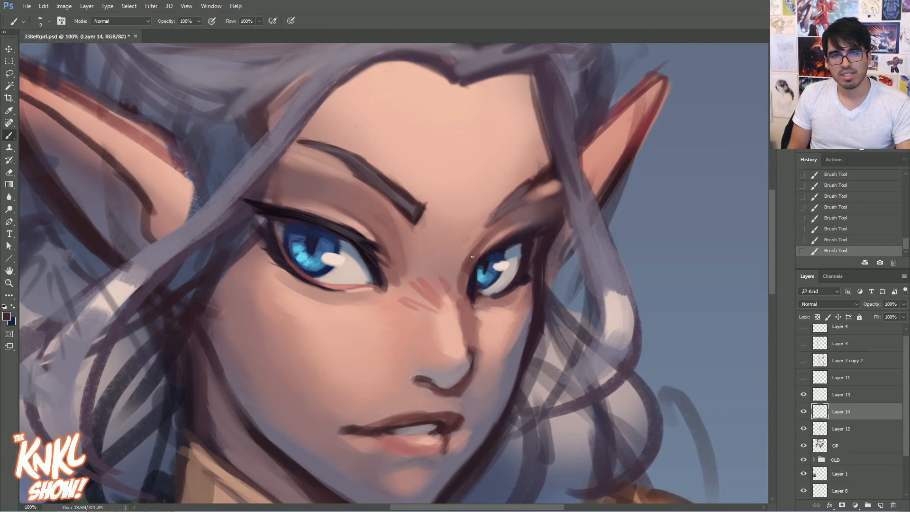
key(bracketright)
key(bracketright)
mouse_move(470, 213)
mouse_down()
mouse_move(467, 235)
mouse_move(468, 217)
mouse_move(493, 211)
mouse_move(536, 174)
mouse_up()
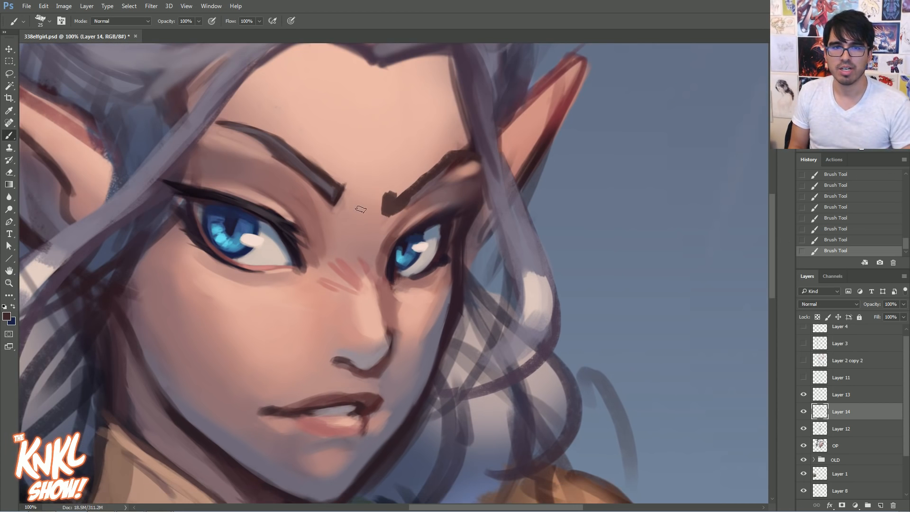
mouse_move(383, 211)
mouse_down()
mouse_move(369, 266)
mouse_move(374, 331)
mouse_up()
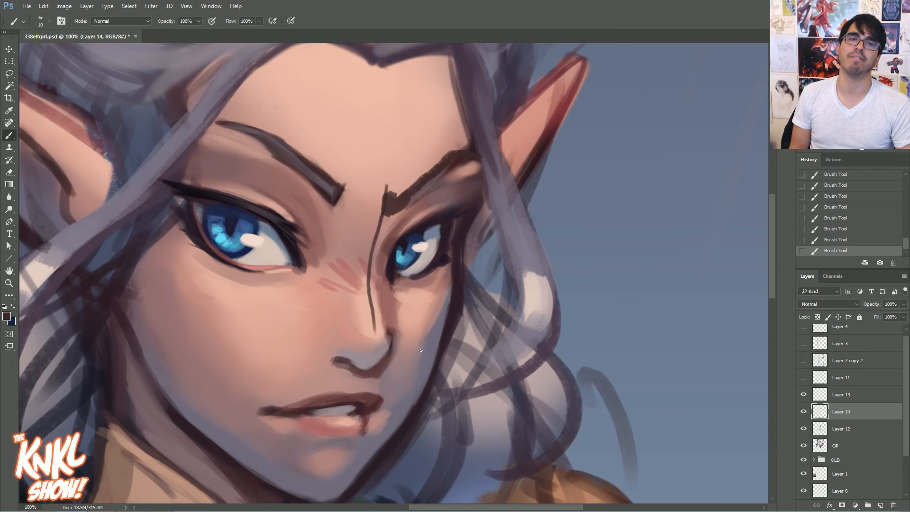
click(841, 208)
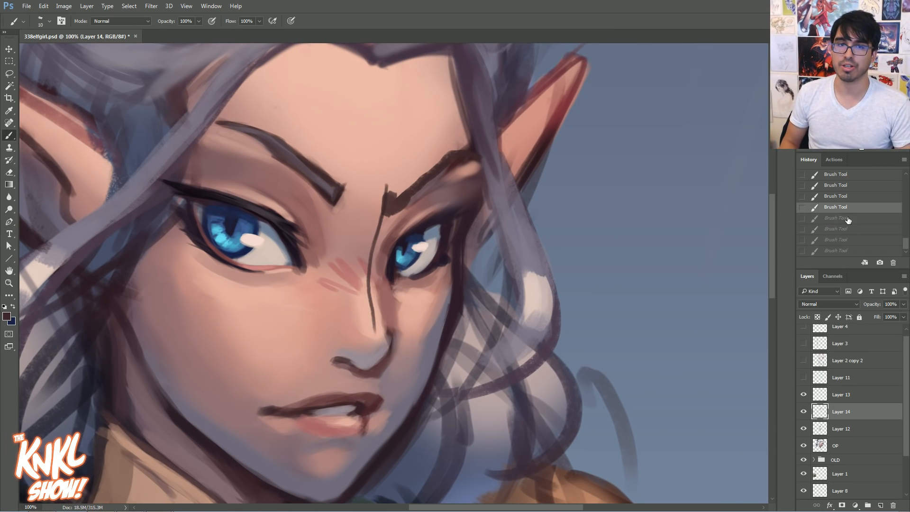
key(ctrl+z)
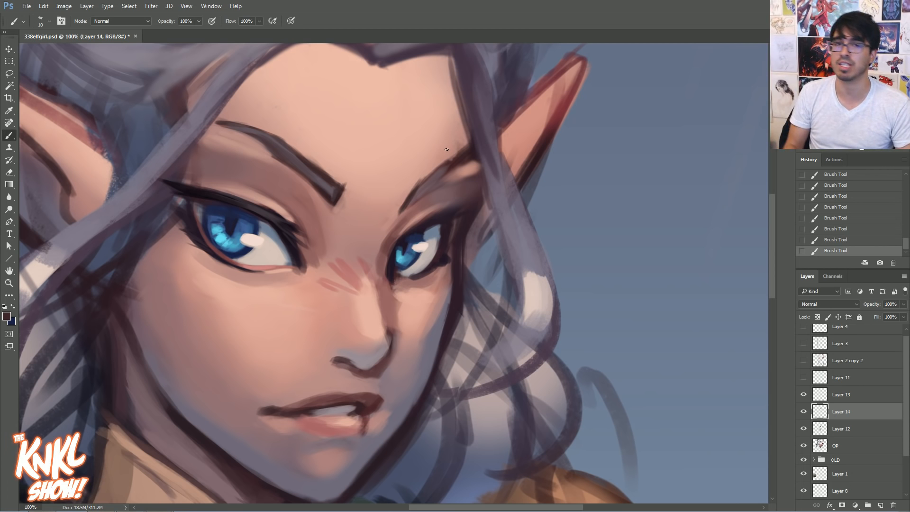
alt+click(471, 164)
key(bracketleft)
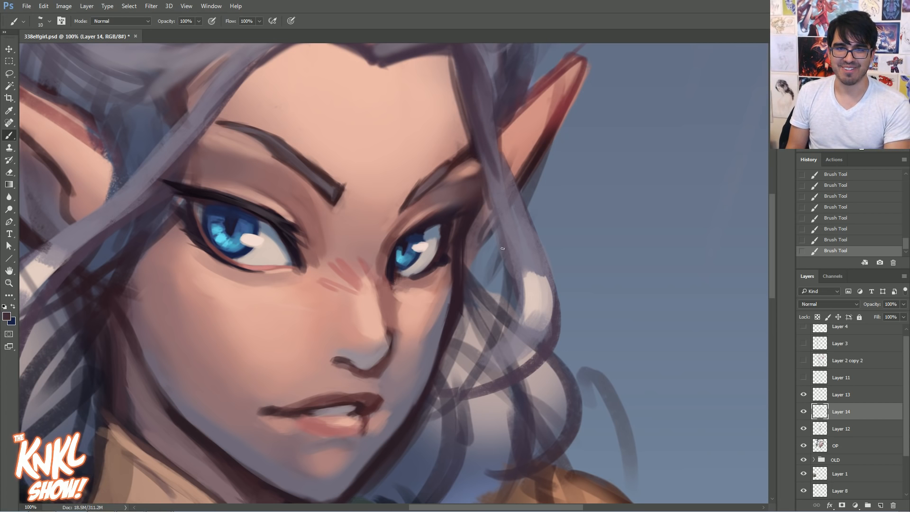
mouse_move(507, 262)
mouse_down()
mouse_move(469, 138)
mouse_move(460, 56)
mouse_up()
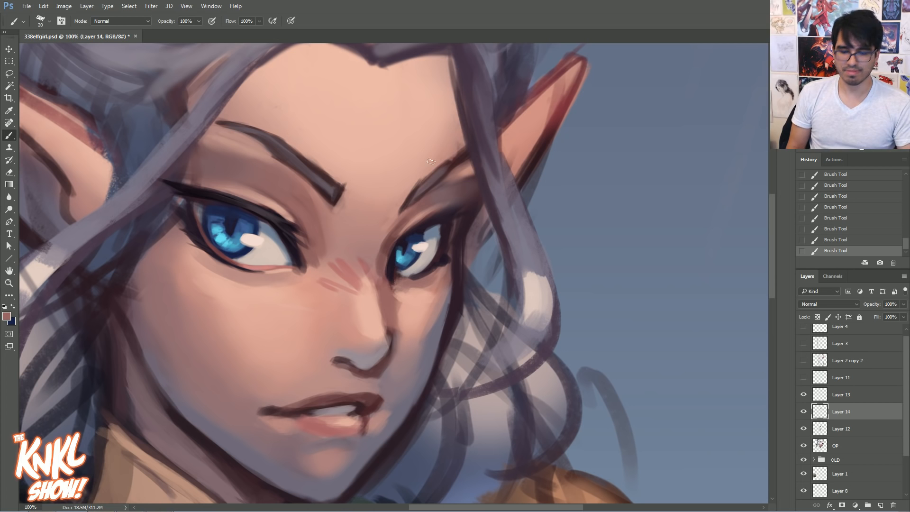
key(ctrl+alt+z)
key(ctrl+alt+z)
mouse_move(471, 190)
mouse_down()
mouse_move(496, 216)
mouse_move(485, 128)
mouse_up()
alt+click(503, 209)
key(ctrl+z)
Set the foreground colour to dark plum #41222f and paint a shadow along the hair edge above the far eyebrow
drag(502, 197, 491, 182)
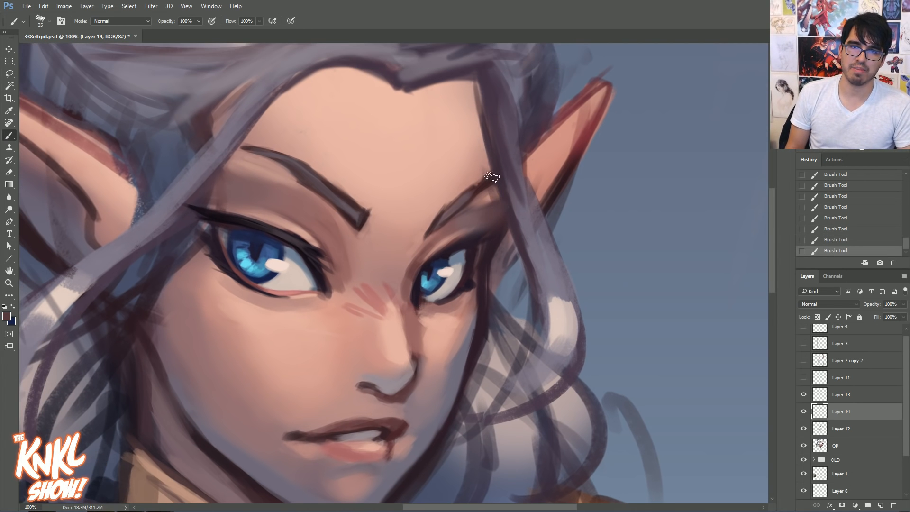
click(7, 316)
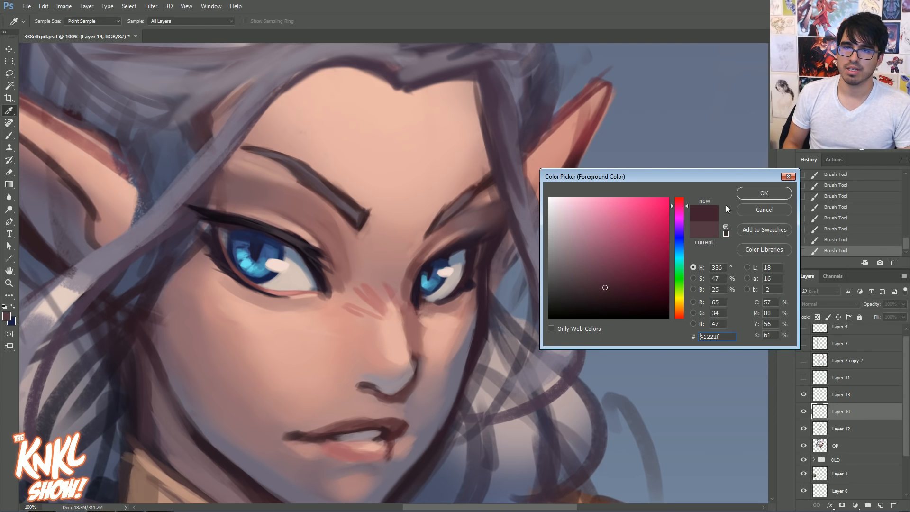
click(758, 192)
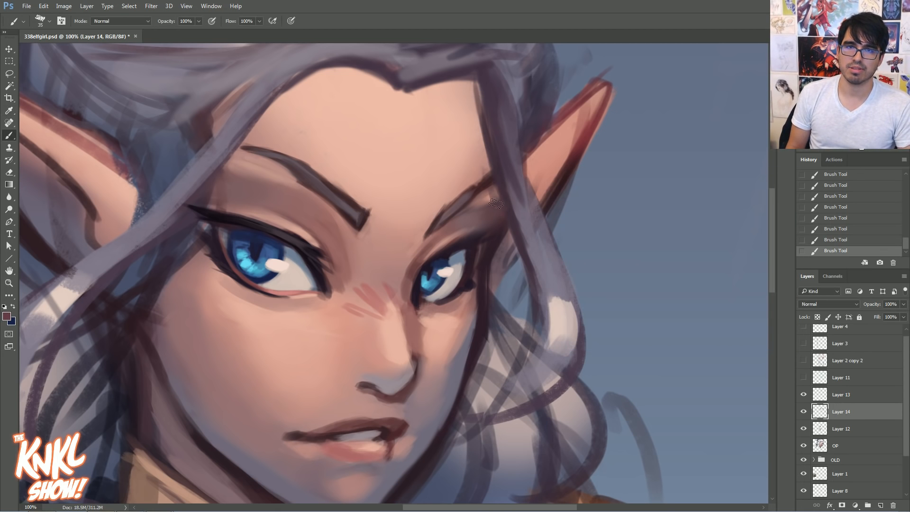
key(ctrl+z)
mouse_move(491, 178)
mouse_down()
mouse_move(466, 84)
mouse_move(478, 90)
mouse_up()
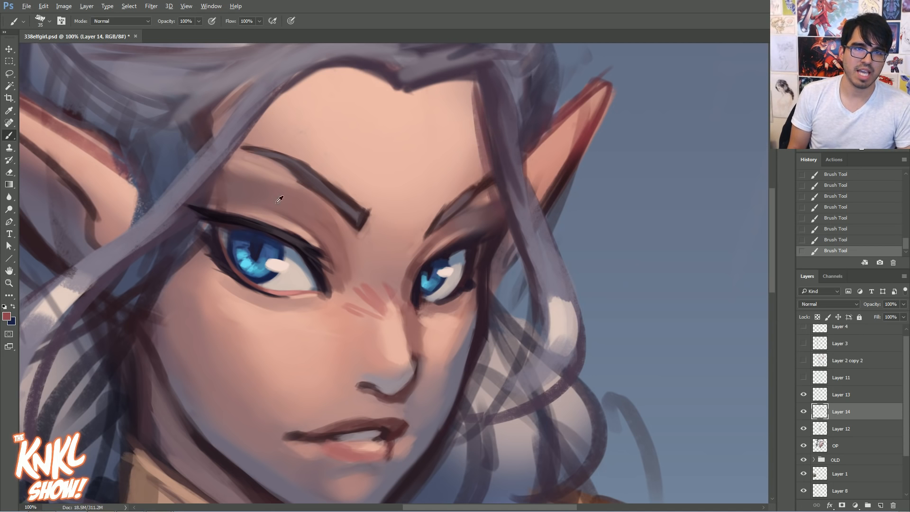
mouse_move(492, 175)
mouse_down()
mouse_move(473, 119)
mouse_move(477, 90)
mouse_up()
drag(482, 141, 474, 95)
drag(413, 185, 445, 242)
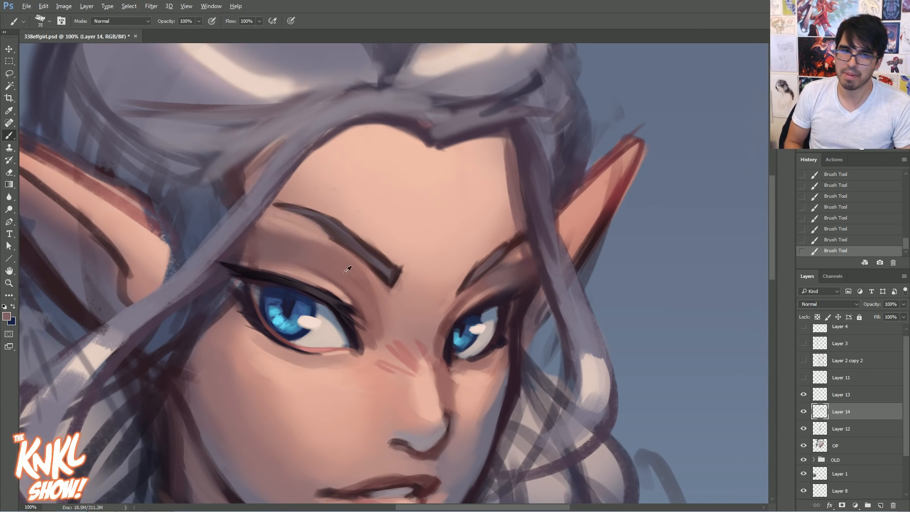
click(7, 316)
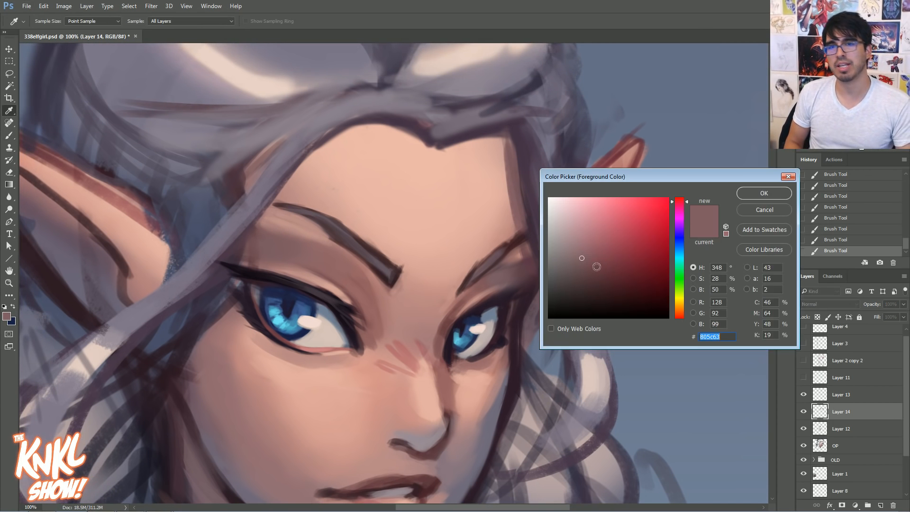
mouse_move(603, 256)
mouse_down()
mouse_move(595, 266)
mouse_move(604, 259)
mouse_move(592, 258)
mouse_up()
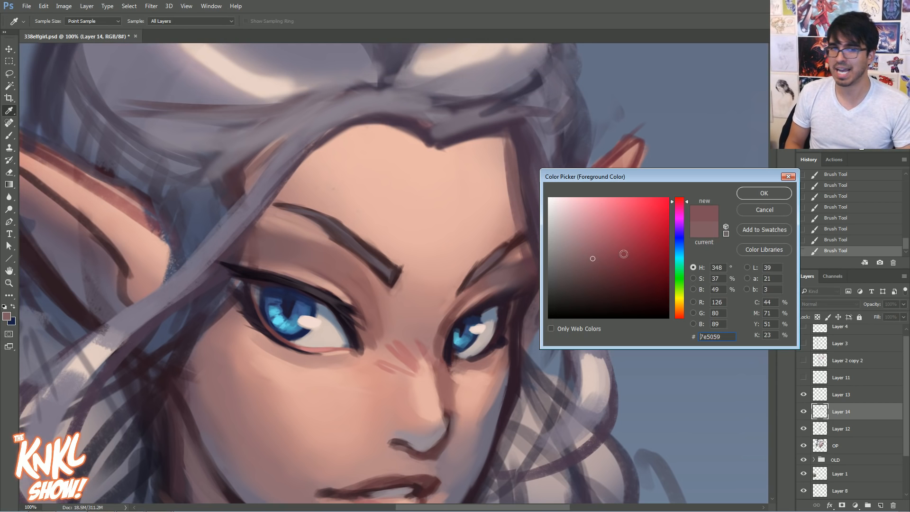
click(767, 211)
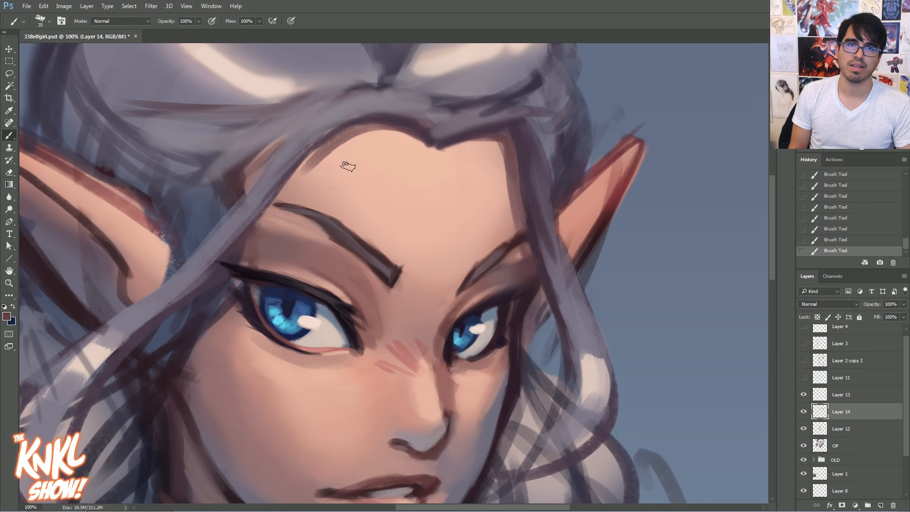
Darken the hairline at the near temple and refine the pointed centre of the hairline with a sampled plum, using a size 20 brush
drag(279, 142, 247, 194)
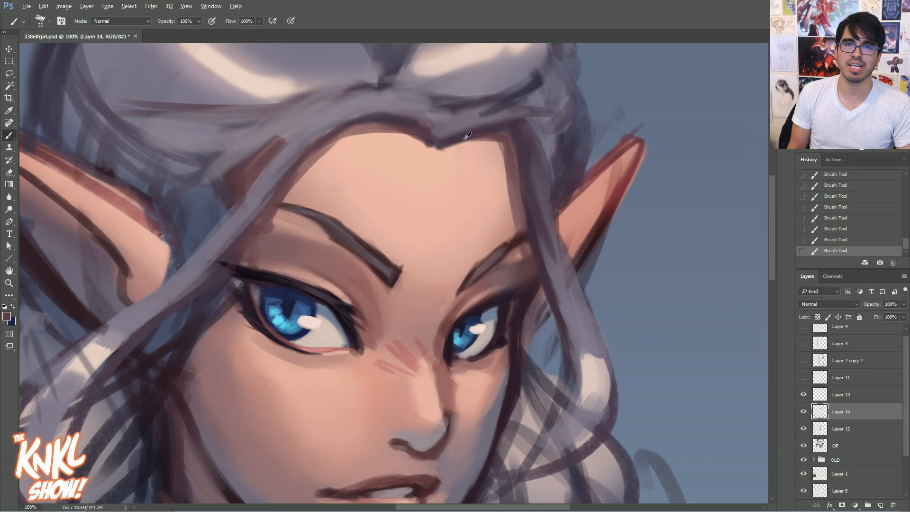
alt+click(443, 140)
key(bracketleft)
key(bracketleft)
key(bracketleft)
key(bracketleft)
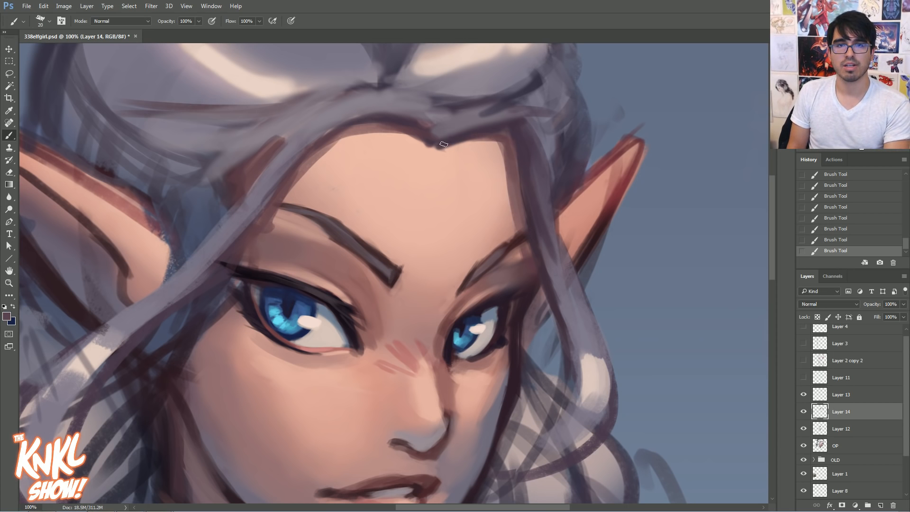
key(bracketright)
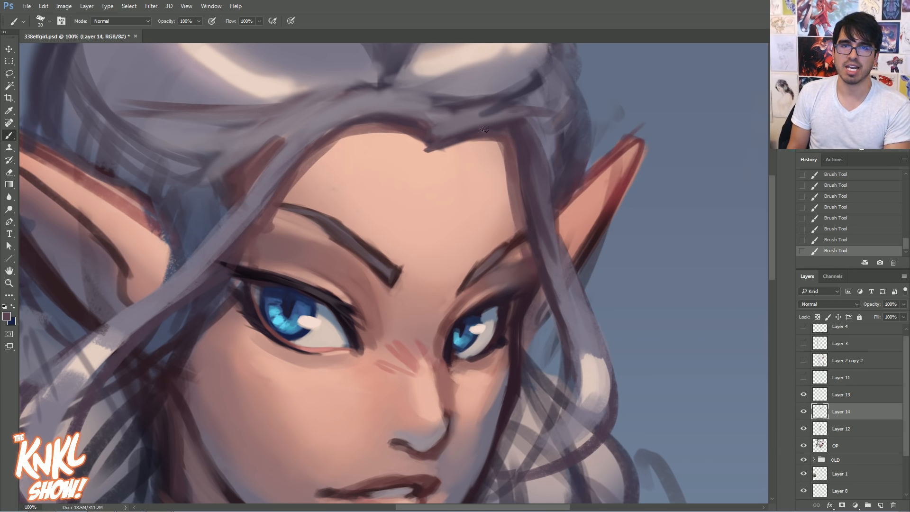
Paint pale highlights on the front hair strands on both sides of the parting, using a sampled light tone and a size 60 brush
key(ctrl+minus)
alt+click(530, 331)
key(bracketright)
key(bracketright)
key(bracketright)
key(bracketright)
key(bracketright)
key(bracketright)
key(bracketright)
key(bracketright)
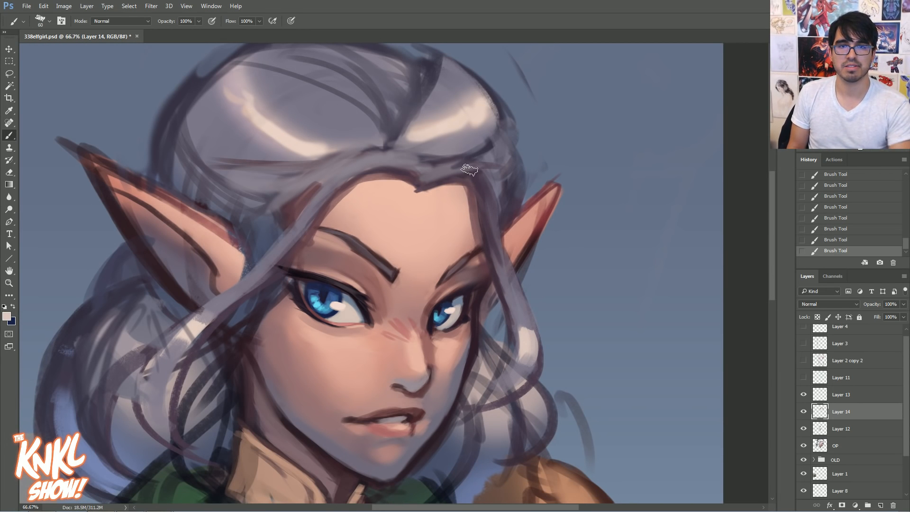
drag(474, 179, 492, 212)
mouse_move(412, 165)
mouse_down()
mouse_move(356, 160)
mouse_move(378, 165)
mouse_up()
key(ctrl+z)
alt+click(338, 181)
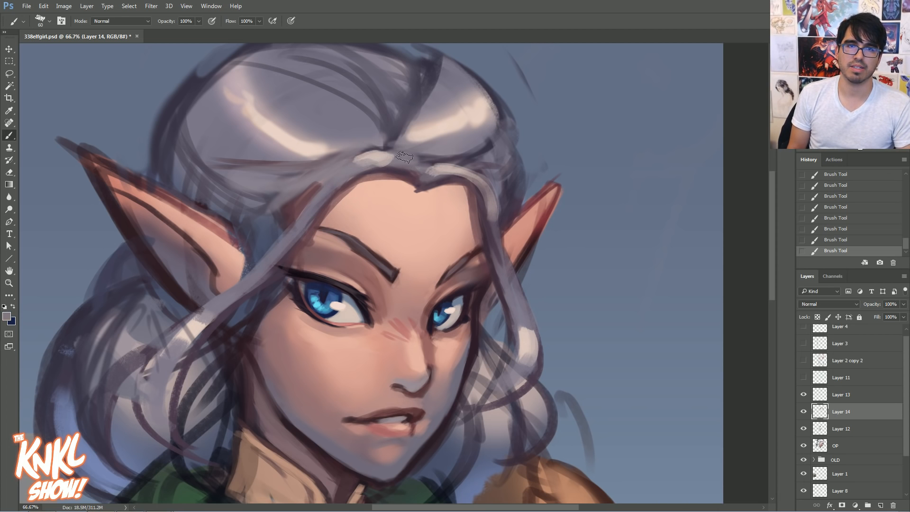
Paint a curled hair strand sweeping outward above the far ear, highlight it and clean up the hair edge behind it
alt+click(444, 155)
key(bracketleft)
key(bracketleft)
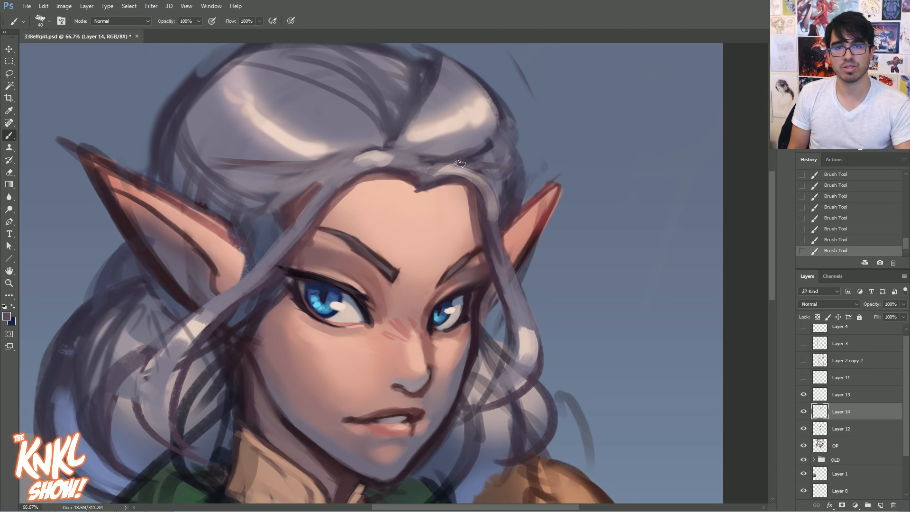
mouse_move(474, 161)
mouse_down()
mouse_move(549, 125)
mouse_move(521, 110)
mouse_move(555, 170)
mouse_up()
alt+click(468, 135)
key(bracketright)
key(bracketright)
mouse_move(500, 165)
mouse_down()
mouse_move(545, 164)
mouse_move(545, 126)
mouse_up()
drag(521, 162, 448, 163)
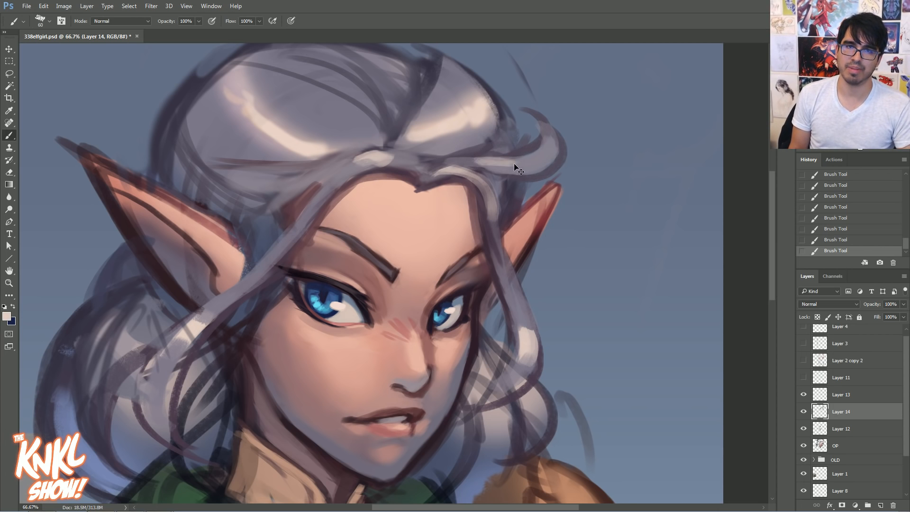
mouse_move(501, 118)
mouse_down()
mouse_move(502, 149)
mouse_move(486, 148)
mouse_up()
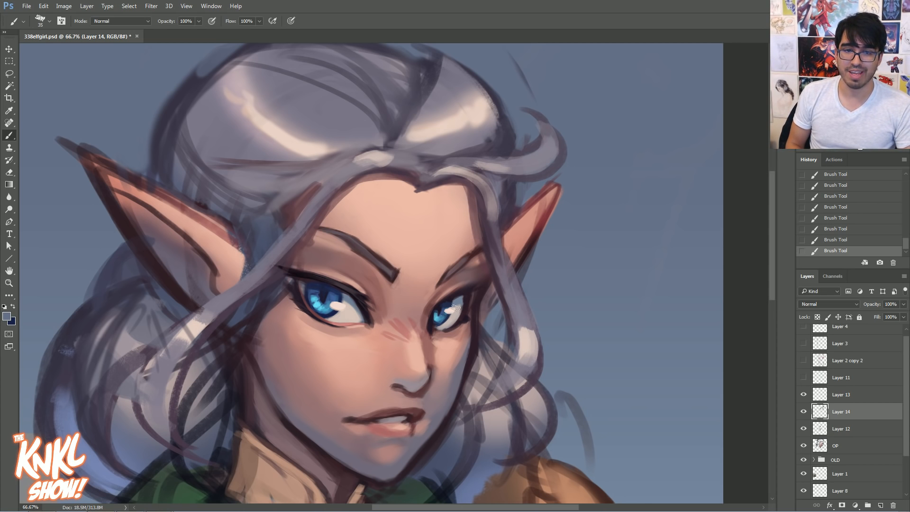
Blend the red hatch marks on the nose bridge into the skin with sampled skin tones
alt+click(387, 342)
drag(387, 342, 389, 306)
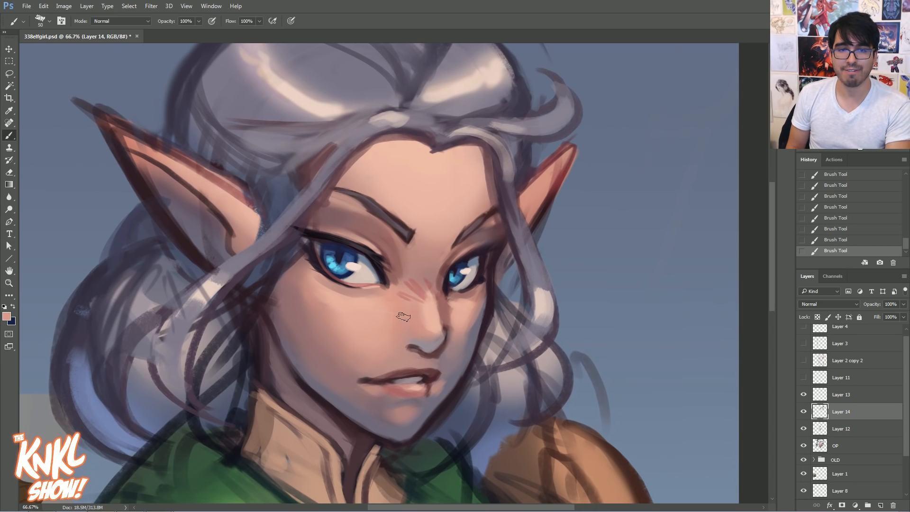
alt+click(414, 287)
drag(417, 293, 401, 290)
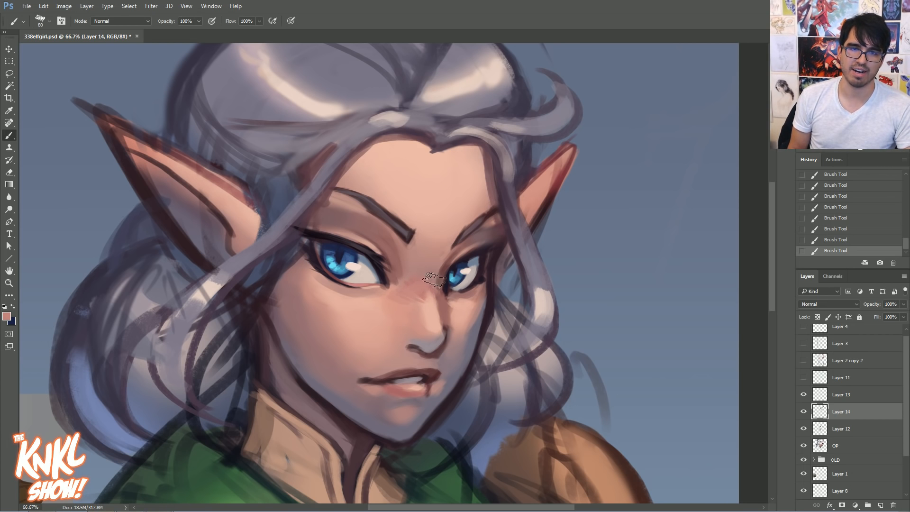
Soften the shadow on the forehead beside the far hair lock with sampled skin tones, using a size 30 brush
alt+click(416, 206)
key(bracketleft)
key(bracketleft)
key(bracketleft)
key(bracketleft)
key(bracketleft)
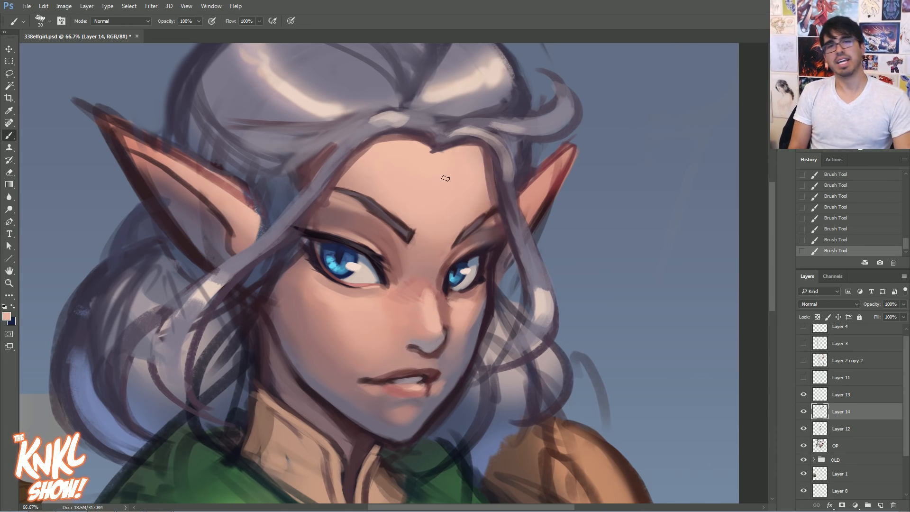
alt+click(487, 157)
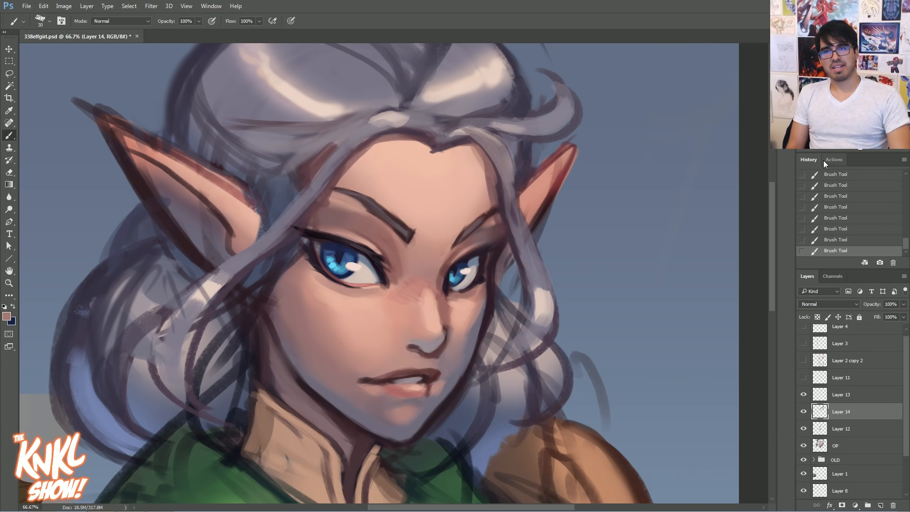
Strengthen the dark contour lines along the near hair lock and the curls below the near ear
key(ctrl+minus)
drag(403, 285, 455, 244)
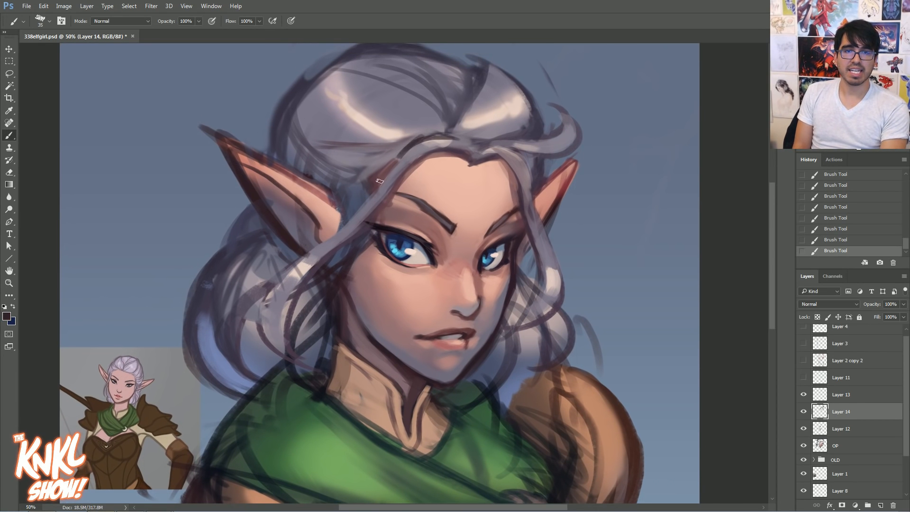
key(])
drag(358, 212, 260, 312)
mouse_move(323, 262)
mouse_down()
mouse_move(283, 326)
mouse_move(288, 358)
mouse_up()
drag(261, 296, 289, 356)
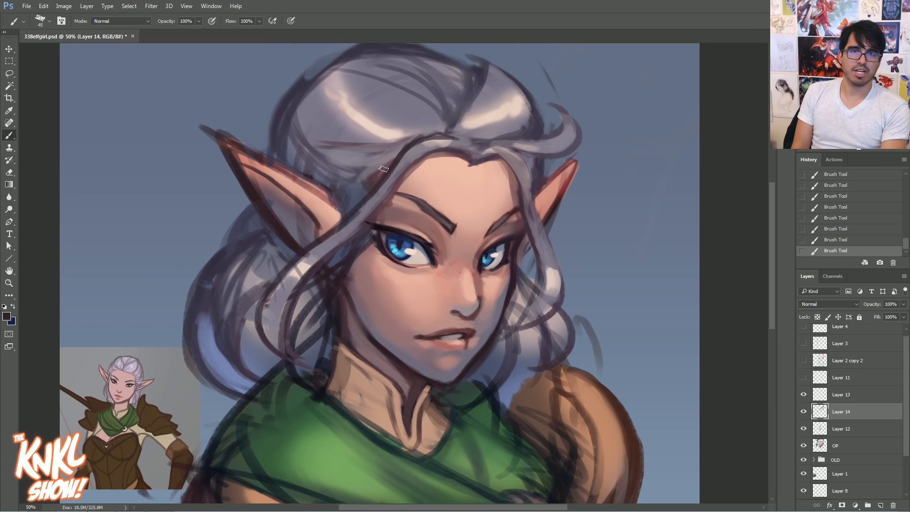
Darken the line work around the crown of the hair and the near ear, varying the brush size between 20 and 50
key(])
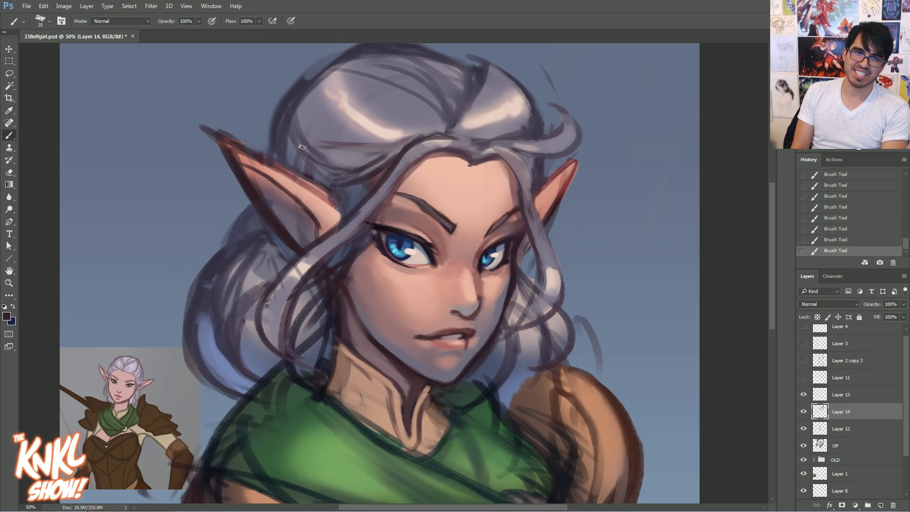
key([)
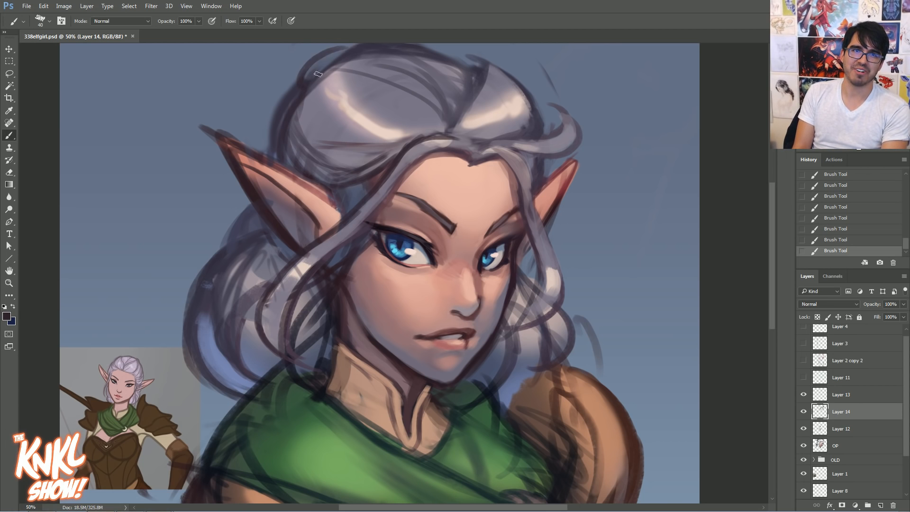
key(])
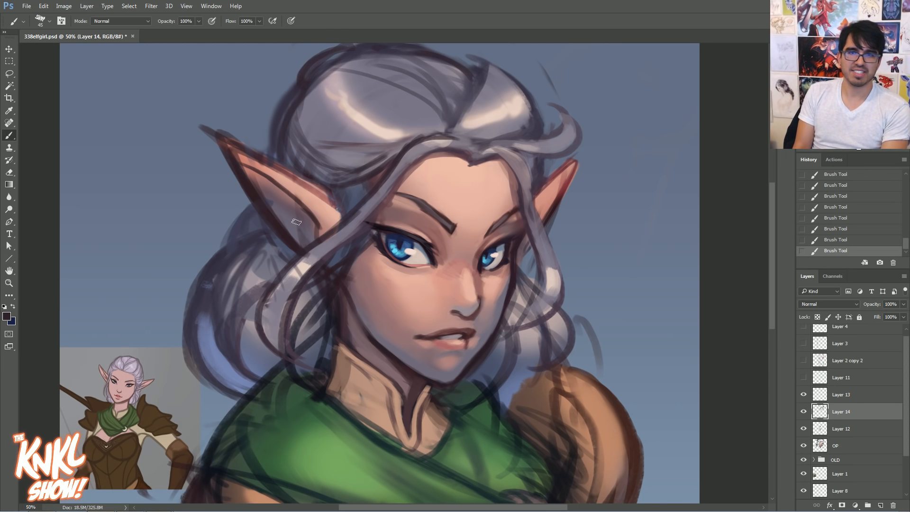
key(])
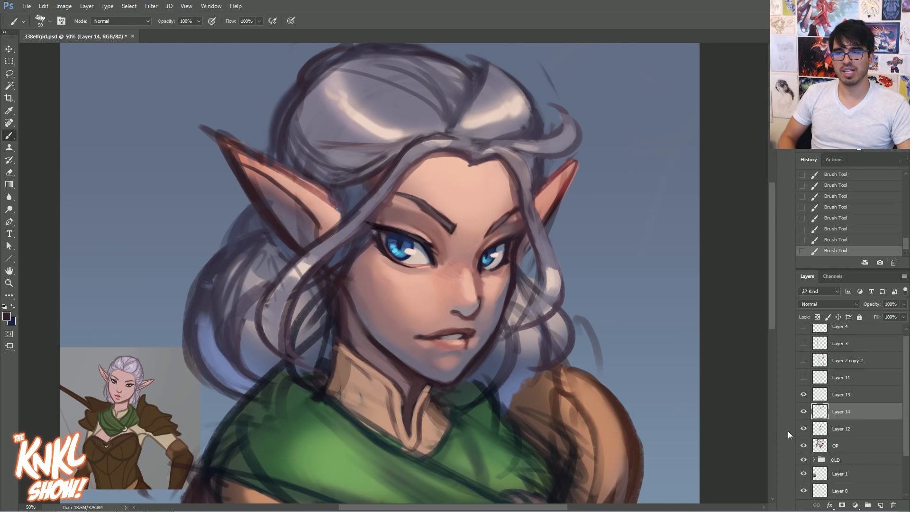
Add a new empty layer directly above Layer 14
key(ctrl+shift+n)
key(Return)
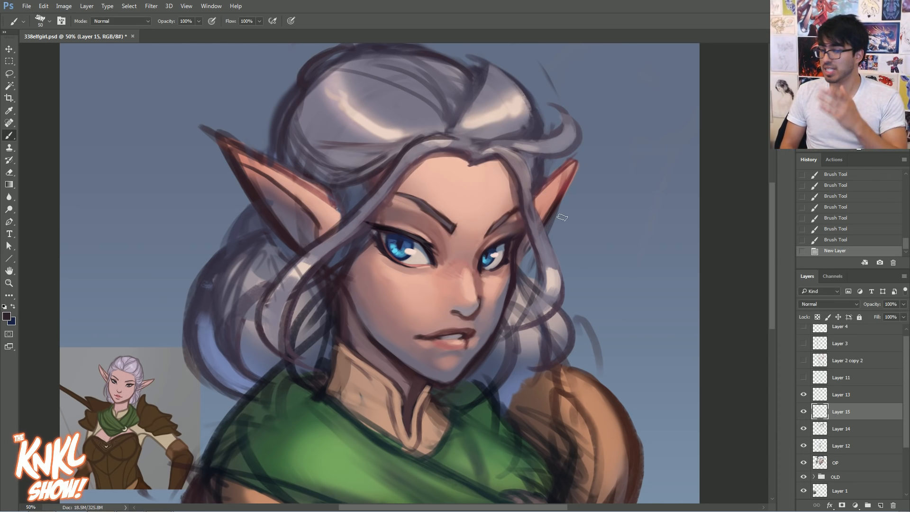
Paint over the dark hairline contour above the forehead with a sampled reddish skin tone, using a size 50 brush
key(ctrl+plus)
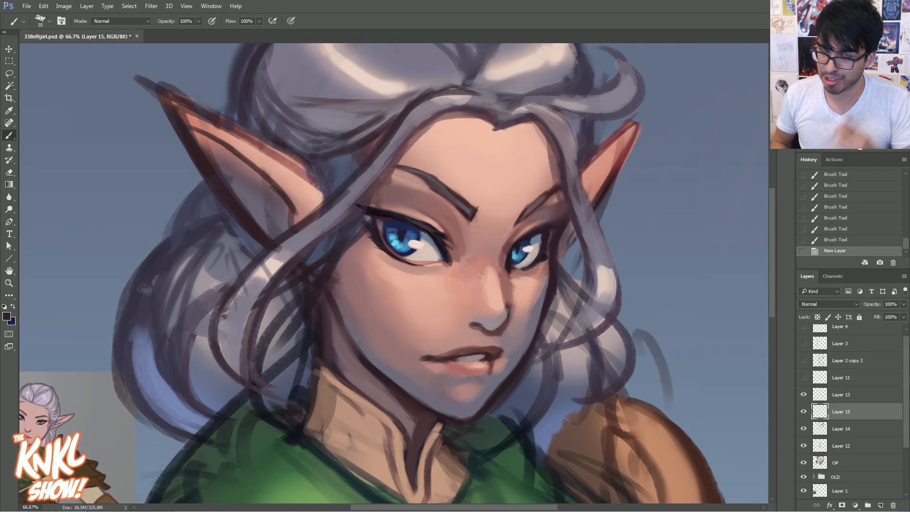
drag(643, 91, 714, 138)
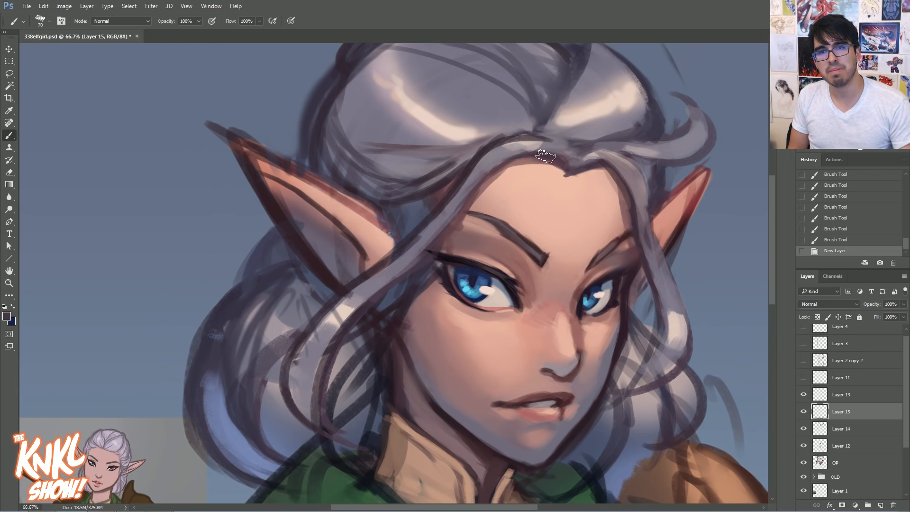
key(ctrl+plus)
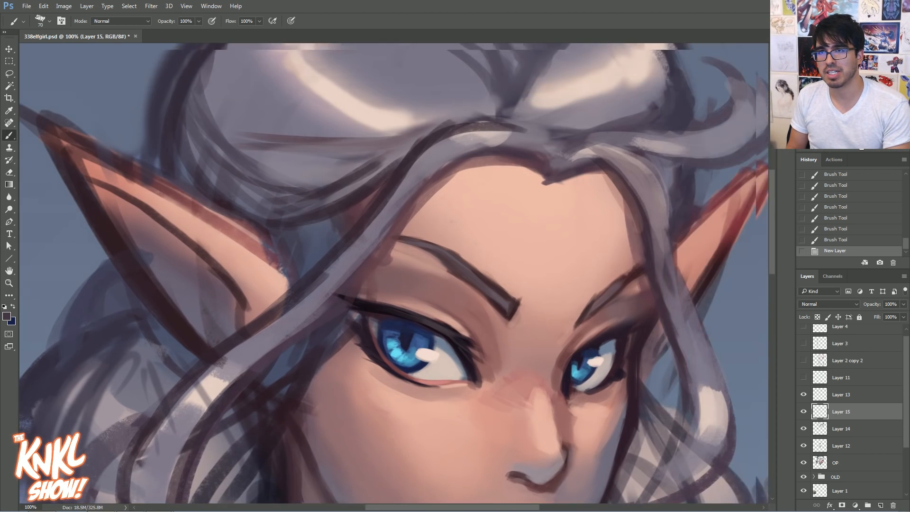
key(bracketleft)
key(bracketleft)
mouse_move(465, 165)
mouse_down()
mouse_move(519, 164)
mouse_move(441, 181)
mouse_up()
alt+click(431, 188)
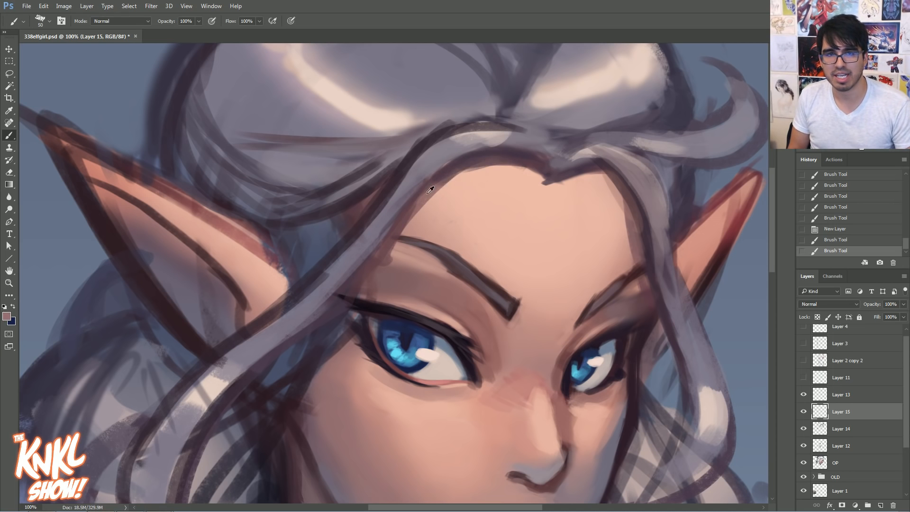
drag(406, 214, 486, 162)
mouse_move(434, 179)
mouse_down()
mouse_move(550, 165)
mouse_move(424, 187)
mouse_up()
Smooth the near hair lock sweeping from the parting along the forehead with a grey hair tone
mouse_move(389, 237)
mouse_down()
mouse_move(465, 175)
mouse_move(518, 162)
mouse_move(526, 142)
mouse_up()
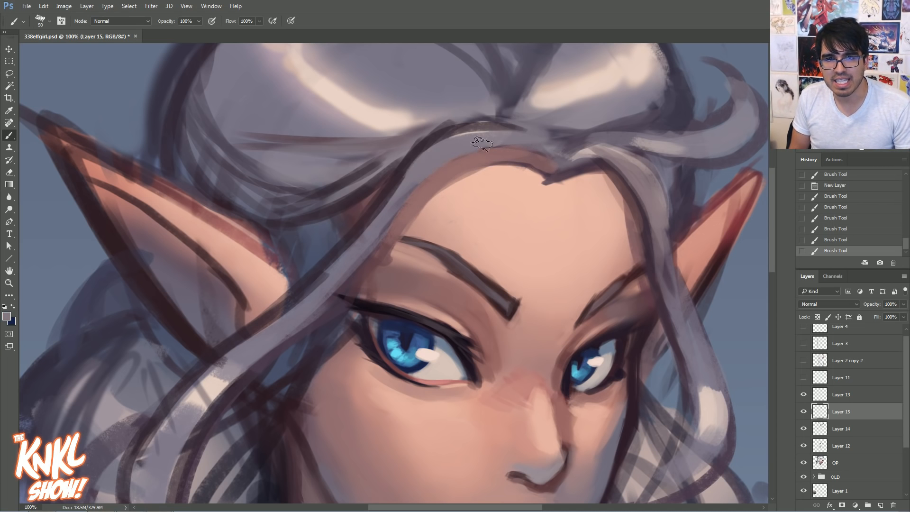
drag(531, 142, 419, 180)
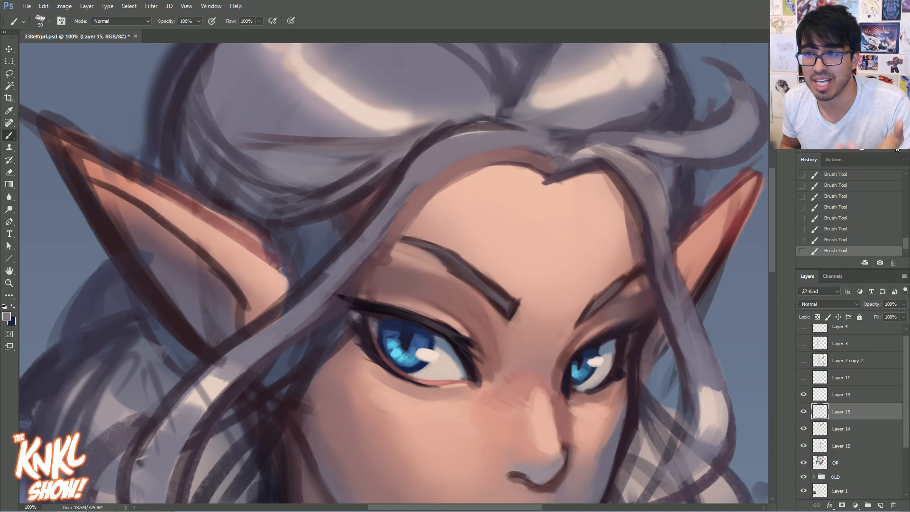
key(ctrl+plus)
drag(574, 193, 571, 368)
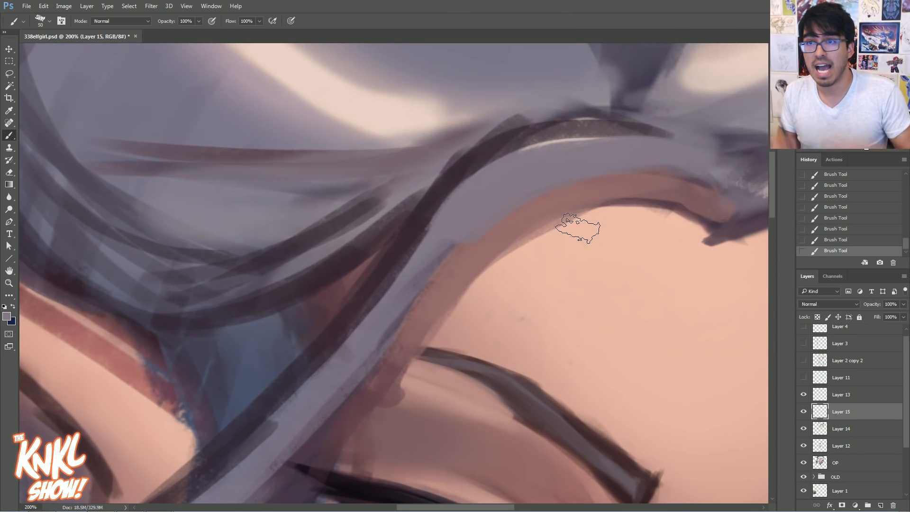
key(ctrl+minus)
key(ctrl+minus)
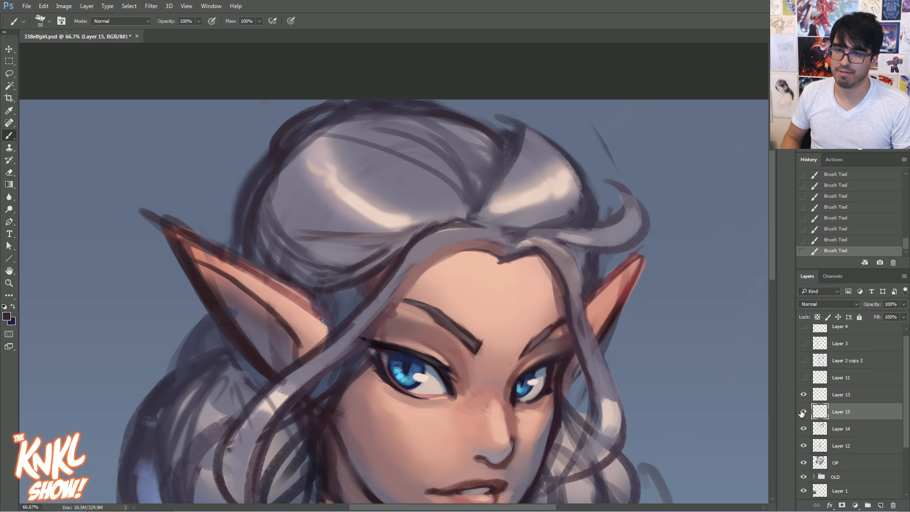
Repaint the near side of the forehead hairline contour with dark purple #2a1a26 and a size 30 brush
click(6, 316)
click(213, 279)
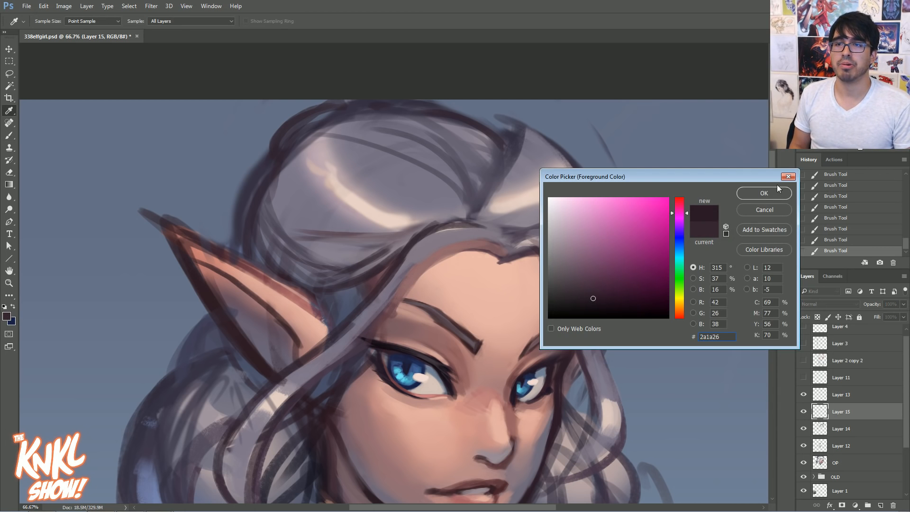
click(774, 190)
key(ctrl+1)
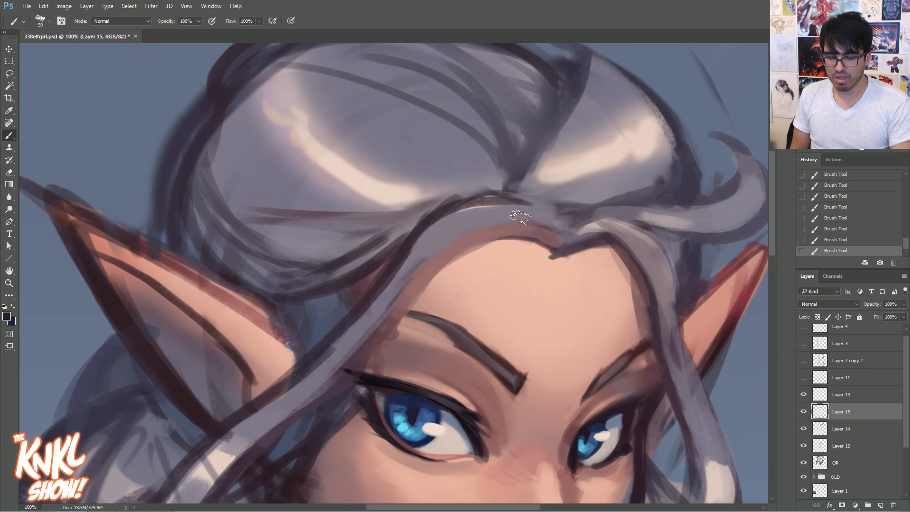
key(bracketleft)
key(bracketleft)
mouse_move(558, 246)
mouse_down()
mouse_move(506, 223)
mouse_move(412, 290)
mouse_up()
key(bracketleft)
mouse_move(468, 236)
mouse_down()
mouse_move(387, 318)
mouse_move(510, 232)
mouse_move(449, 250)
mouse_move(408, 289)
mouse_up()
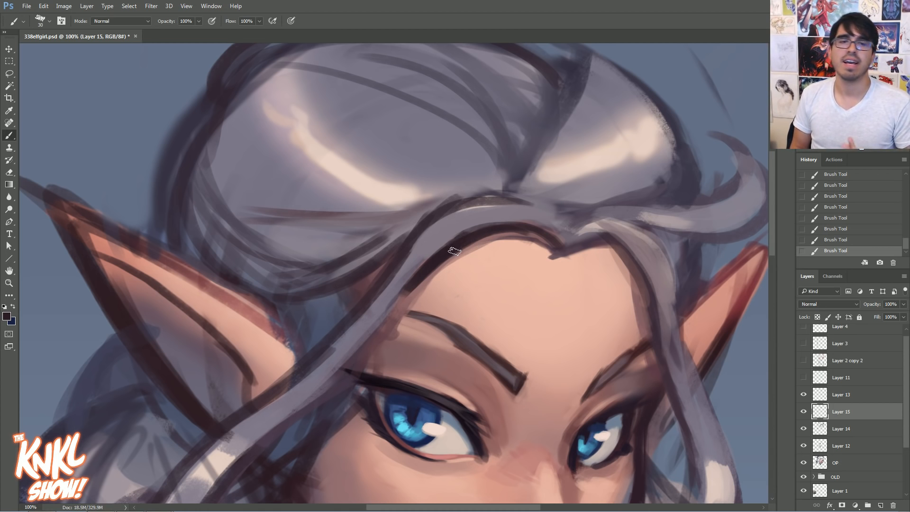
Try broader dark strokes along the forehead hairline with a size 45 brush
click(7, 316)
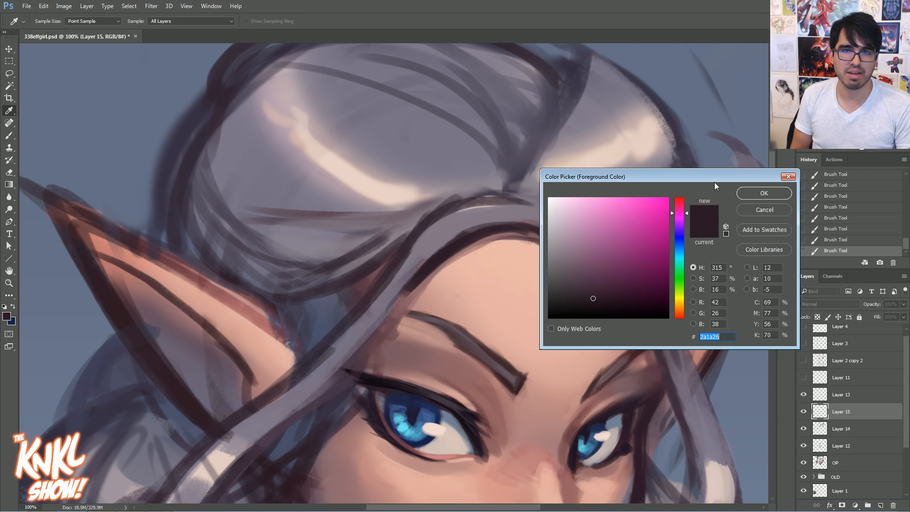
click(766, 213)
key(ctrl+plus)
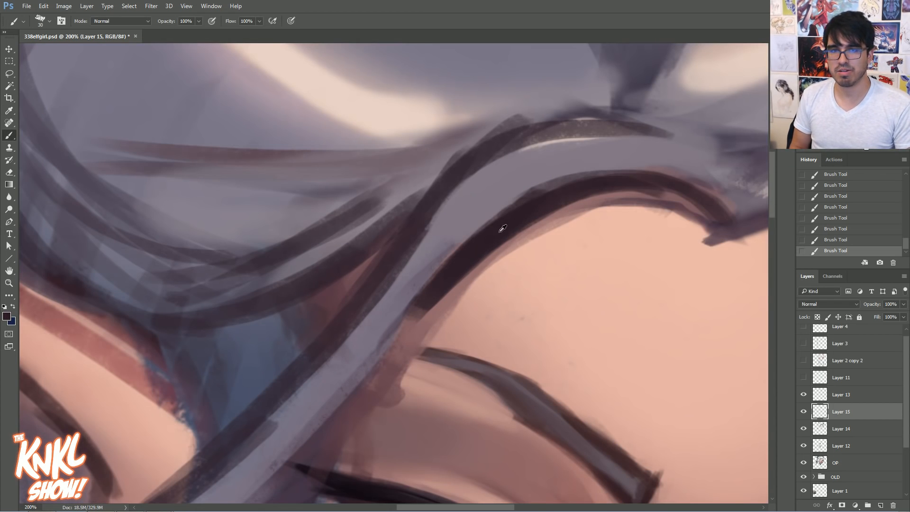
key(bracketright)
mouse_move(697, 216)
mouse_down()
mouse_move(616, 196)
mouse_move(332, 412)
mouse_up()
key(ctrl+z)
drag(646, 204, 356, 443)
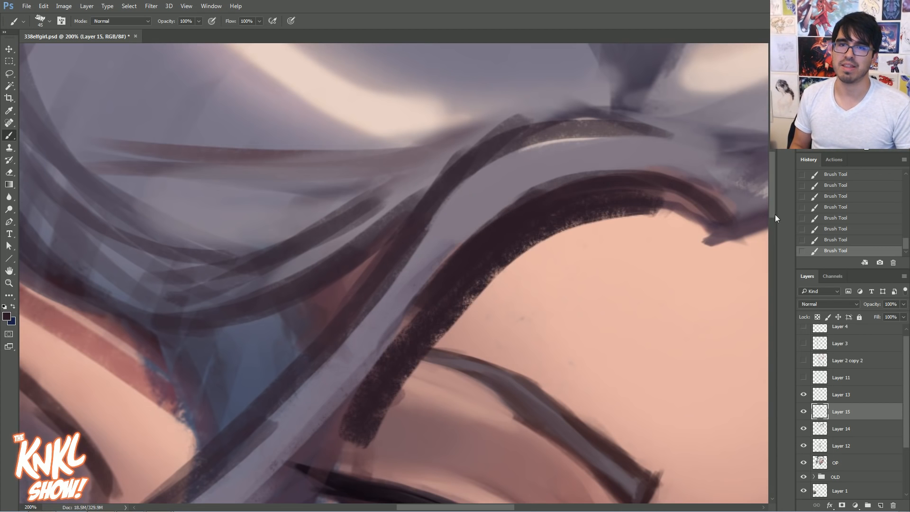
key(ctrl+z)
Choose a lighter reddish brown paint colour and brush it along the lower edge of the dark hairline contour
click(7, 316)
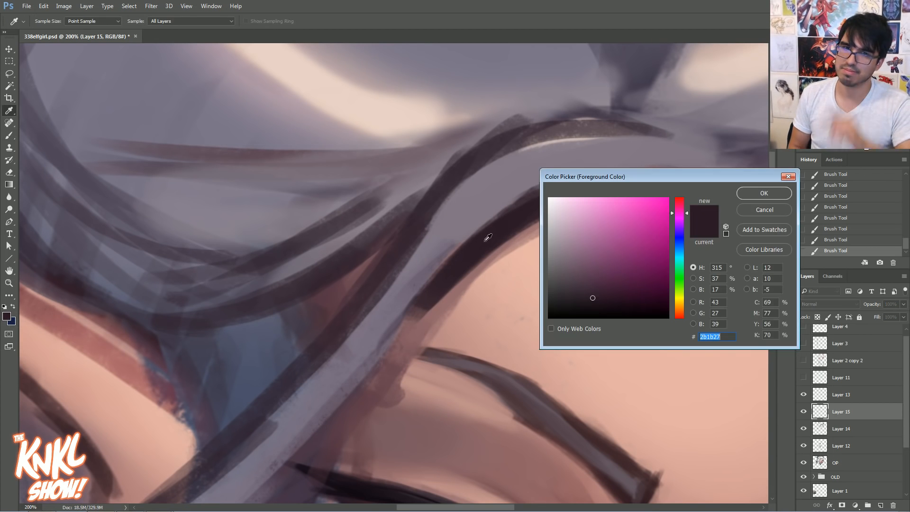
click(456, 277)
click(449, 292)
click(454, 279)
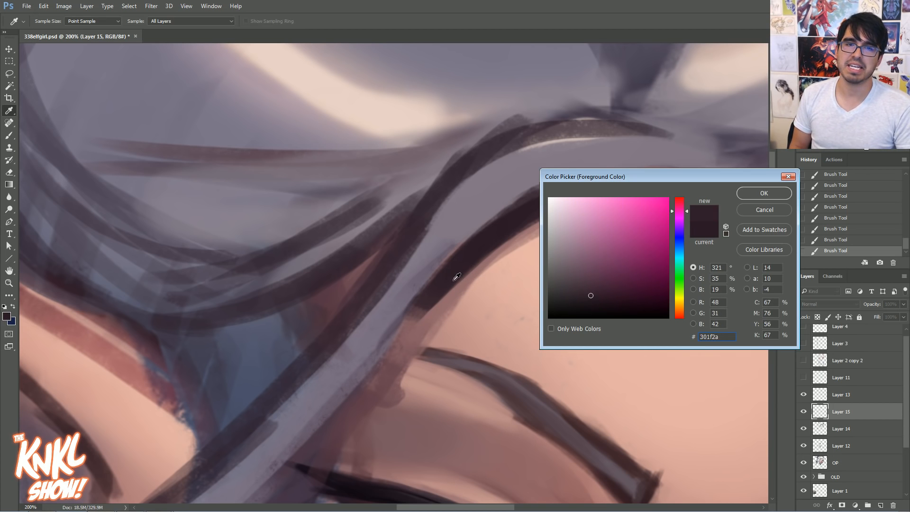
mouse_move(602, 285)
mouse_down()
mouse_move(592, 271)
mouse_move(579, 278)
mouse_up()
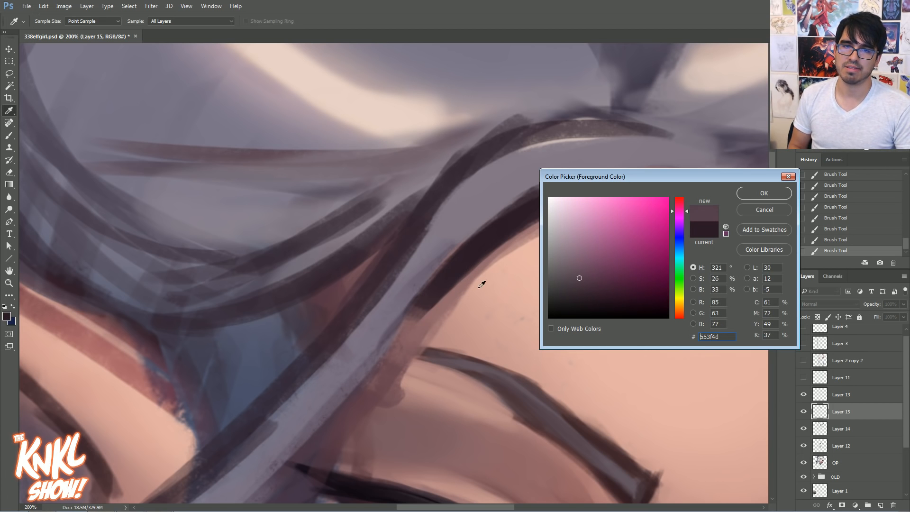
click(462, 288)
drag(608, 246, 597, 273)
key(Return)
key(b)
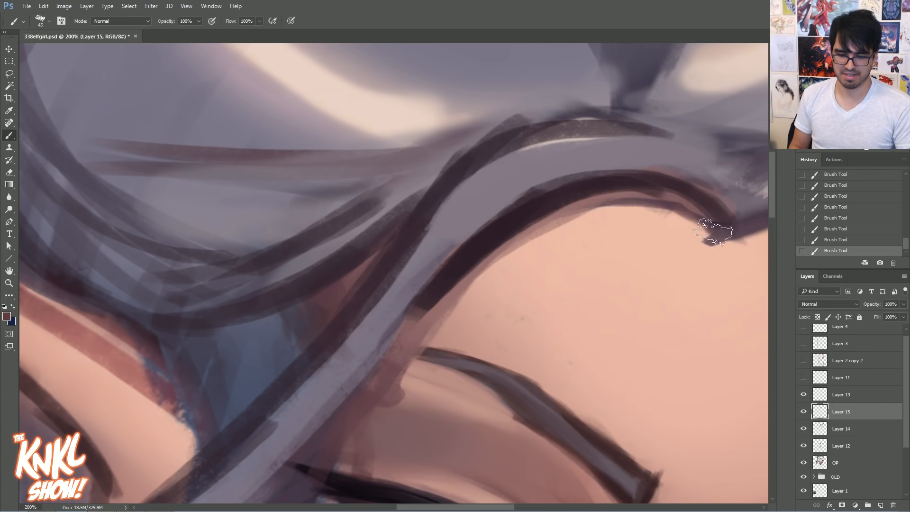
mouse_move(426, 312)
mouse_down()
mouse_move(513, 219)
mouse_move(615, 188)
mouse_up()
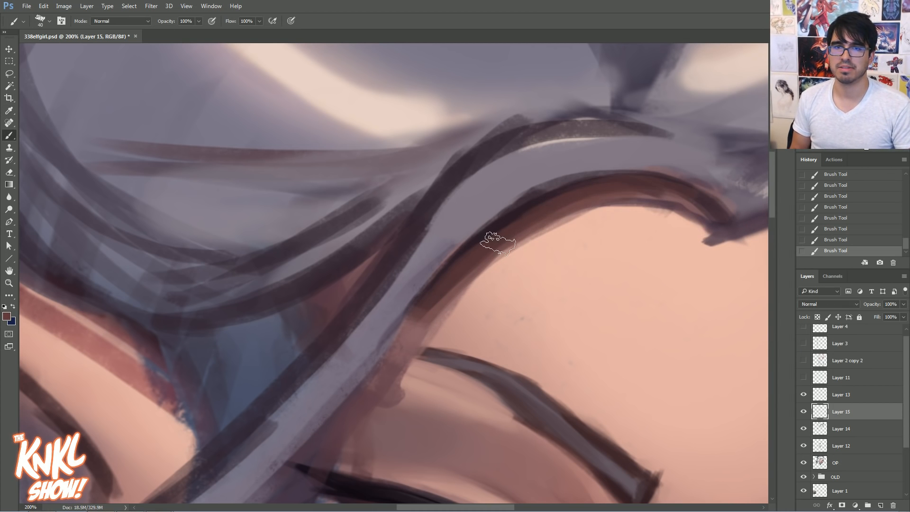
Shift the paint hue toward magenta and recolour the lower edge of the hairline contour with a size 40 brush
click(6, 316)
click(681, 207)
click(764, 193)
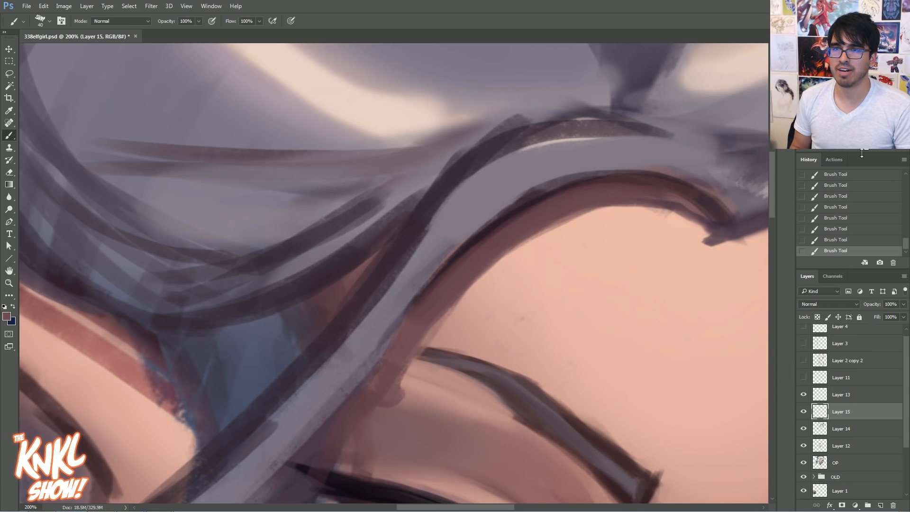
key(ctrl+minus)
key(ctrl+minus)
drag(518, 315, 556, 265)
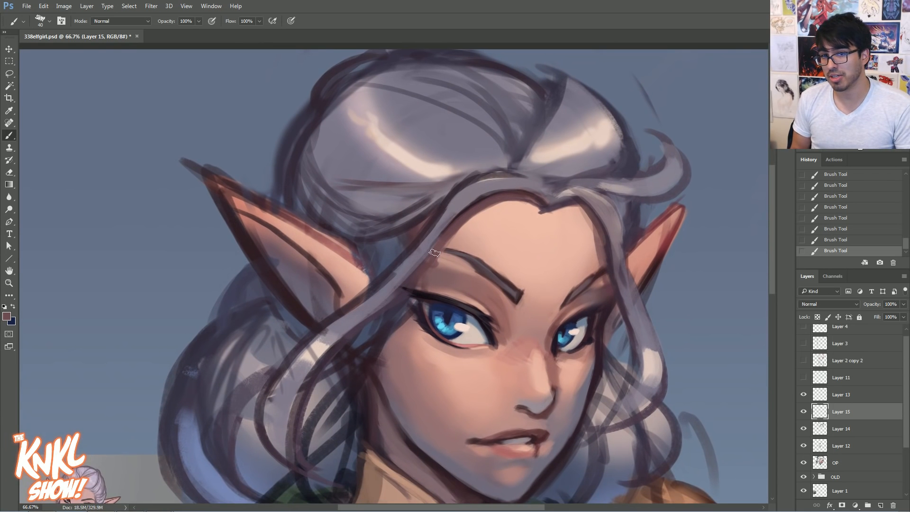
Paint light grey hair strands from the parting toward the far side of the crown
key(bracketright)
key(bracketleft)
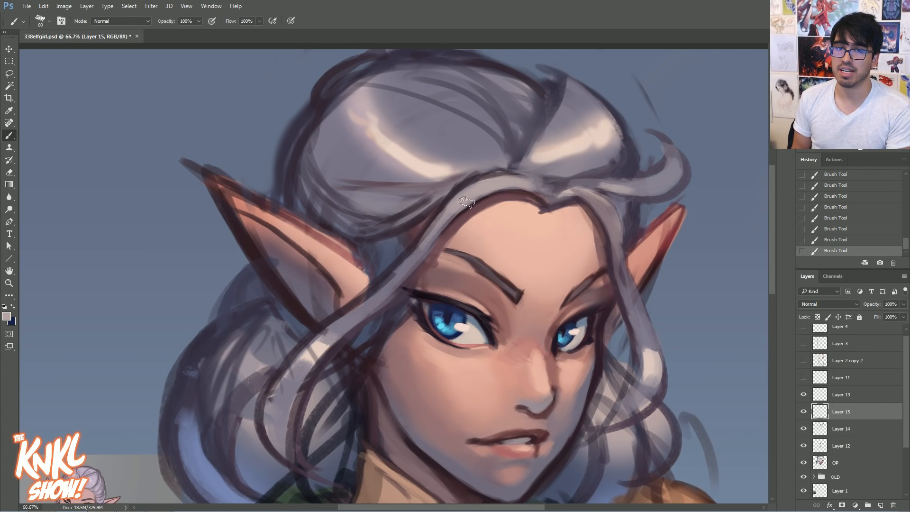
mouse_move(556, 196)
mouse_down()
mouse_move(590, 201)
mouse_move(614, 228)
mouse_move(559, 204)
mouse_move(585, 197)
mouse_move(606, 225)
mouse_move(561, 194)
mouse_move(614, 183)
mouse_move(603, 187)
mouse_move(575, 167)
mouse_move(620, 170)
mouse_move(633, 147)
mouse_move(619, 160)
mouse_move(622, 136)
mouse_up()
Paint thin light strands sweeping from the parting across the near side of the hair with a size 20 brush
key([)
key([)
key([)
key([)
key([)
key([)
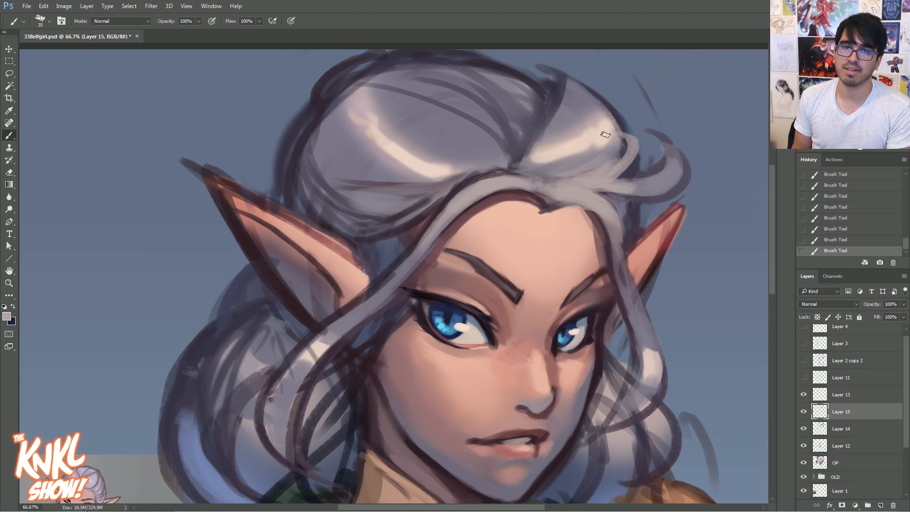
drag(550, 184, 465, 154)
mouse_move(536, 179)
mouse_down()
mouse_move(484, 169)
mouse_move(427, 211)
mouse_up()
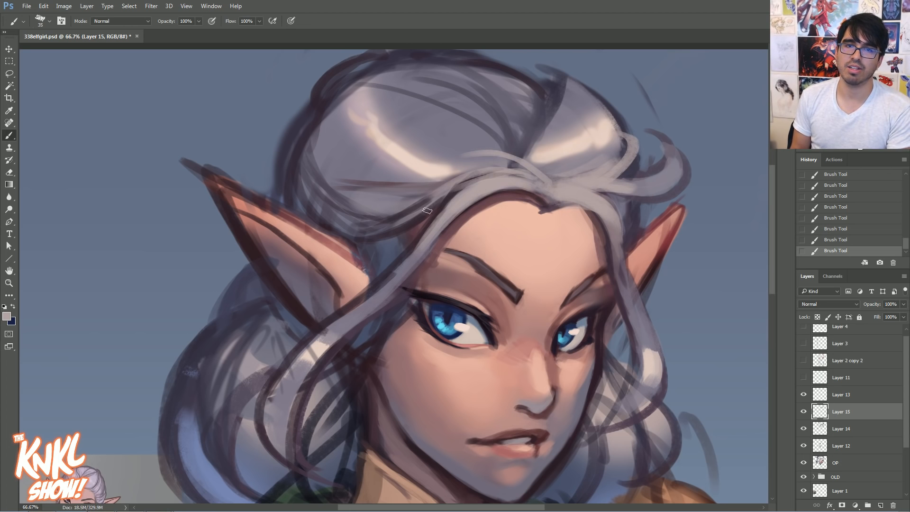
drag(517, 182, 421, 198)
drag(476, 182, 370, 202)
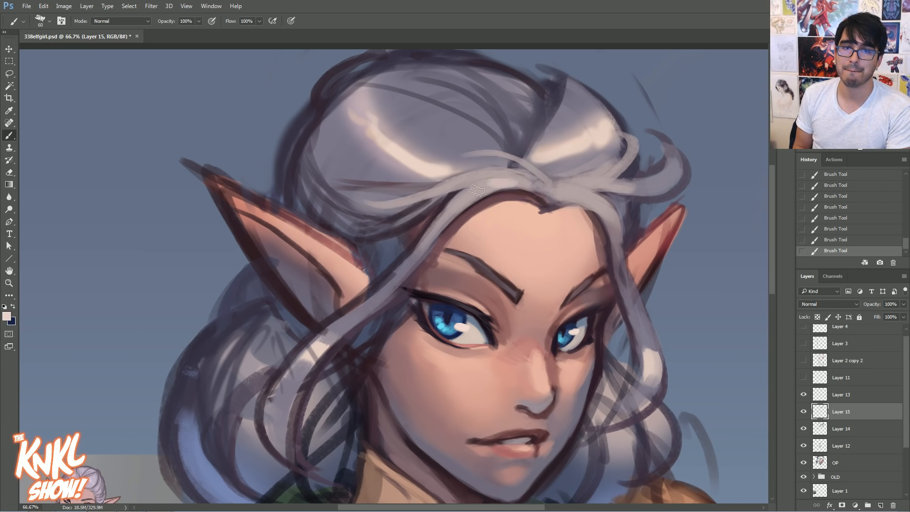
Add cream highlights and darker separating strokes to the strands around the parting and the far crown section
key(bracketright)
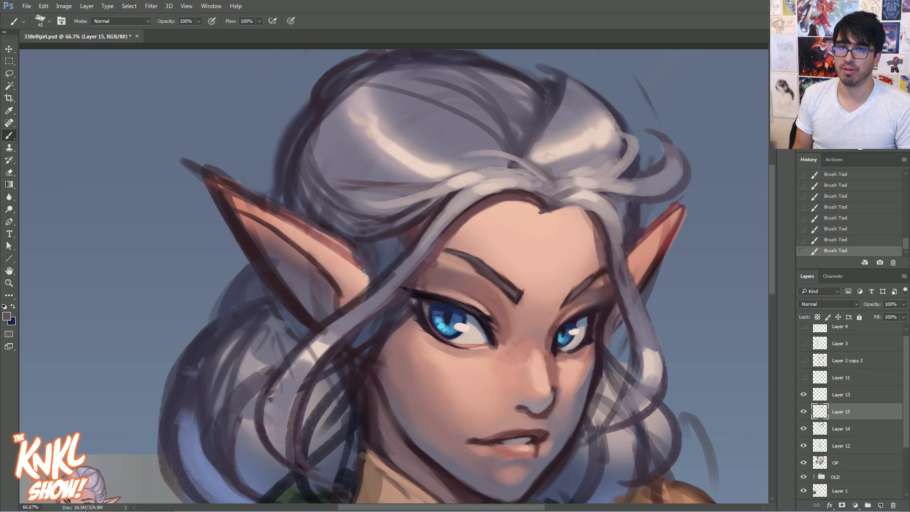
key(ctrl+minus)
drag(552, 192, 601, 105)
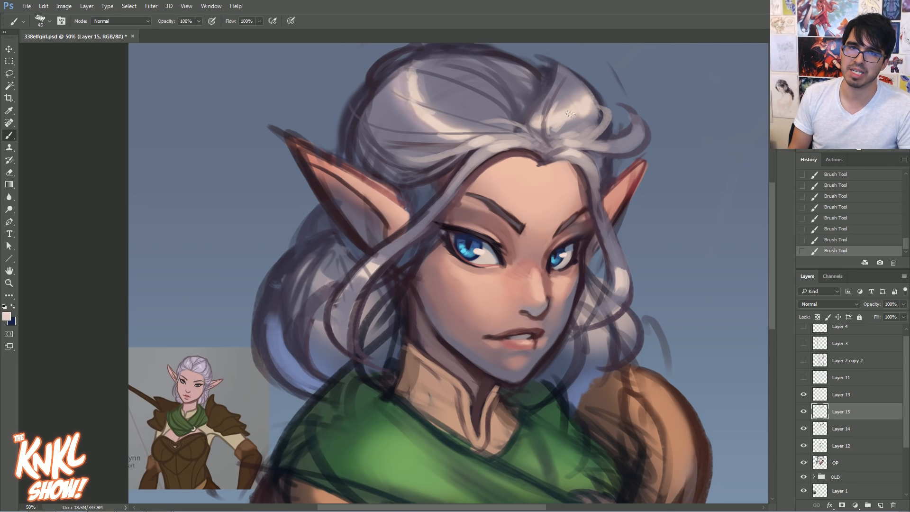
drag(583, 105, 575, 81)
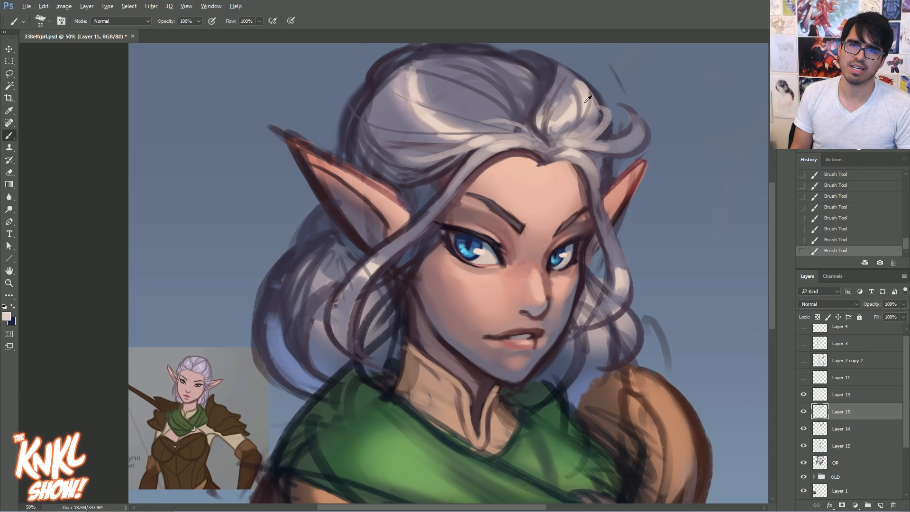
Shade the upper part of the far hair lock with a grey purple tone and a size 100 brush
key(bracketright)
key(bracketright)
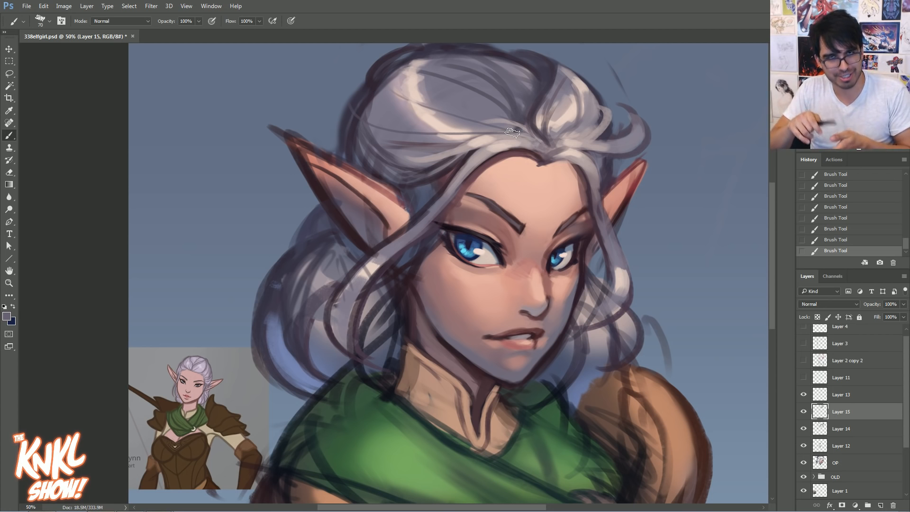
key(bracketright)
key(bracketright)
drag(590, 172, 600, 206)
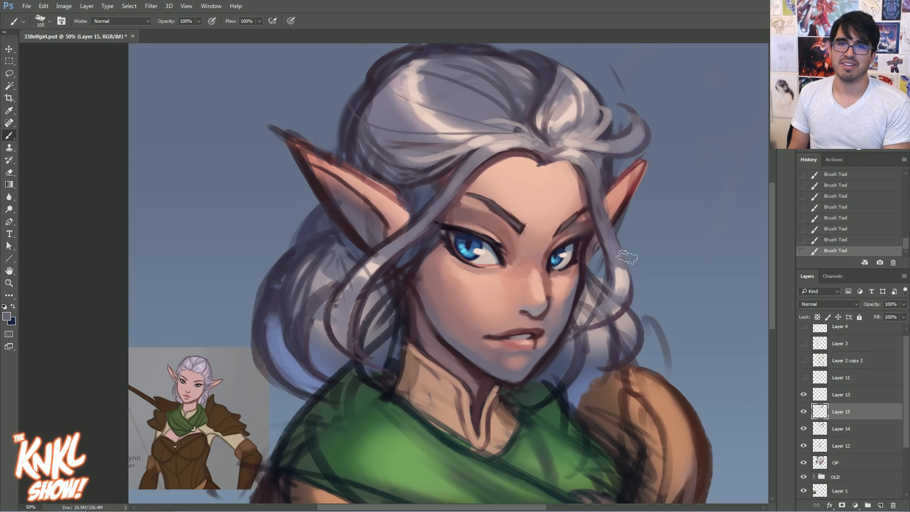
alt+click(593, 204)
drag(591, 173, 605, 237)
key(ctrl+z)
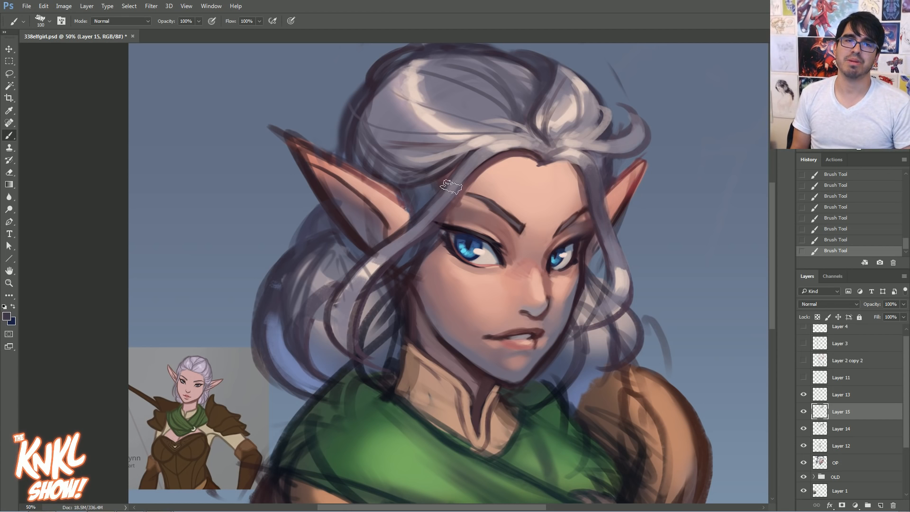
Shade the near hair lock and the hairline around the forehead with sampled dark and reddish tones, using brush sizes 175 and 80
key(bracketright)
key(bracketright)
key(bracketright)
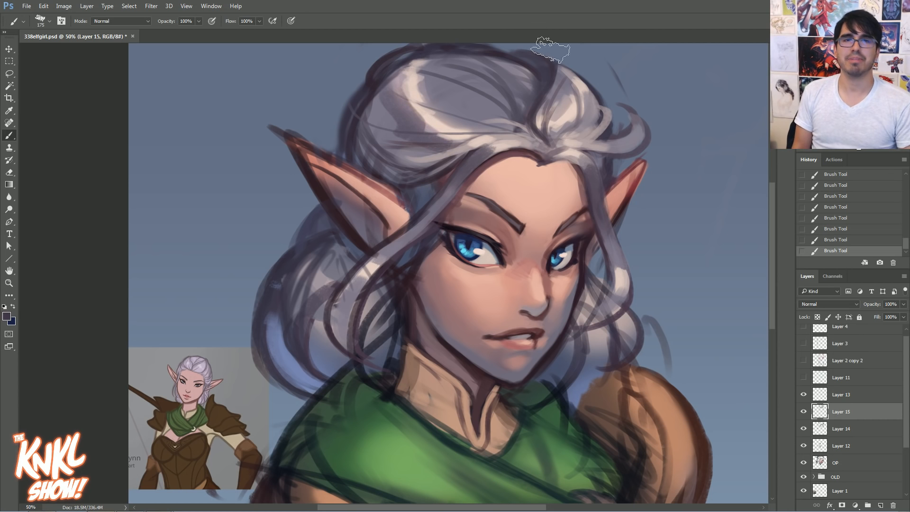
mouse_move(548, 510)
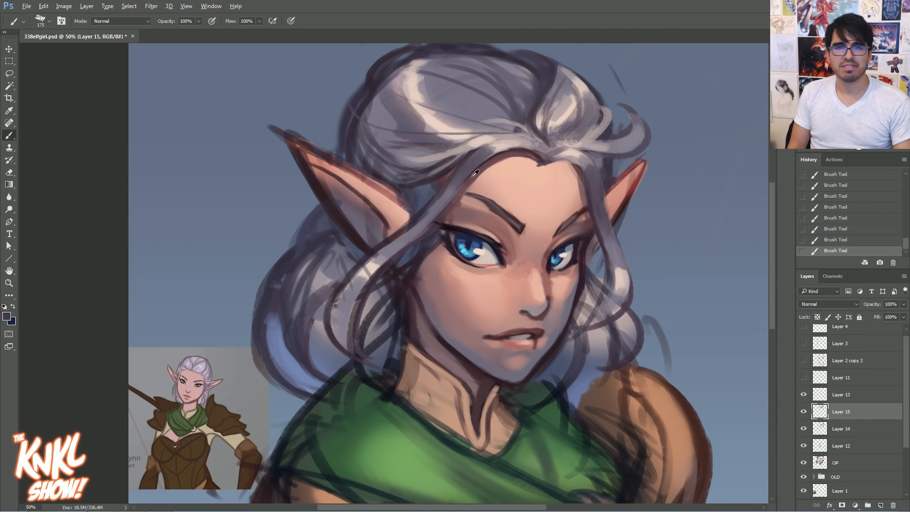
key(bracketleft)
key(bracketleft)
key(bracketleft)
key(bracketleft)
key(bracketleft)
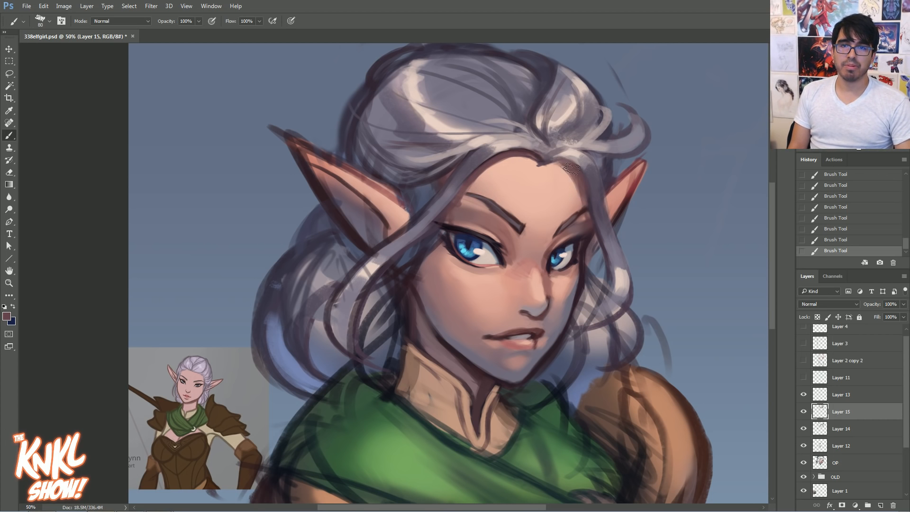
drag(603, 302, 605, 258)
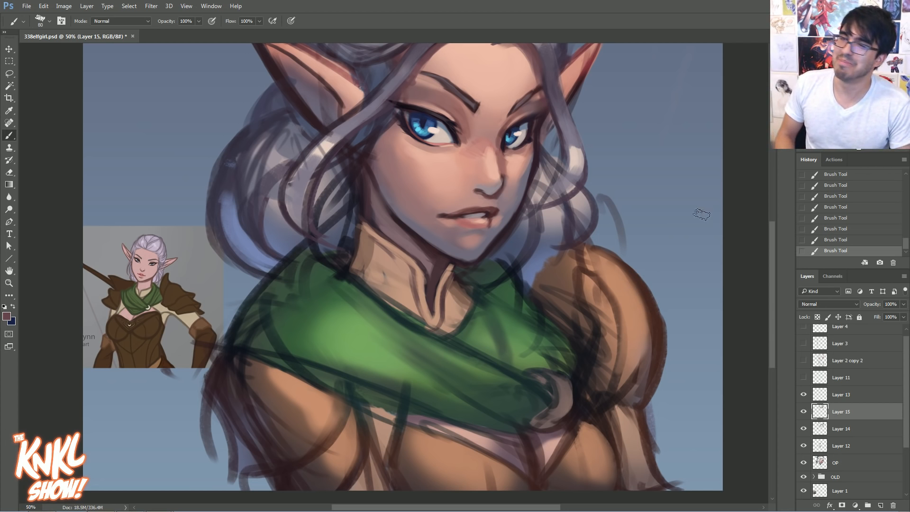
Add a new layer above Layer 15 and paint over the point of the bodice neckline with a reddish brown tone
click(805, 410)
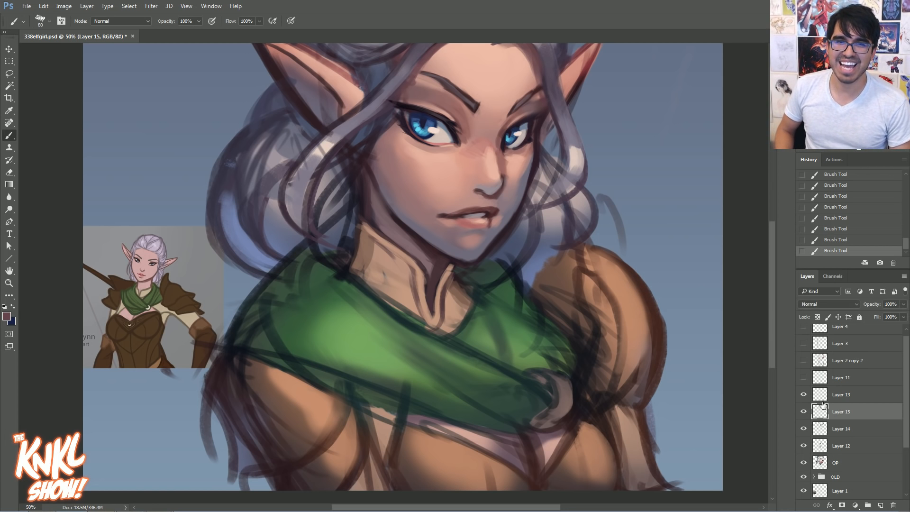
key(ctrl+shift+alt+n)
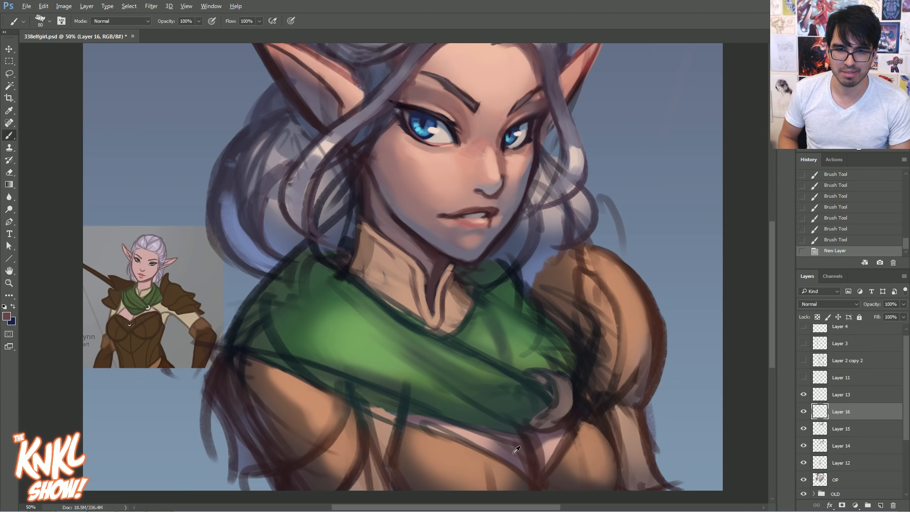
key(bracketright)
mouse_move(525, 464)
mouse_down()
mouse_move(500, 428)
mouse_move(524, 462)
mouse_up()
drag(507, 446, 515, 457)
drag(480, 427, 527, 465)
mouse_move(519, 455)
mouse_down()
mouse_move(529, 465)
mouse_move(537, 446)
mouse_up()
Refine the outline around the neckline point with a sampled dark tone and a smaller brush
alt+click(535, 466)
key(bracketleft)
key(bracketleft)
key(bracketleft)
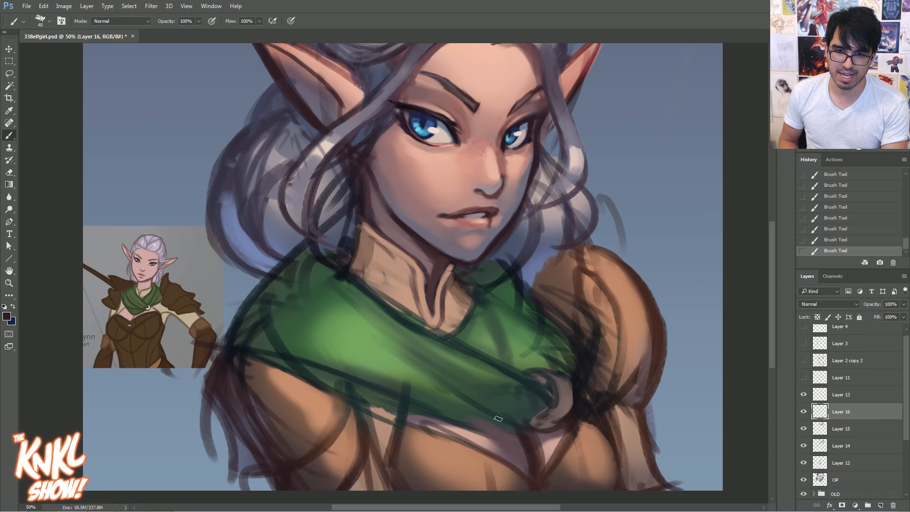
key(bracketleft)
mouse_move(567, 454)
mouse_down()
mouse_move(579, 433)
mouse_move(570, 435)
mouse_up()
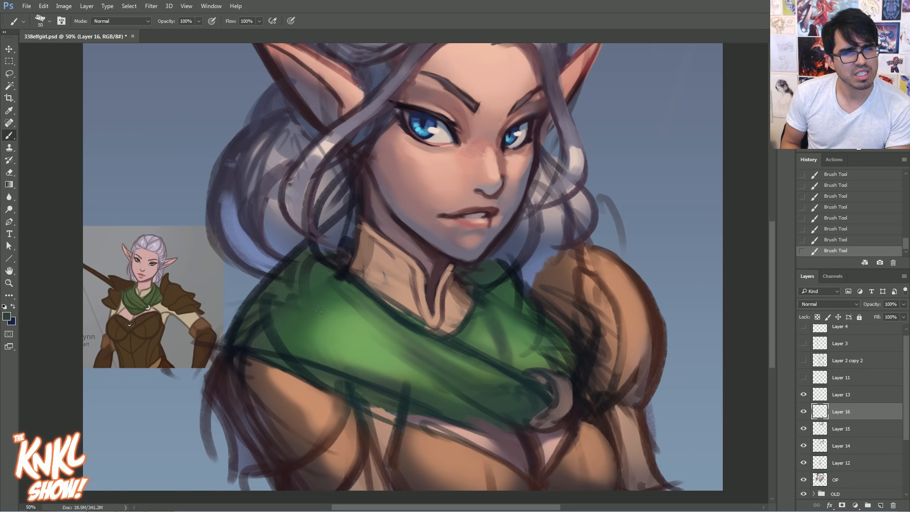
Darken the scarf's lower edge and paint a grey purple shadow on the chest beneath it with a size 90 brush
drag(301, 359, 420, 387)
mouse_move(332, 355)
mouse_down()
mouse_move(519, 415)
mouse_move(307, 368)
mouse_up()
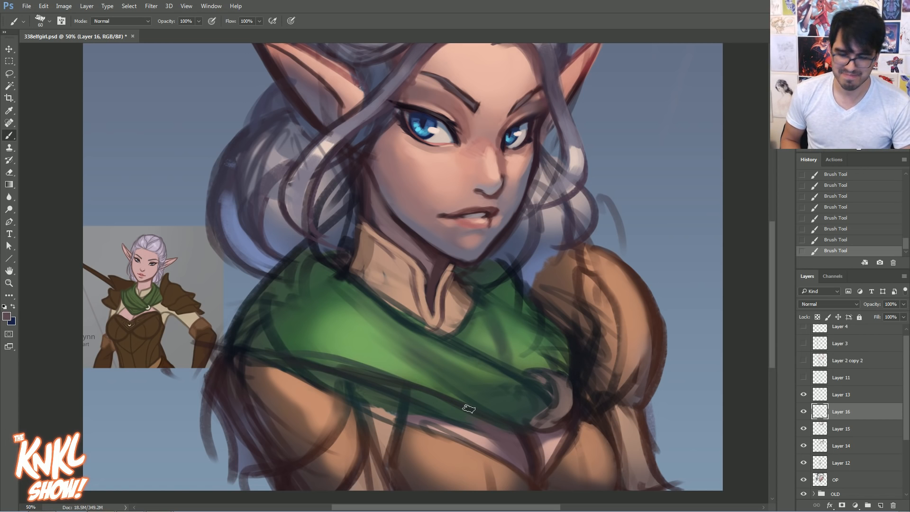
key(bracketright)
key(bracketright)
key(bracketright)
key(bracketright)
key(bracketright)
key(bracketleft)
key(bracketleft)
key(bracketleft)
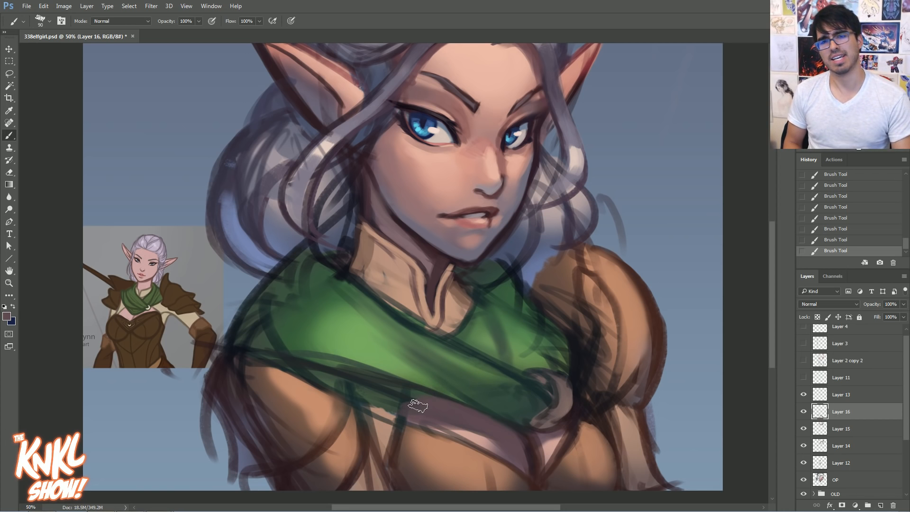
Cover the sketch lines on the near strap with sampled tan and repaint the chest skin beneath the scarf in light pink
alt+click(385, 430)
mouse_move(379, 432)
mouse_down()
mouse_move(374, 398)
mouse_move(394, 396)
mouse_move(369, 385)
mouse_move(396, 390)
mouse_up()
mouse_move(487, 445)
mouse_down()
mouse_move(440, 420)
mouse_move(492, 437)
mouse_move(469, 422)
mouse_move(499, 449)
mouse_move(431, 419)
mouse_move(495, 445)
mouse_move(473, 425)
mouse_move(434, 412)
mouse_up()
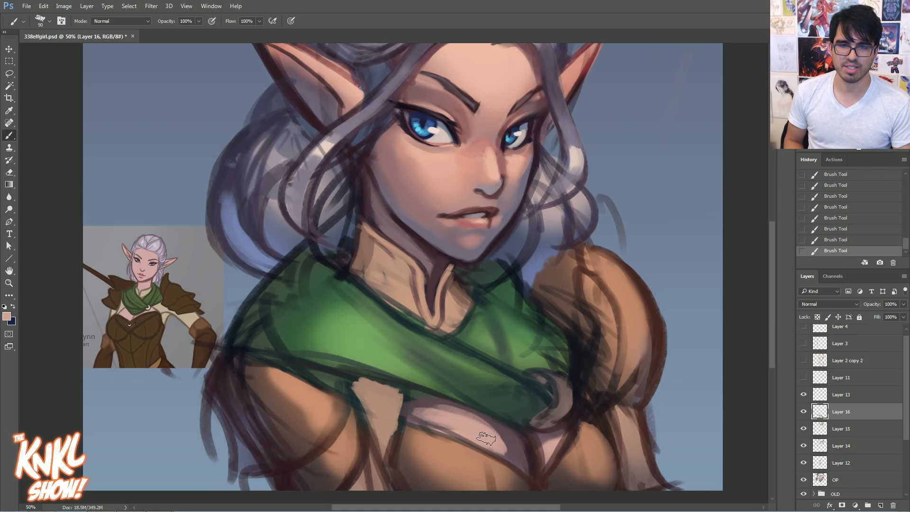
Switch to the K Soft brush at size 200 and sample a dark tone from the shadow beside the scarf clasp
right_click(535, 225)
click(561, 292)
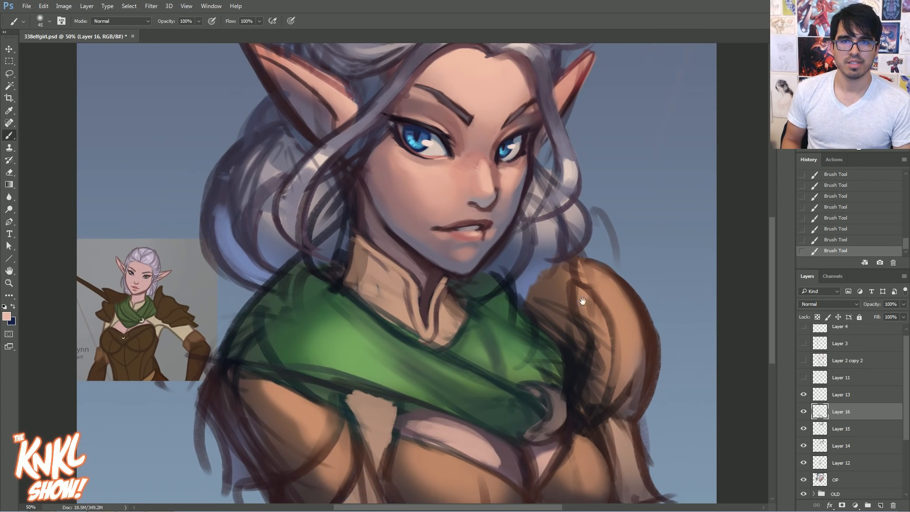
drag(582, 302, 587, 256)
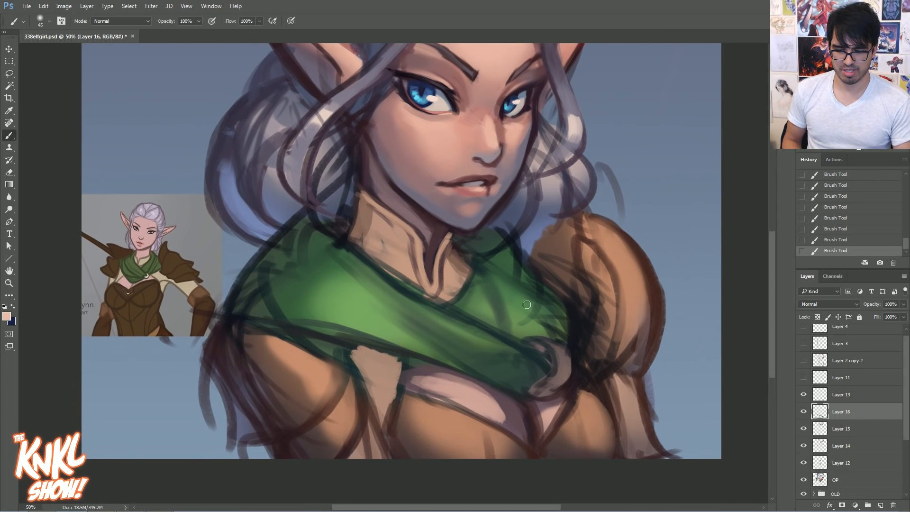
key(bracketright)
key(bracketright)
key(bracketright)
key(bracketright)
key(bracketright)
key(bracketright)
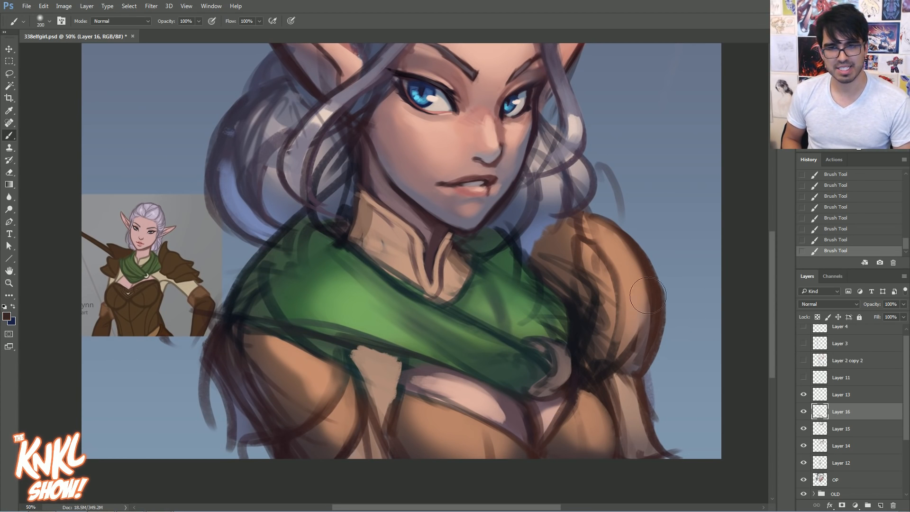
alt+click(576, 381)
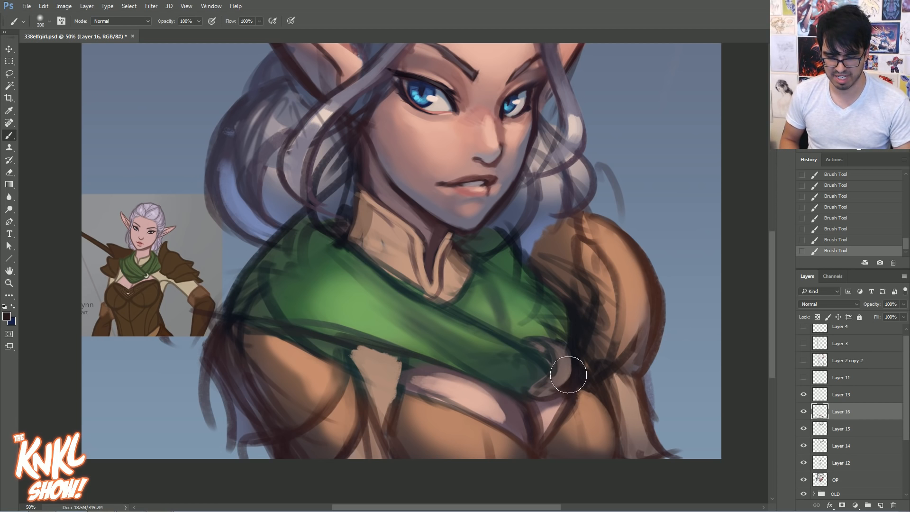
Paint the skin on the far side of the neckline opening in light pink, starting with brush size 50
key(bracketleft)
key(bracketleft)
key(bracketleft)
key(bracketleft)
key(bracketleft)
key(bracketleft)
mouse_move(550, 442)
mouse_down()
mouse_move(586, 393)
mouse_move(566, 432)
mouse_move(545, 426)
mouse_move(576, 403)
mouse_move(551, 424)
mouse_up()
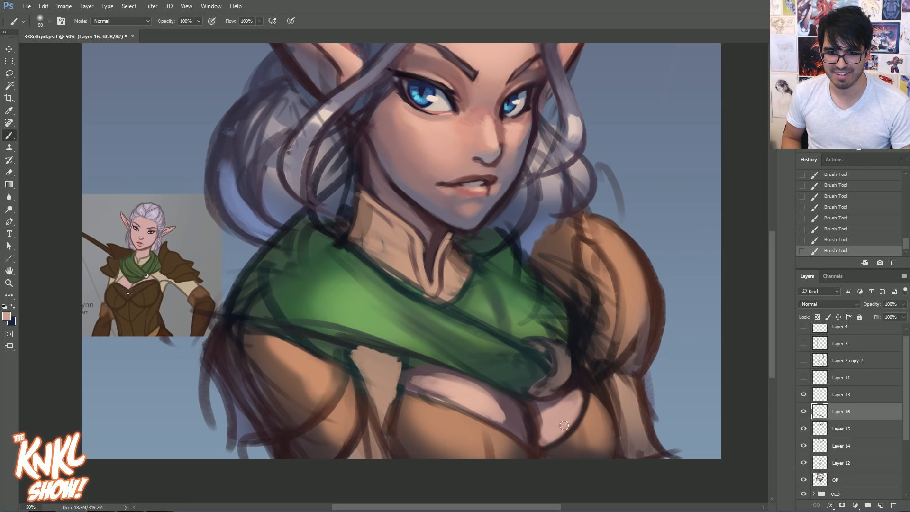
mouse_move(588, 396)
mouse_down()
mouse_move(541, 455)
mouse_move(538, 421)
mouse_up()
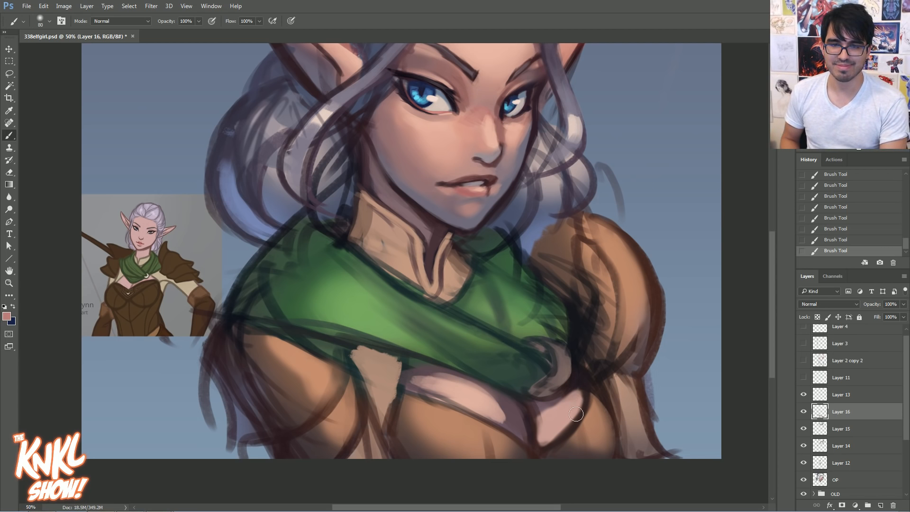
Blend sampled warm skin tones over the chest beneath the scarf with a soft size 300 brush
key(bracketright)
key(bracketright)
key(bracketright)
key(bracketright)
key(bracketright)
key(bracketright)
mouse_move(432, 371)
mouse_down()
mouse_move(497, 404)
mouse_move(442, 378)
mouse_up()
click(842, 240)
key(bracketleft)
alt+click(476, 397)
alt+click(561, 414)
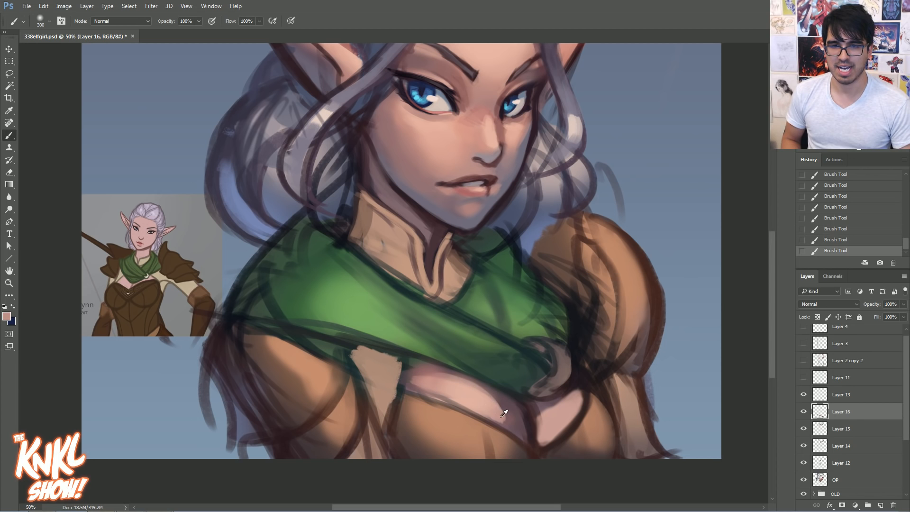
alt+click(457, 381)
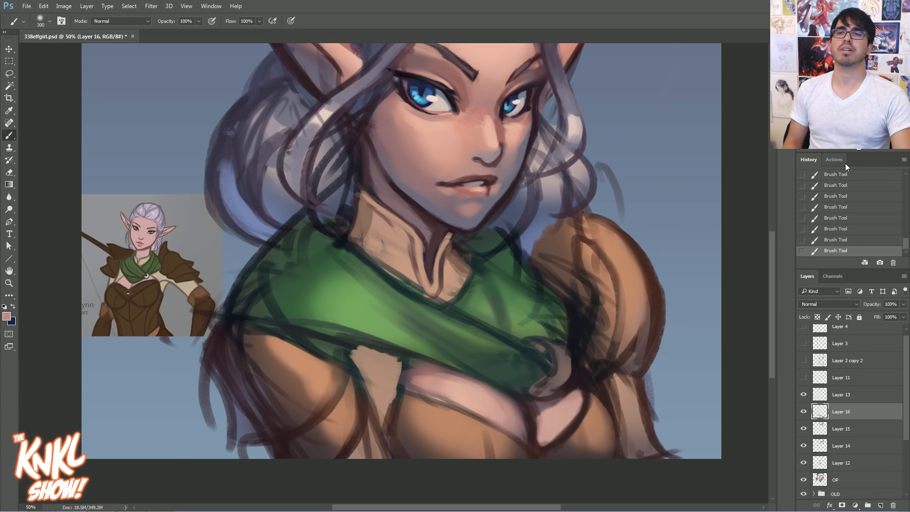
Flip the canvas horizontally
key(ctrl+shift+h)
drag(421, 324, 466, 369)
drag(517, 293, 650, 220)
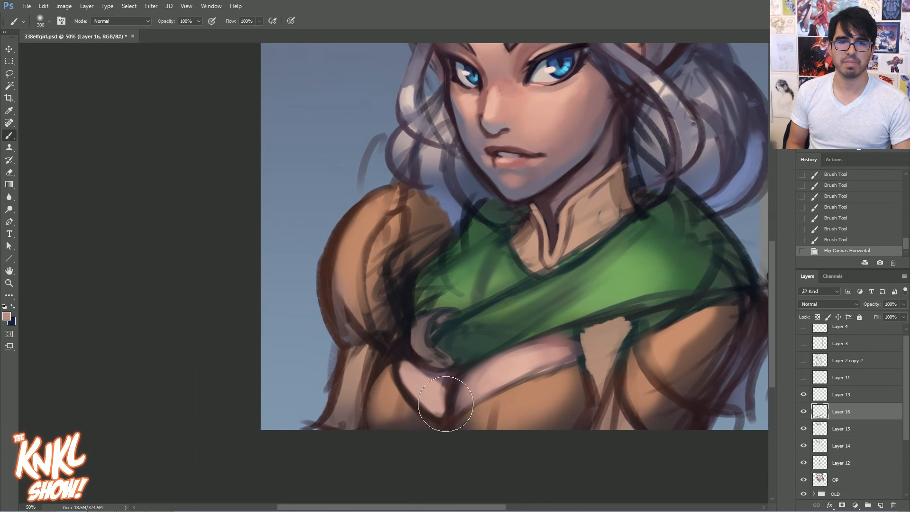
Repaint the shadow line at the centre of the chest with sampled tones and a smaller soft brush
alt+click(466, 391)
key([)
key([)
key([)
key([)
key([)
key([)
drag(461, 378, 457, 398)
mouse_move(462, 386)
mouse_down()
mouse_move(441, 398)
mouse_move(444, 417)
mouse_up()
alt+click(440, 397)
mouse_move(450, 385)
mouse_down()
mouse_move(443, 418)
mouse_move(457, 373)
mouse_move(446, 413)
mouse_move(462, 382)
mouse_move(442, 391)
mouse_move(428, 380)
mouse_move(535, 343)
mouse_move(547, 349)
mouse_move(448, 365)
mouse_move(456, 383)
mouse_move(450, 421)
mouse_up()
Blend the skin around the chest's centre line with sampled tones and an enlarged soft brush
alt+click(538, 345)
key(])
key(])
key(])
key(])
key(])
key(])
key(])
alt+click(458, 403)
alt+click(460, 400)
key([)
key([)
Switch to the CHALK NEW brush at size 90 for the chest and scarf area
right_click(514, 284)
click(550, 342)
drag(473, 246, 343, 322)
key(ctrl+plus)
drag(695, 303, 674, 224)
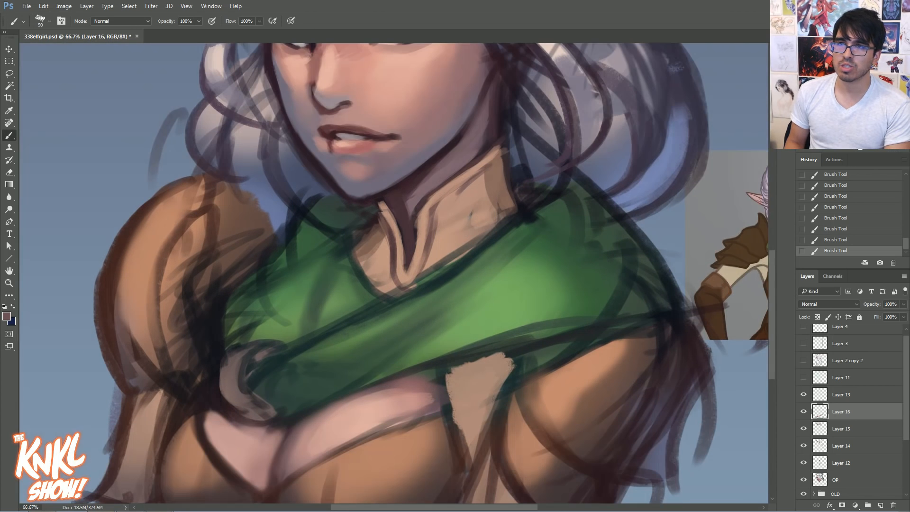
drag(406, 374, 530, 364)
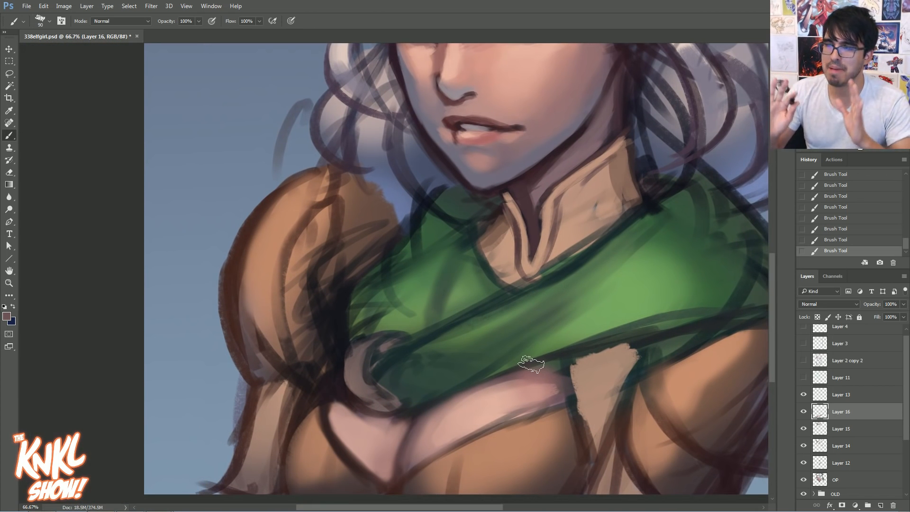
Try a hard dark line curving from the neckline point up to the scarf with a size 25 brush
alt+click(504, 186)
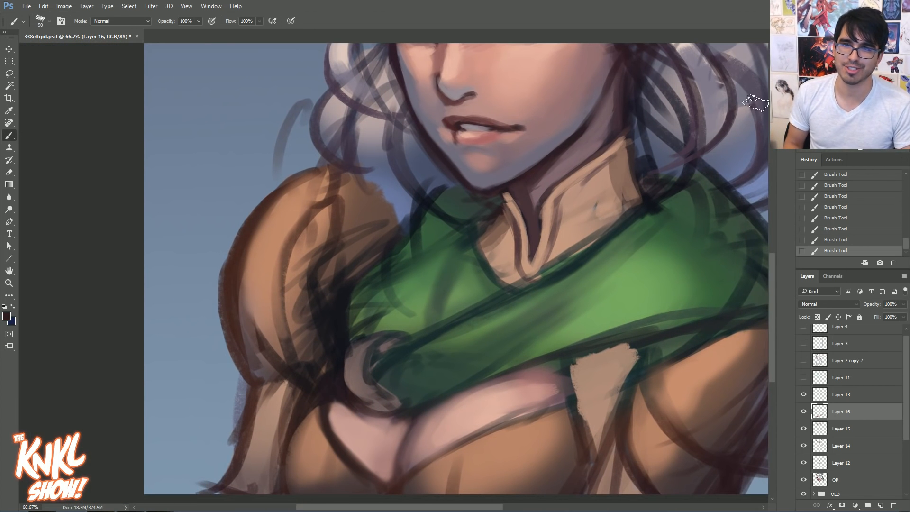
drag(677, 120, 553, 129)
key(bracketleft)
key(bracketleft)
key(bracketleft)
key(bracketleft)
key(bracketleft)
key(bracketleft)
key(bracketleft)
mouse_move(268, 492)
mouse_down()
mouse_move(279, 455)
mouse_move(301, 421)
mouse_move(325, 404)
mouse_up()
key(bracketleft)
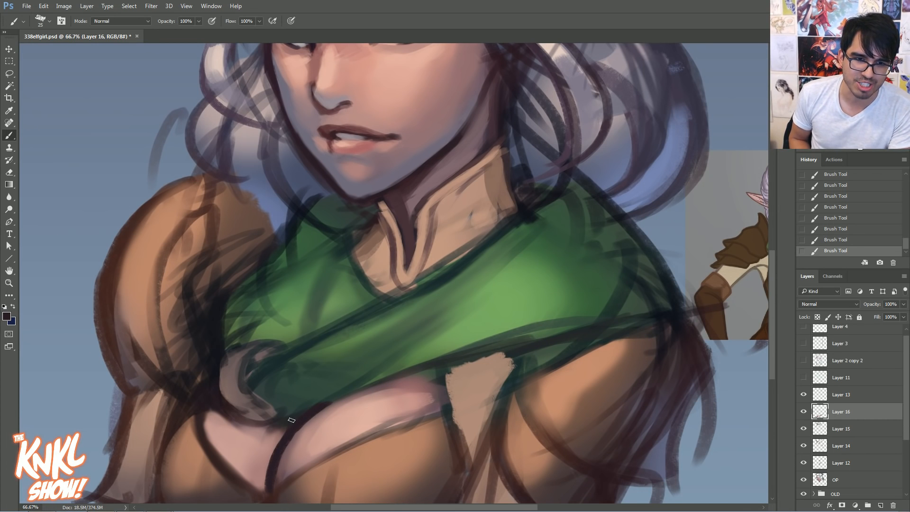
Try covering the clasp and lower scarf with a flat sampled skin tone at brush size 100
alt+click(270, 437)
key(bracketright)
key(bracketright)
key(bracketright)
key(bracketright)
key(bracketright)
key(bracketright)
key(bracketright)
key(bracketright)
key(bracketright)
key(bracketright)
mouse_move(242, 406)
mouse_down()
mouse_move(266, 422)
mouse_move(297, 394)
mouse_move(262, 362)
mouse_move(302, 388)
mouse_move(300, 398)
mouse_move(351, 377)
mouse_up()
Try short dark fold lines over the skin patch at brush size 30, and step back to before the trial strokes
alt+click(302, 422)
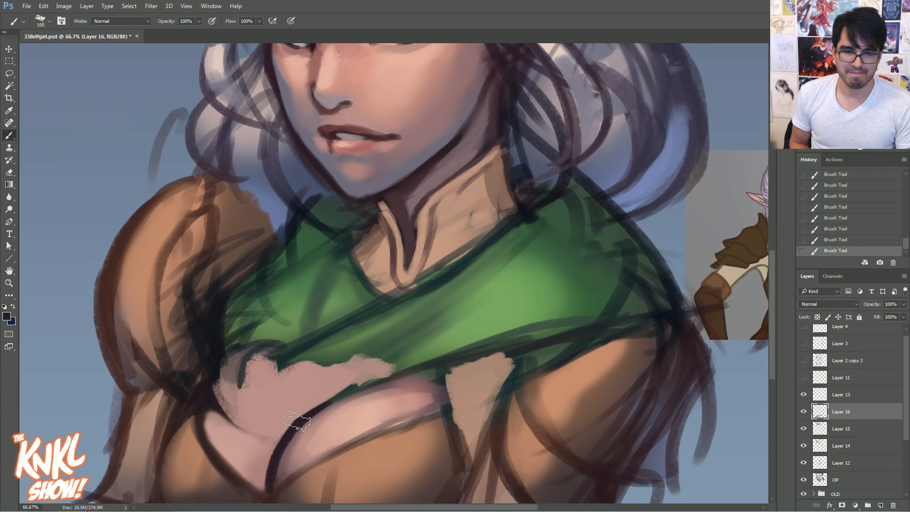
key(bracketleft)
key(bracketleft)
key(bracketleft)
key(bracketleft)
key(bracketleft)
key(bracketleft)
mouse_move(289, 387)
mouse_down()
mouse_move(291, 421)
mouse_move(353, 384)
mouse_up()
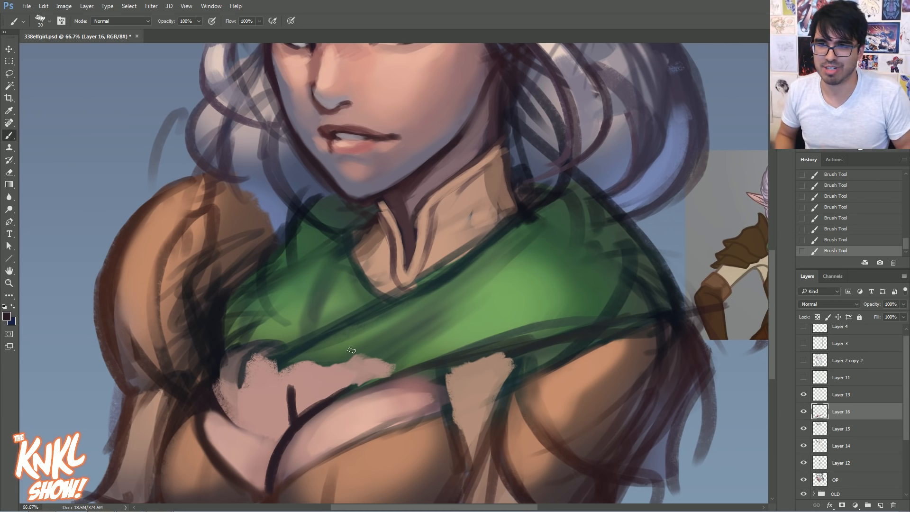
click(846, 217)
click(840, 228)
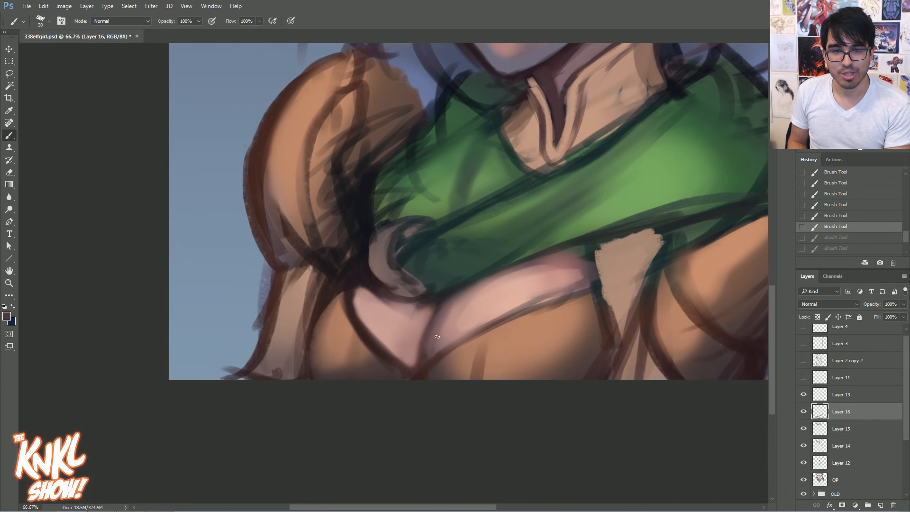
Touch up the base of the chest's centre line with a sampled tone and switch to the K Soft brush
drag(421, 360, 421, 360)
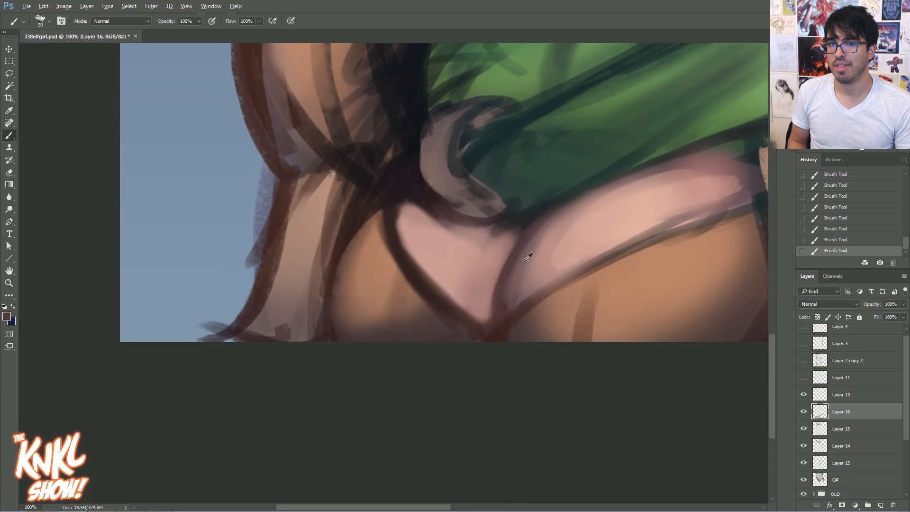
alt+click(503, 307)
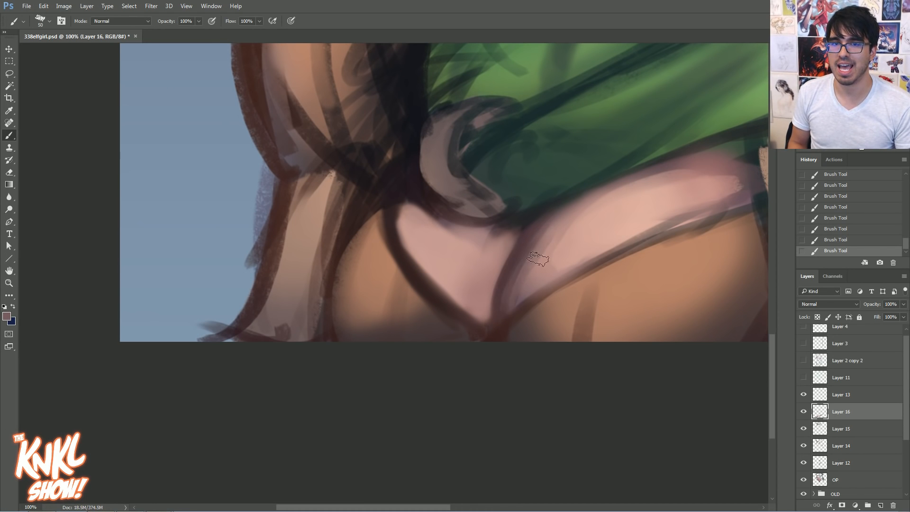
right_click(564, 223)
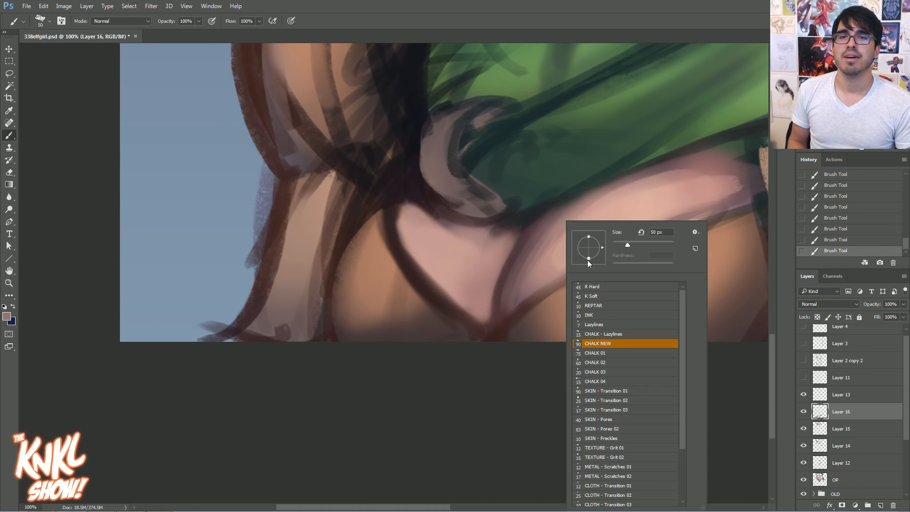
click(591, 296)
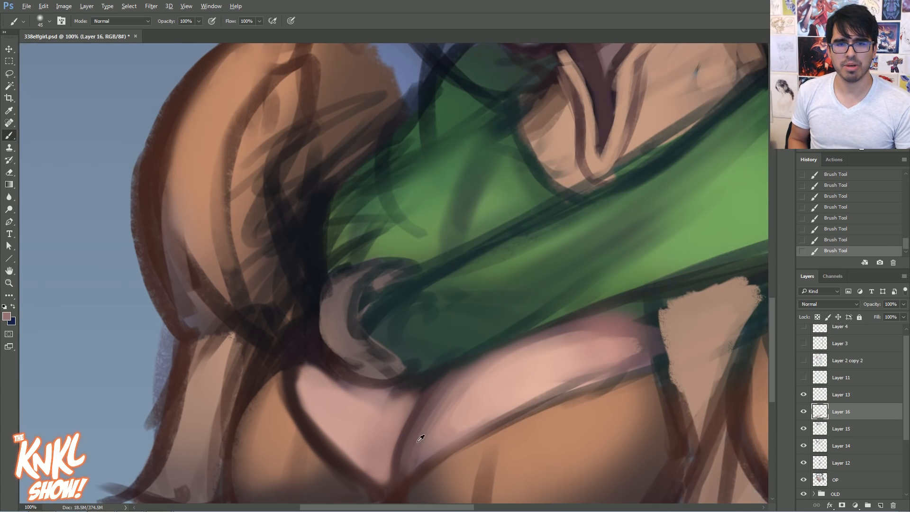
Soften the shading along the chest's centre line with sampled skin tones and a size 175 brush
key(bracketright)
key(bracketright)
key(bracketright)
key(bracketright)
key(bracketright)
key(bracketright)
key(bracketright)
key(bracketright)
key(bracketright)
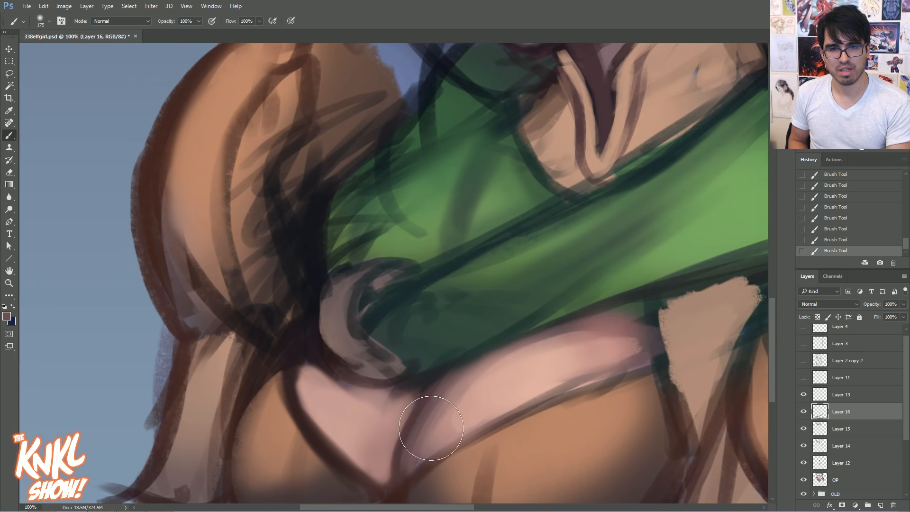
drag(413, 454, 462, 379)
alt+click(443, 420)
mouse_move(420, 451)
mouse_down()
mouse_move(481, 409)
mouse_move(420, 447)
mouse_up()
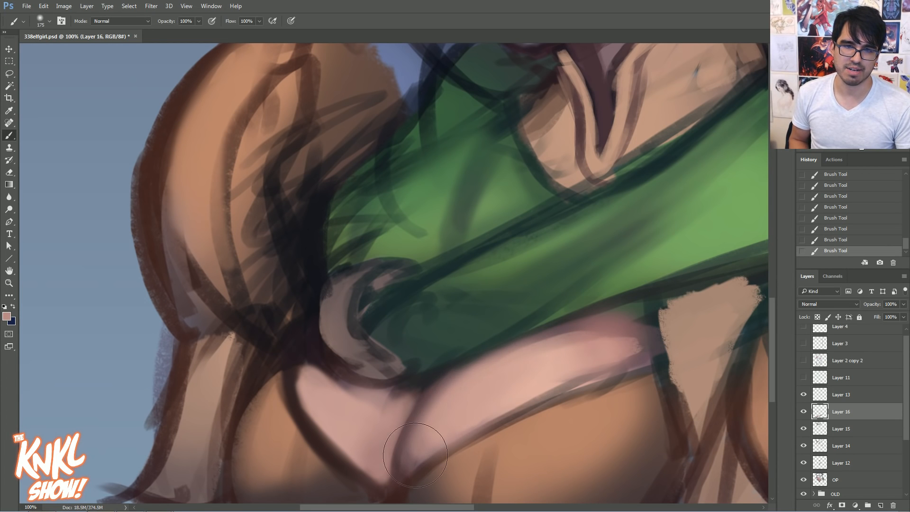
Shade the centre line with sampled reddish brown at brush size 125 and blend warm pink over the near skin at size 300
alt+click(406, 449)
key(bracketleft)
key(bracketleft)
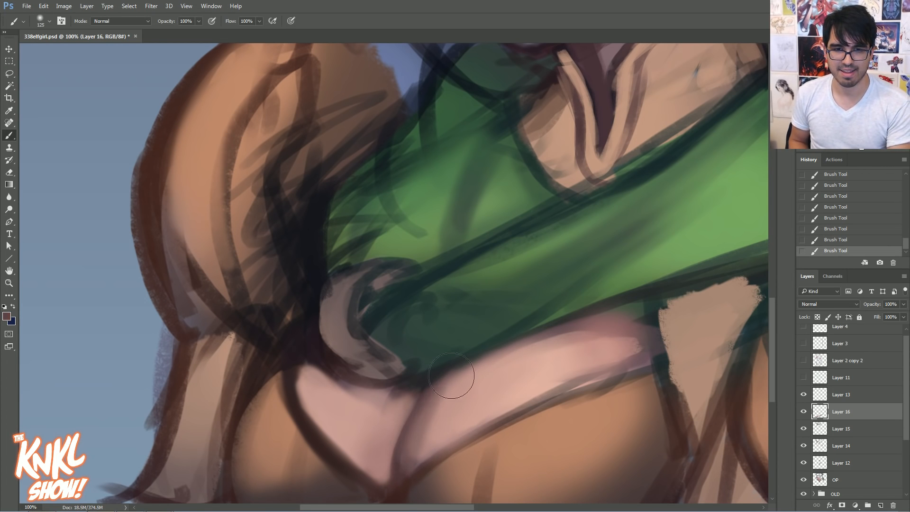
mouse_move(625, 226)
mouse_down()
mouse_move(595, 272)
mouse_move(518, 285)
mouse_move(464, 375)
mouse_up()
drag(407, 143, 642, 156)
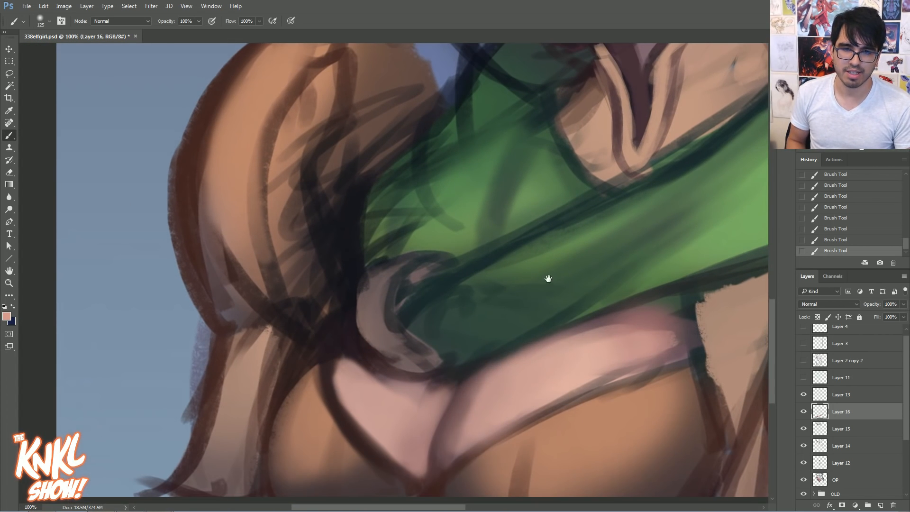
key(bracketright)
key(bracketright)
key(bracketright)
key(bracketright)
key(bracketright)
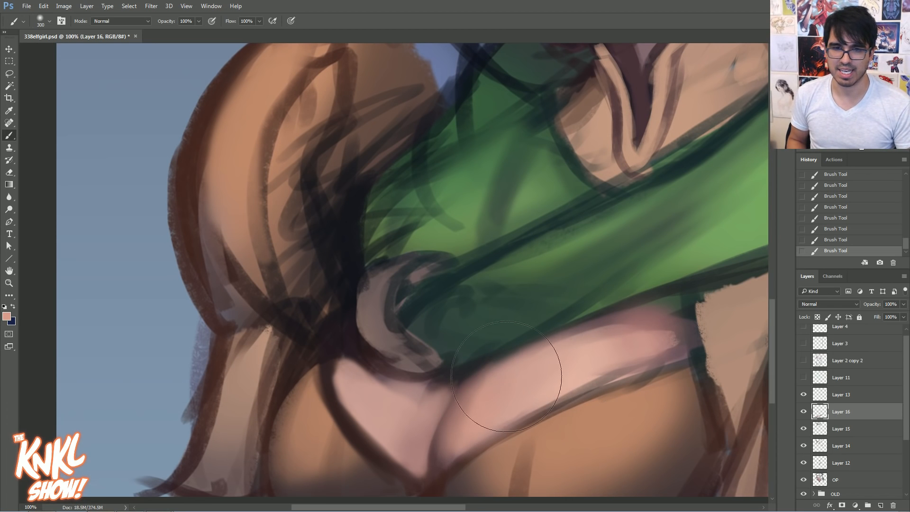
Switch to the CHALK NEW brush and darken the chest's centre line with sampled dark reddish brown at sizes 10 to 30
right_click(504, 328)
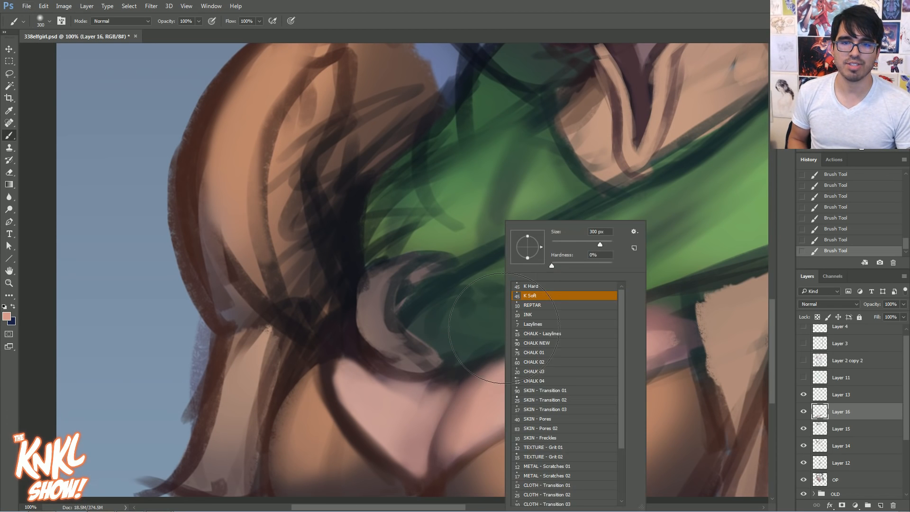
click(538, 342)
drag(538, 342, 502, 349)
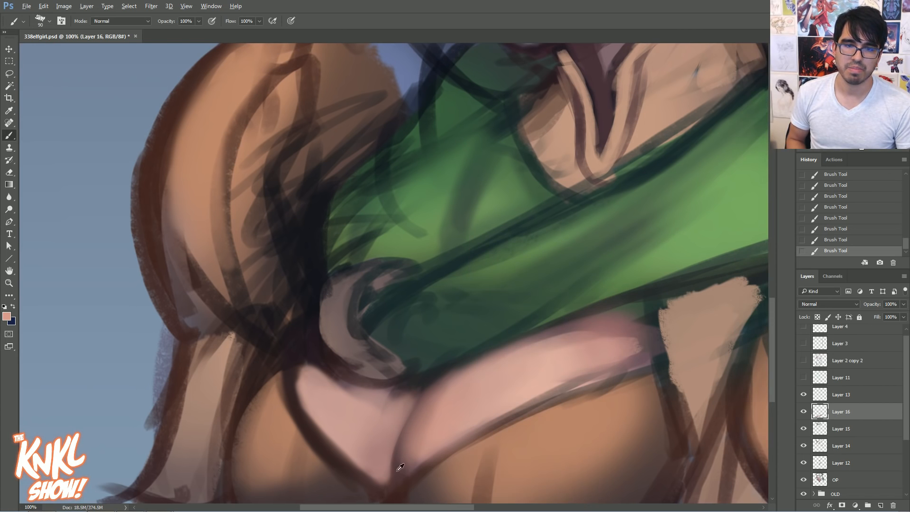
key(bracketleft)
key(bracketleft)
key(bracketleft)
key(bracketleft)
key(bracketleft)
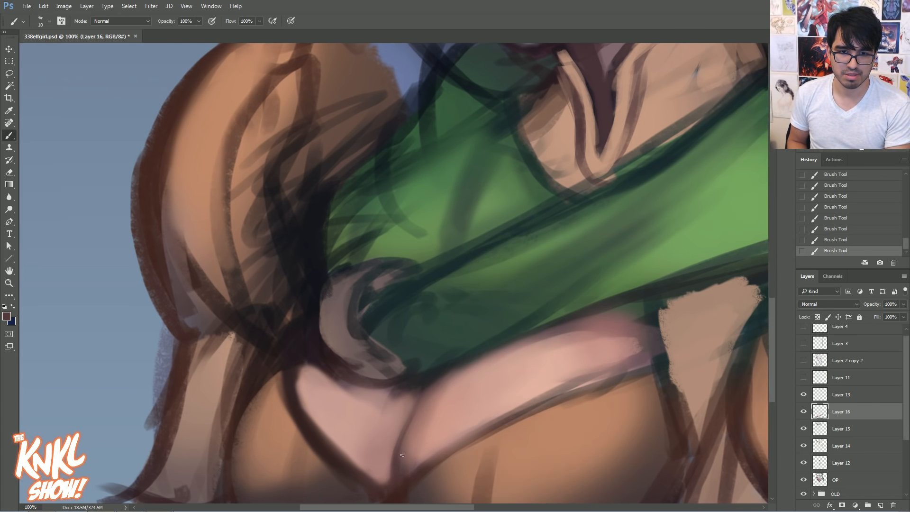
key(bracketright)
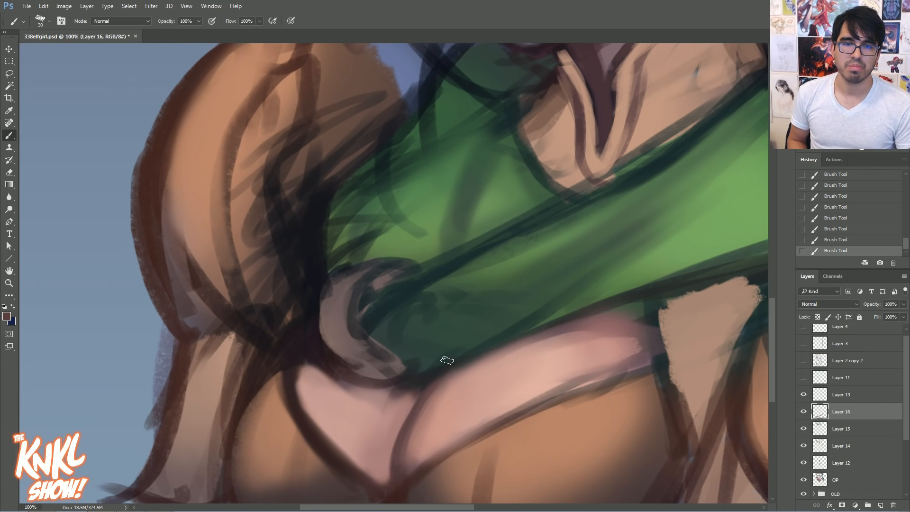
Try a near-black stroke along the chest's centre line at brush size 30, then resample the skin tones
alt+click(316, 266)
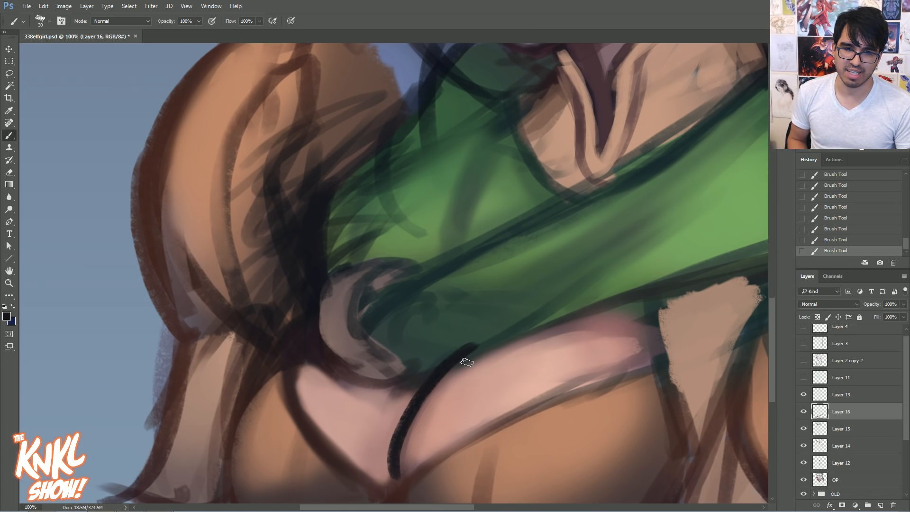
alt+click(375, 403)
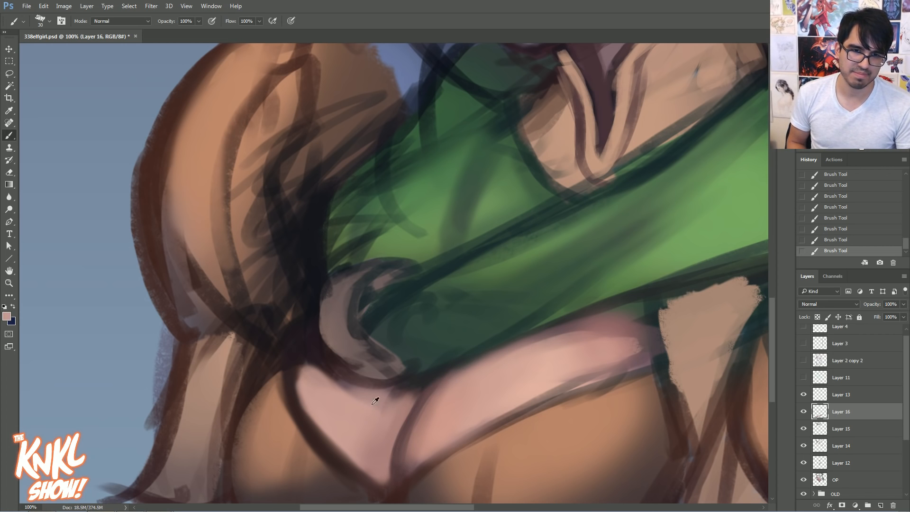
alt+click(638, 326)
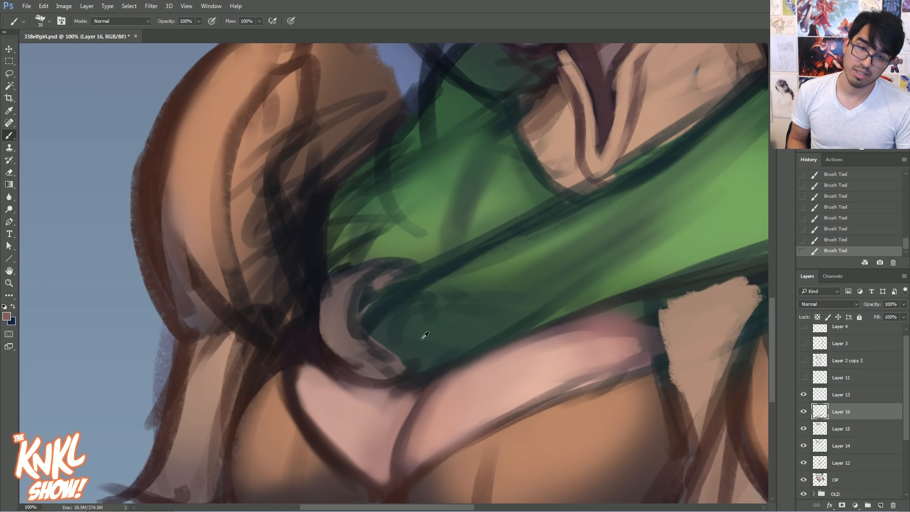
Paint a dark reddish-brown shadow on the chest skin along the scarf's lower edge at brush size 70, redoing unsatisfactory strokes
key(bracketright)
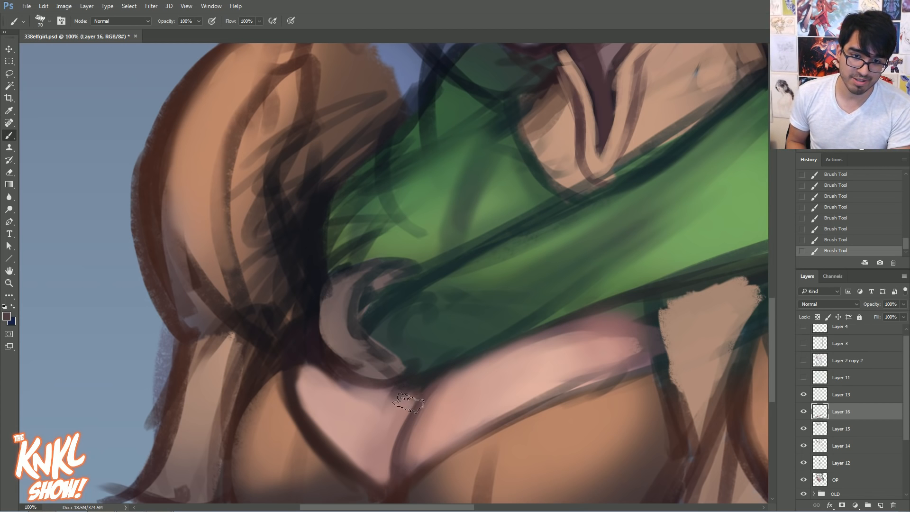
key(bracketright)
key(bracketright)
key(bracketright)
drag(434, 382, 540, 342)
key(ctrl+z)
drag(438, 380, 623, 332)
key(ctrl+z)
key(ctrl+z)
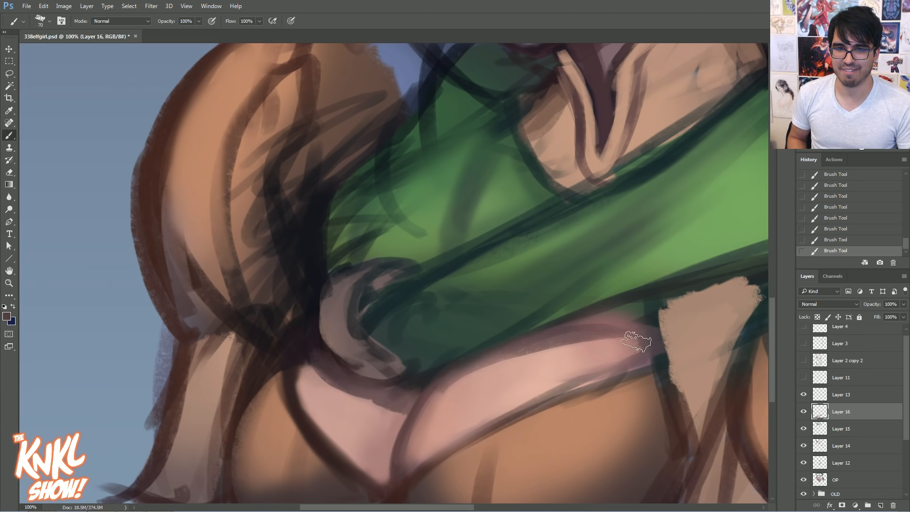
key(ctrl+z)
drag(453, 376, 633, 326)
Refine the shadow between the scarf's lower edge and the chest skin with muted reddish brown at brush sizes 45 and 60
drag(597, 183, 539, 480)
drag(559, 123, 569, 339)
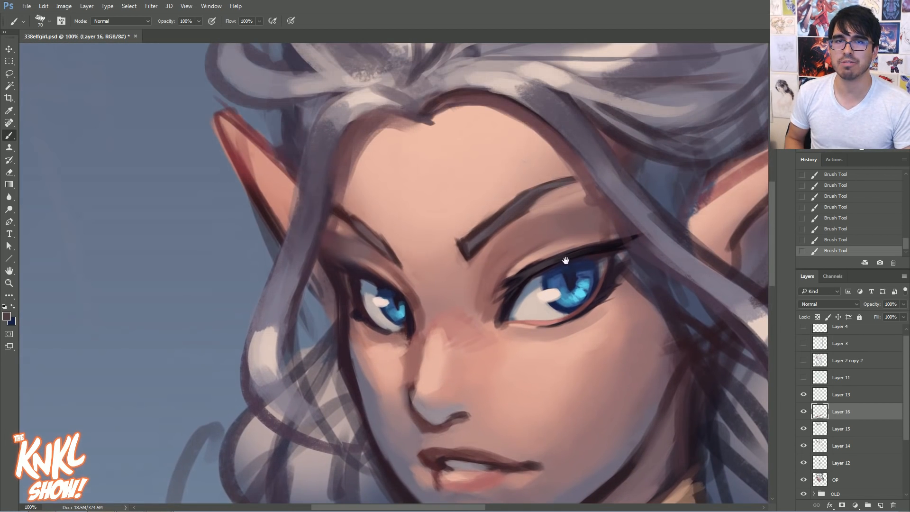
drag(834, 149, 860, 149)
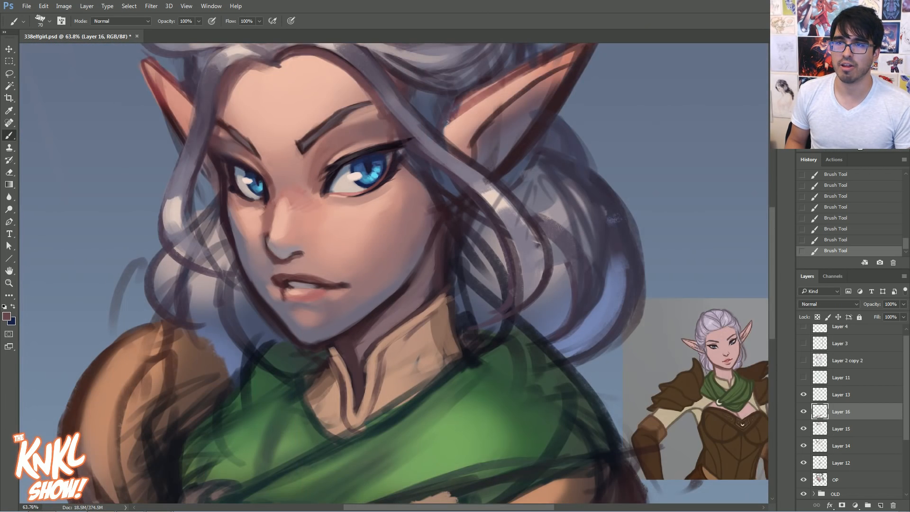
drag(853, 95, 849, 110)
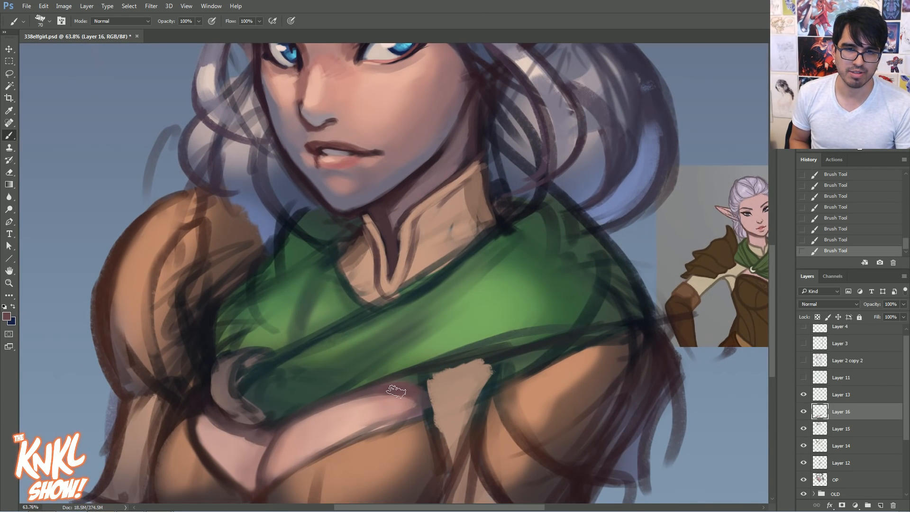
drag(372, 393, 342, 397)
key(bracketleft)
key(bracketleft)
key(bracketleft)
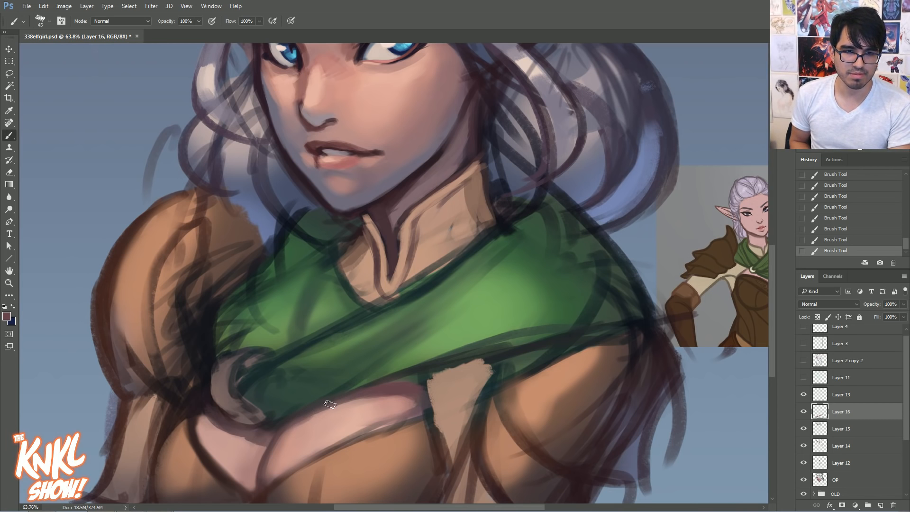
key(bracketright)
key(bracketright)
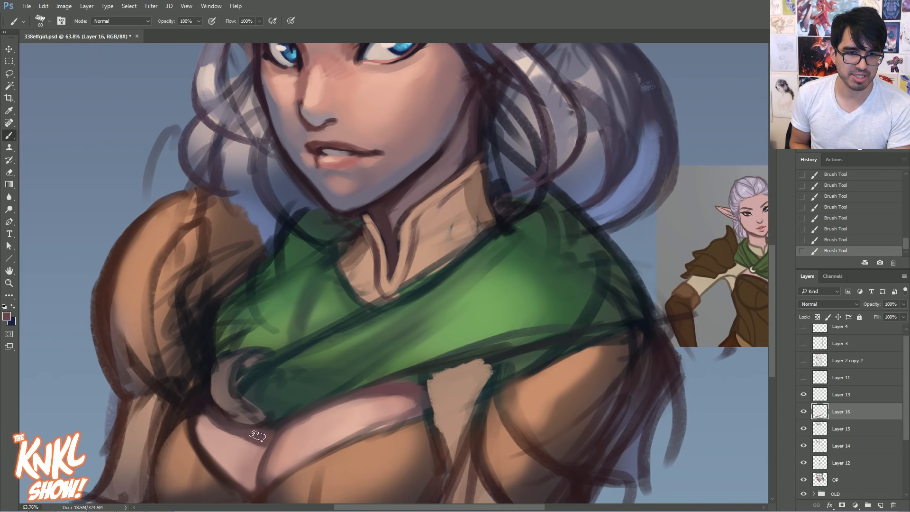
Brighten the chest skin with sampled light pink tones at brush sizes 100 and 90
alt+click(232, 433)
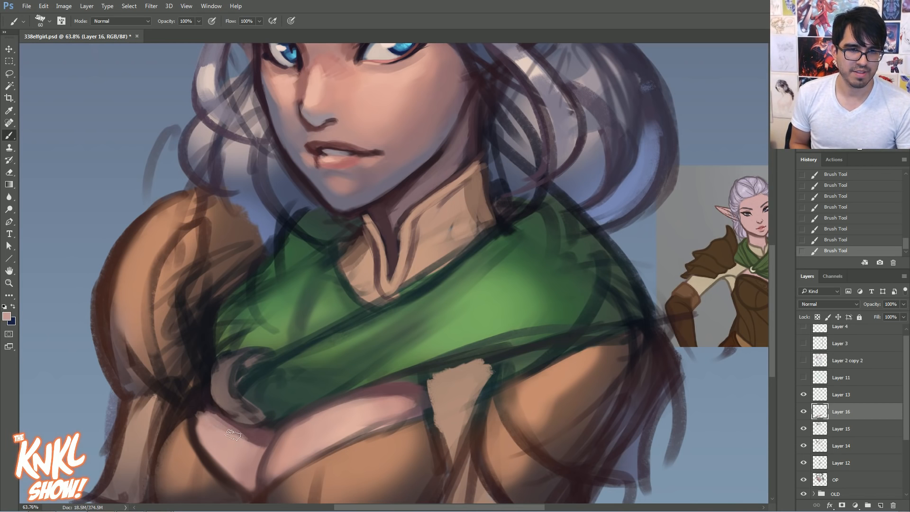
mouse_move(436, 264)
mouse_down()
mouse_move(457, 321)
mouse_move(506, 298)
mouse_move(698, 138)
mouse_up()
key(bracketright)
key(bracketright)
key(bracketright)
key(bracketright)
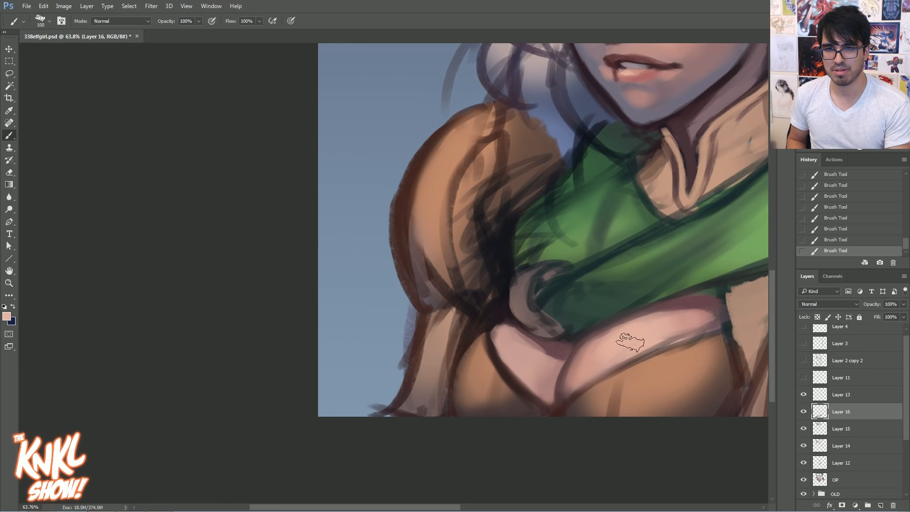
key(bracketleft)
key(bracketleft)
key(bracketleft)
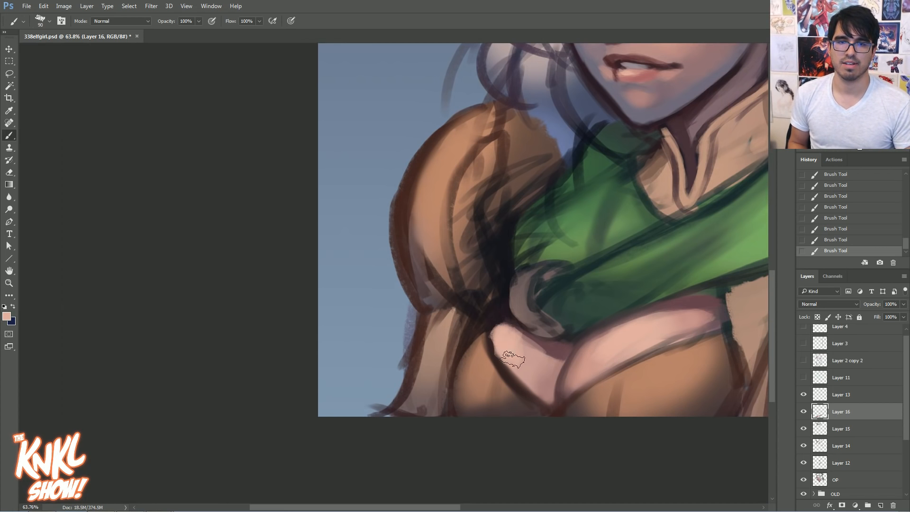
Flip the canvas horizontally to check the portrait mirrored
key(ctrl+shift+h)
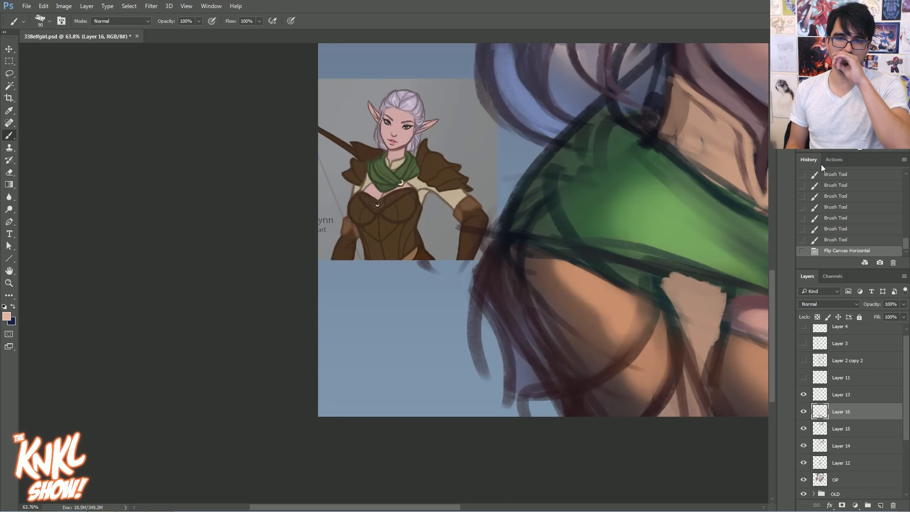
drag(635, 227, 338, 314)
scroll(763, 192, right, 4)
scroll(687, 278, up, 6)
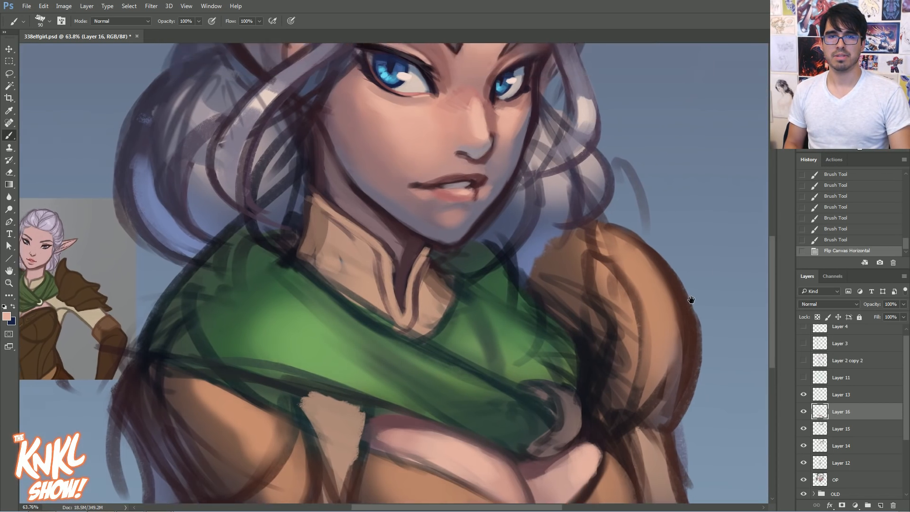
key(ctrl+minus)
drag(610, 318, 610, 238)
Draw dark seam lines on the bodice following the neckline with a sampled tone and a smaller brush
alt+click(575, 379)
key([)
key([)
key([)
key([)
key([)
key([)
key([)
drag(595, 365, 590, 411)
mouse_move(471, 420)
mouse_down()
mouse_move(420, 369)
mouse_move(470, 419)
mouse_up()
mouse_move(396, 365)
mouse_down()
mouse_move(436, 395)
mouse_move(448, 401)
mouse_move(404, 366)
mouse_move(429, 356)
mouse_move(497, 420)
mouse_up()
drag(491, 402, 498, 413)
drag(574, 401, 562, 414)
Paint a brown trim band along the bodice neckline with sampled leather tones at brush sizes 25 to 30
key([)
key([)
alt+click(532, 417)
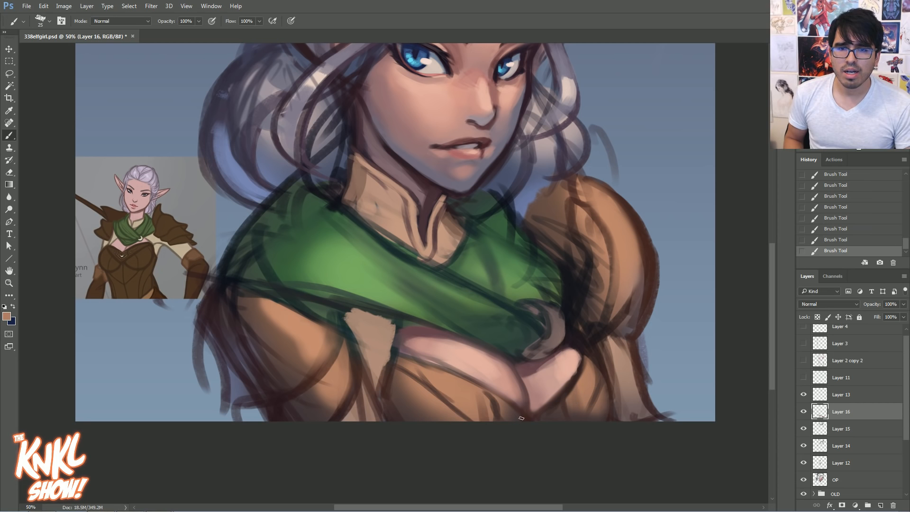
key(bracketright)
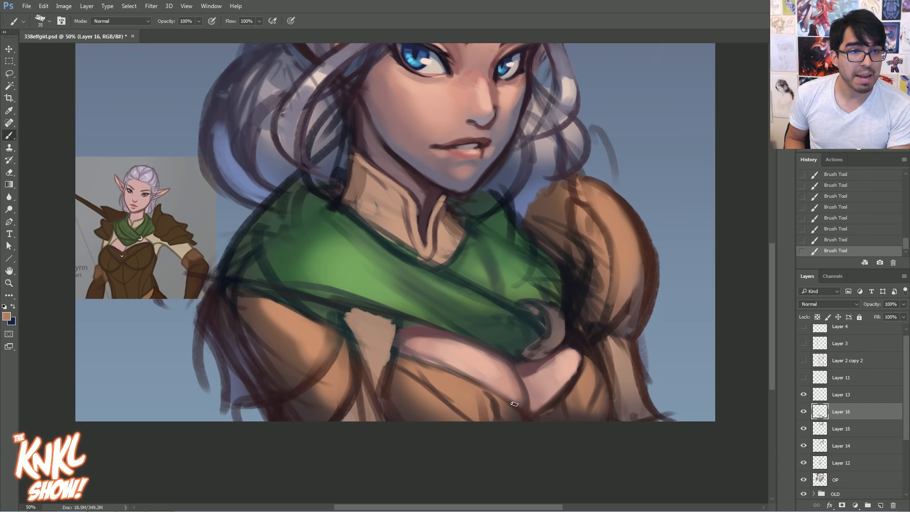
drag(492, 398, 534, 422)
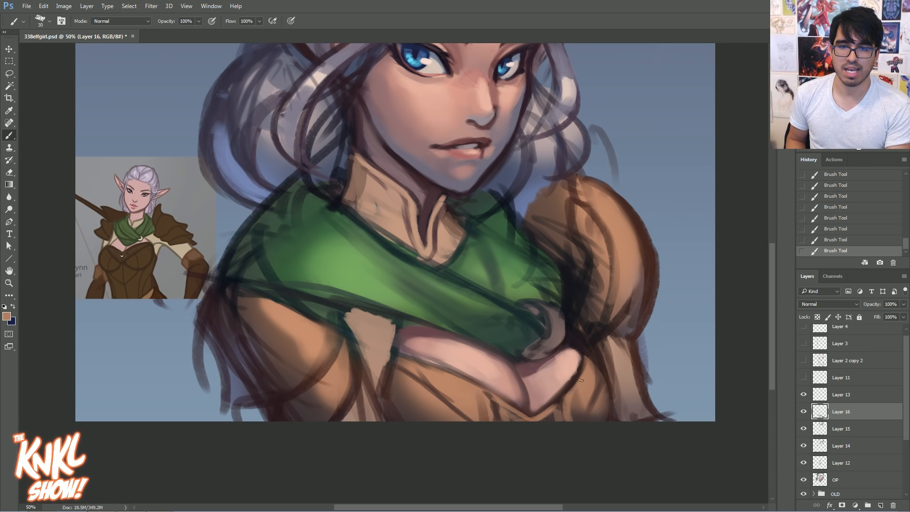
drag(482, 399, 401, 362)
drag(570, 406, 584, 347)
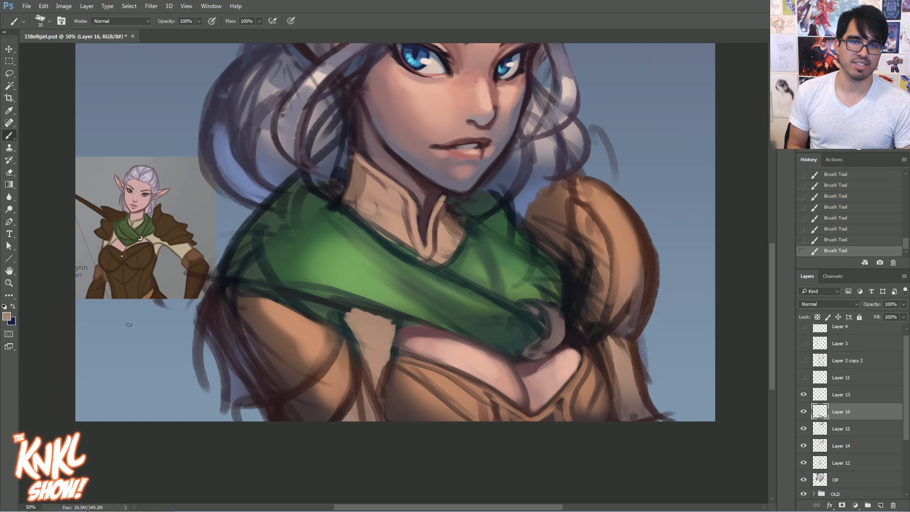
Set the foreground colour to pale cream #dbbeb0 and brighten the undershirt patches on both sides of the scarf
click(7, 316)
drag(585, 236, 573, 215)
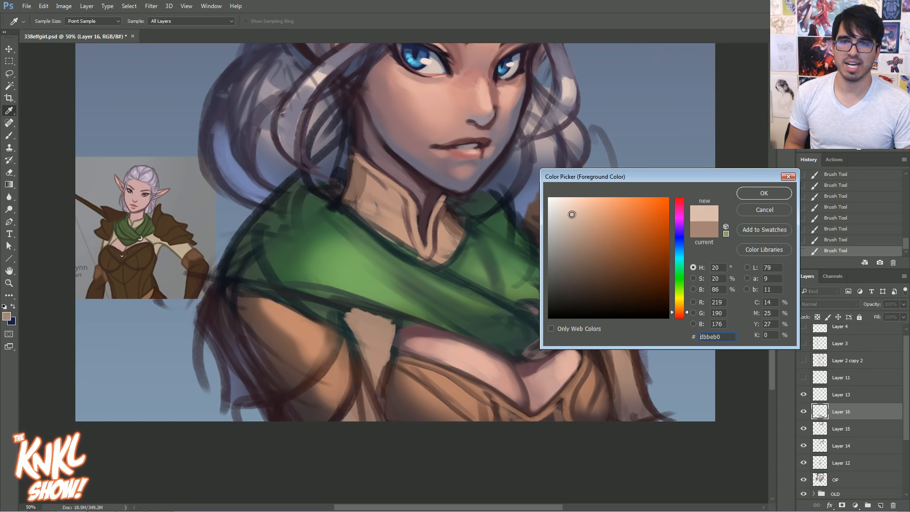
click(756, 192)
key(bracketright)
mouse_move(379, 326)
mouse_down()
mouse_move(383, 344)
mouse_move(378, 323)
mouse_move(347, 314)
mouse_move(383, 328)
mouse_up()
key(bracketleft)
key(bracketleft)
key(bracketleft)
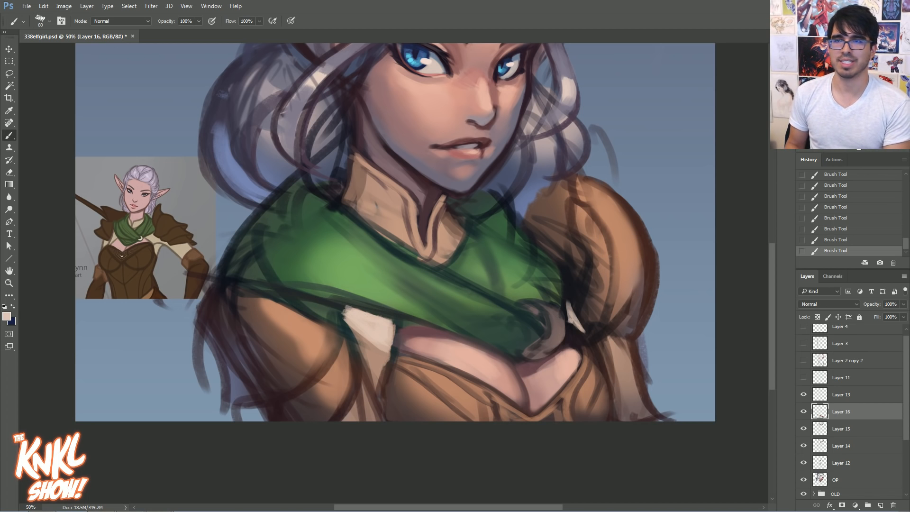
Deepen the scarf's lower folds with dark green at brush sizes 90 to 150
scroll(395, 272, up, 3)
key(ctrl+minus)
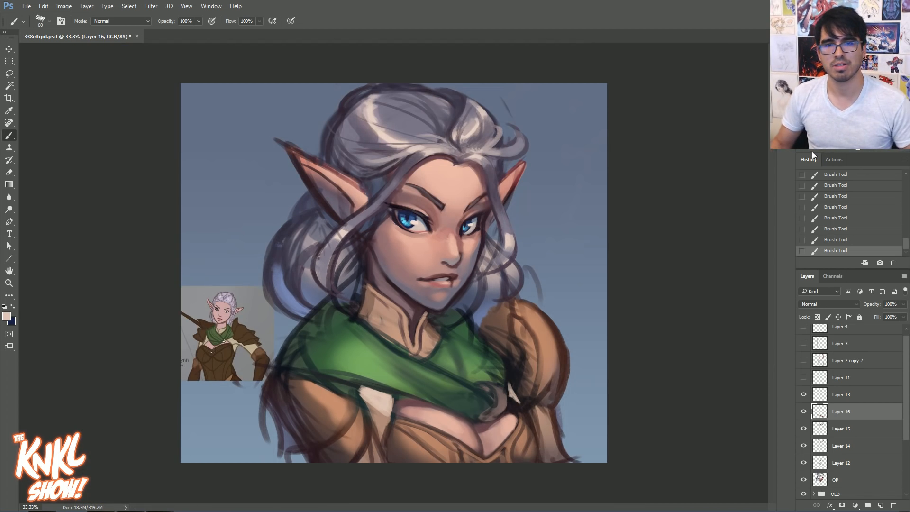
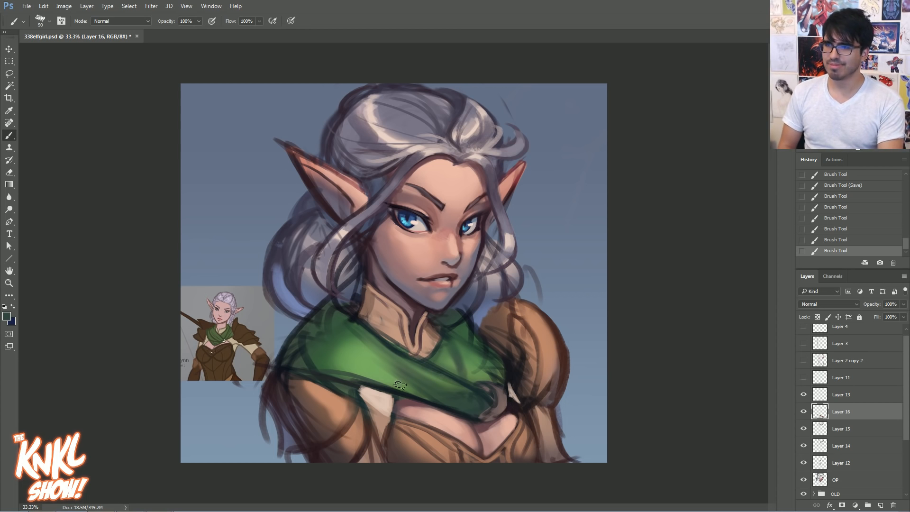
drag(455, 398, 431, 397)
key(bracketright)
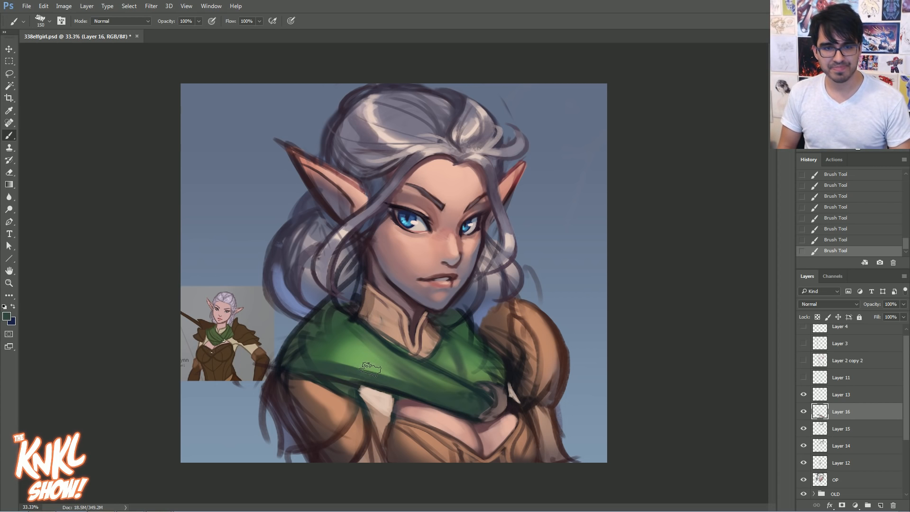
Paint lighter green over the scarf's folds towards the clasp and the far shoulder at brush sizes 90 to 100
key(bracketleft)
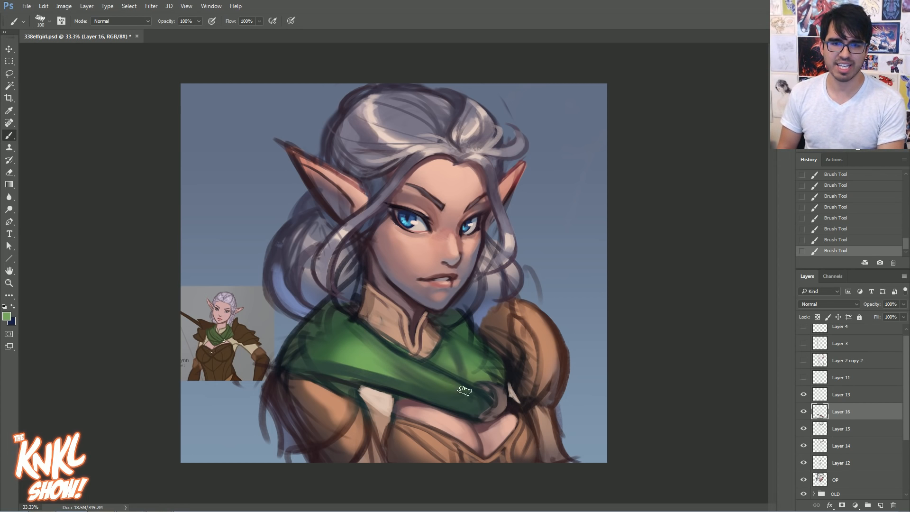
key(bracketleft)
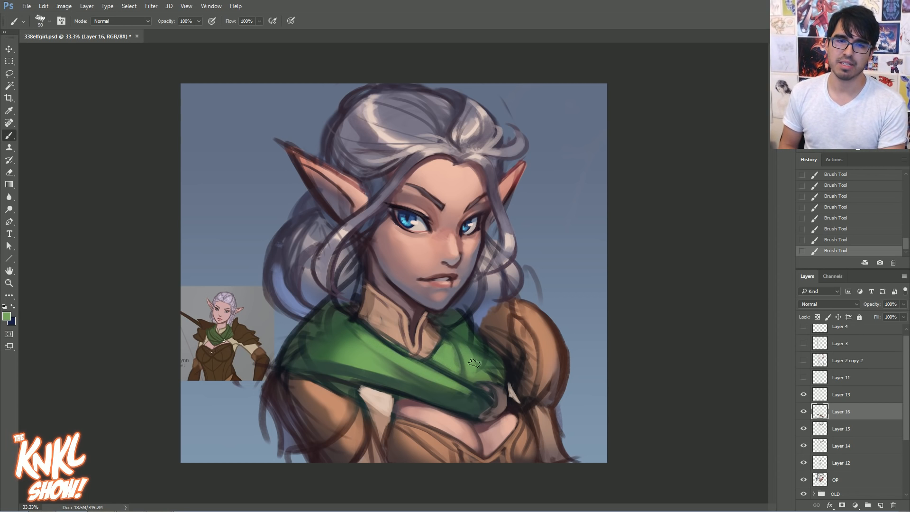
key(bracketright)
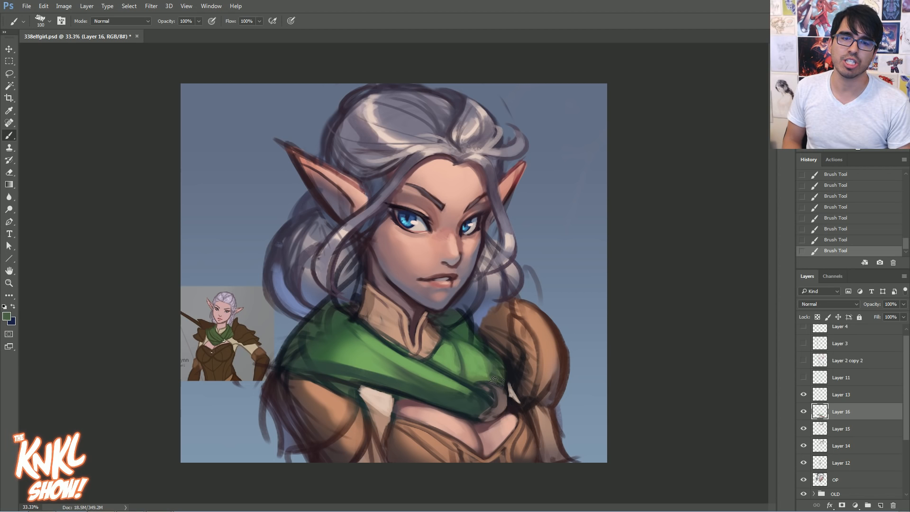
Outline the scarf's edge against the shoulder armour in near-black at brush size 60 and touch up the adjacent green
alt+click(472, 334)
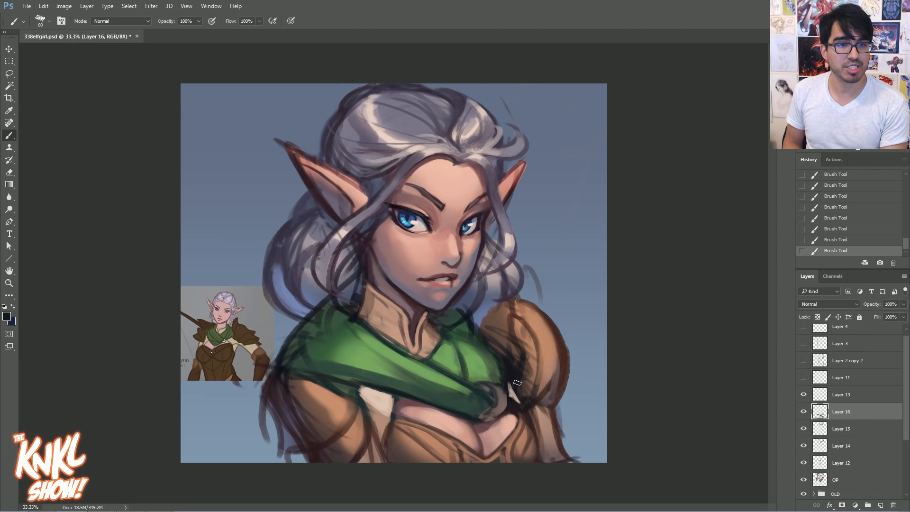
mouse_move(510, 384)
mouse_down()
mouse_move(501, 337)
mouse_move(478, 327)
mouse_up()
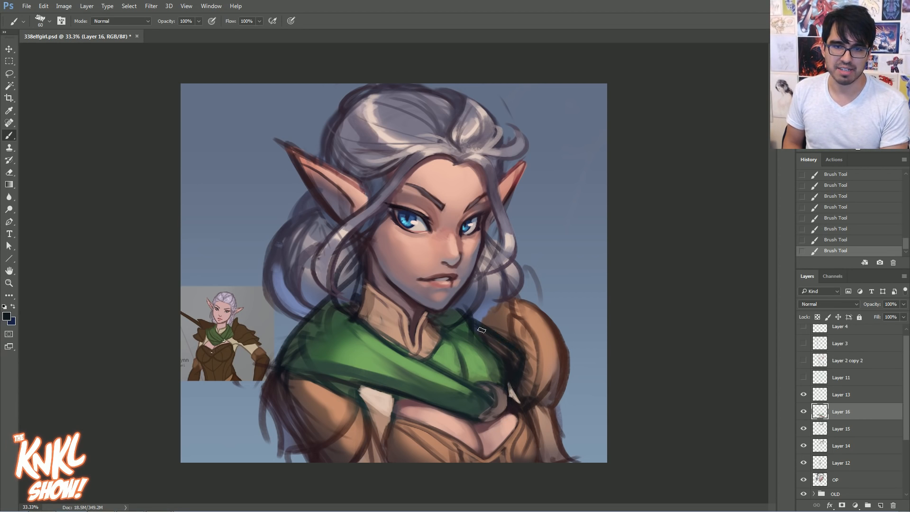
alt+click(493, 365)
mouse_move(502, 372)
mouse_down()
mouse_move(486, 337)
mouse_move(509, 358)
mouse_up()
Define the scarf folds between the collar and the shoulder armour with sampled greens and re-darken the outer edge
alt+click(510, 349)
drag(462, 359, 443, 325)
alt+click(487, 354)
mouse_move(468, 379)
mouse_down()
mouse_move(442, 324)
mouse_move(461, 363)
mouse_move(469, 326)
mouse_up()
alt+click(518, 366)
drag(511, 353, 475, 323)
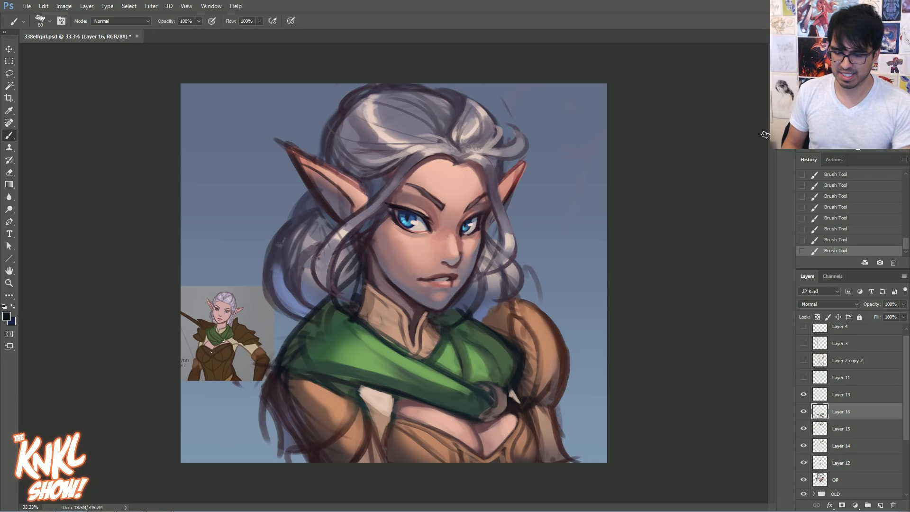
Sketch the pointed jaw outline of a small demo face in near-black on the background beside the longer ear at brush size 25
key(ctrl+plus)
drag(193, 111, 248, 166)
key([)
key([)
key([)
key([)
key([)
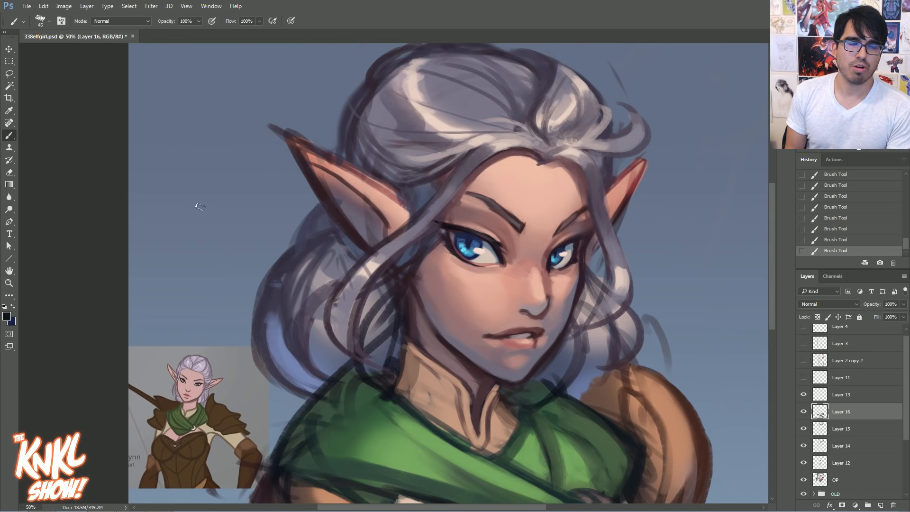
key([)
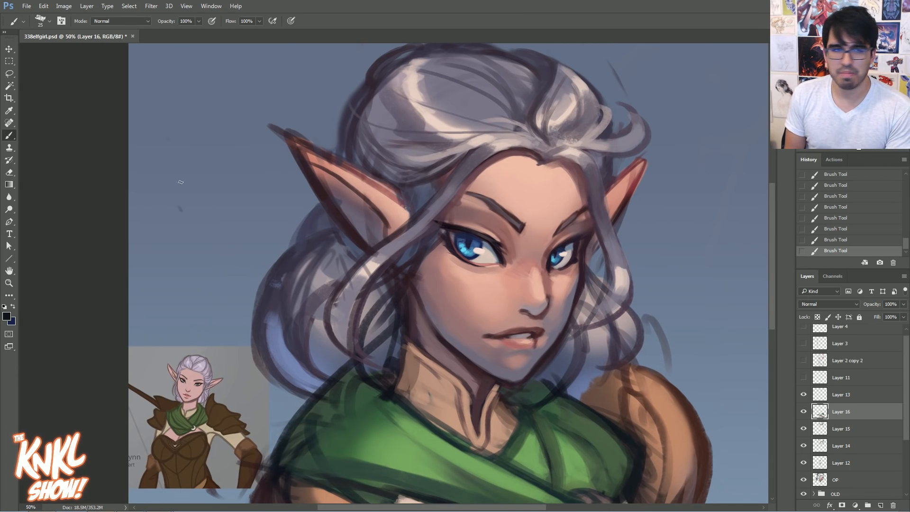
mouse_move(167, 166)
mouse_down()
mouse_move(179, 211)
mouse_move(209, 237)
mouse_move(243, 211)
mouse_move(252, 178)
mouse_up()
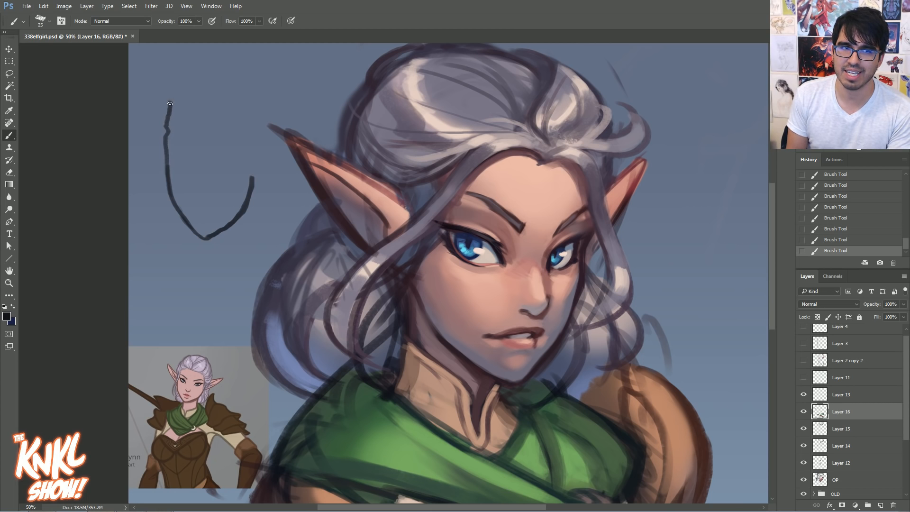
drag(252, 176, 259, 149)
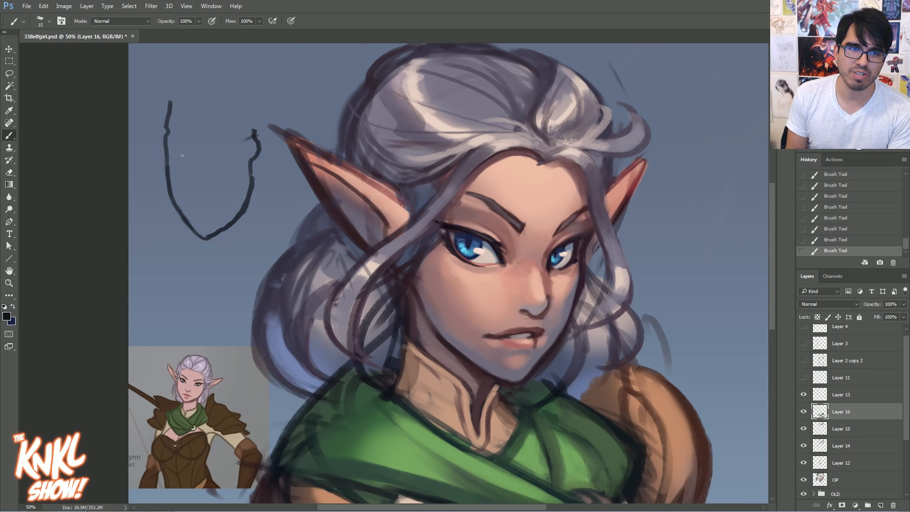
Sketch a jagged fringe and a rounded hair outline on the demo face and add its eye
drag(206, 178, 199, 134)
drag(201, 136, 244, 150)
drag(165, 122, 209, 185)
mouse_move(165, 121)
mouse_down()
mouse_move(156, 166)
mouse_move(151, 143)
mouse_up()
mouse_move(160, 124)
mouse_down()
mouse_move(169, 99)
mouse_move(249, 75)
mouse_move(270, 90)
mouse_up()
drag(183, 80, 144, 132)
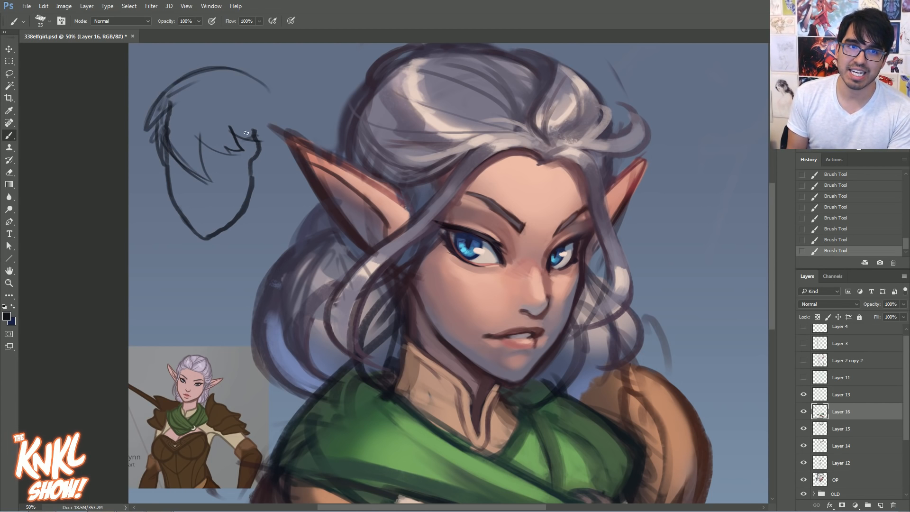
drag(258, 123, 270, 113)
drag(274, 116, 252, 93)
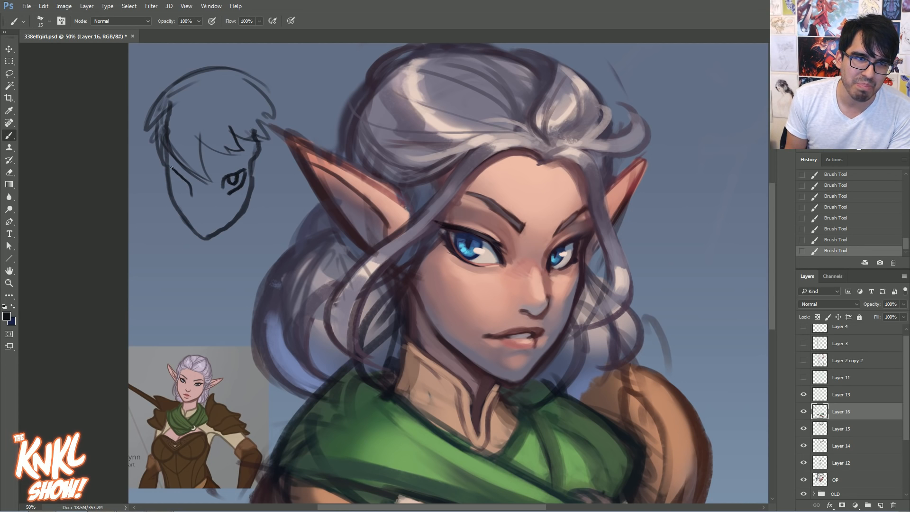
Add ears on both sides of the demo face at brush size 25 and complete its facial features
key(bracketright)
key(bracketright)
drag(256, 168, 270, 203)
drag(164, 172, 165, 202)
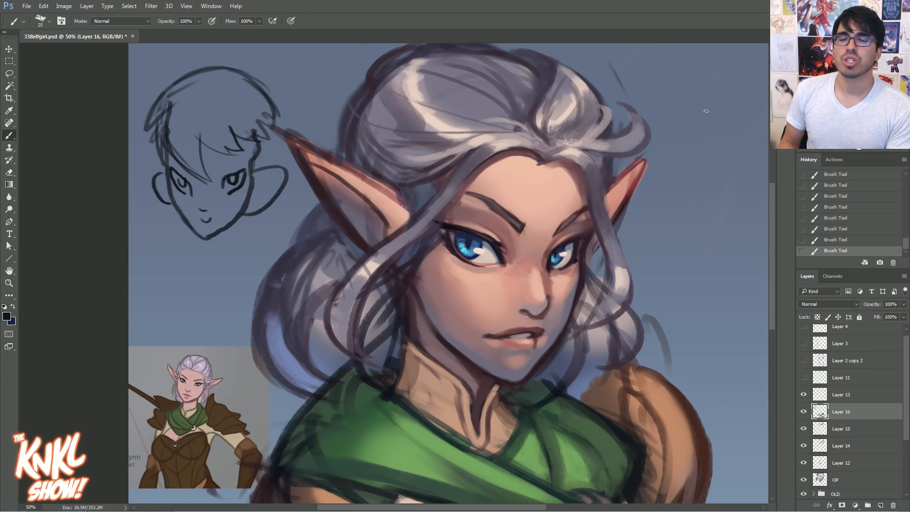
Sketch a second demo face on the background by the far ear, with a rounded outline, small mouth, slanted eyes and parted fringe
drag(763, 122, 670, 122)
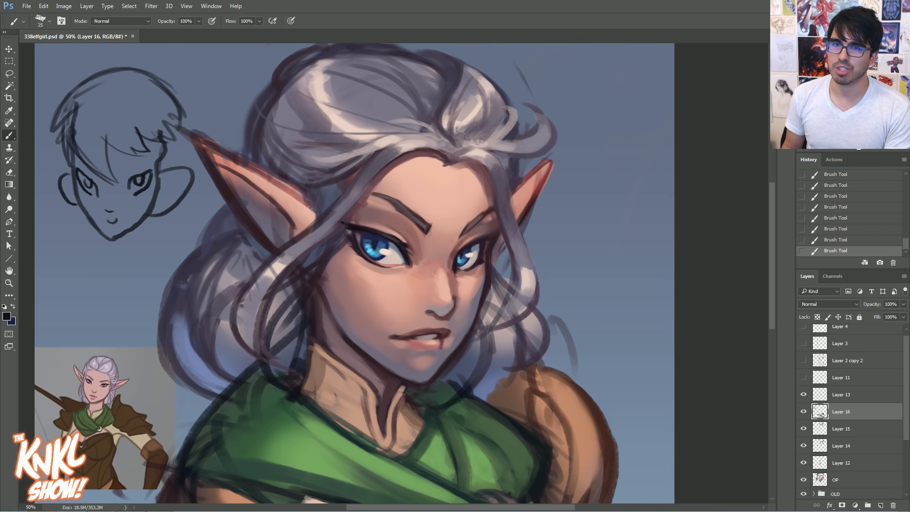
mouse_move(590, 268)
mouse_down()
mouse_move(575, 199)
mouse_move(587, 156)
mouse_move(639, 119)
mouse_move(611, 283)
mouse_move(688, 248)
mouse_move(647, 143)
mouse_up()
key(bracketright)
drag(583, 292, 575, 174)
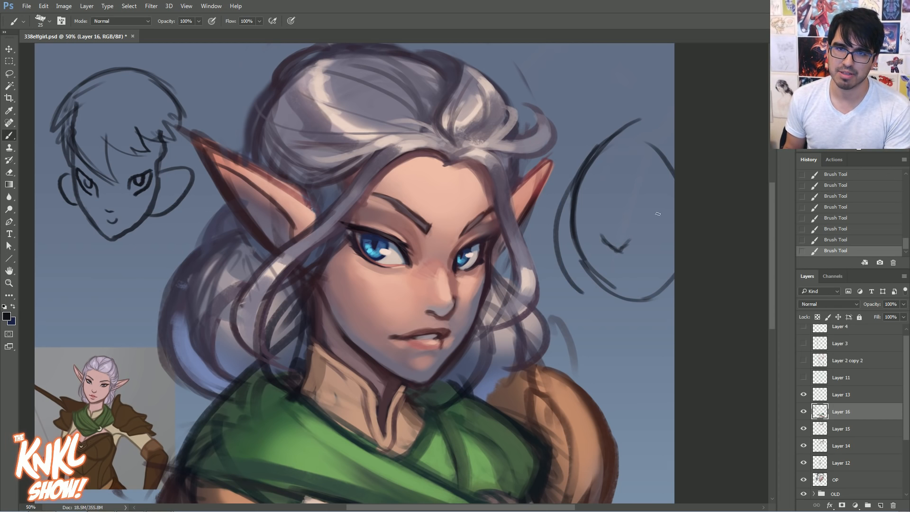
drag(669, 180, 636, 212)
drag(566, 168, 598, 215)
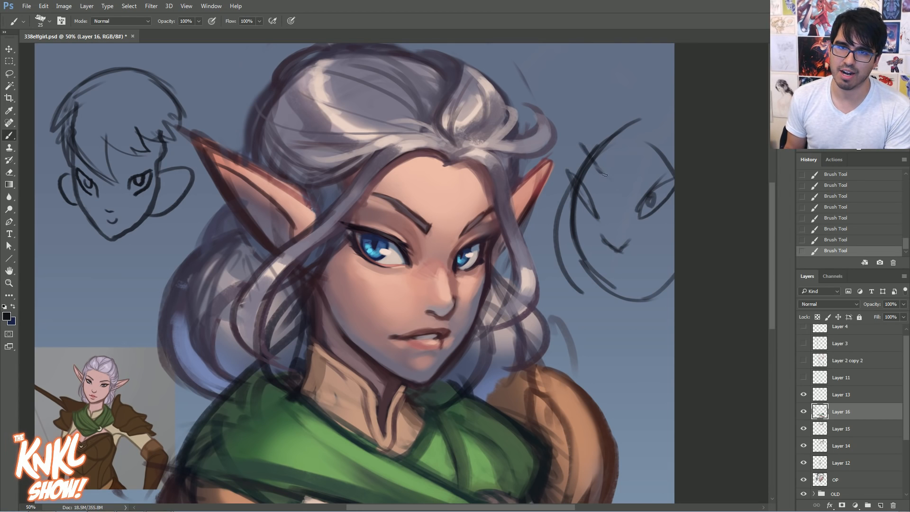
mouse_move(636, 156)
mouse_down()
mouse_move(650, 126)
mouse_move(575, 145)
mouse_move(621, 80)
mouse_up()
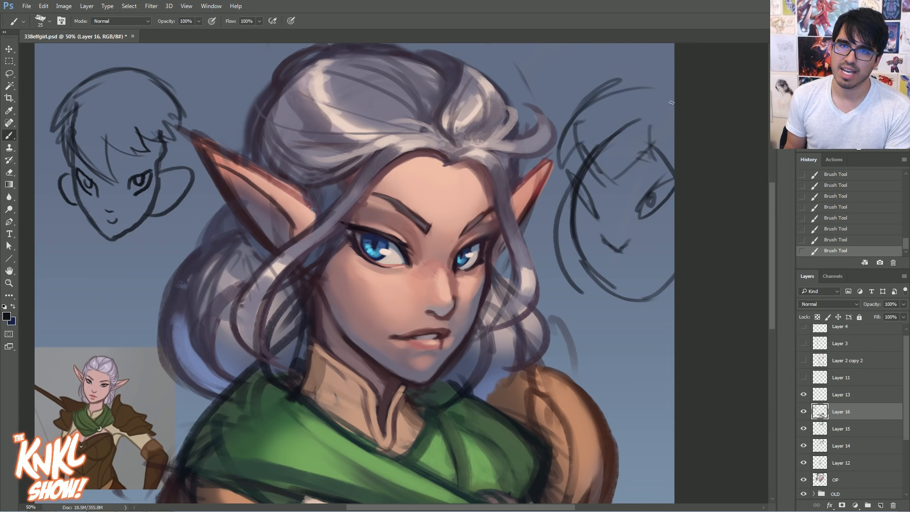
Redraw the second demo face's skull outline, cheek and pointed jaw with overlapping dark strokes
drag(673, 102, 566, 186)
mouse_move(601, 121)
mouse_down()
mouse_move(576, 169)
mouse_move(561, 166)
mouse_move(564, 229)
mouse_up()
mouse_move(563, 197)
mouse_down()
mouse_move(587, 259)
mouse_move(633, 292)
mouse_move(682, 234)
mouse_move(630, 289)
mouse_up()
mouse_move(585, 246)
mouse_down()
mouse_move(630, 289)
mouse_move(675, 242)
mouse_up()
drag(642, 280, 674, 236)
Draw the second demo face's mouth at brush size 15 and reinforce its eye and brow contours at size 25
key(bracketleft)
key(bracketleft)
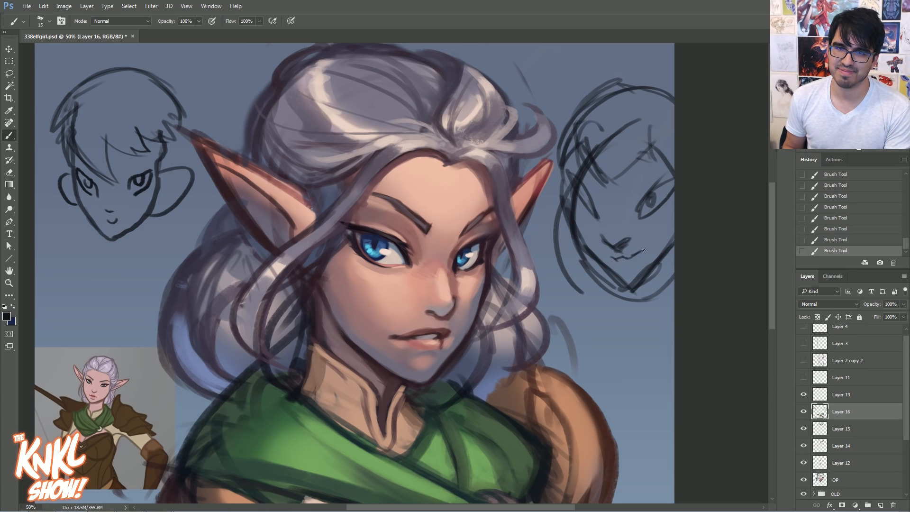
key(bracketright)
key(bracketright)
mouse_move(657, 183)
mouse_down()
mouse_move(636, 221)
mouse_move(674, 157)
mouse_up()
drag(592, 206, 568, 153)
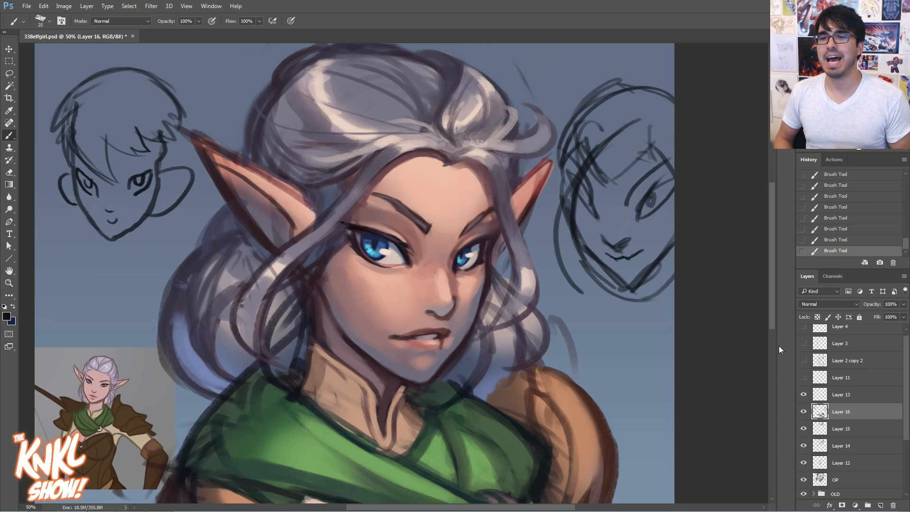
Lasso and delete both demo face sketches from Layer 16, and clear the selection
click(803, 412)
click(802, 412)
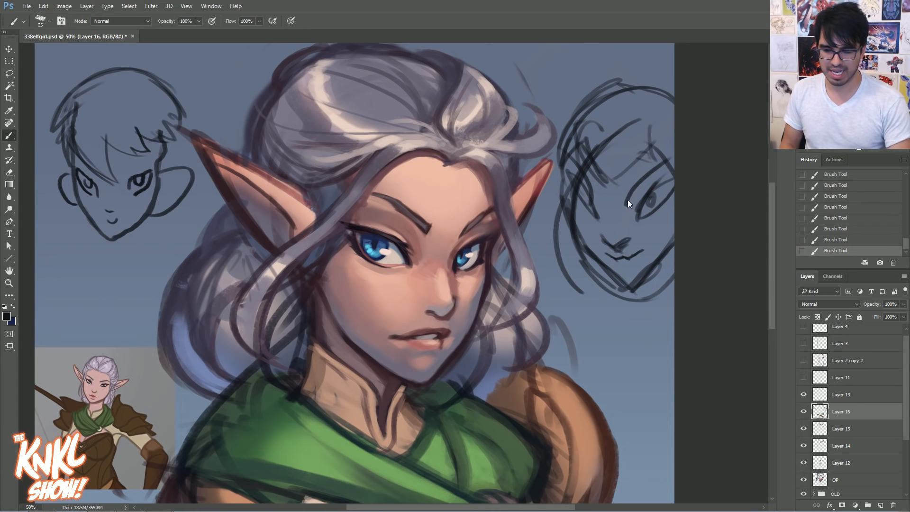
key(l)
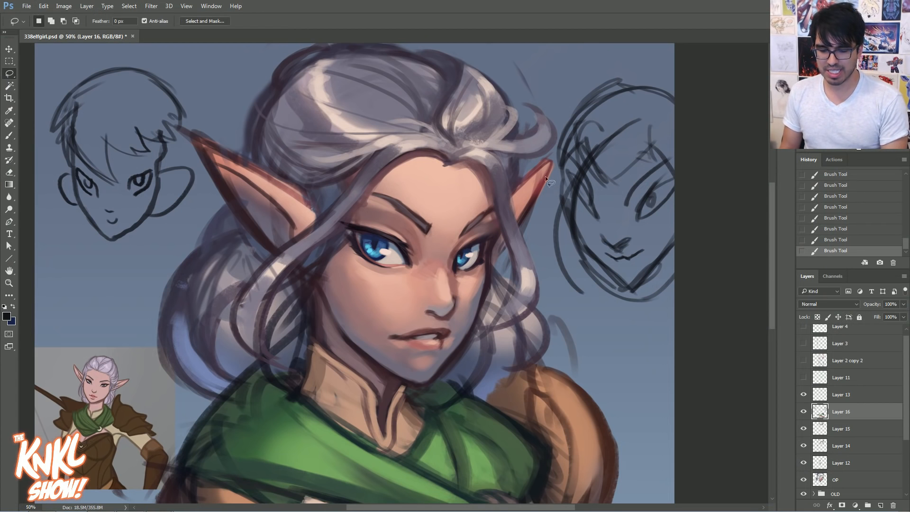
mouse_move(553, 144)
mouse_down()
mouse_move(718, 291)
mouse_move(553, 277)
mouse_up()
key(Delete)
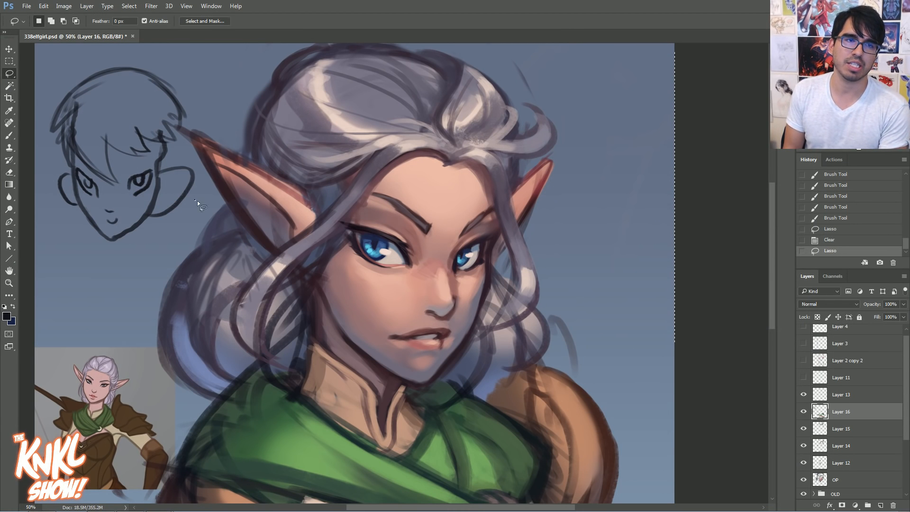
mouse_move(179, 142)
mouse_down()
mouse_move(37, 115)
mouse_move(183, 220)
mouse_up()
key(Delete)
key(ctrl+d)
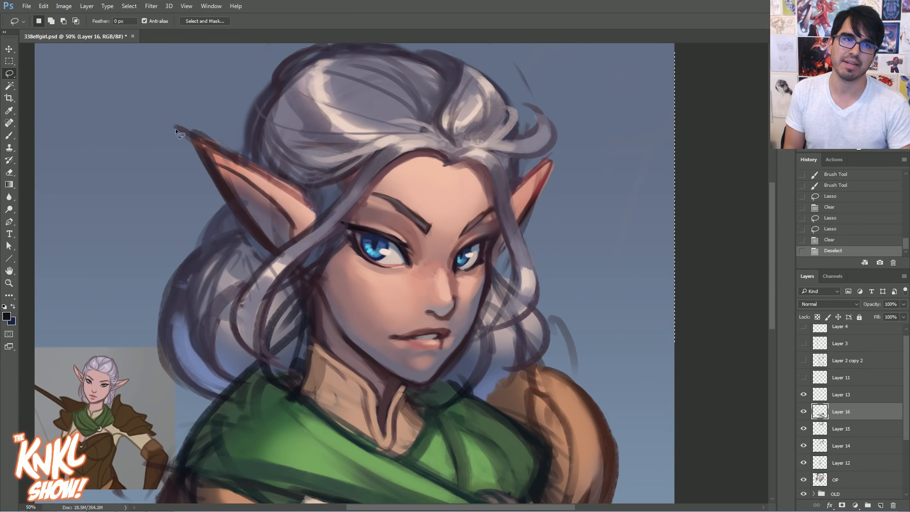
Touch up the chest skin edge below the scarf and the cream cloth beside the bodice with sampled colours
click(9, 137)
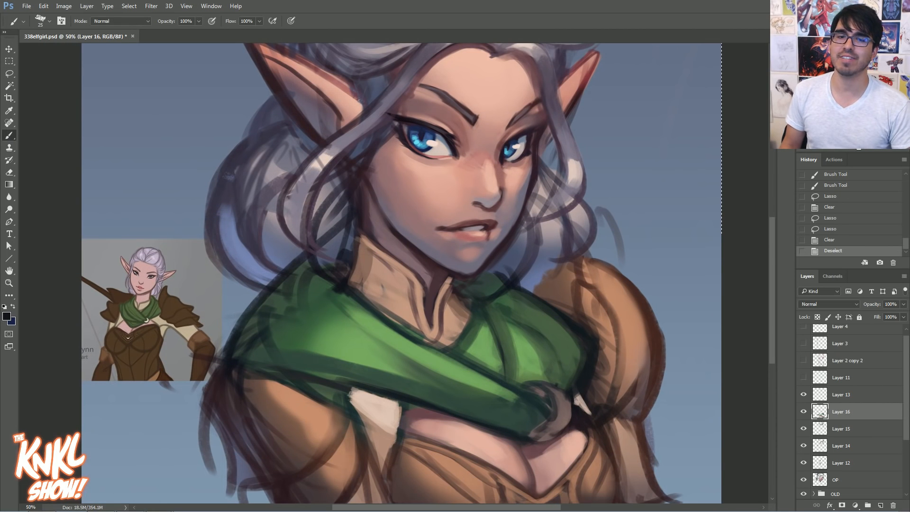
click(802, 412)
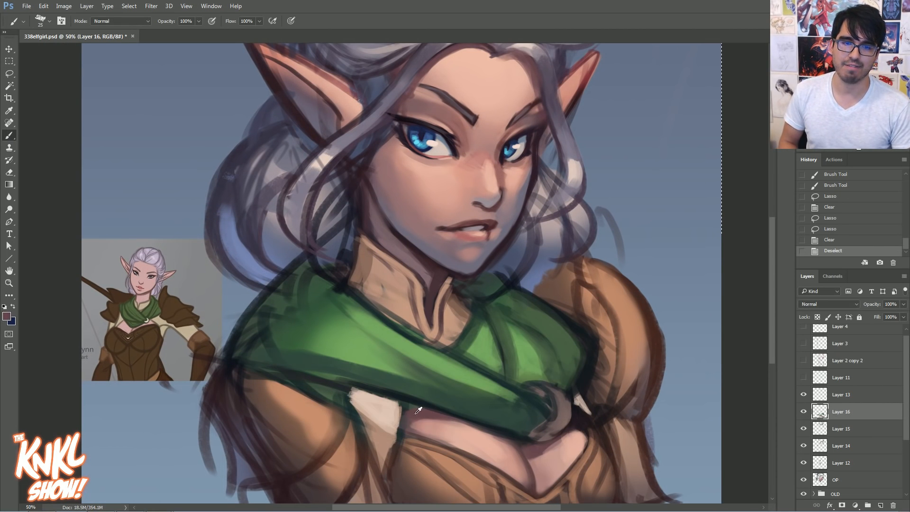
drag(411, 420, 408, 420)
drag(408, 419, 401, 411)
mouse_move(391, 450)
mouse_down()
mouse_move(406, 398)
mouse_move(409, 420)
mouse_move(404, 402)
mouse_move(375, 396)
mouse_up()
drag(379, 398, 353, 393)
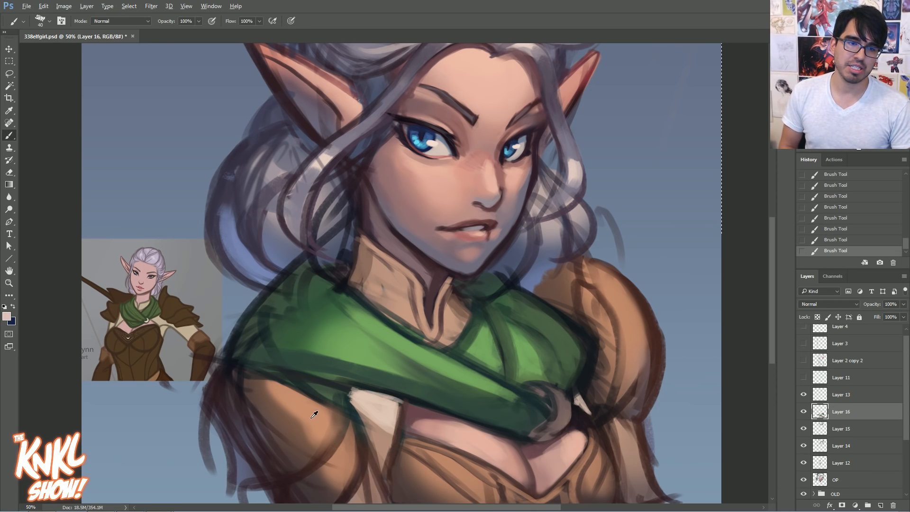
Paint brown tones over the upper part of the near shoulder armour at brush size 80
key(bracketright)
key(bracketright)
key(bracketright)
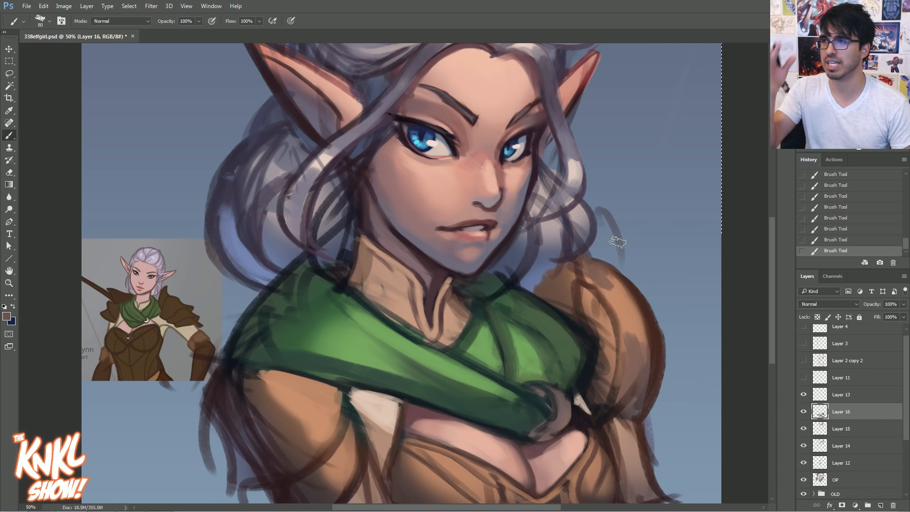
mouse_move(247, 377)
mouse_down()
mouse_move(342, 397)
mouse_move(305, 375)
mouse_up()
Define the scarf's lower edge above the near shoulder armour with a sampled dark colour at brush size 80
alt+click(407, 399)
drag(397, 397, 269, 358)
key(ctrl+z)
drag(373, 389, 268, 358)
drag(332, 374, 232, 358)
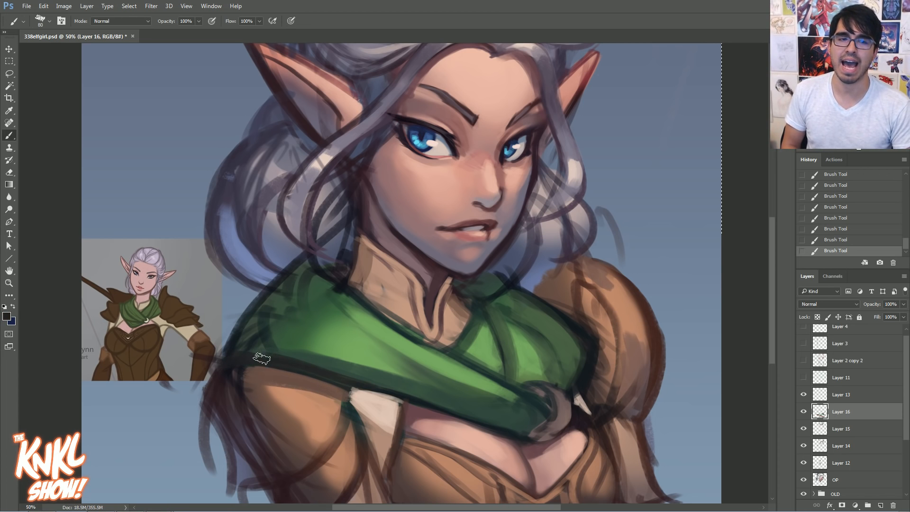
Darken the scarf's upper edge near the hair and its folds below the chin with sampled dark tones
alt+click(297, 296)
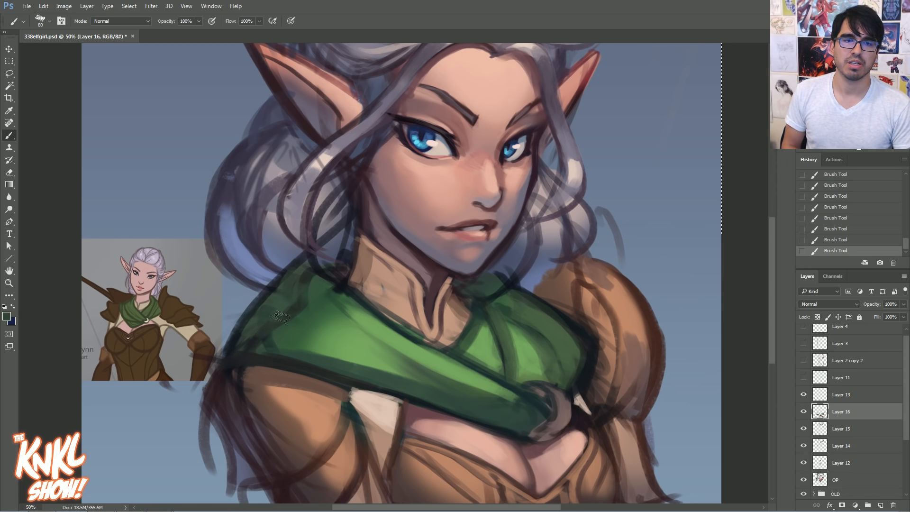
alt+click(280, 283)
drag(254, 328, 315, 255)
alt+click(578, 323)
mouse_move(575, 322)
mouse_down()
mouse_move(497, 278)
mouse_move(465, 289)
mouse_up()
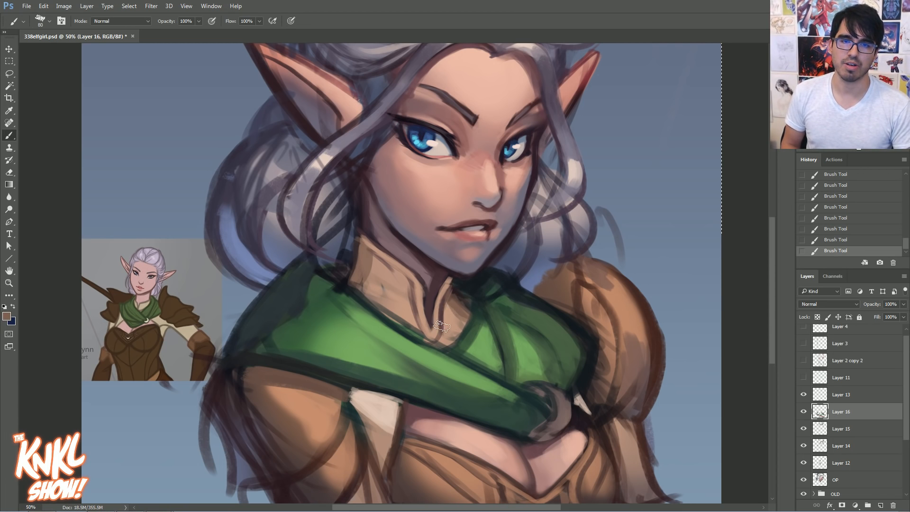
Shade the collar's inner opening and the scarf around the clasp in dark brown, and compare Layer 16 hidden and shown
alt+click(457, 297)
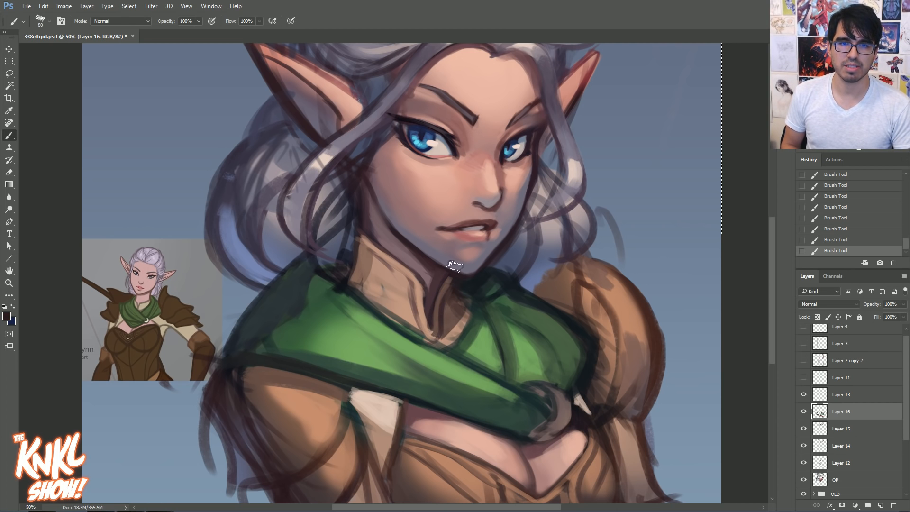
mouse_move(547, 379)
mouse_down()
mouse_move(530, 406)
mouse_move(510, 362)
mouse_up()
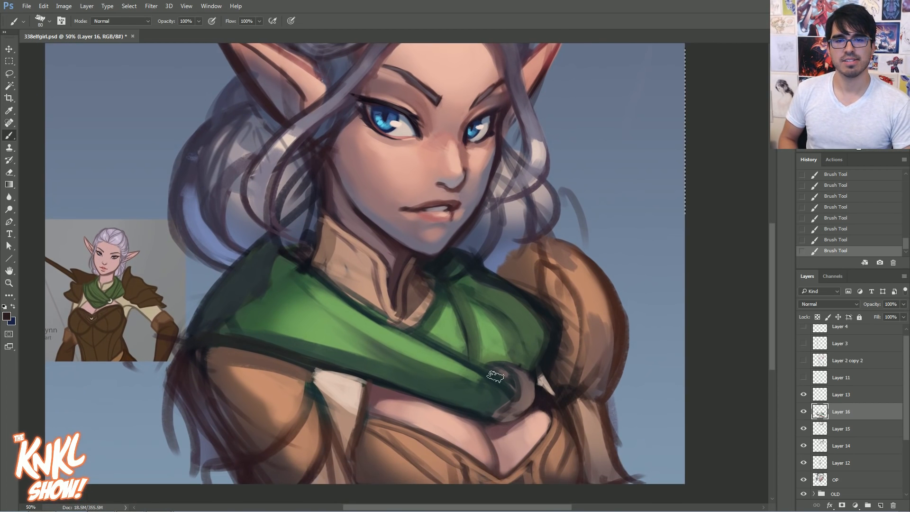
drag(501, 323, 472, 421)
drag(550, 365, 555, 291)
click(804, 412)
click(804, 412)
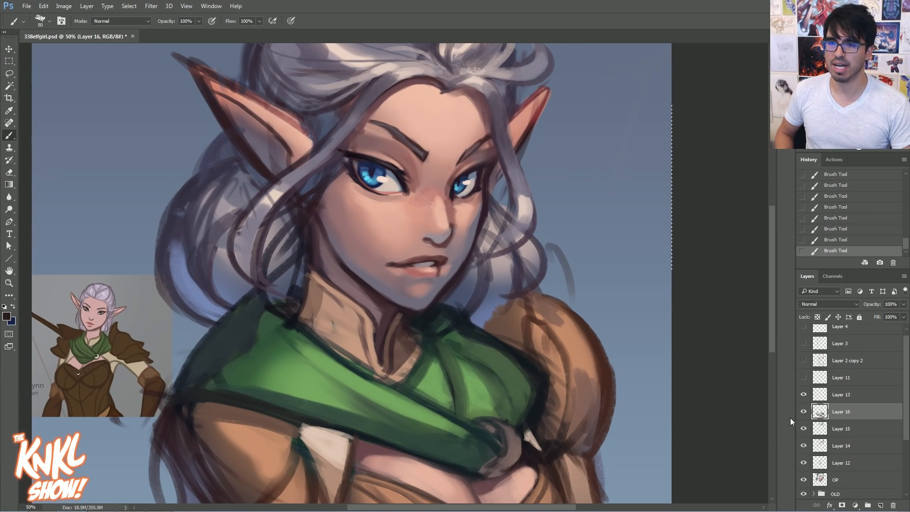
Create a new layer named smooth directly above Layer 16
click(836, 394)
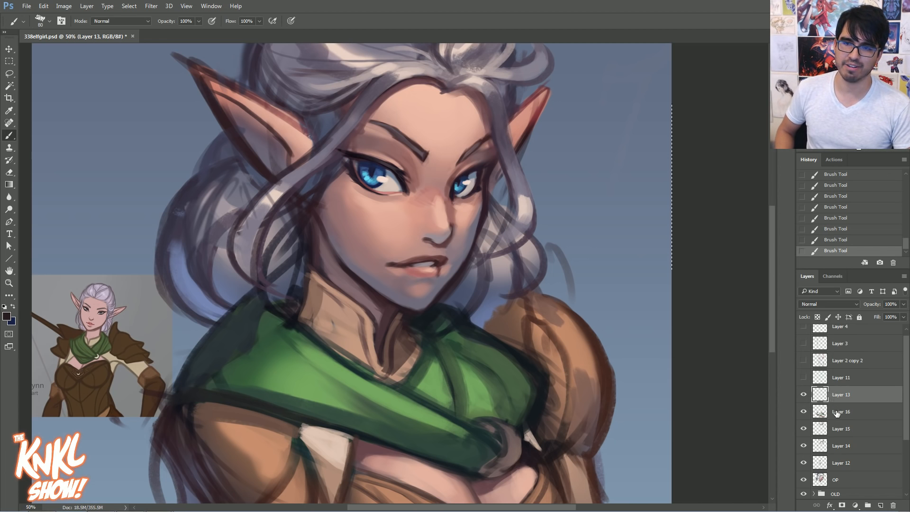
click(836, 412)
key(ctrl+shift+n)
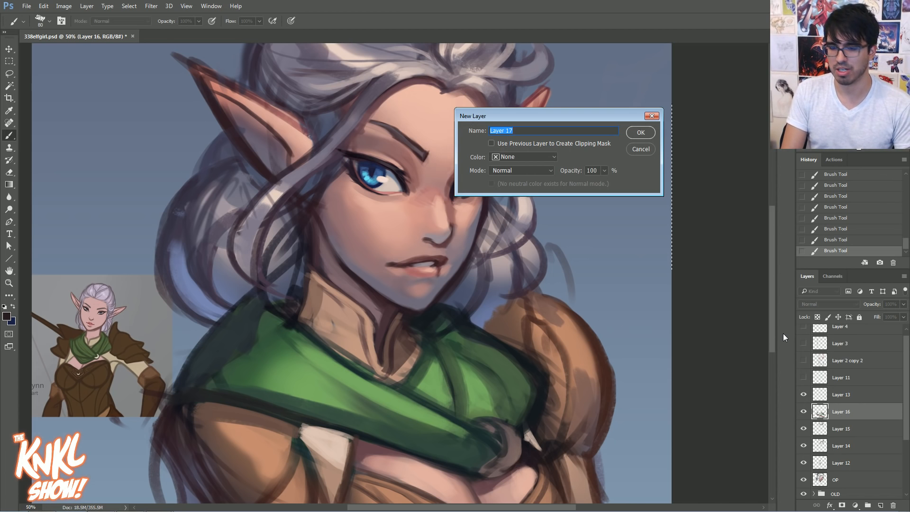
key(Return)
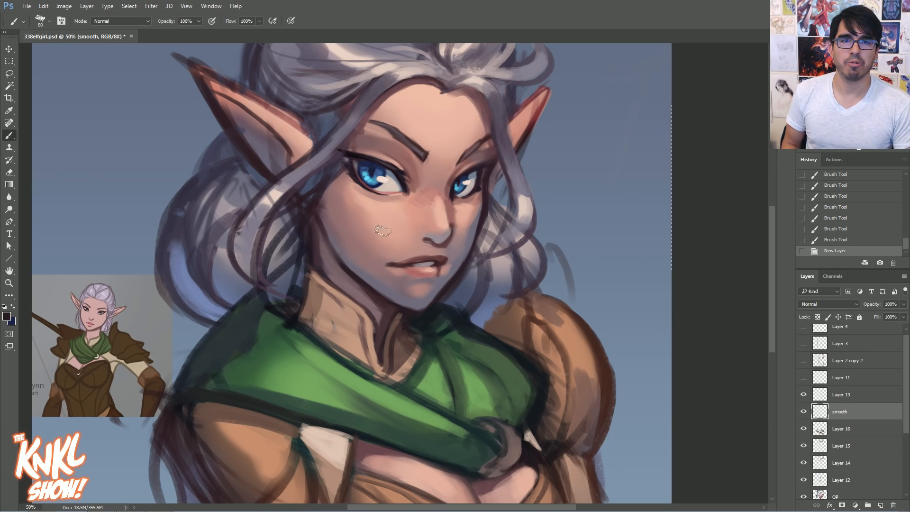
Trace the jaw and far cheek contours in pink #ea0b7a at brush size 20, and revert to the empty smooth layer
scroll(344, 147, up, 1)
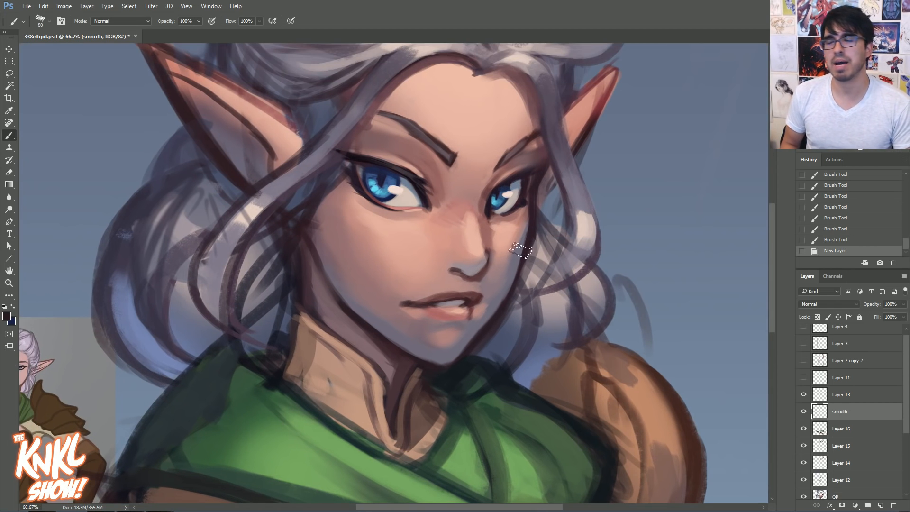
click(7, 316)
click(663, 207)
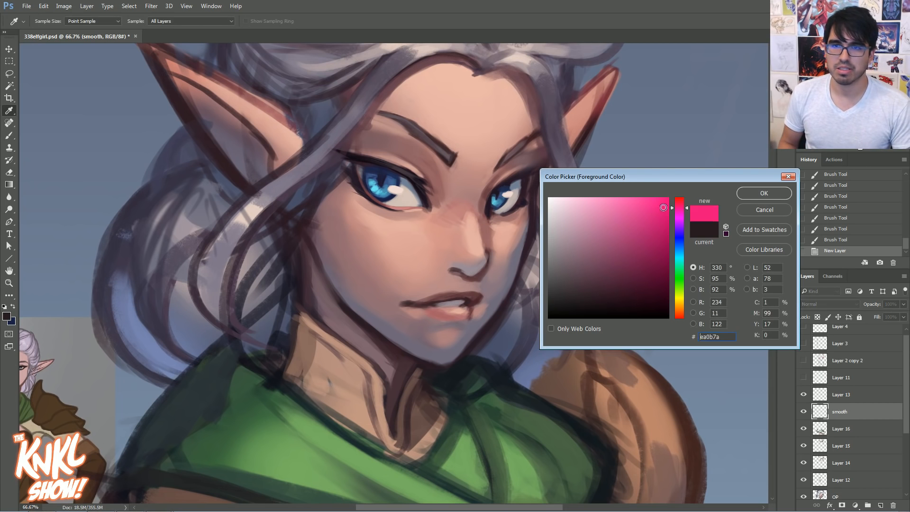
click(743, 192)
mouse_move(458, 363)
mouse_down()
mouse_move(539, 211)
mouse_move(533, 179)
mouse_move(551, 156)
mouse_up()
key([)
drag(420, 361, 260, 265)
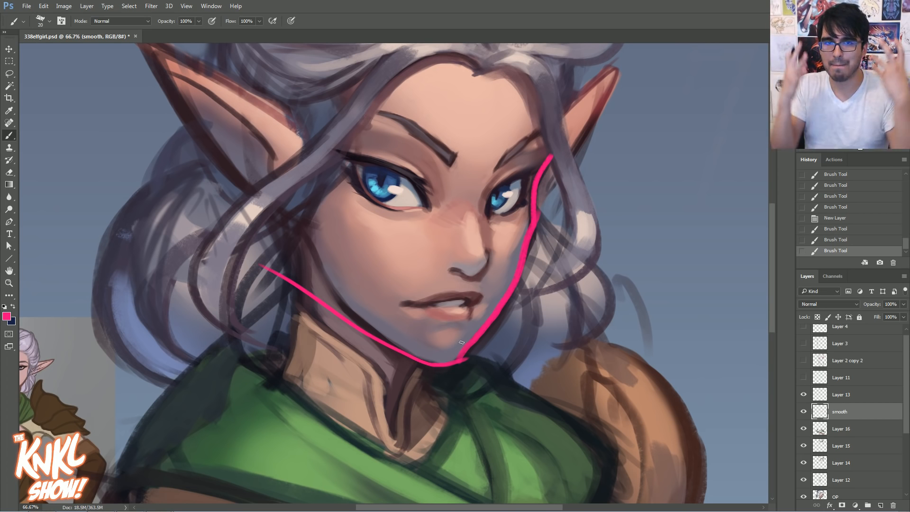
drag(534, 98, 594, 223)
mouse_move(561, 118)
mouse_down()
mouse_move(569, 137)
mouse_move(550, 275)
mouse_up()
click(831, 198)
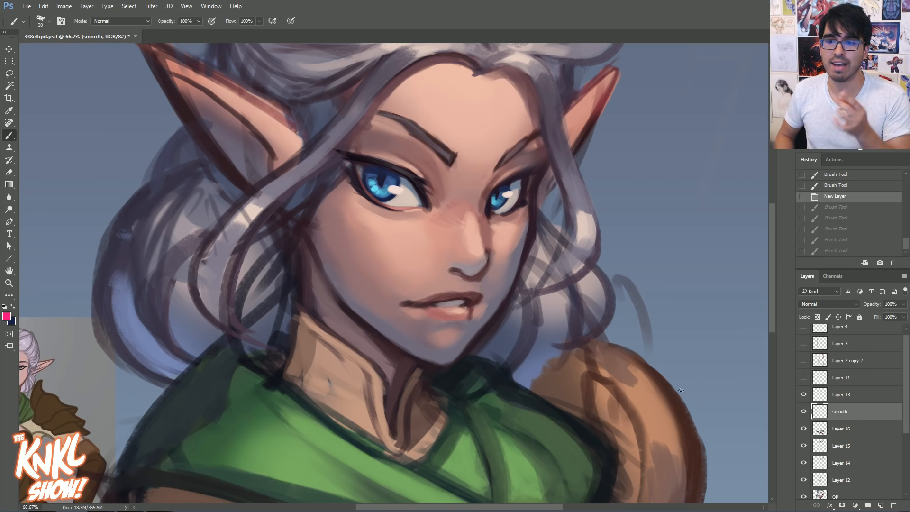
Switch to a soft round brush preset at size 45
right_click(388, 265)
click(420, 296)
key(Return)
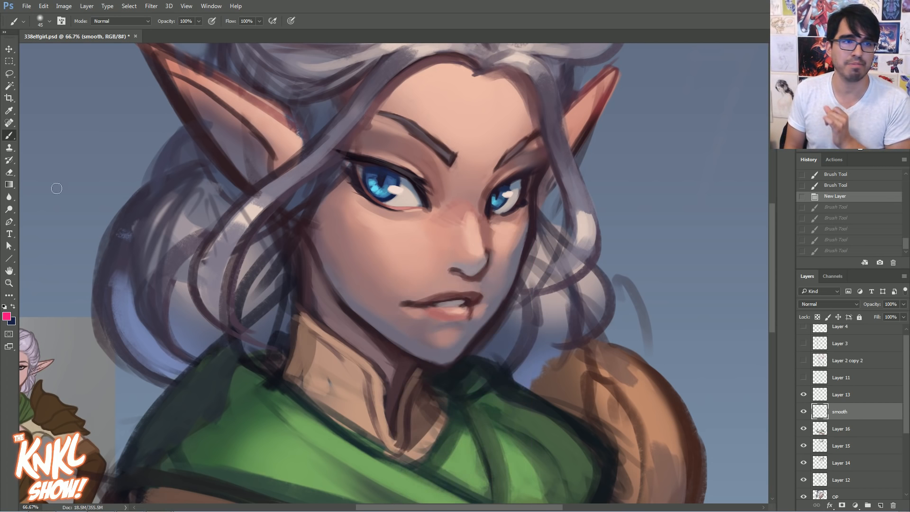
Set the Eraser to the K Soft brush preset at size 45
key(e)
right_click(461, 209)
click(495, 270)
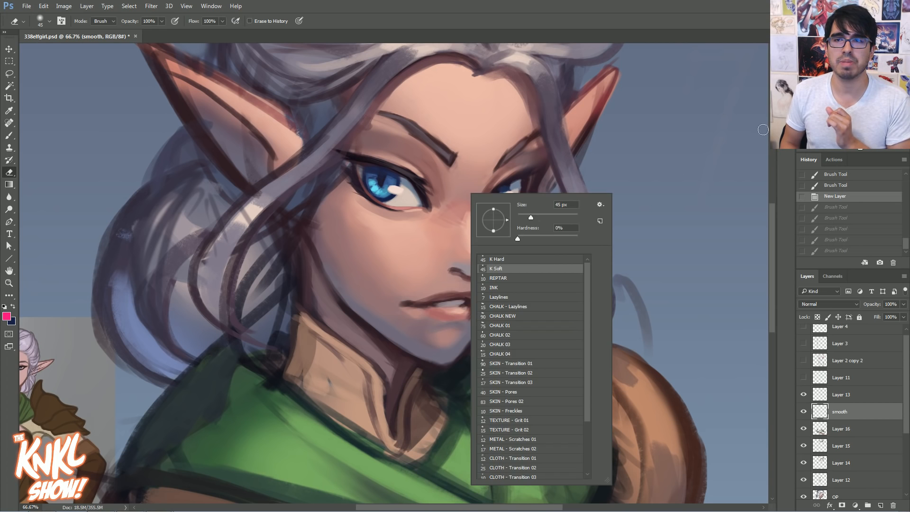
key(Return)
Blend the middle of the near cheek on the smooth layer with a sampled skin tone and the soft brush at size 400
key(ctrl+plus)
drag(469, 216, 543, 210)
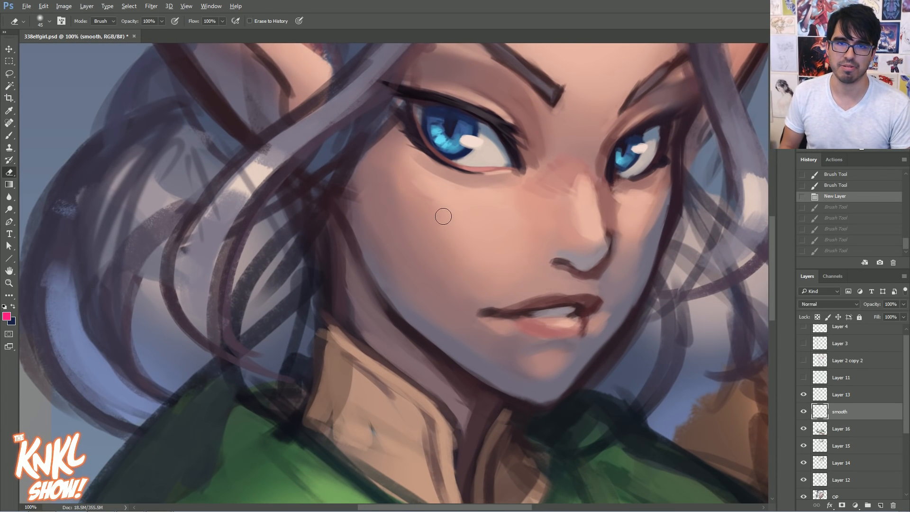
key(b)
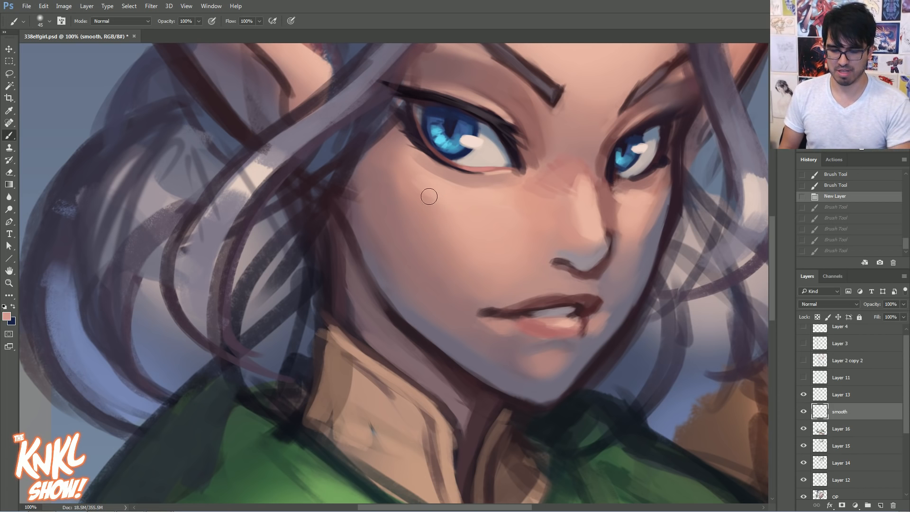
key(bracketright)
key(bracketright)
key(bracketright)
key(bracketright)
key(bracketright)
key(bracketright)
key(bracketright)
key(bracketright)
key(bracketright)
key(bracketright)
key(bracketright)
key(bracketright)
key(bracketright)
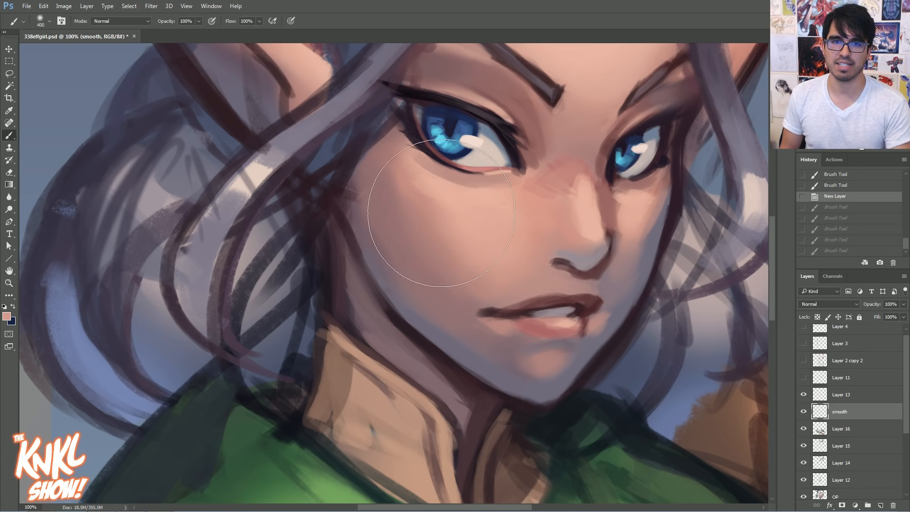
drag(441, 213, 473, 234)
Even out the near cheek's outer side below the eye corner with sampled skin tones, using brush sizes from 250 up to 500
key(bracketleft)
key(bracketleft)
alt+click(384, 178)
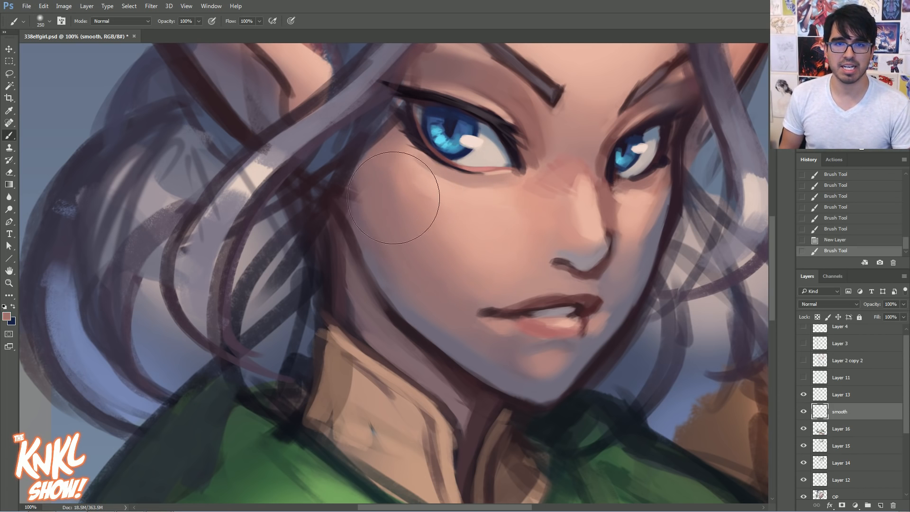
alt+click(393, 172)
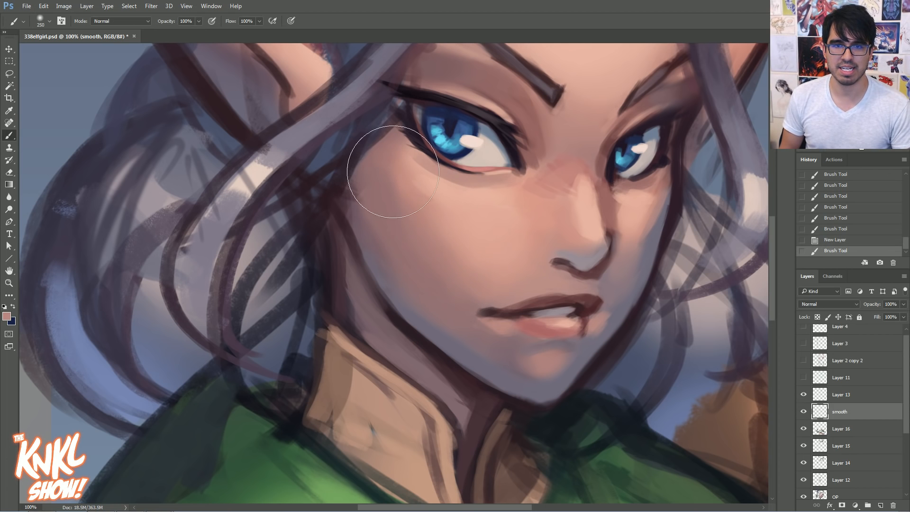
mouse_move(455, 284)
mouse_down()
mouse_move(488, 240)
mouse_move(451, 223)
mouse_up()
key(bracketright)
key(bracketright)
key(bracketright)
key(bracketright)
key(bracketright)
key(bracketright)
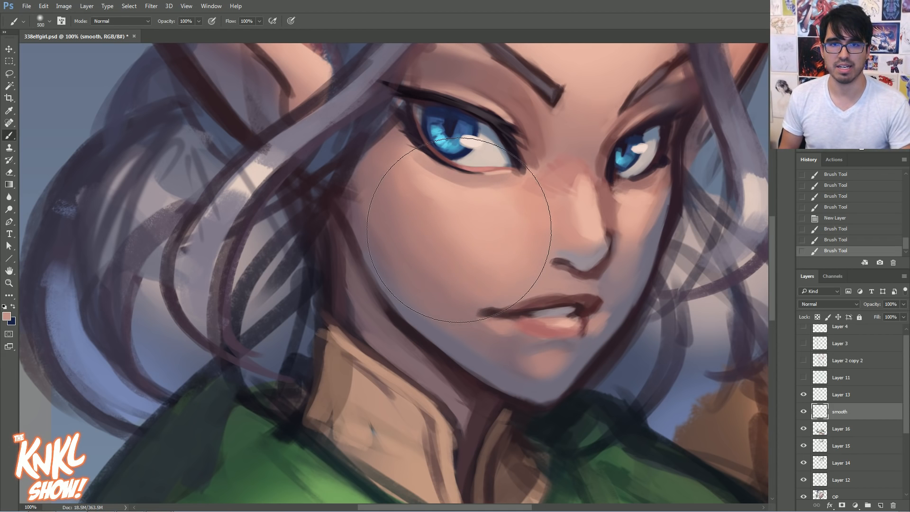
Blend the near cheek down towards the mouth with sampled tones at brush size 300, and compare the smooth layer hidden and shown
key(bracketleft)
key(bracketleft)
alt+click(435, 224)
mouse_move(427, 211)
mouse_down()
mouse_move(464, 253)
mouse_move(415, 212)
mouse_up()
alt+click(439, 280)
alt+click(414, 243)
mouse_move(427, 258)
mouse_down()
mouse_move(379, 184)
mouse_move(395, 248)
mouse_move(355, 203)
mouse_up()
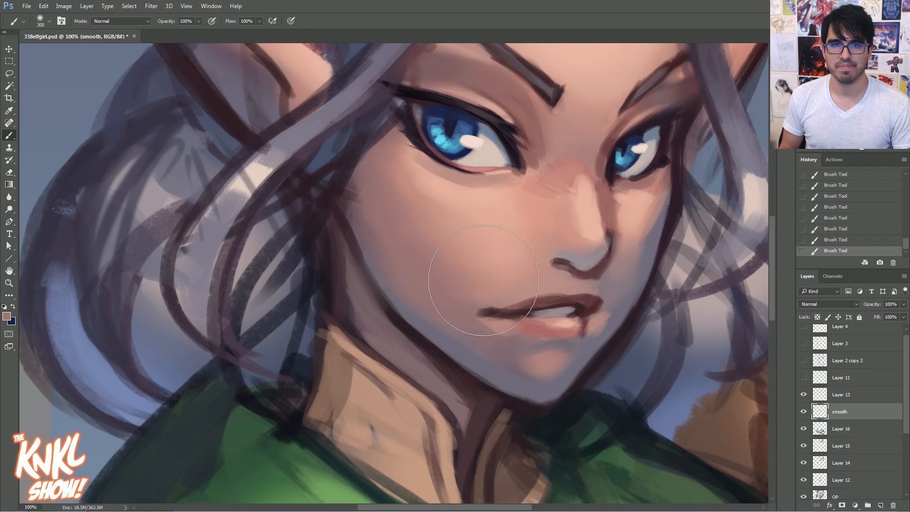
click(804, 412)
click(804, 412)
click(804, 413)
click(804, 412)
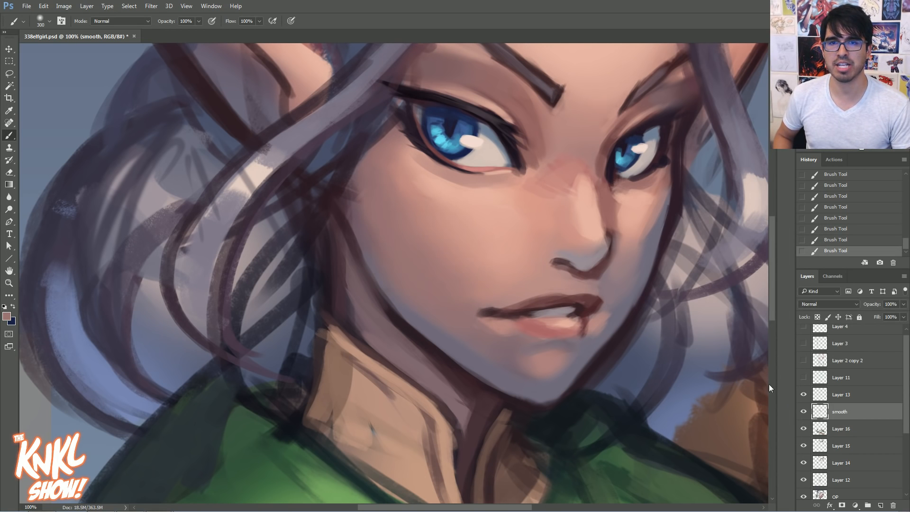
Soften the skin beside the nose bridge and inner eye corner with sampled warm tones at brush size 150
alt+click(529, 206)
alt+click(559, 152)
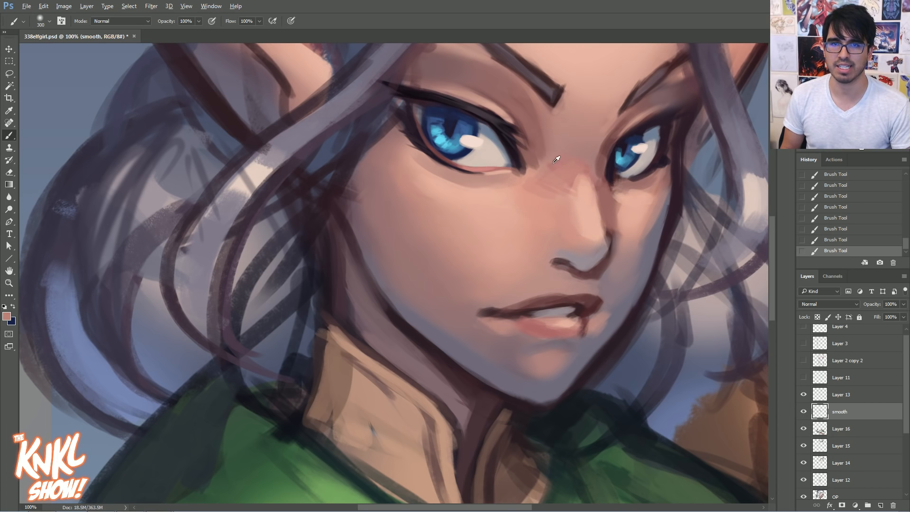
key(bracketleft)
key(bracketleft)
key(bracketleft)
key(bracketleft)
drag(562, 176, 555, 202)
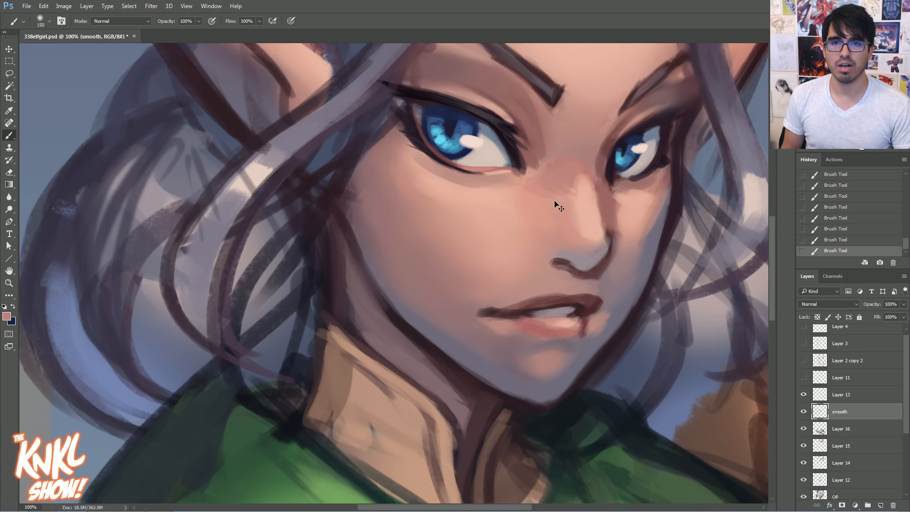
alt+click(561, 173)
Smooth the shadowed far side of the nose with a sampled reddish brown at brush sizes 70 and 25
alt+click(608, 195)
key(bracketleft)
key(bracketleft)
key(bracketleft)
key(bracketleft)
key(bracketleft)
key(bracketleft)
key(bracketleft)
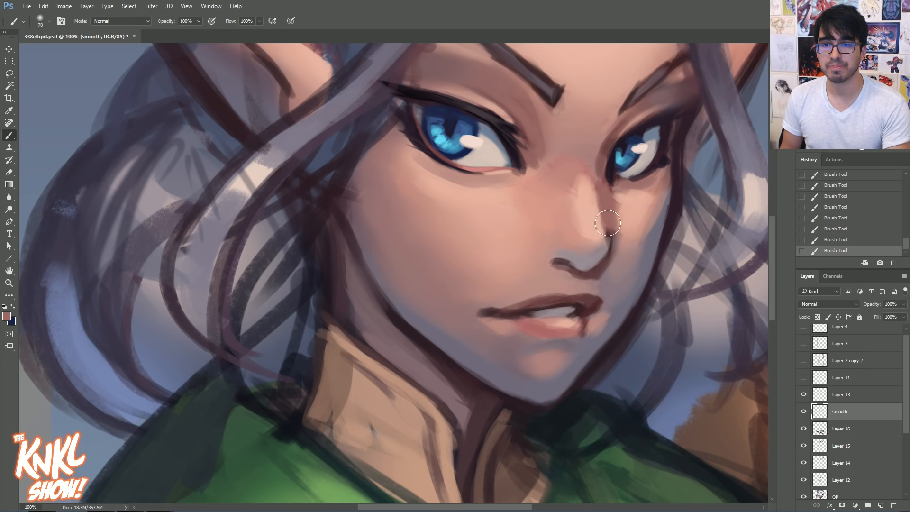
key(bracketleft)
key(bracketleft)
key(bracketleft)
key(bracketleft)
key(bracketleft)
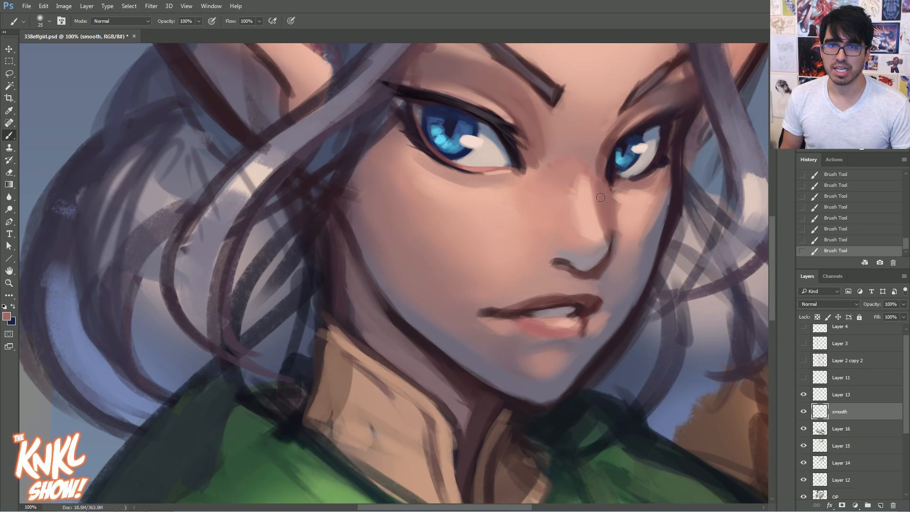
Blend the top of the nose bridge between the eyes with a soft pink skin tone, enlarging the brush to size 100
drag(650, 300, 556, 319)
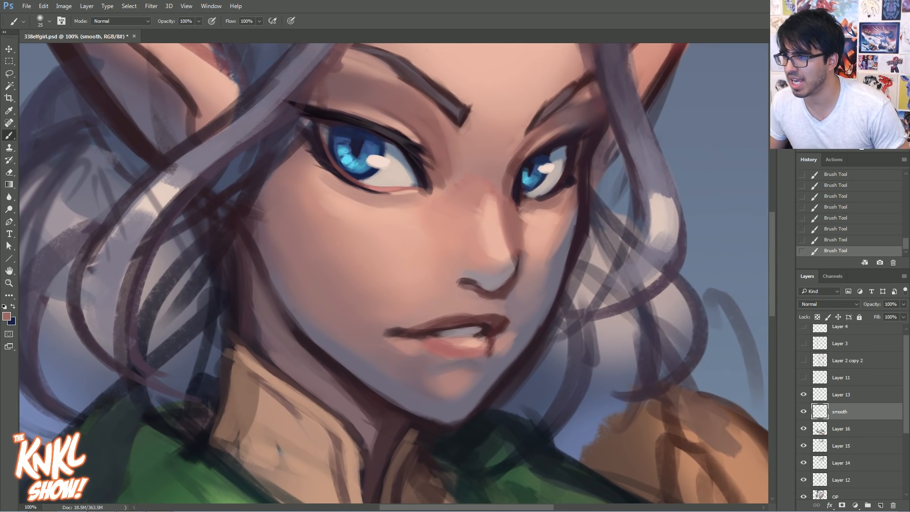
click(55, 504)
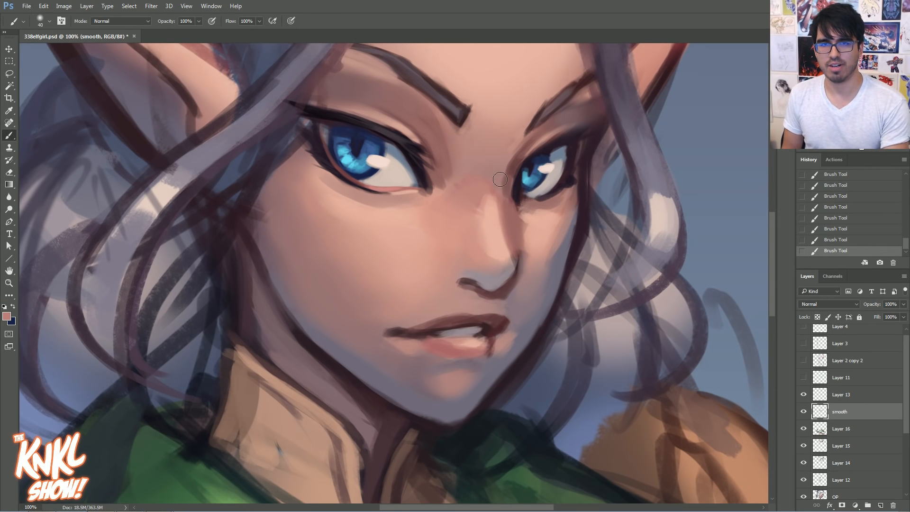
key(bracketright)
key(bracketright)
key(bracketright)
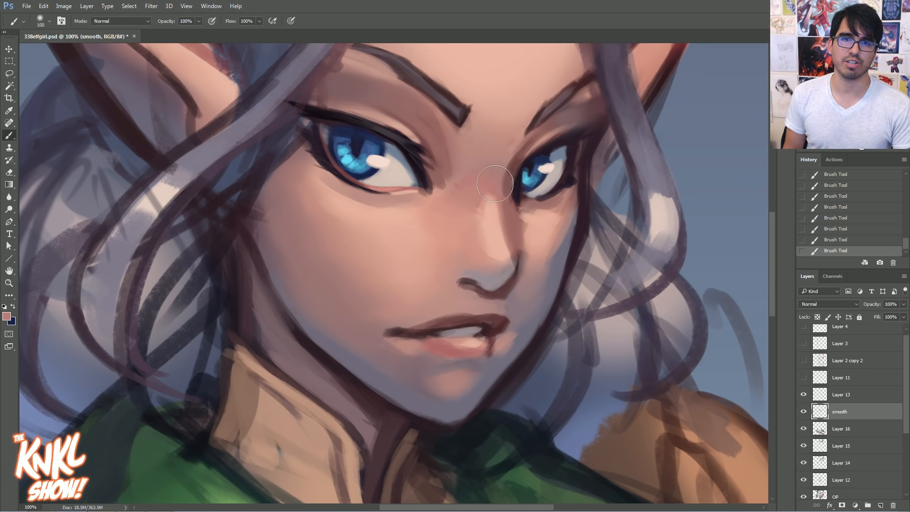
Smooth the forehead and the skin around the near eyebrow with sampled light skin tones at brush sizes 60 and 90
drag(487, 178, 468, 220)
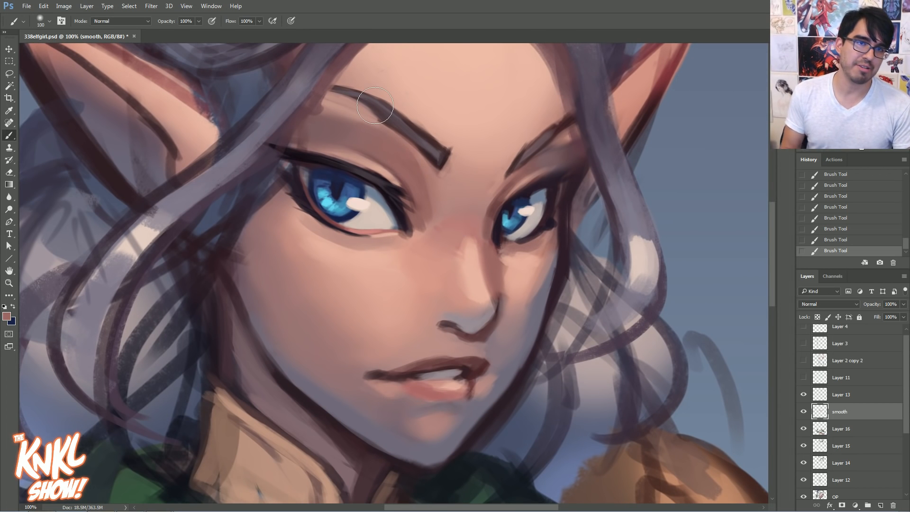
drag(376, 148, 360, 228)
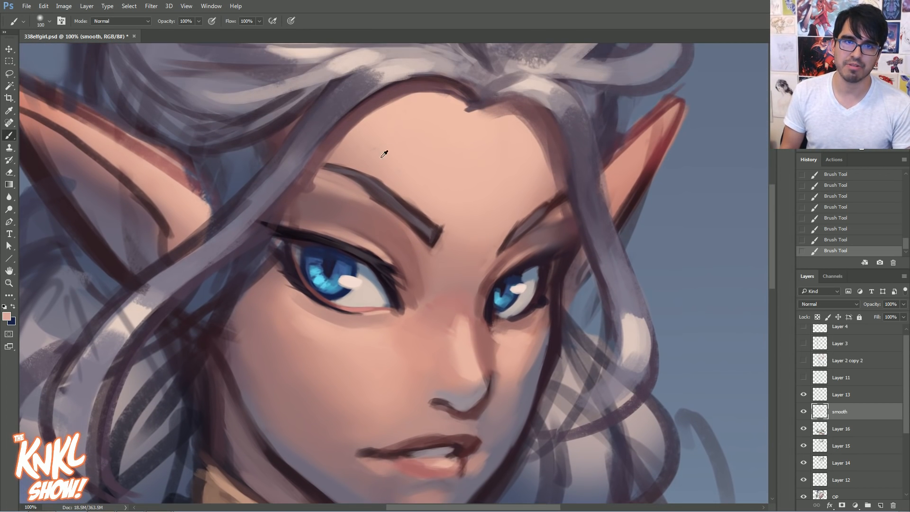
key(bracketleft)
key(bracketleft)
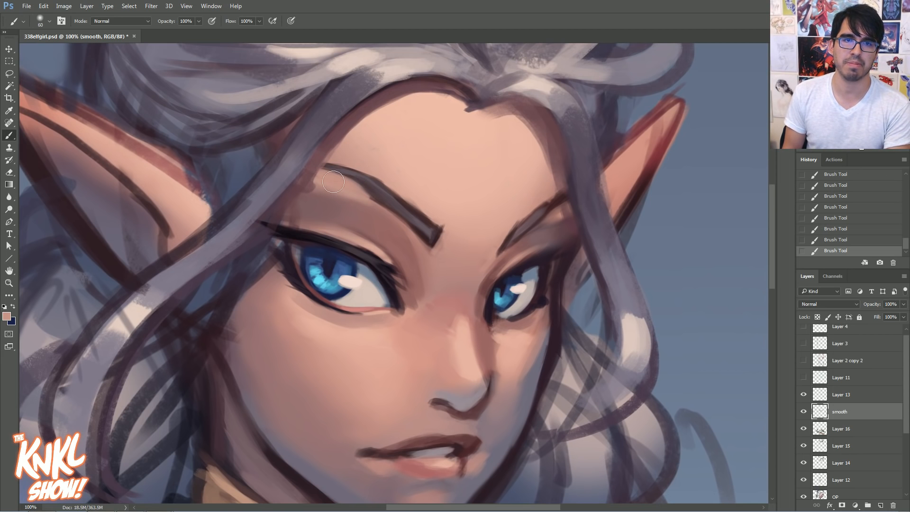
key(bracketright)
key(bracketright)
key(bracketright)
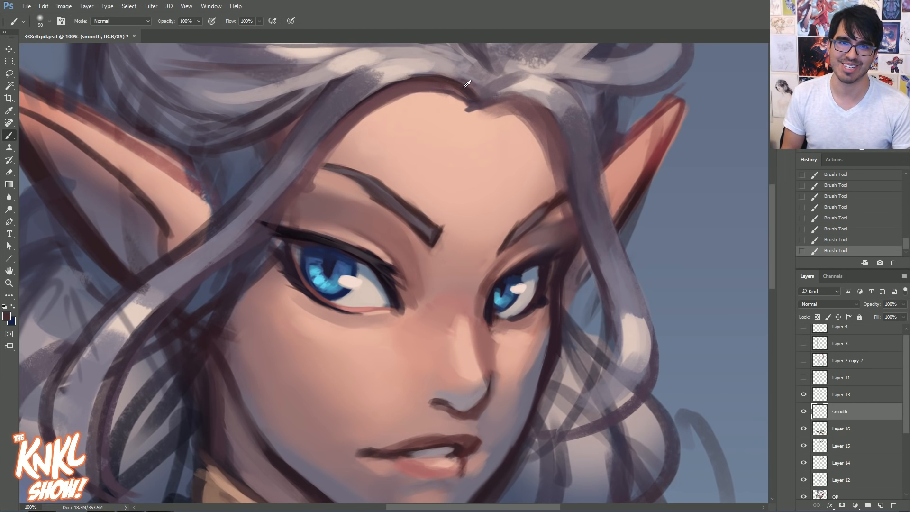
Clean up the hairline edge and the far ear's lower outline in dark brown at brush sizes 25 and 15
key(bracketleft)
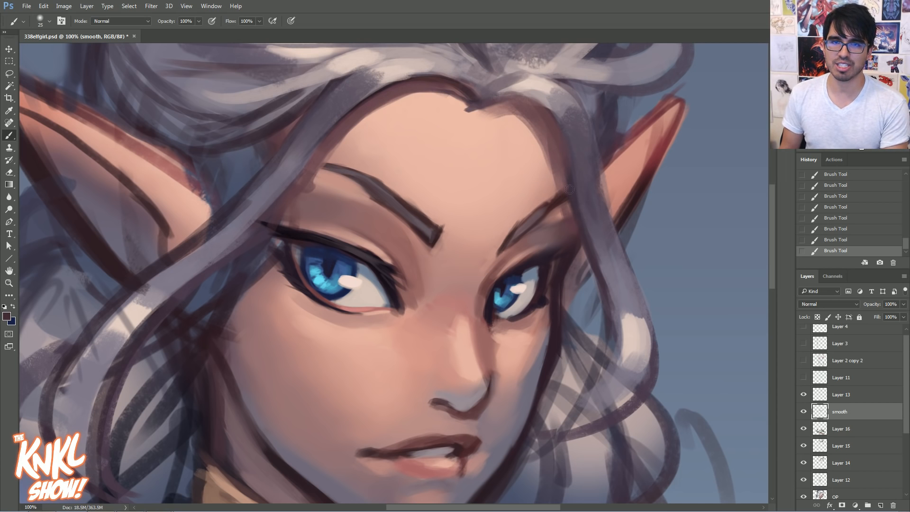
mouse_move(563, 146)
mouse_down()
mouse_move(546, 114)
mouse_move(504, 91)
mouse_up()
mouse_move(552, 110)
mouse_down()
mouse_move(498, 90)
mouse_move(488, 98)
mouse_up()
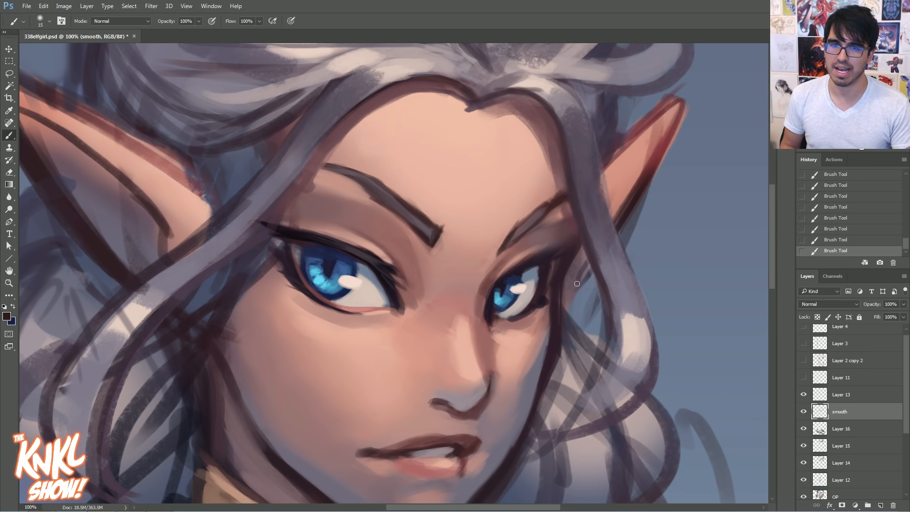
drag(563, 302, 595, 265)
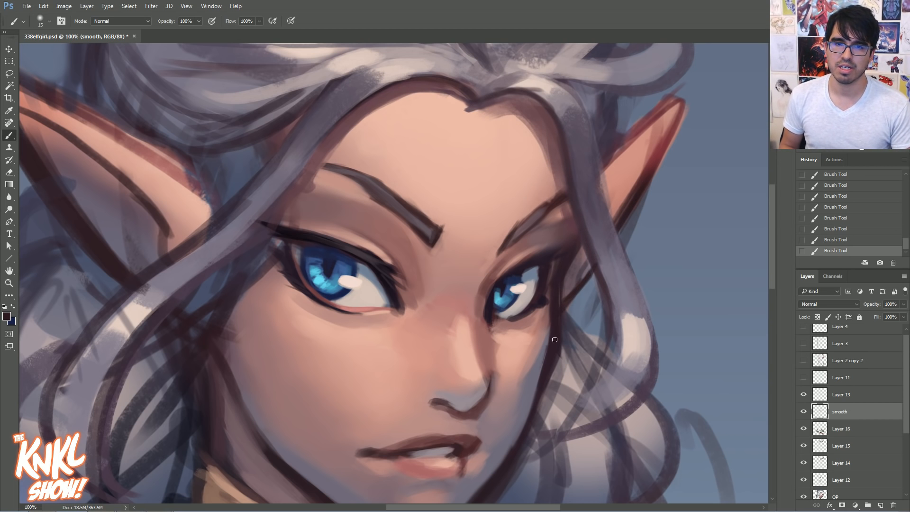
Soften the far cheek and jaw contour and the hair behind it with sampled tones at brush sizes 45 and 80
drag(566, 342, 582, 254)
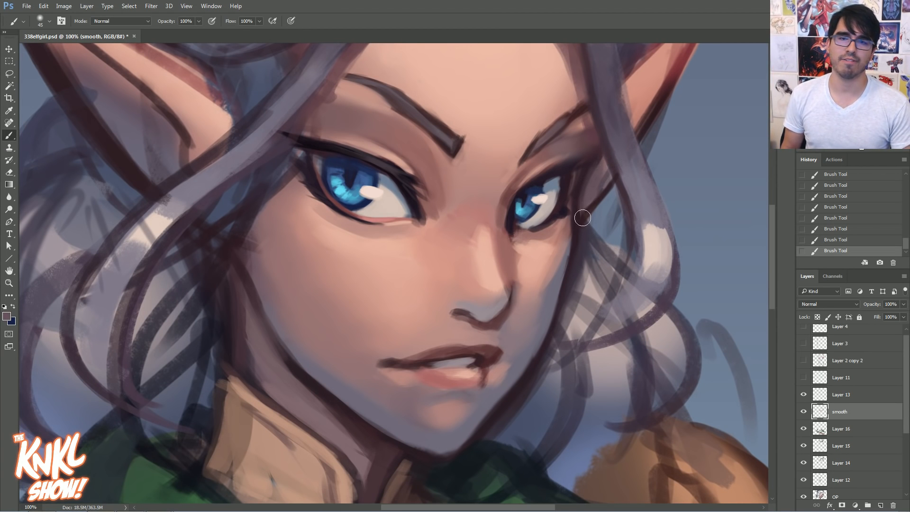
drag(555, 365, 593, 270)
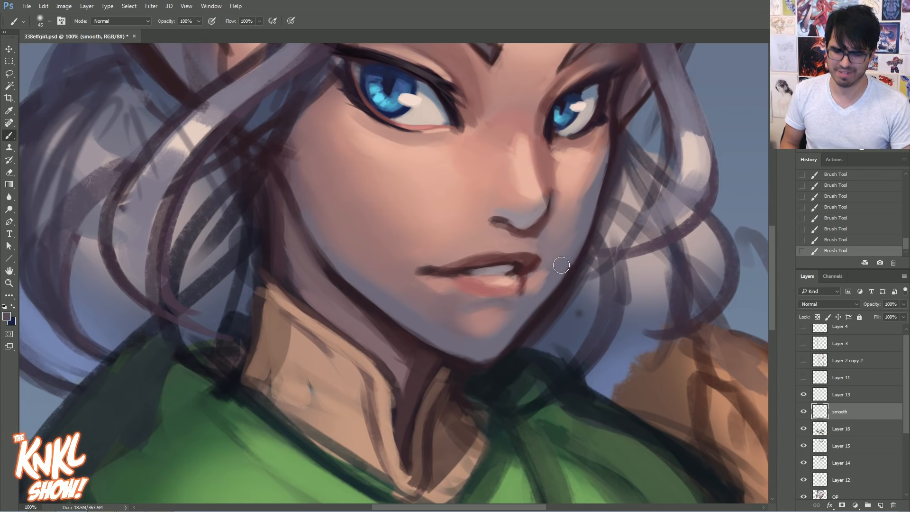
key(bracketright)
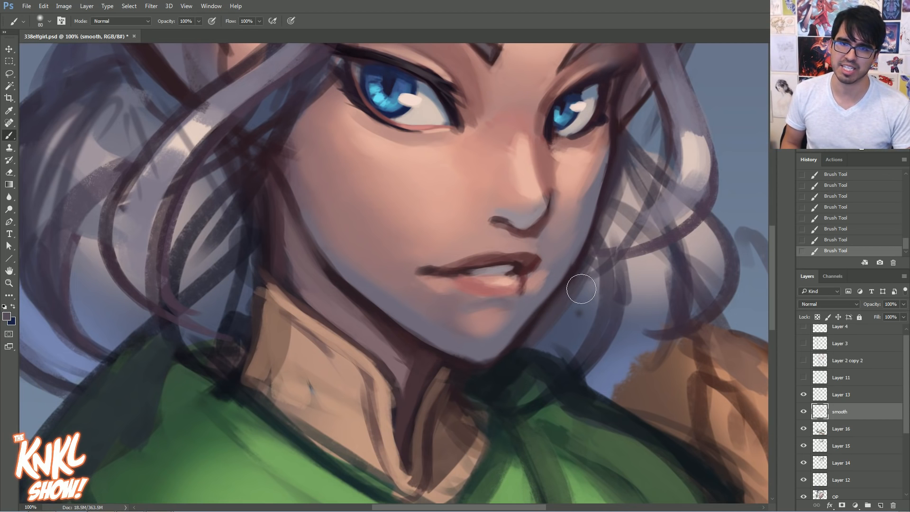
alt+click(580, 268)
key(bracketleft)
key(bracketleft)
key(bracketleft)
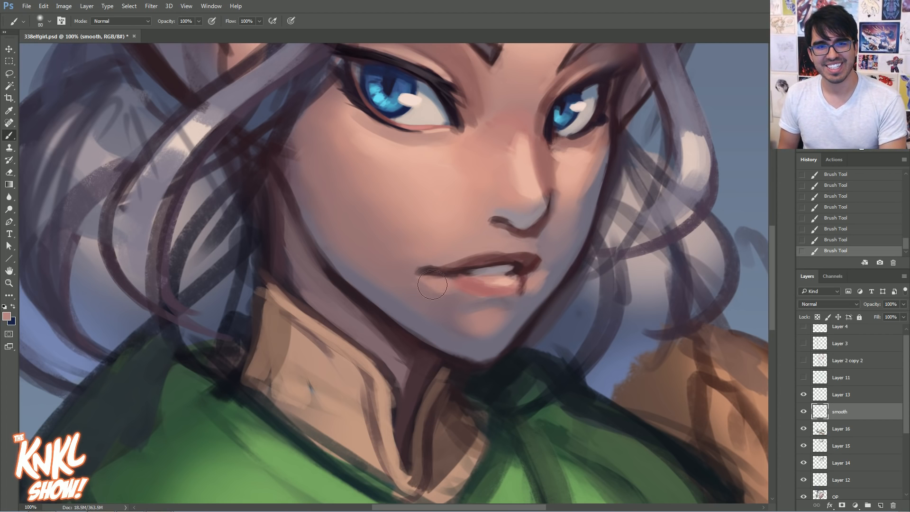
Blend the skin around the lower lip and mouth corners with sampled tones at brush size 125
key(bracketright)
key(bracketright)
key(bracketright)
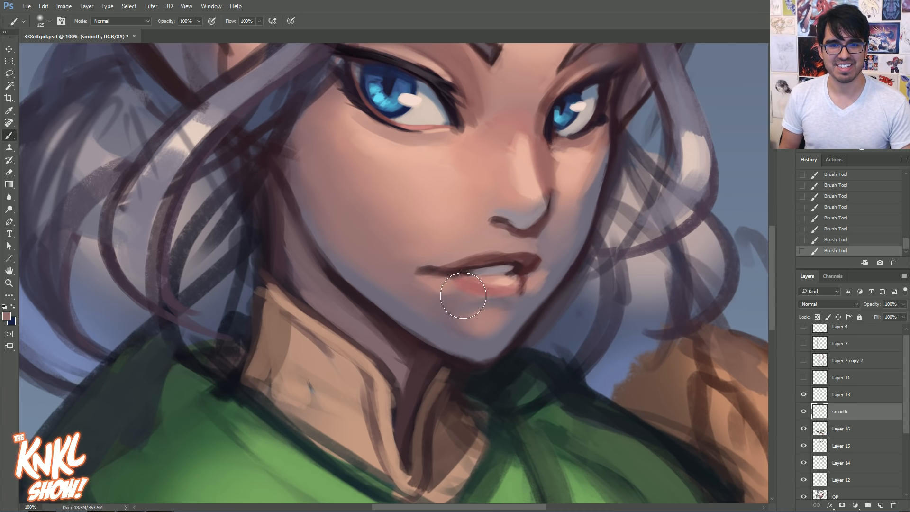
alt+click(545, 287)
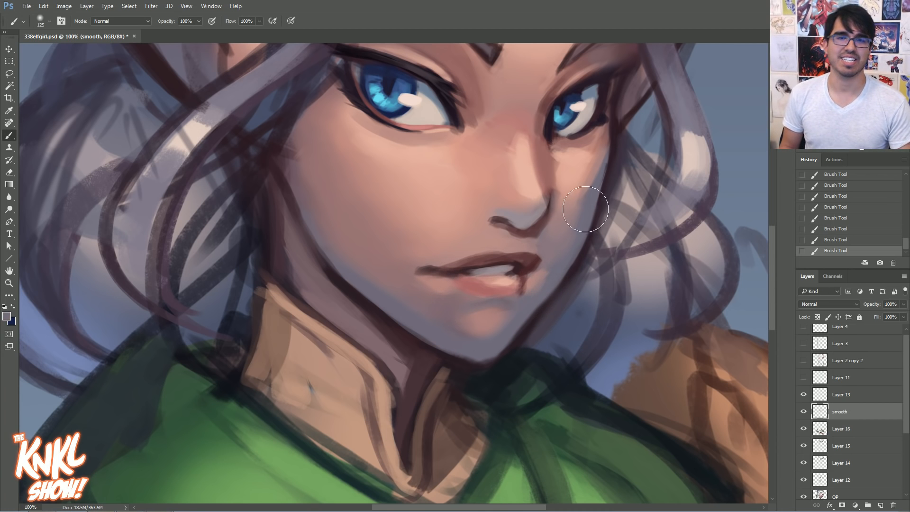
Pick the muted red #c66b6b from a sampled skin tone and add blush to the near cheek with a large soft brush
scroll(545, 233, up, 3)
alt+click(455, 247)
click(6, 316)
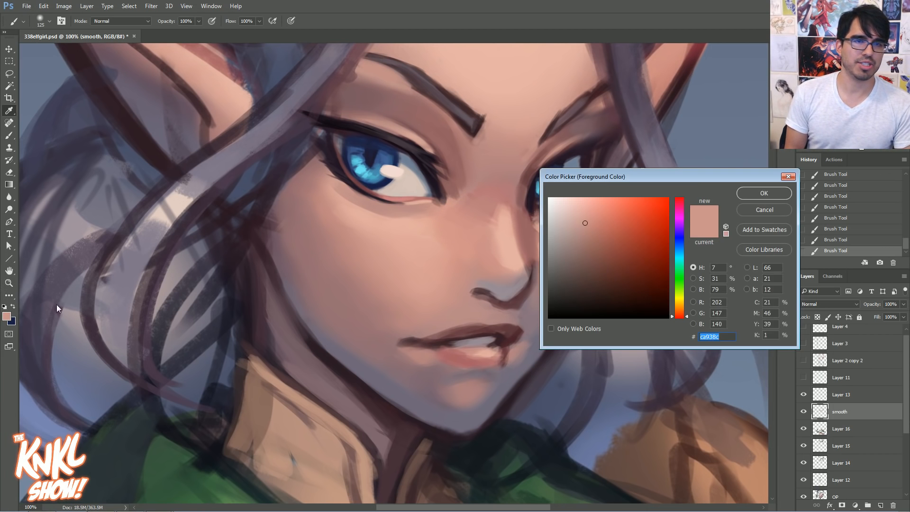
drag(581, 221, 603, 224)
click(679, 318)
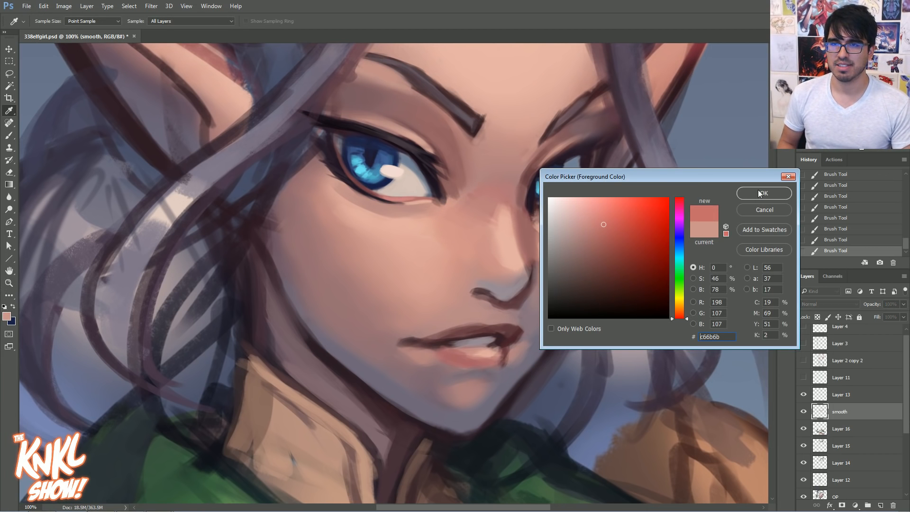
click(761, 193)
key(bracketleft)
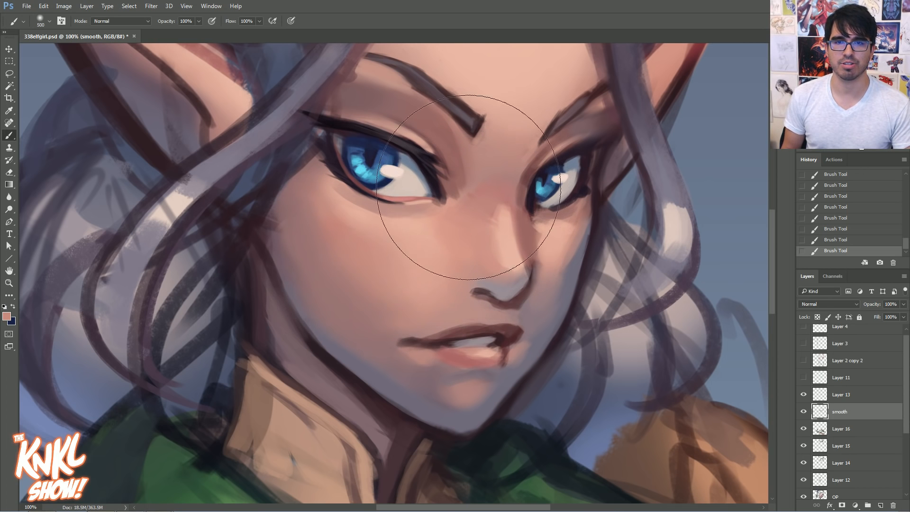
Pick a more saturated salmon red and add blush to the far cheek with the soft brush at size 200
click(6, 316)
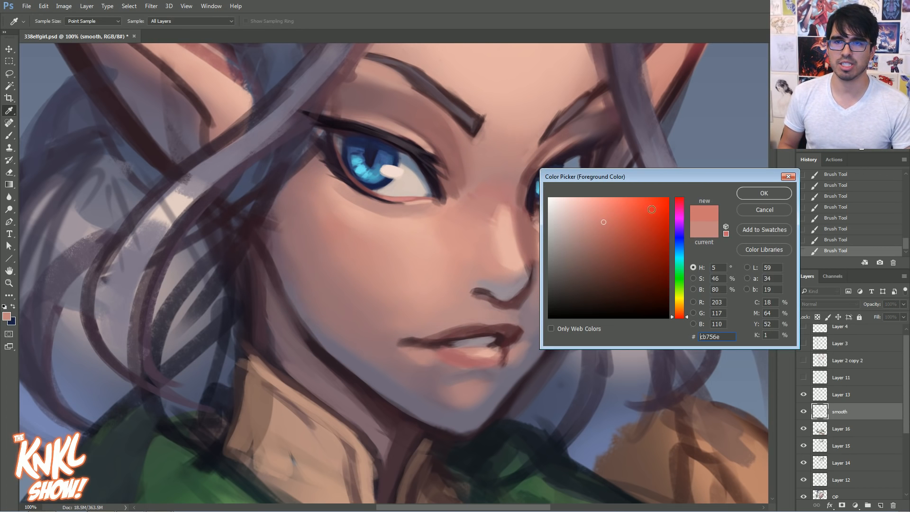
click(627, 237)
click(764, 192)
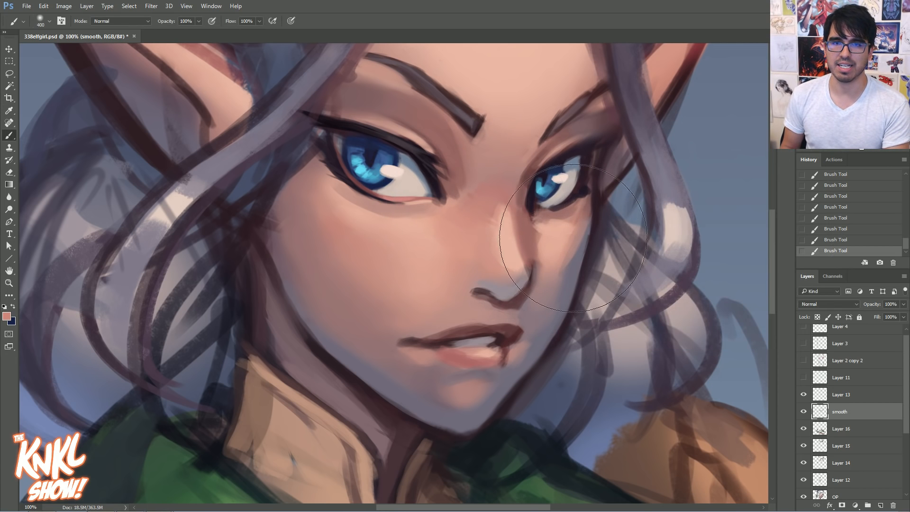
key(bracketleft)
key(bracketleft)
key(bracketleft)
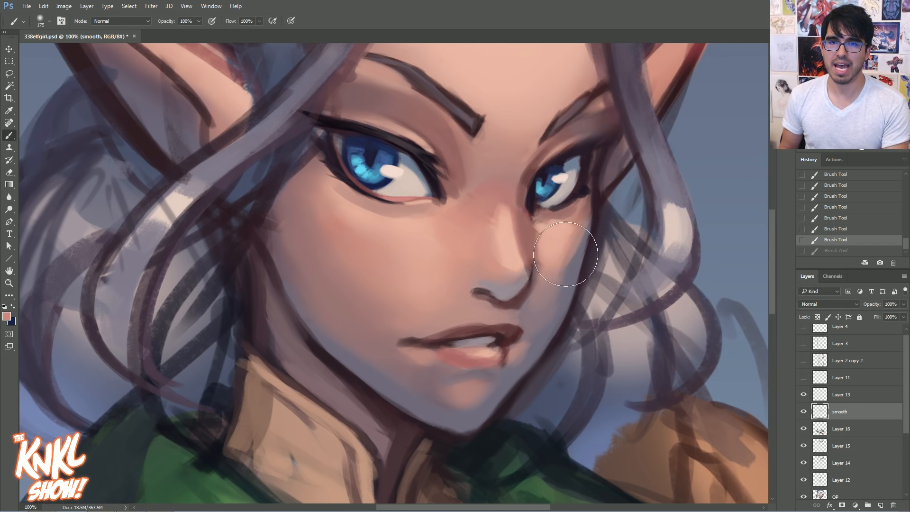
click(852, 239)
key(bracketright)
drag(577, 237, 559, 259)
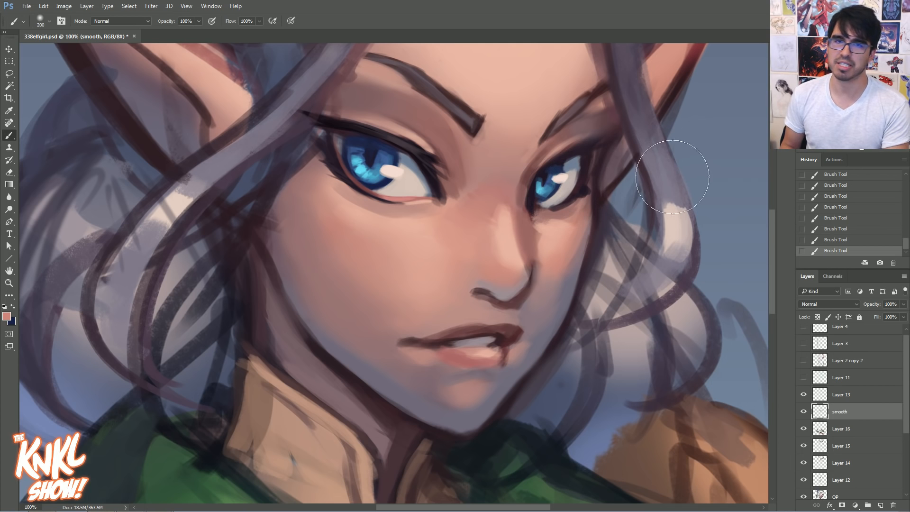
Smooth the nose bridge and the skin between the brows with sampled skin tones at brush sizes 70, 175 and 80
drag(642, 194, 629, 220)
drag(492, 183, 466, 245)
alt+click(472, 352)
key([)
key([)
key([)
key([)
key([)
key([)
key([)
key([)
key([)
key([)
key([)
key([)
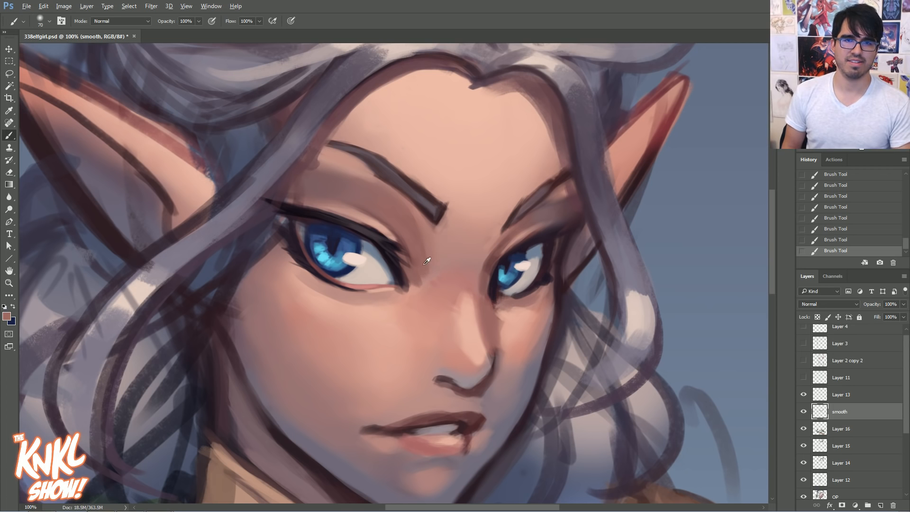
key(bracketright)
key(bracketright)
key(bracketright)
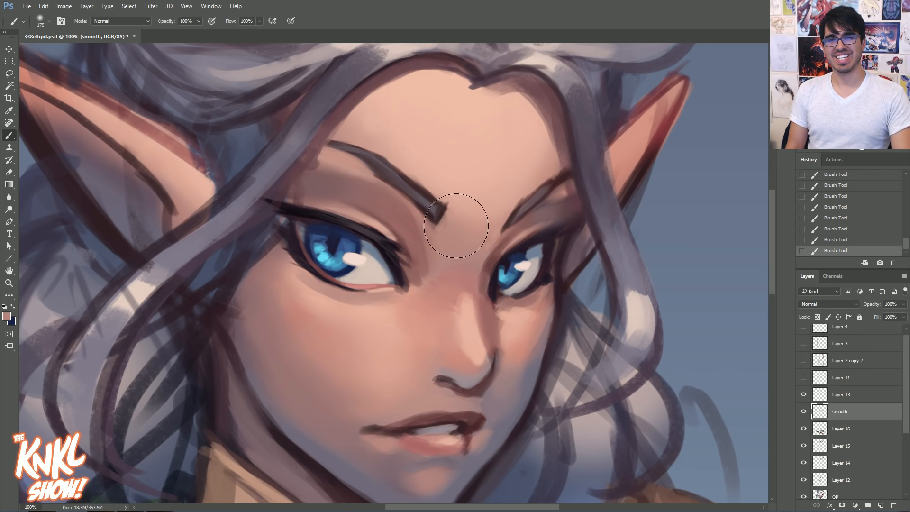
key(bracketleft)
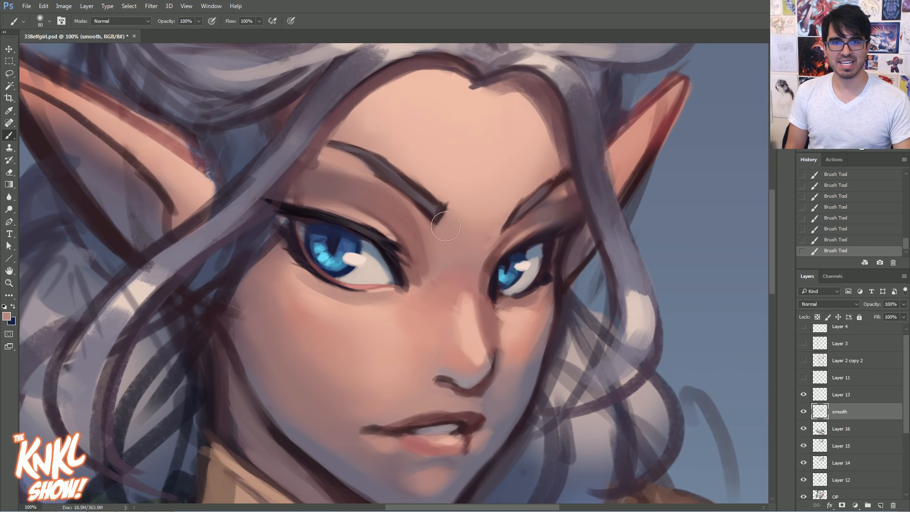
Pick the light peach #f3cfbc and brighten the middle of the forehead with the soft brush at size 400
click(6, 317)
click(575, 203)
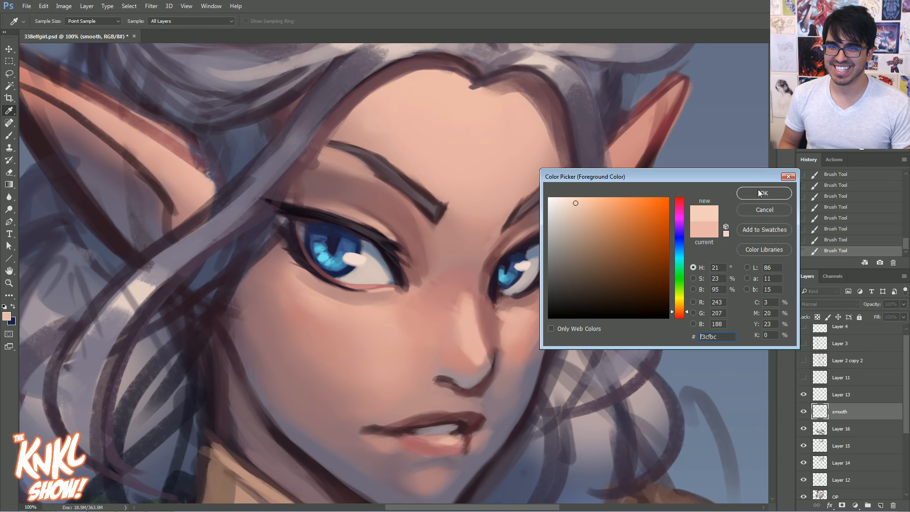
click(748, 194)
key(bracketright)
key(bracketright)
key(bracketright)
key(bracketright)
key(bracketright)
key(bracketright)
key(bracketright)
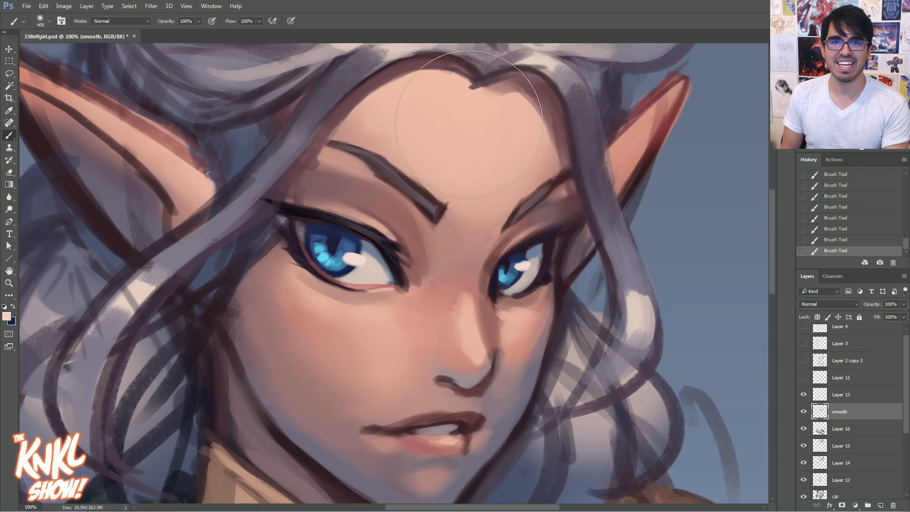
Add peach highlights below the near eye and along the nose with the brush at sizes 175 and 25
key(bracketleft)
key(bracketleft)
key(bracketleft)
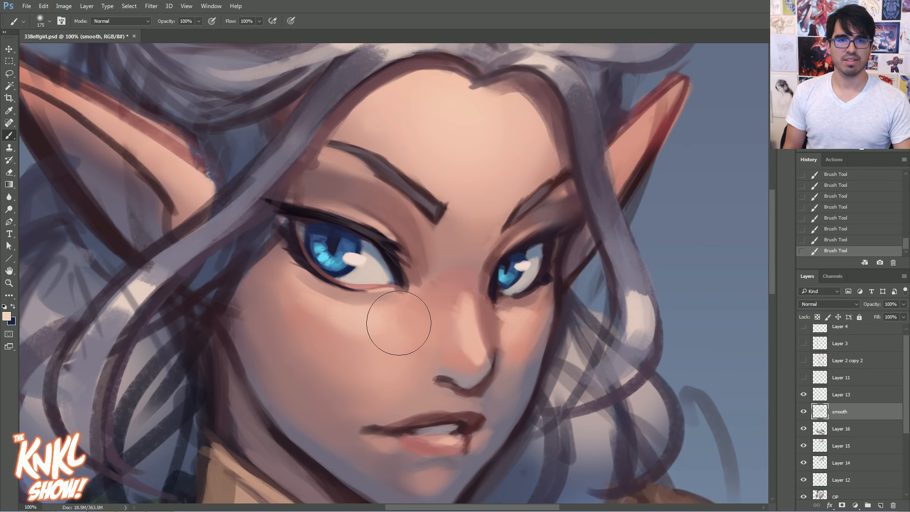
key(bracketleft)
key(bracketleft)
key(bracketleft)
key(bracketleft)
key(bracketleft)
key(bracketleft)
key(bracketleft)
key(bracketleft)
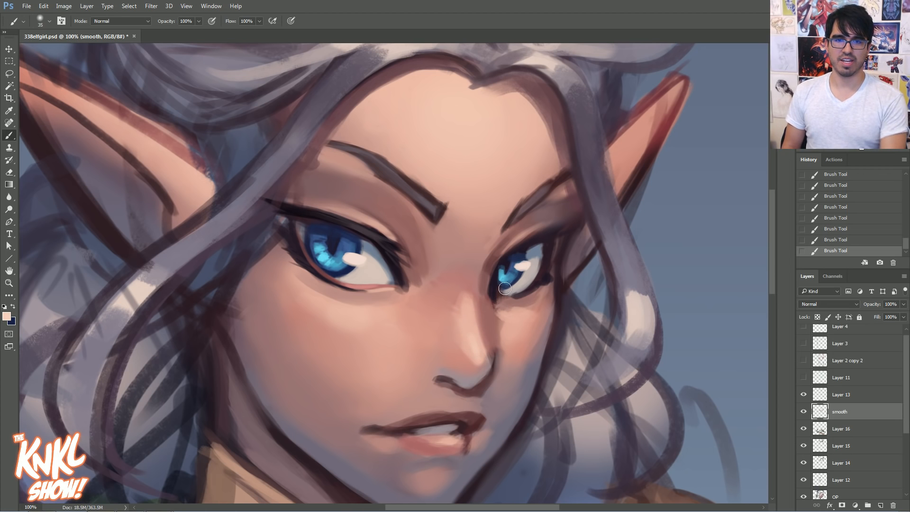
Compare the face with and without the latest highlight strokes by stepping back and forth through the history
click(837, 239)
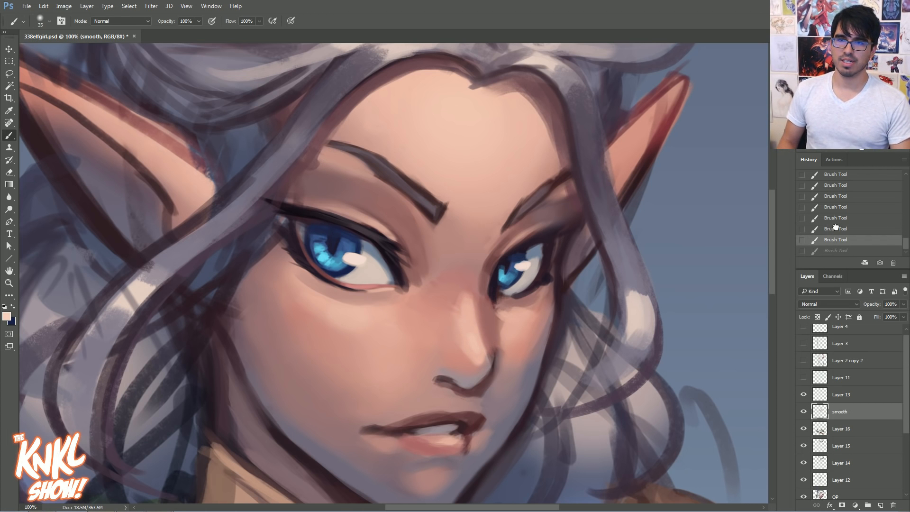
key(ctrl+shift+z)
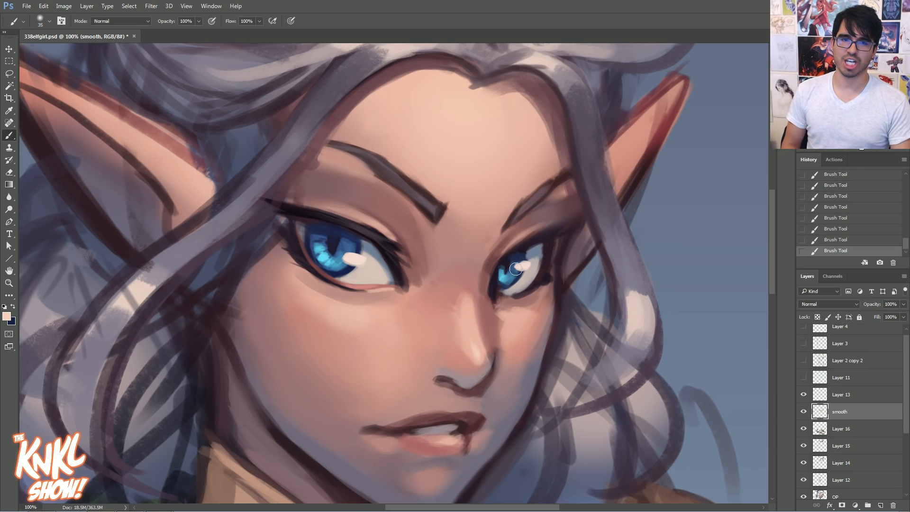
key(ctrl+alt+z)
key(ctrl+alt+z)
key(ctrl+alt+z)
key(bracketright)
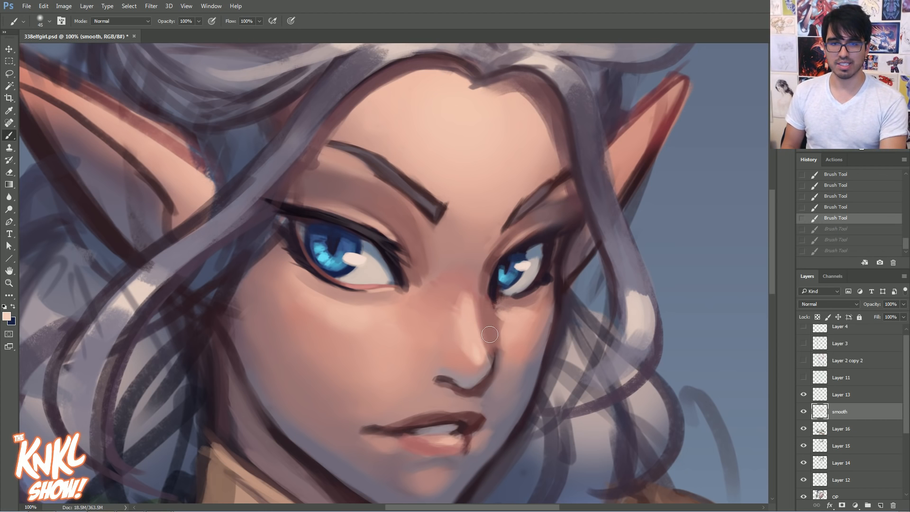
key(ctrl+shift+z)
key(ctrl+shift+z)
key(ctrl+shift+z)
key(ctrl+alt+z)
key(ctrl+shift+z)
Soften the far cheek below the eye with sampled skin tones at brush sizes 100, 200 and 250
key(bracketright)
key(bracketright)
key(bracketright)
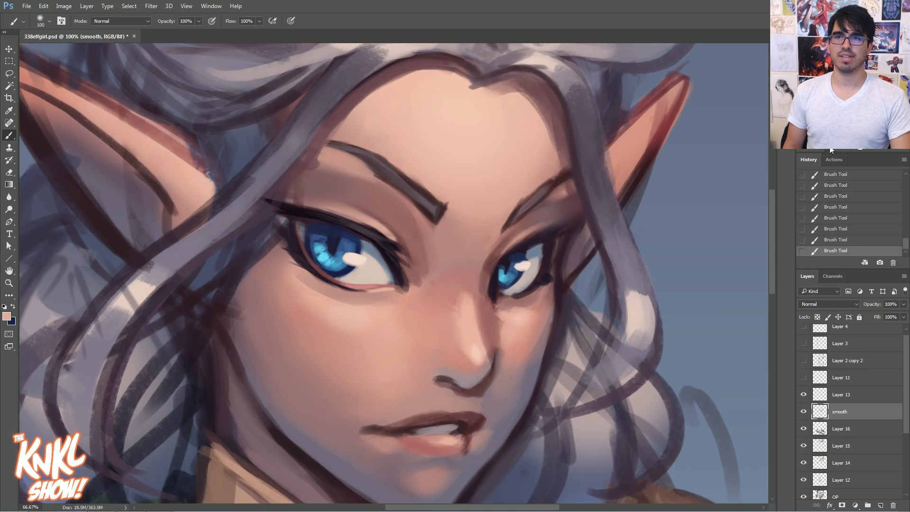
key(ctrl+minus)
key(ctrl+minus)
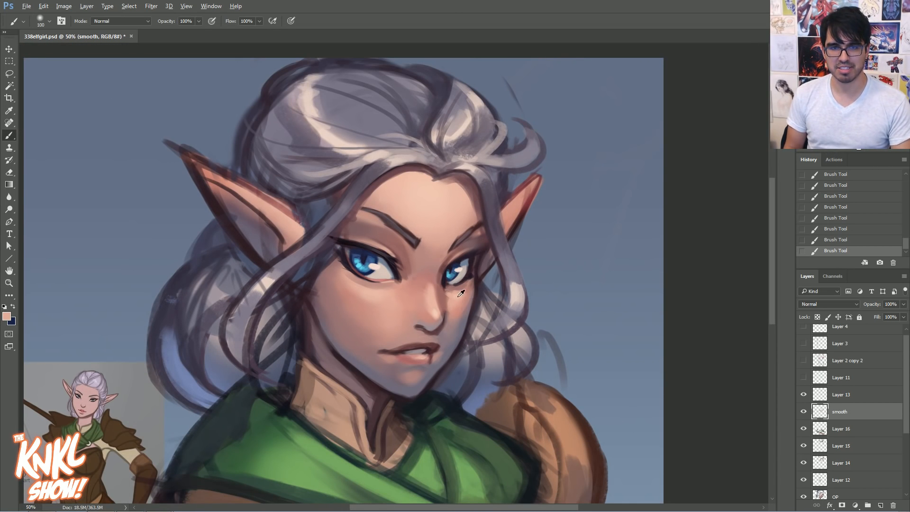
key(bracketright)
key(bracketright)
key(bracketright)
key(bracketright)
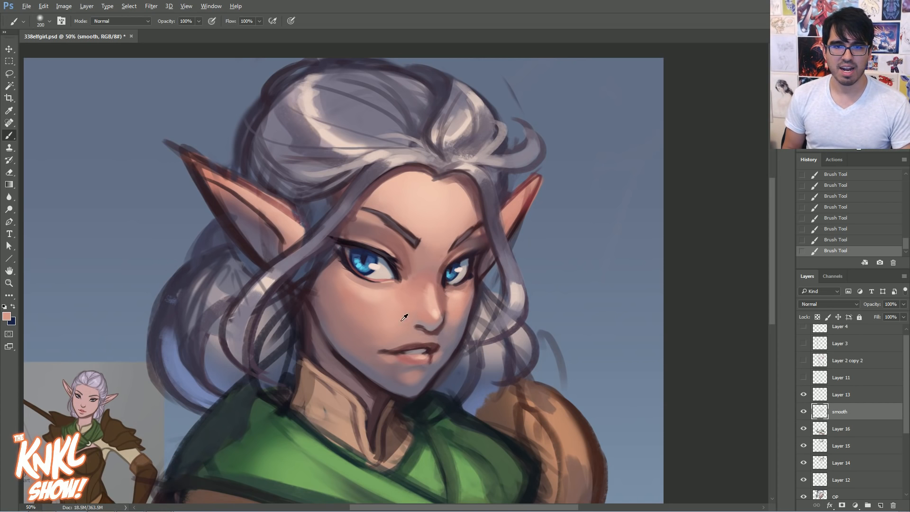
key(bracketright)
alt+click(455, 319)
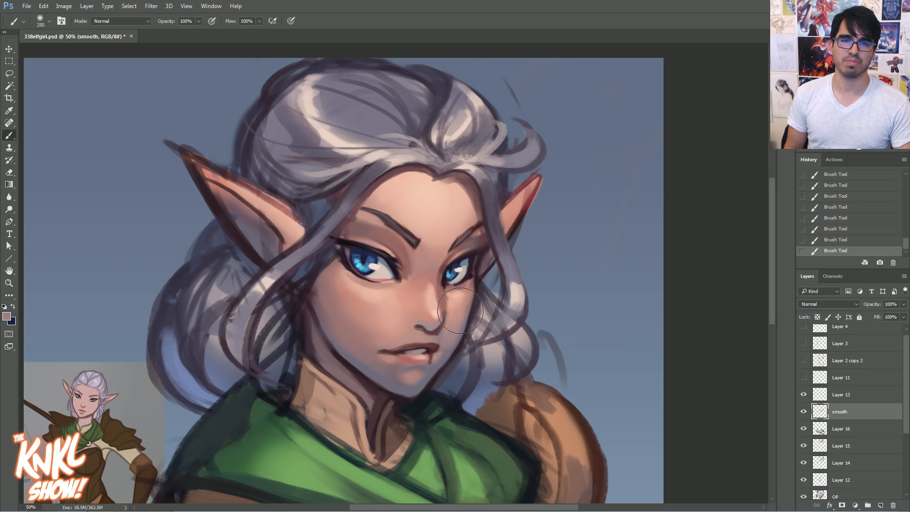
Blend both cheeks broadly with sampled skin tones using the soft brush at sizes 500 and 300
key(bracketright)
key(bracketright)
key(bracketright)
alt+click(361, 316)
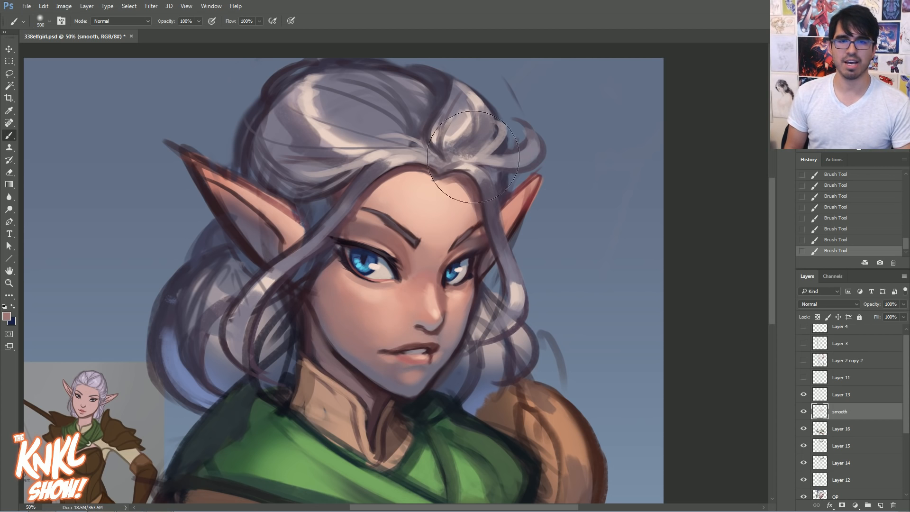
drag(603, 319, 621, 255)
key(bracketleft)
key(bracketleft)
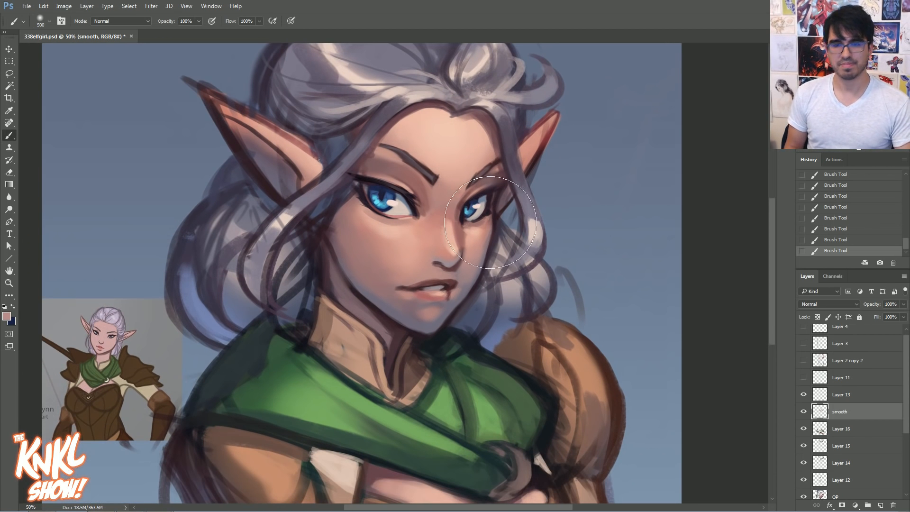
key(bracketleft)
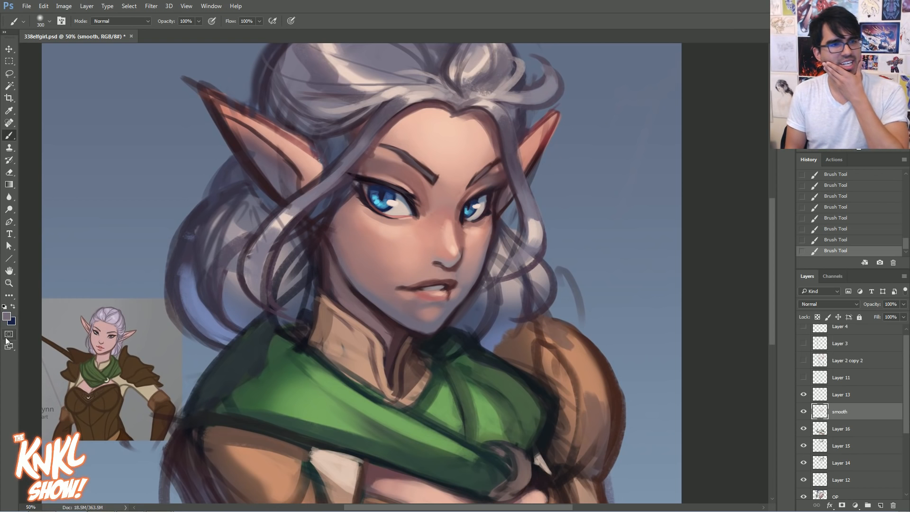
Pick the muted purple #85738c and tint the lower edge of the chin with the soft brush at size 100
click(6, 315)
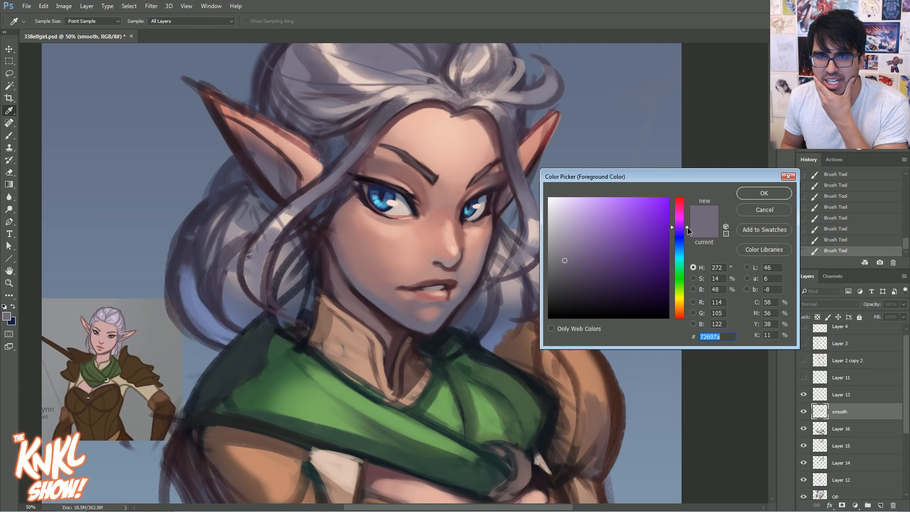
drag(688, 230, 687, 223)
click(569, 252)
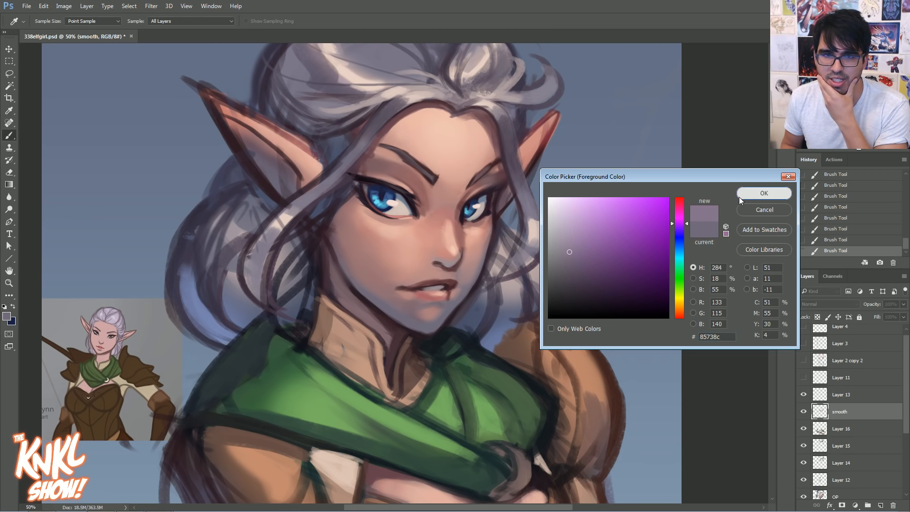
click(763, 193)
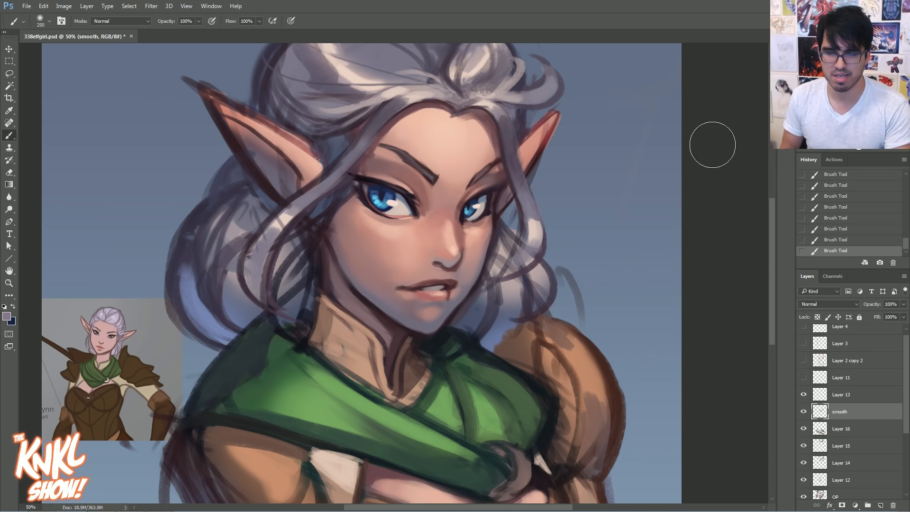
drag(585, 177, 610, 121)
key(ctrl+plus)
key(ctrl+plus)
drag(573, 83, 627, 230)
key(bracketleft)
key(bracketleft)
key(bracketleft)
key(bracketleft)
key(bracketleft)
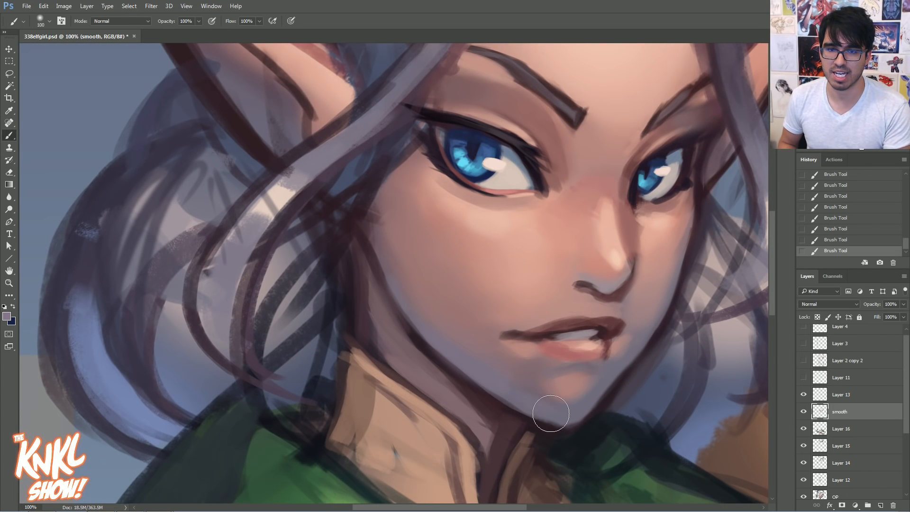
Shade below the lower lip, beside the far mouth corner and along the near jaw in muted purple at sizes 125 to 200
key(bracketright)
key(bracketright)
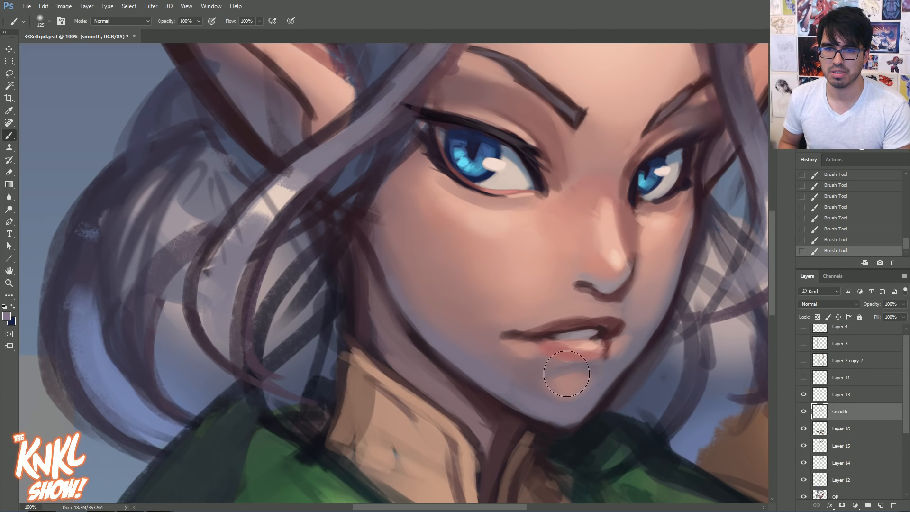
key(bracketleft)
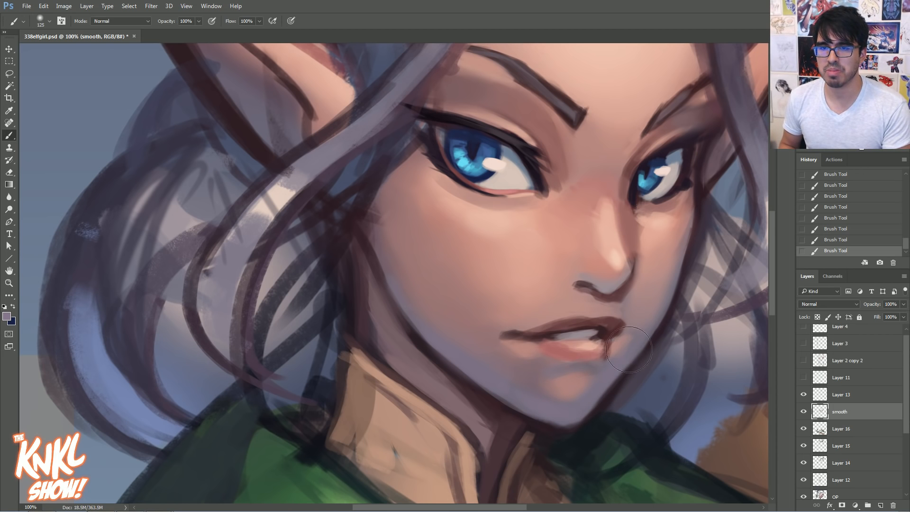
key(bracketright)
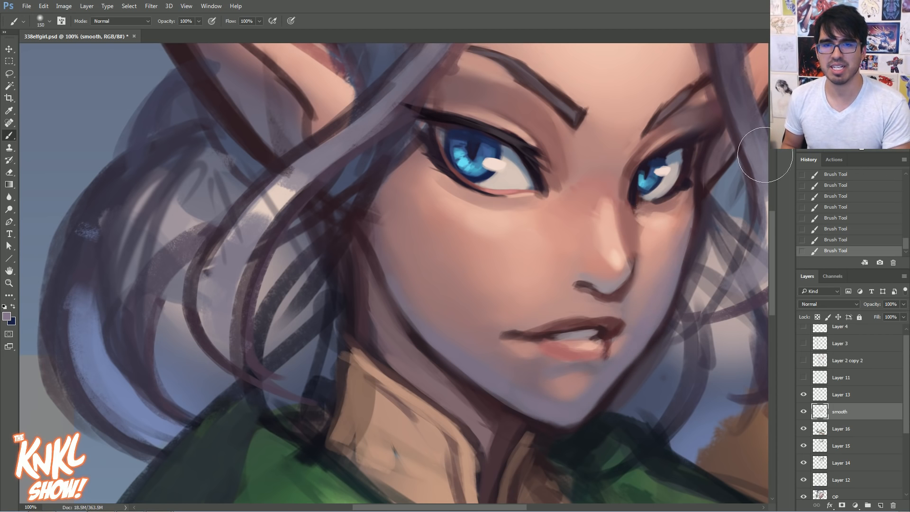
key(bracketright)
key(bracketright)
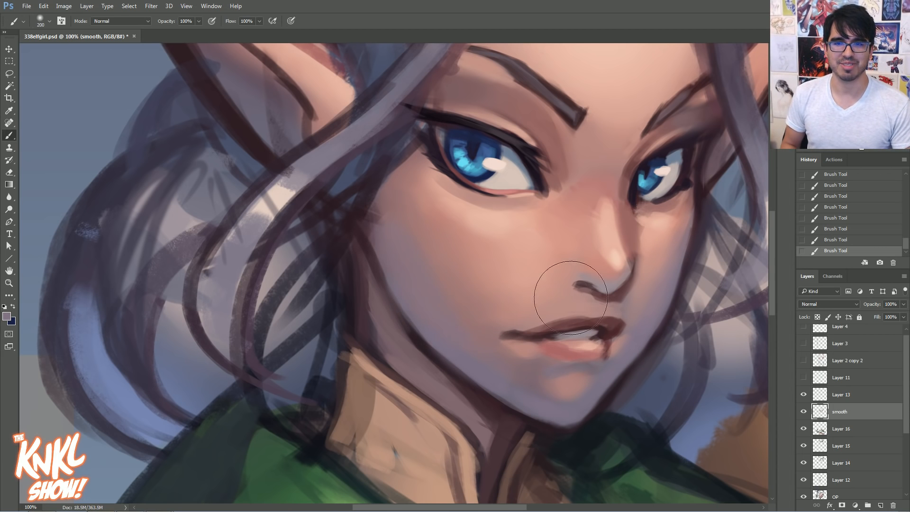
Warm the near and far cheeks with sampled reddish tones using the soft brush at sizes 300 and 200
key(bracketright)
key(bracketright)
key(bracketright)
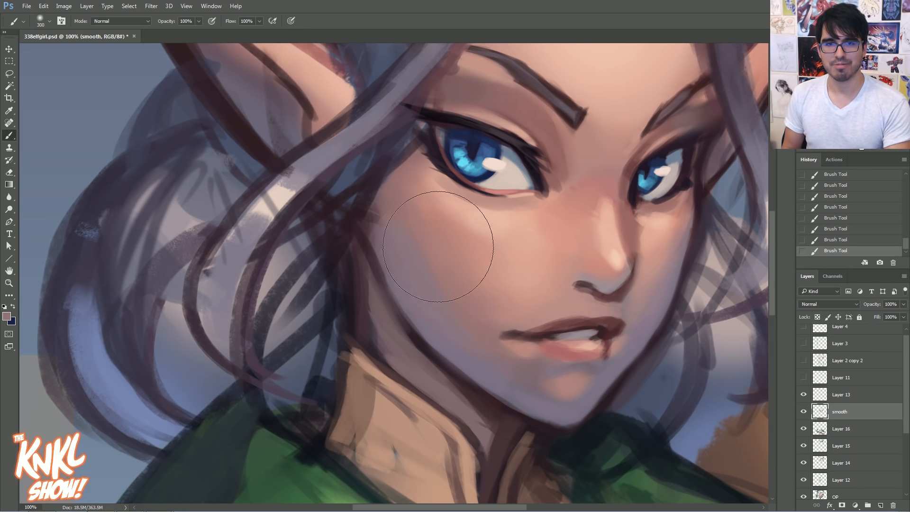
key(bracketleft)
key(bracketleft)
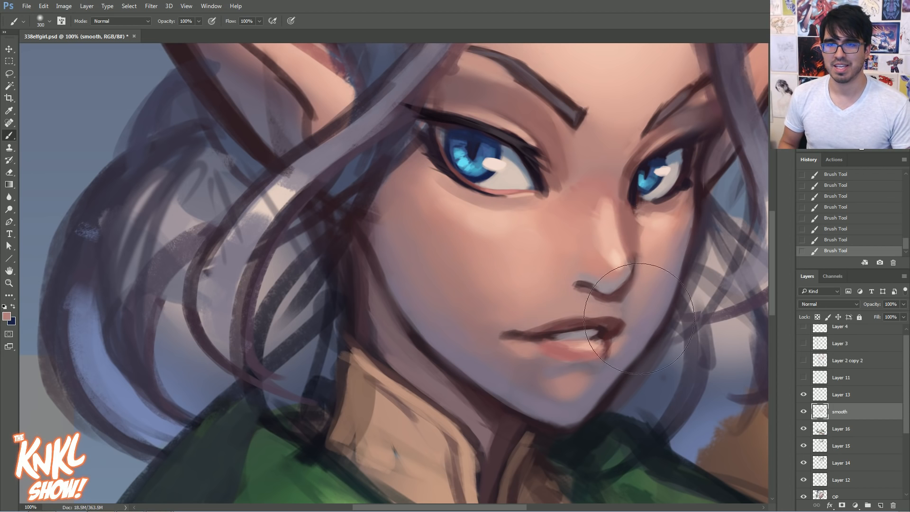
key(bracketleft)
key(bracketleft)
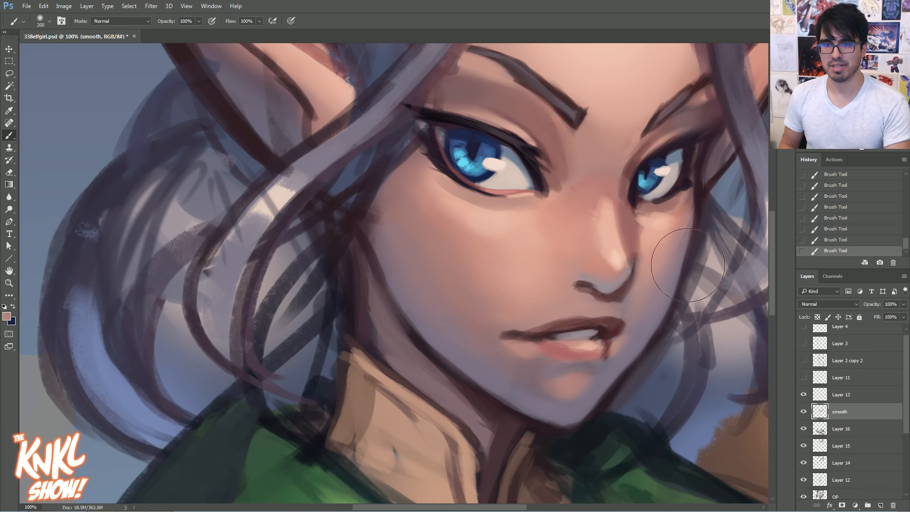
Add a new layer above the smooth layer and tint the far cheek and mouth area reddish at brush size 400
key(ctrl+shift+n)
key(Return)
key(bracketright)
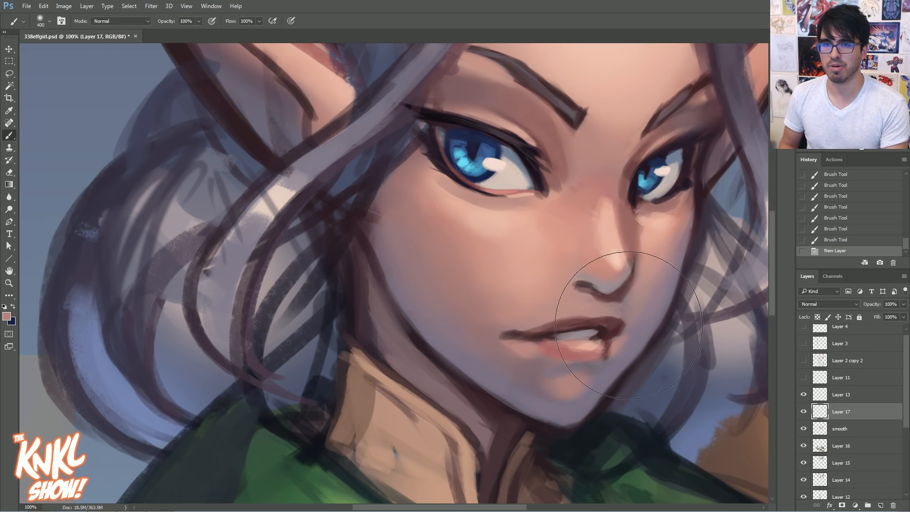
key(bracketright)
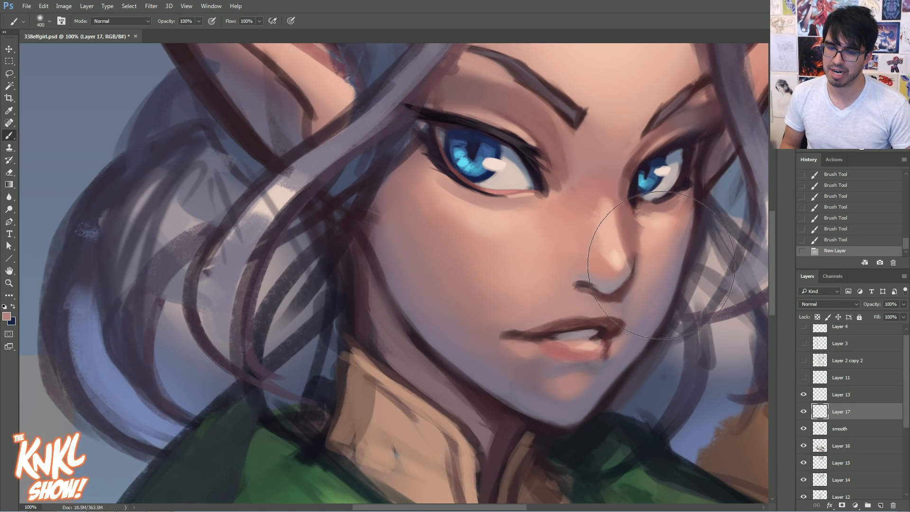
drag(649, 271, 623, 345)
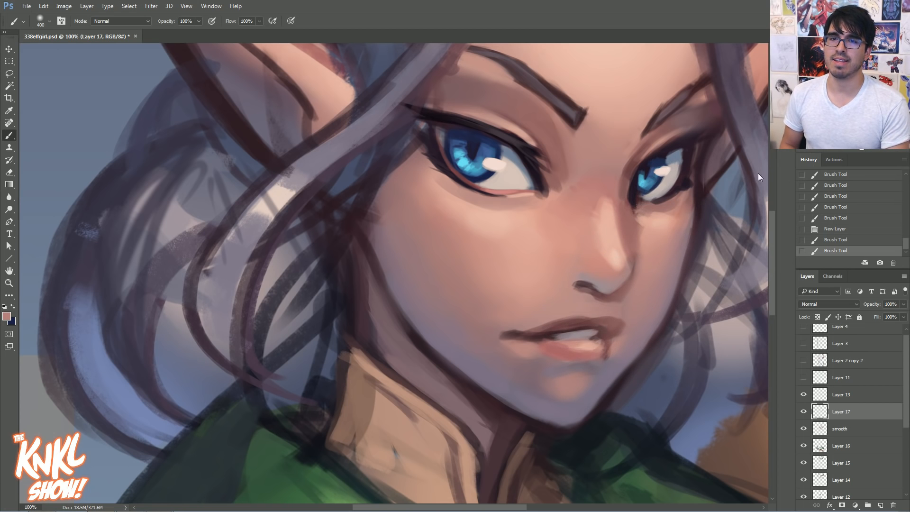
Erase excess reddish tint on Layer 17 around the nose, mouth and far cheek edge, comparing with the layer hidden and shown
click(804, 415)
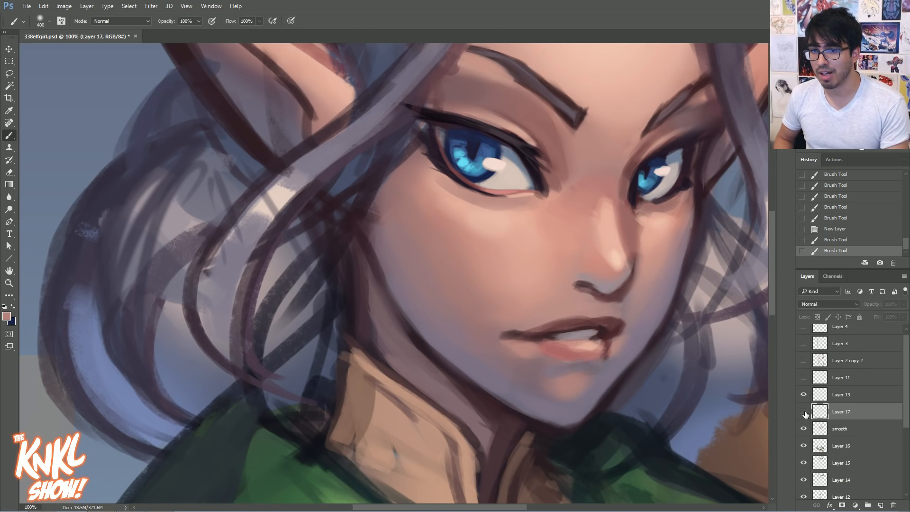
click(804, 411)
mouse_move(600, 293)
mouse_down()
mouse_move(633, 257)
mouse_move(632, 272)
mouse_up()
mouse_move(613, 335)
mouse_down()
mouse_move(597, 325)
mouse_move(605, 350)
mouse_up()
drag(606, 345, 607, 352)
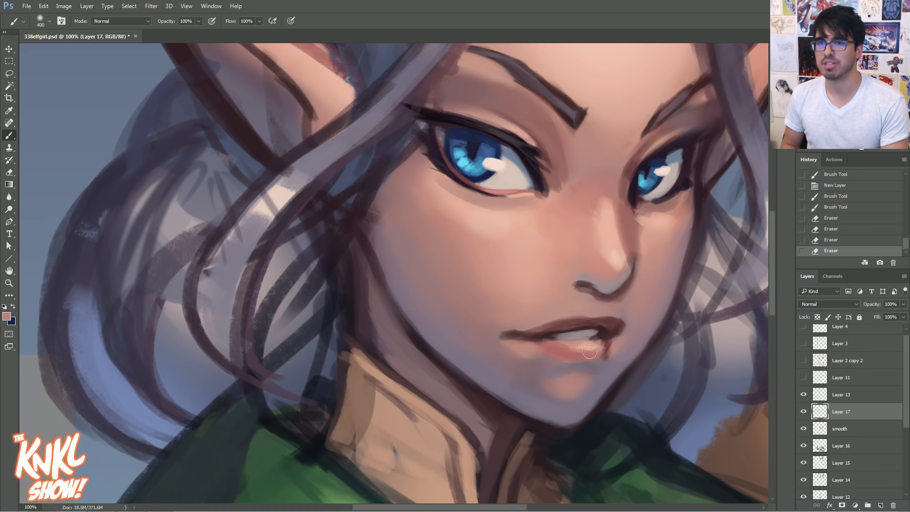
click(804, 412)
click(804, 411)
click(804, 411)
click(804, 411)
drag(682, 272, 675, 310)
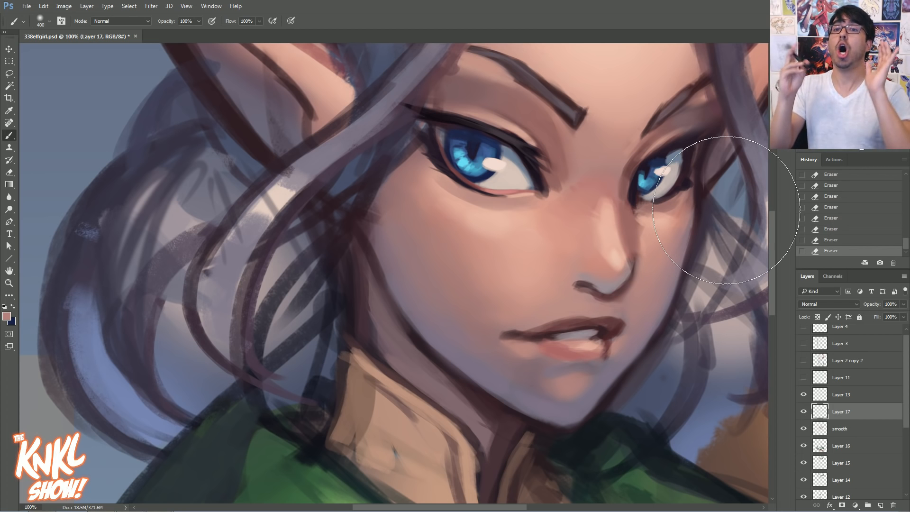
Lighten the far cheek below the eye with a sampled light skin tone, using the soft brush at size 175
alt+click(660, 220)
key(bracketleft)
key(bracketleft)
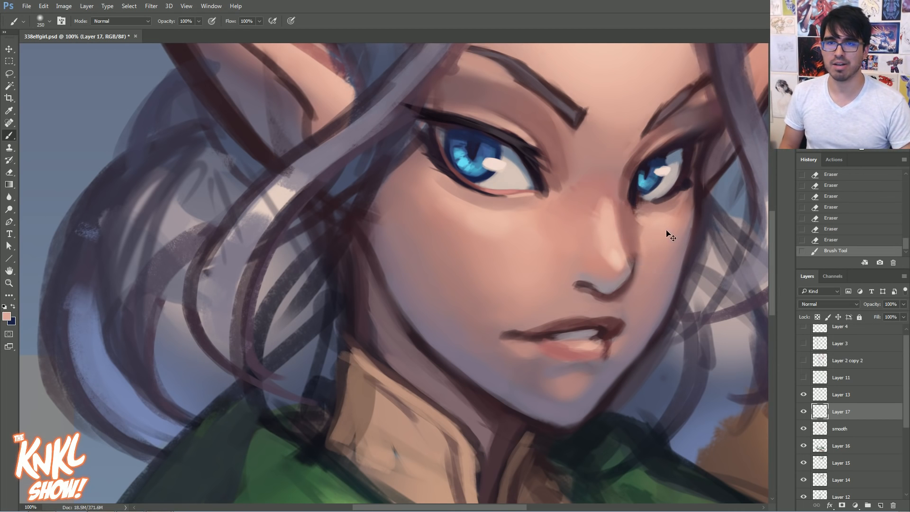
key(bracketleft)
key(bracketleft)
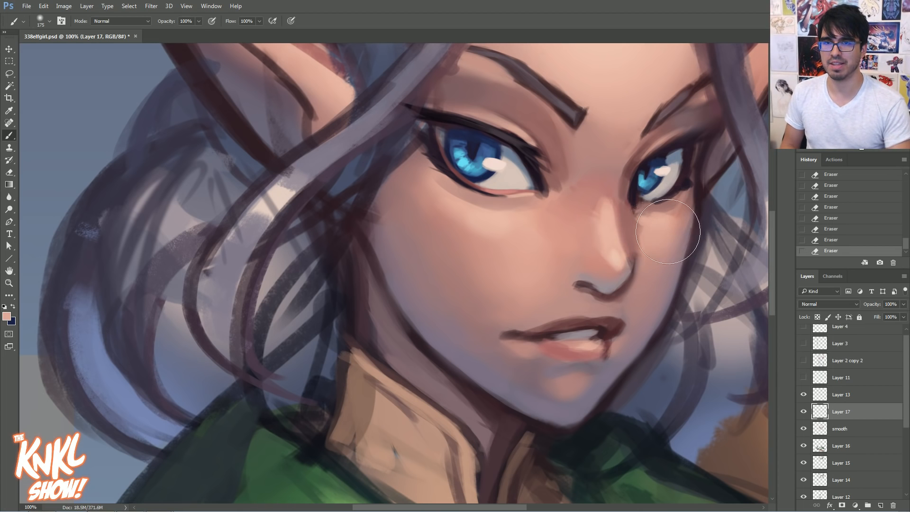
mouse_move(655, 244)
mouse_down()
mouse_move(666, 222)
mouse_move(669, 231)
mouse_up()
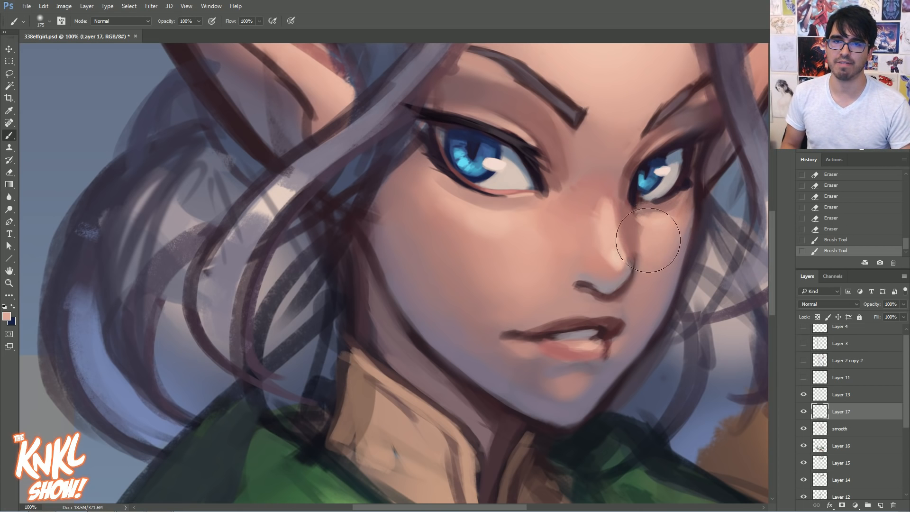
Pick a more saturated red based on the far cheek's tone and blush that cheek with the soft brush at size 500
alt+click(663, 255)
click(6, 320)
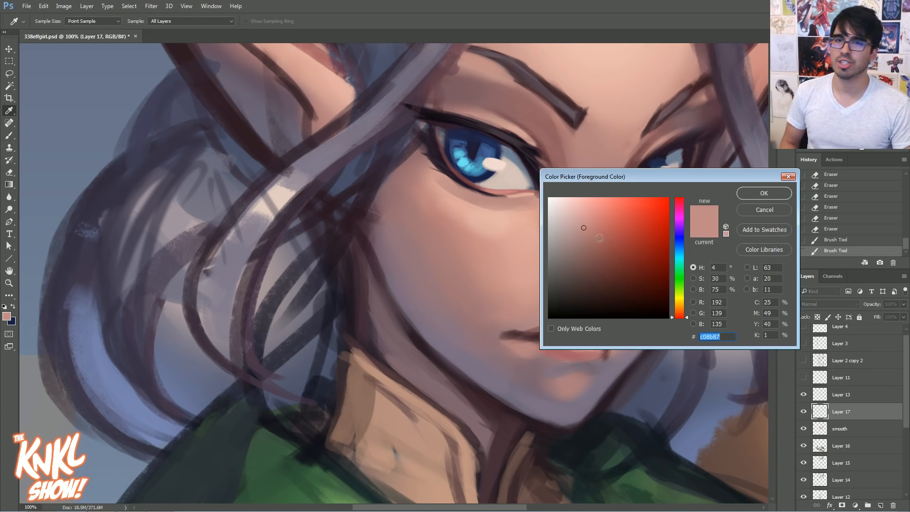
click(754, 195)
key(bracketright)
key(bracketright)
key(bracketright)
key(bracketright)
key(bracketright)
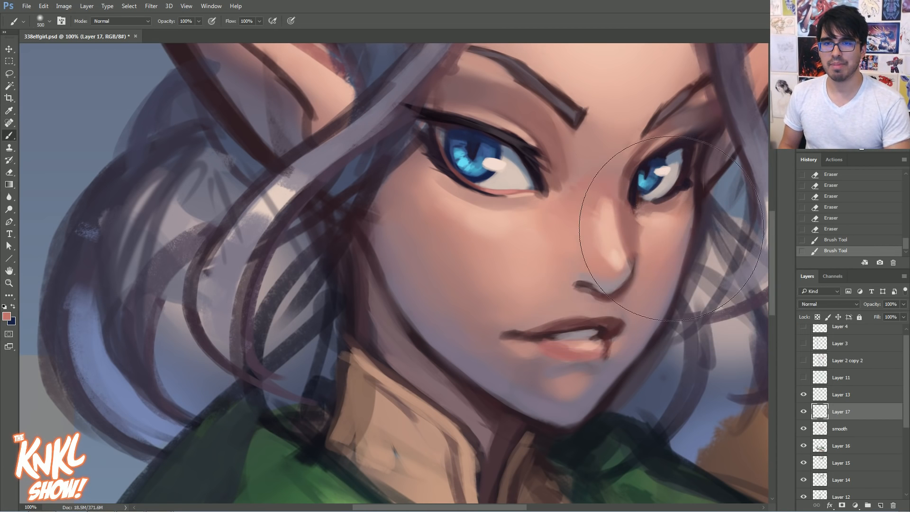
drag(675, 251, 677, 228)
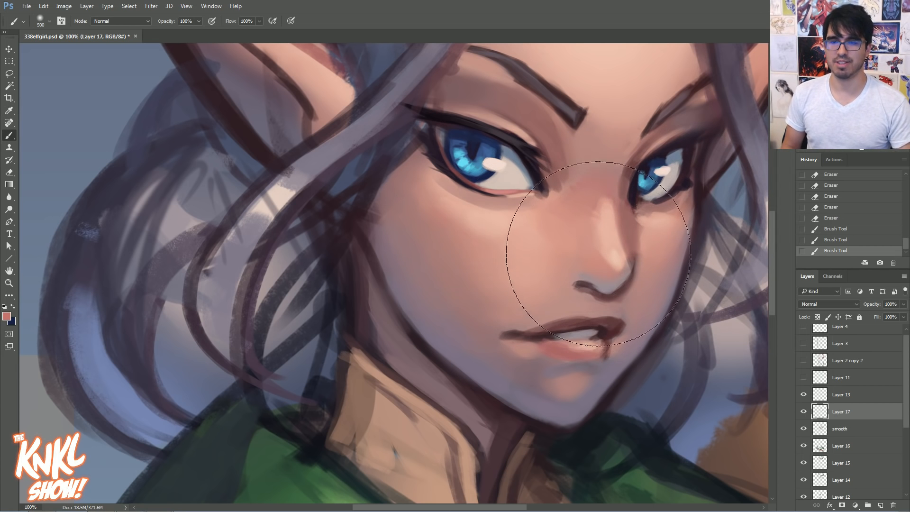
Blush the near cheek with soft reddish strokes at brush size 600, undoing one stroke and repainting it closer to the nose
key(bracketleft)
key(bracketleft)
key(bracketright)
key(bracketright)
key(bracketright)
drag(492, 248, 470, 256)
mouse_move(496, 220)
mouse_down()
mouse_move(485, 255)
mouse_move(520, 250)
mouse_up()
alt+click(492, 254)
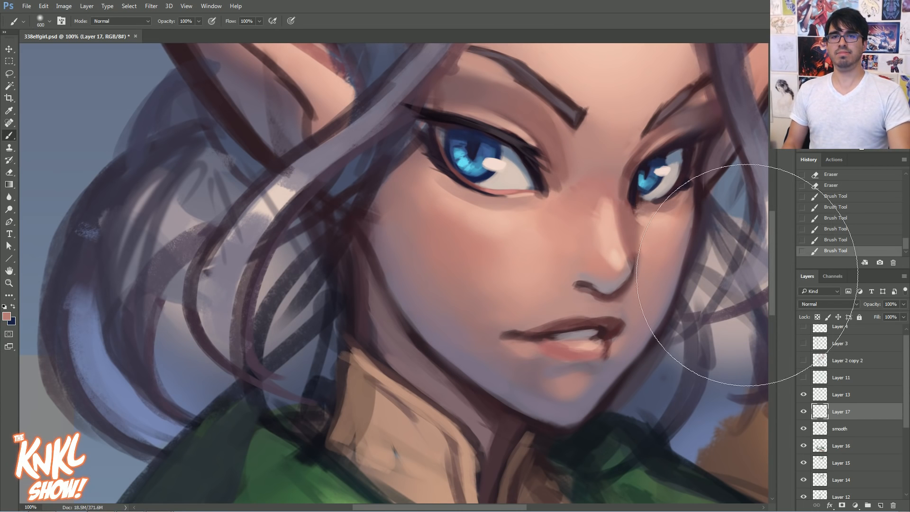
key(ctrl+z)
drag(543, 263, 532, 250)
Blend the near cheek toward the nose with sampled peach skin tones at brush sizes 500 and 250
alt+click(496, 223)
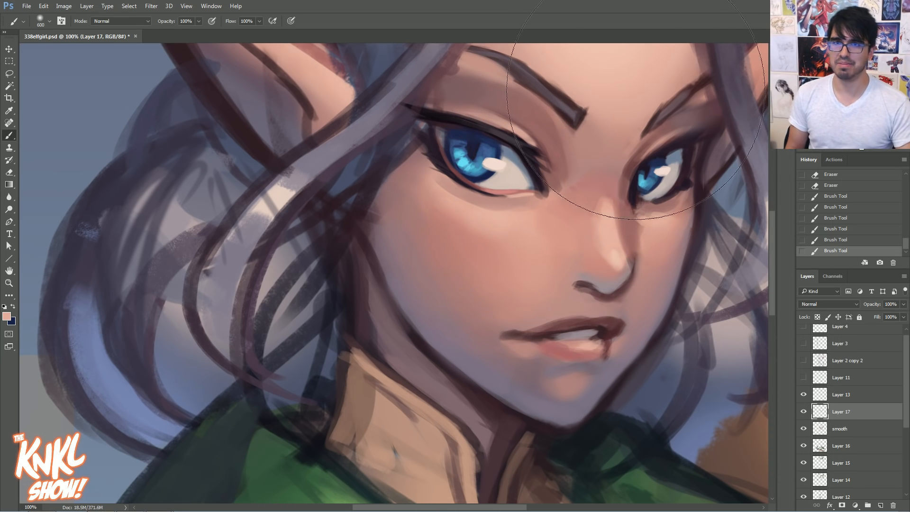
key(bracketleft)
drag(513, 237, 520, 246)
alt+click(511, 254)
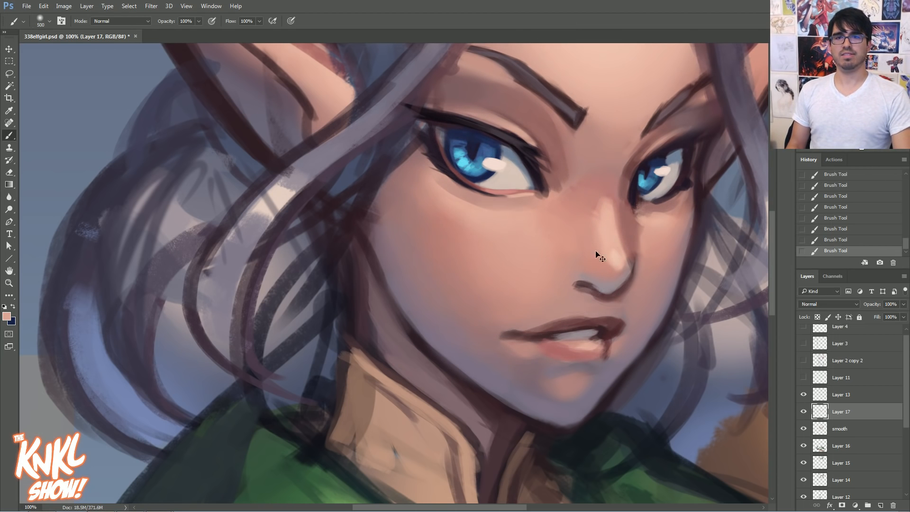
key(bracketleft)
key(bracketleft)
key(bracketleft)
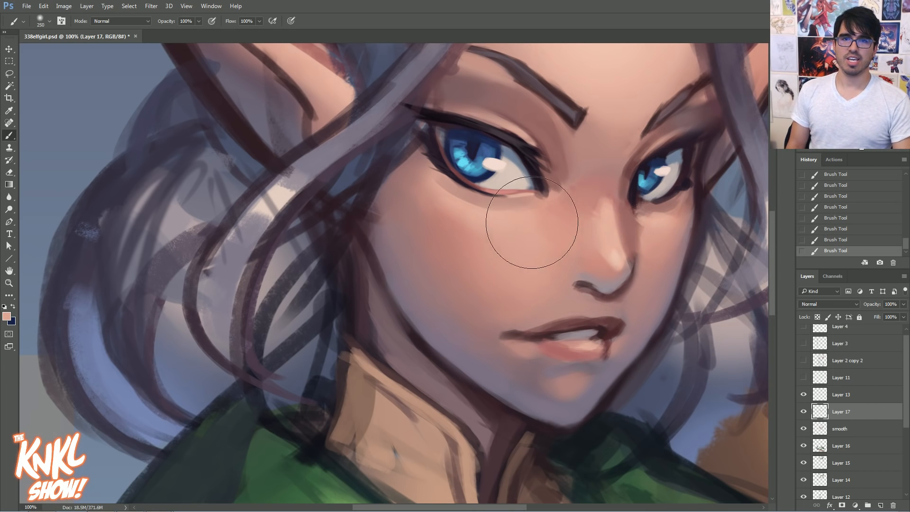
drag(565, 227, 557, 274)
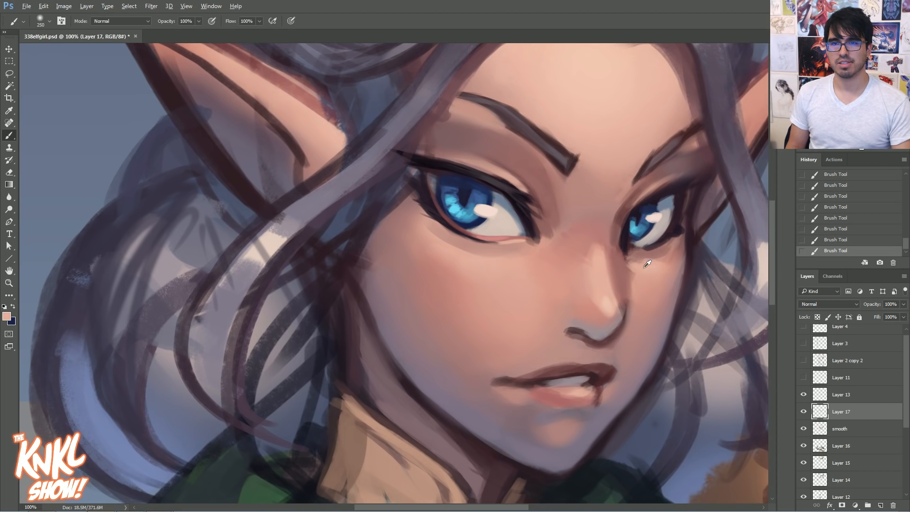
Switch to the CHALK NEW brush, reduce it to size 9 and paint the far eye's lower lid rim in pinkish tones
key(bracketleft)
key(bracketleft)
right_click(685, 222)
click(716, 326)
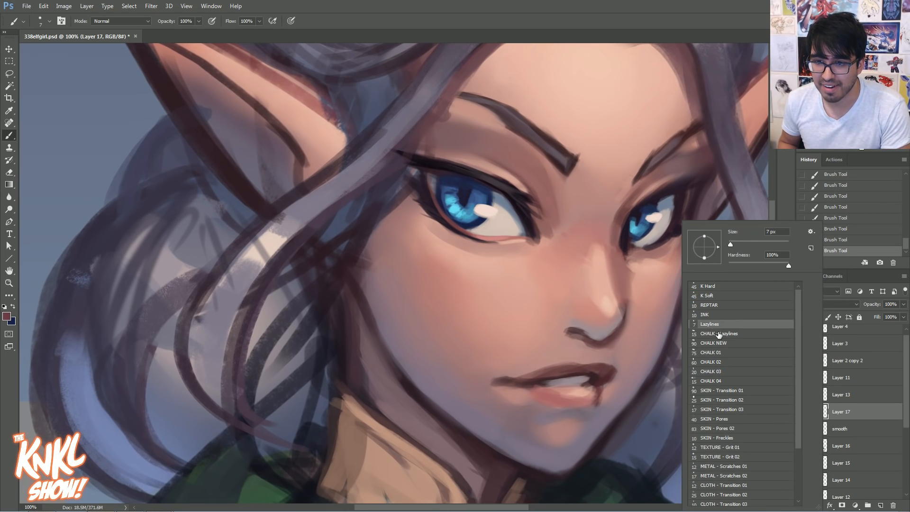
click(720, 344)
key(Return)
drag(680, 204, 544, 223)
key(bracketleft)
key(bracketleft)
key(bracketleft)
key(bracketleft)
key(bracketleft)
key(bracketleft)
key(bracketleft)
key(bracketleft)
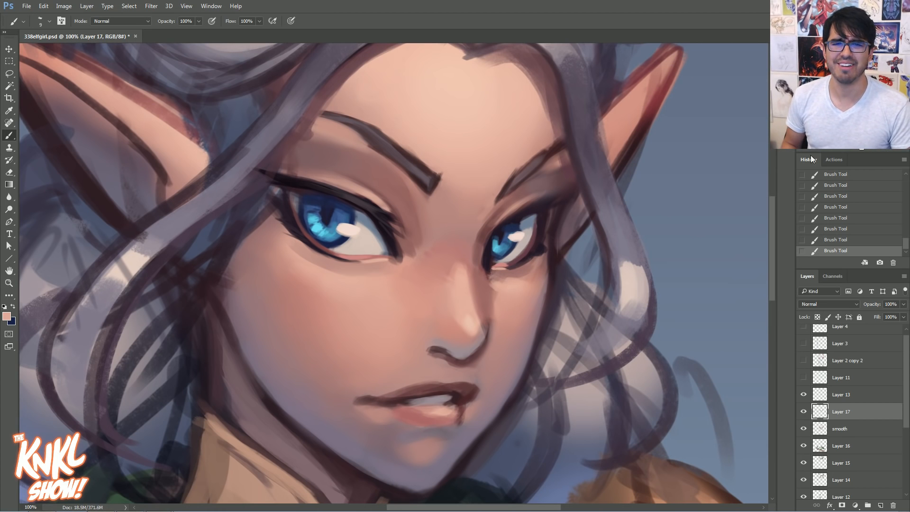
Pick the coral pink #ee7e78 and brighten the lower lip with the chalk brush
key(ctrl+minus)
key(ctrl+minus)
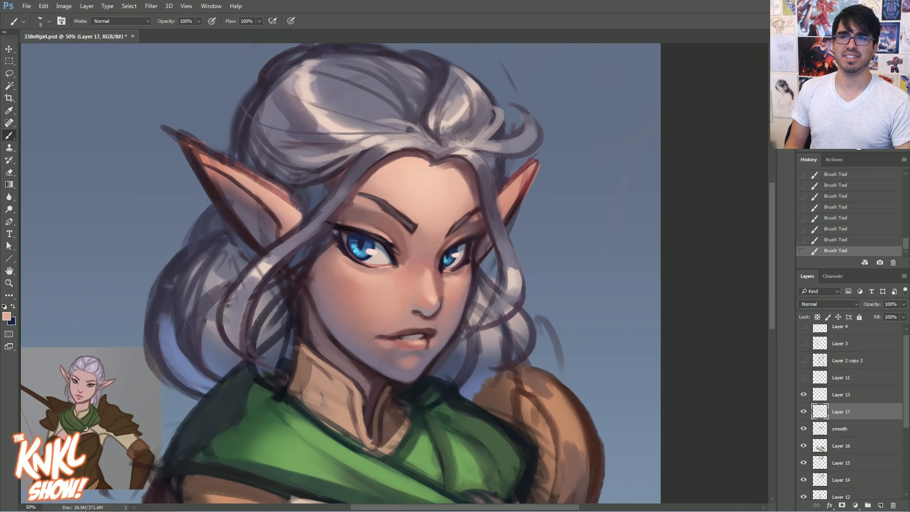
drag(372, 301, 416, 245)
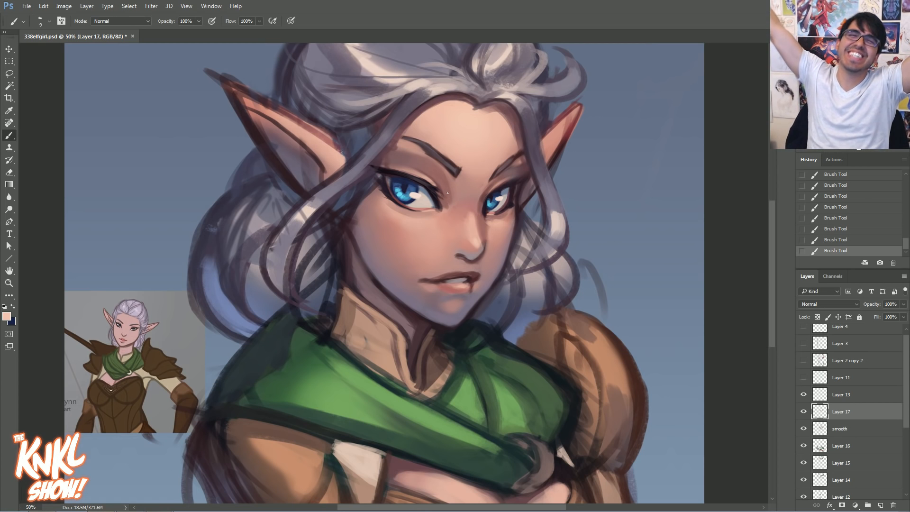
key(ctrl+plus)
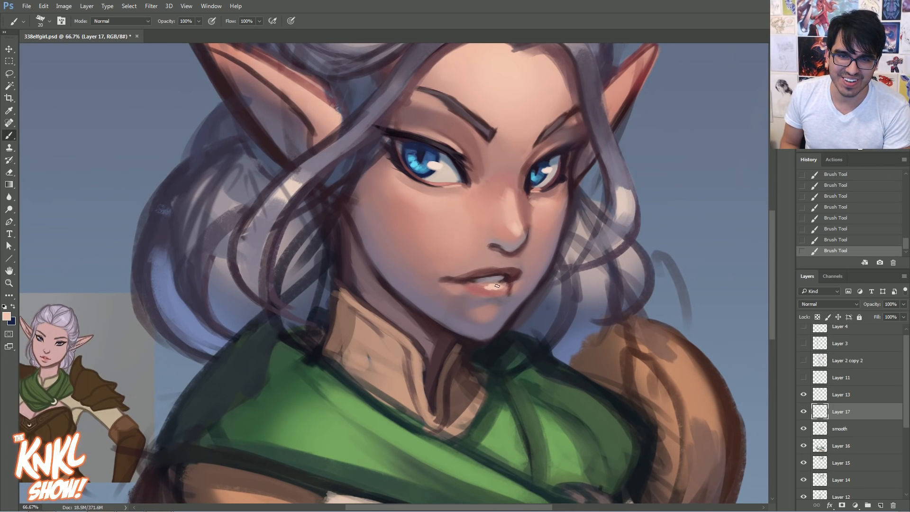
click(6, 316)
click(601, 208)
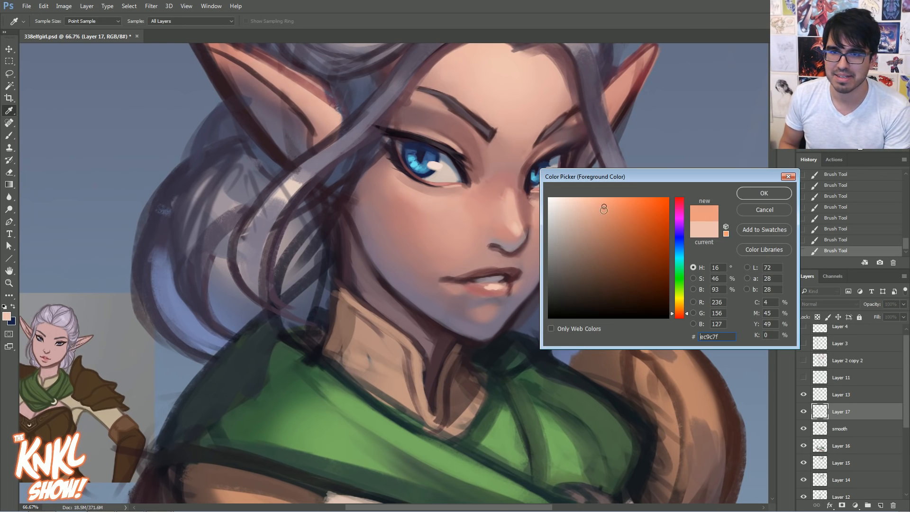
drag(686, 314, 686, 318)
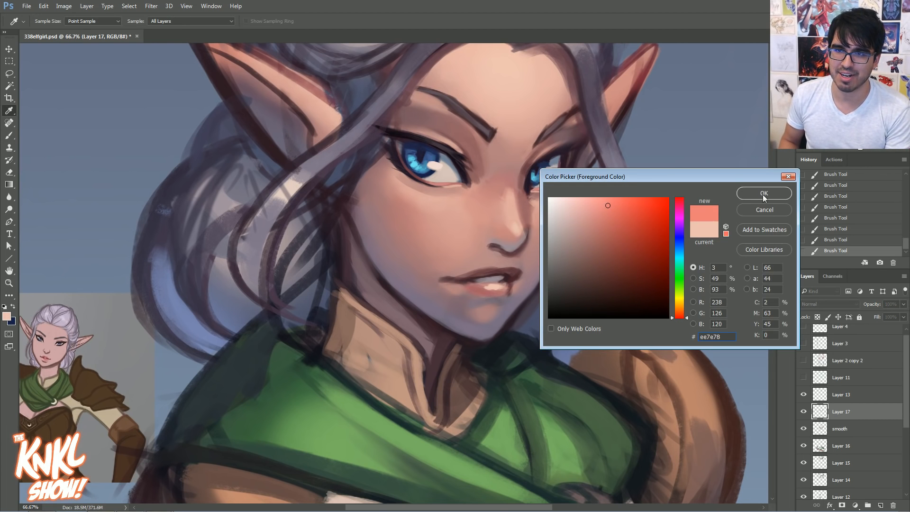
click(763, 193)
key(b)
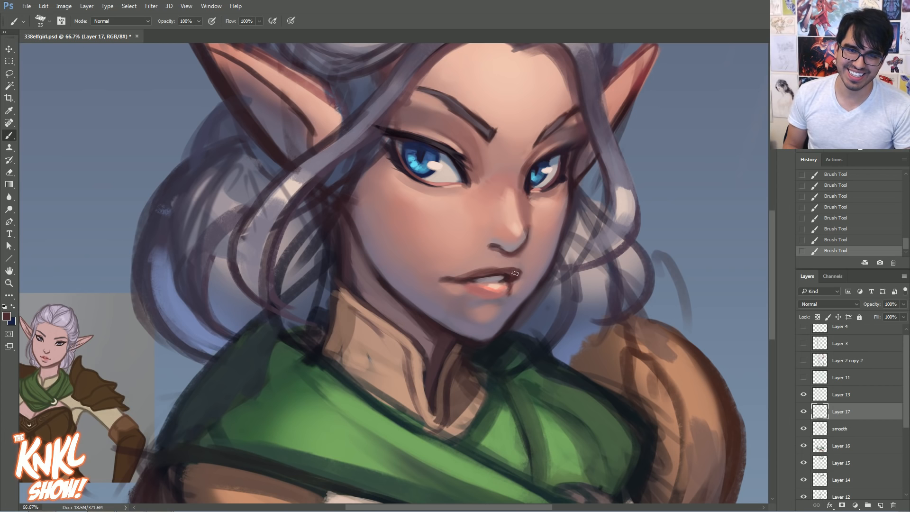
Pick a richer dark red and paint the upper lip with the chalk brush, refining its edges at size 10
alt+click(504, 283)
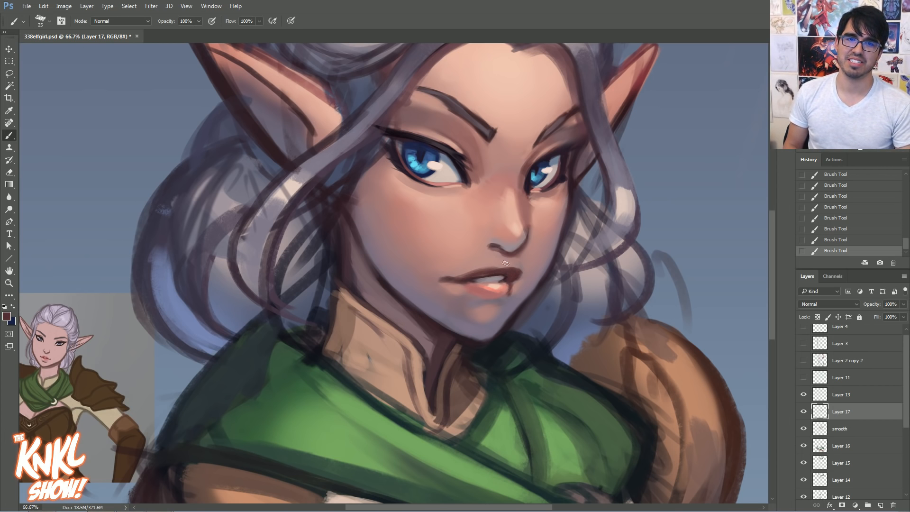
click(7, 316)
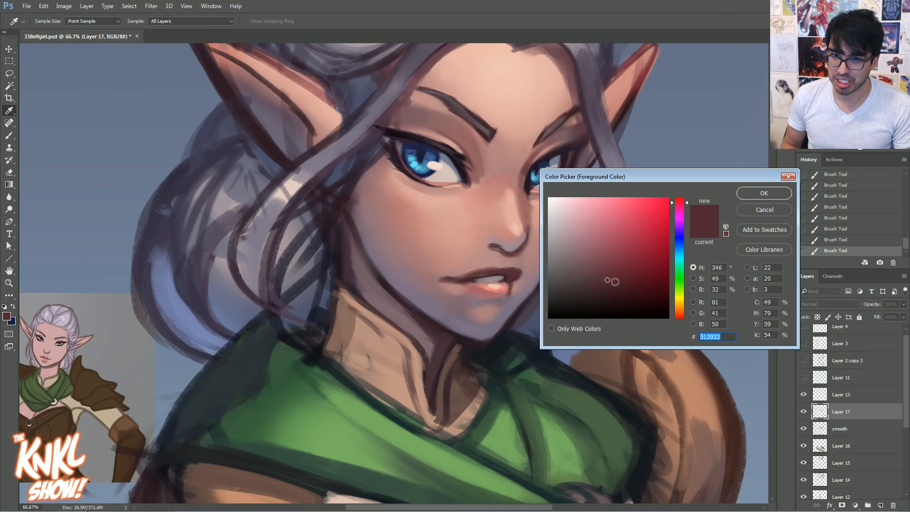
click(742, 194)
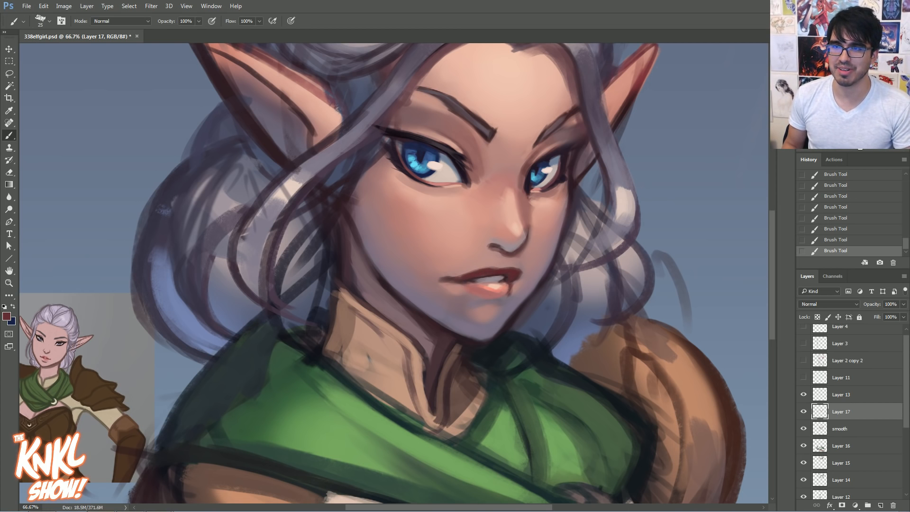
key(ctrl+plus)
key(bracketleft)
key(bracketleft)
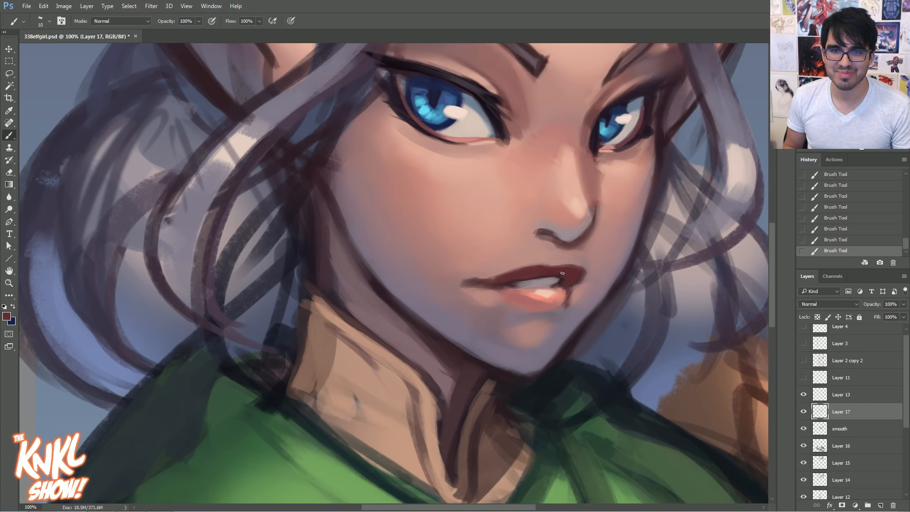
Clean up the skin above the upper lip and refine the nose's lower contour with sampled tones at brush sizes 25 and 15
alt+click(491, 270)
key(bracketright)
key(bracketright)
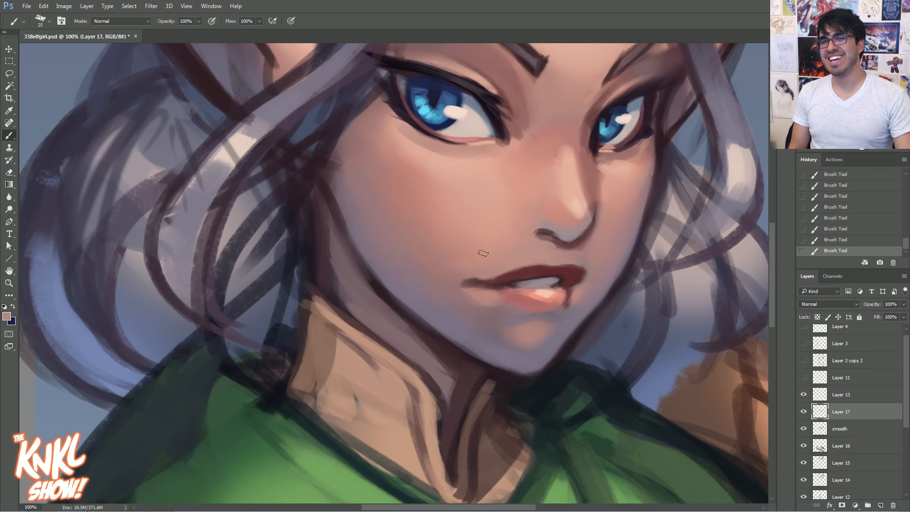
alt+click(544, 233)
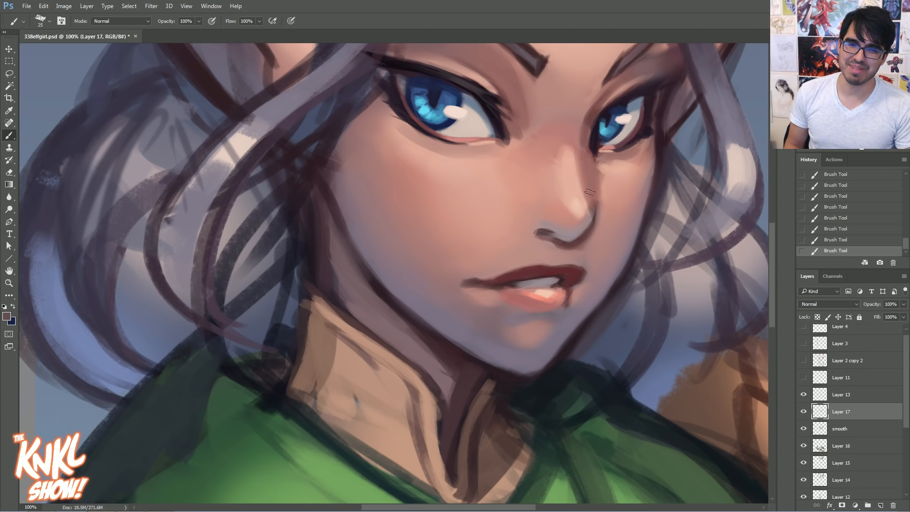
key(bracketleft)
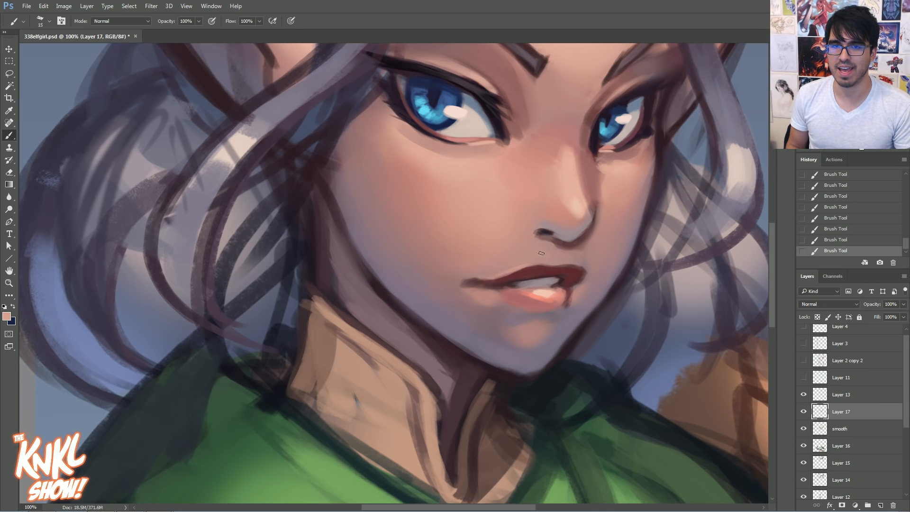
Add a light highlight along the upper lip's top edge at brush size 15 and soften it with sampled skin tones
drag(492, 270, 541, 255)
click(813, 232)
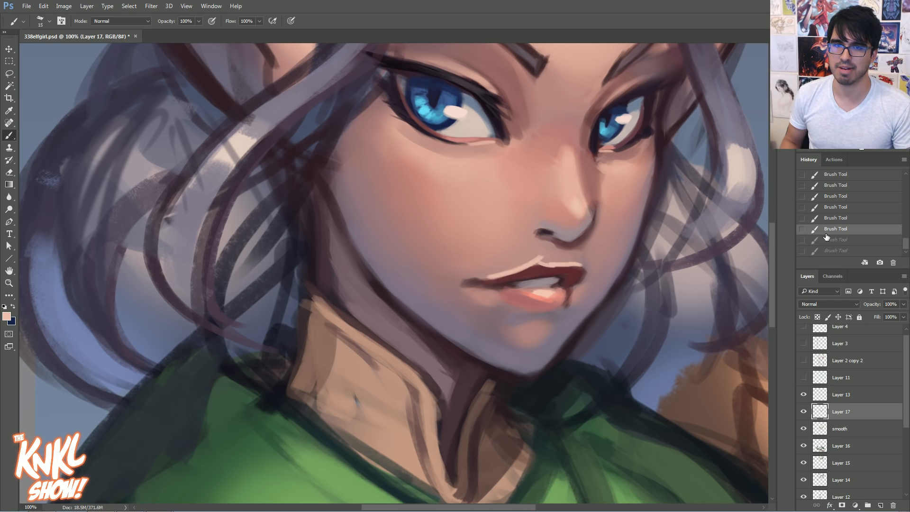
alt+click(505, 270)
key(ctrl+shift+z)
key(ctrl+shift+z)
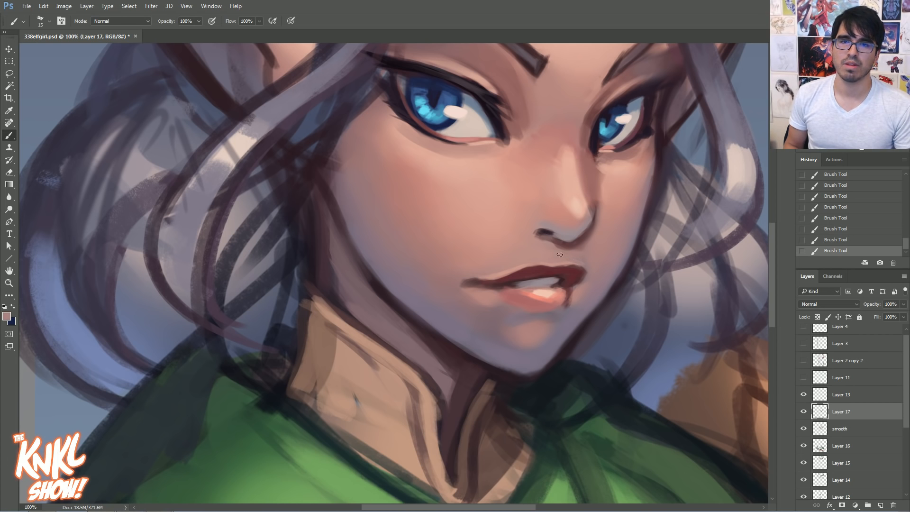
Shade the far side of the nose with a muted reddish tone using the chalk brush at size 40
key(bracketright)
key(bracketright)
key(bracketright)
key(bracketright)
key(bracketright)
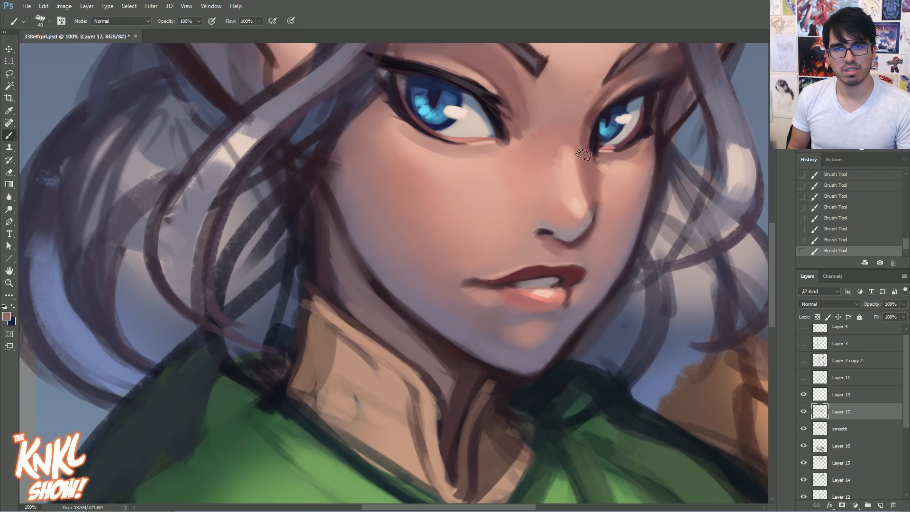
Change the brush colour from the sampled dark purple-brown to a darker, near-black reddish brown
key(ctrl+plus)
drag(596, 323, 434, 358)
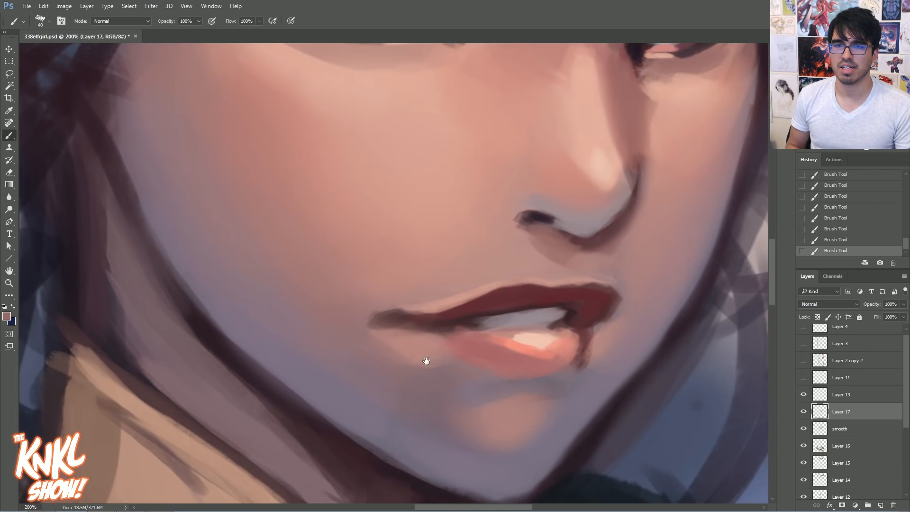
click(7, 317)
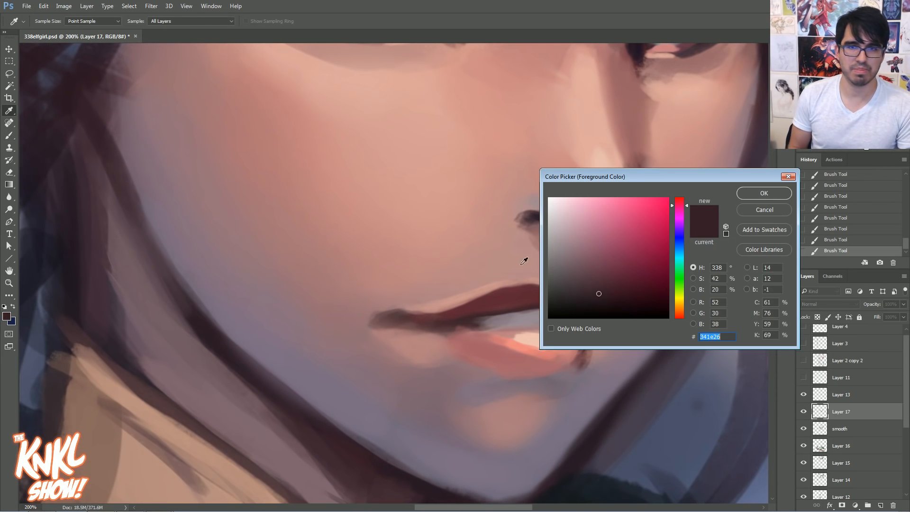
click(613, 300)
click(765, 193)
key(ctrl+minus)
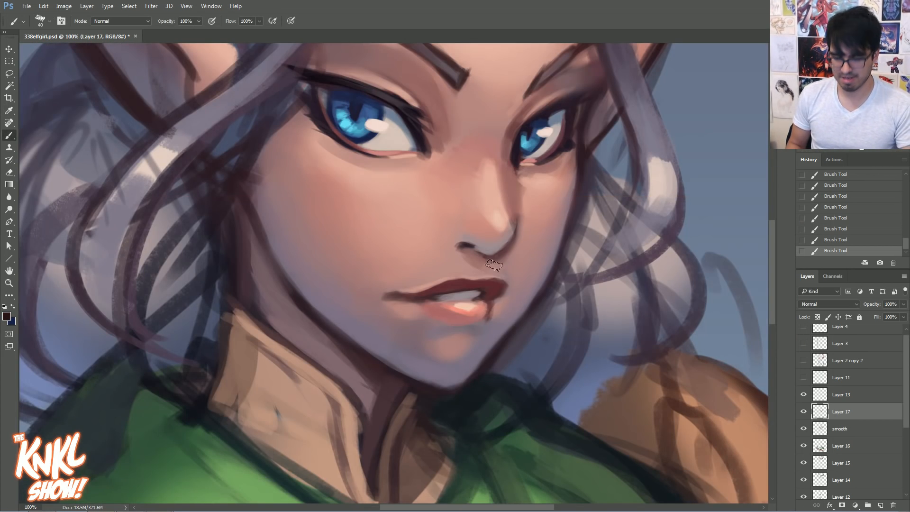
Touch up the area above the mouth at brush size 10 and sample a dark brown tone from the upper lip
key(bracketleft)
key(bracketleft)
key(bracketleft)
key(bracketleft)
key(bracketleft)
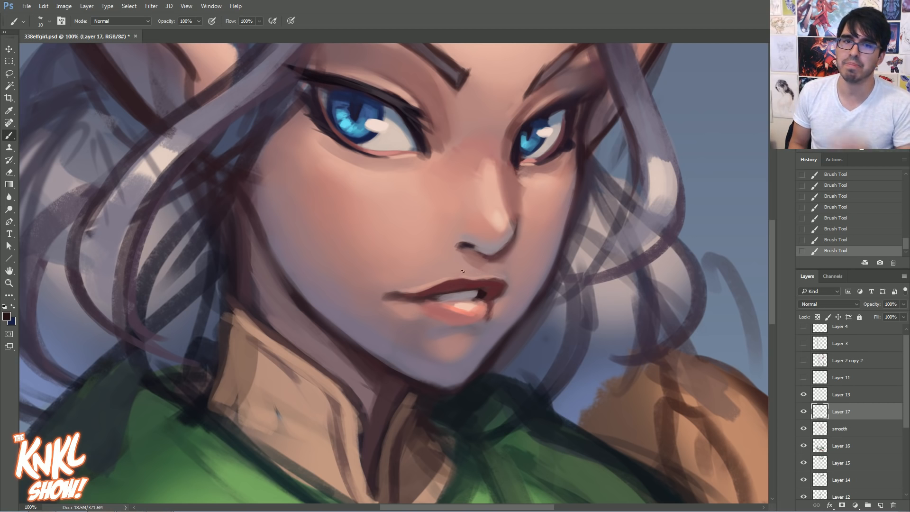
alt+click(432, 298)
key(.)
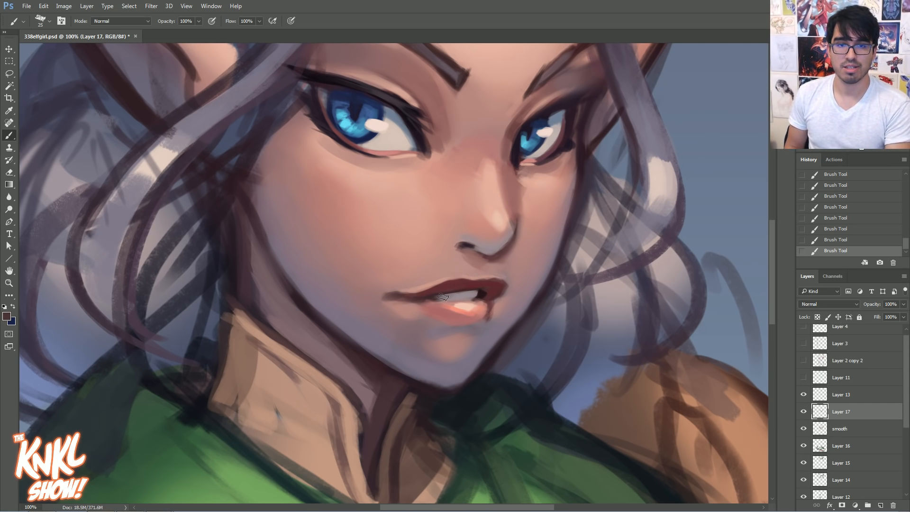
Refine the edges of the teeth and lips with sampled grey and brown tones at brush sizes 15 and 7
key([)
key([)
key([)
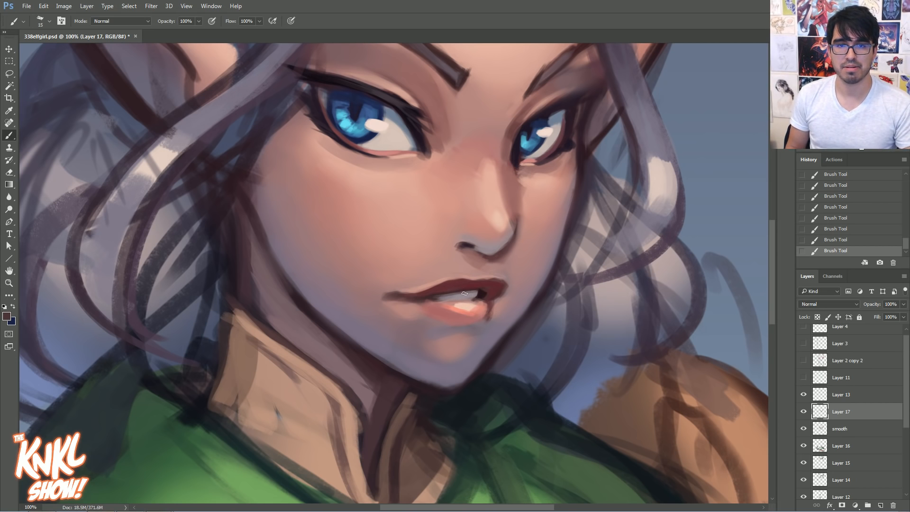
alt+click(473, 296)
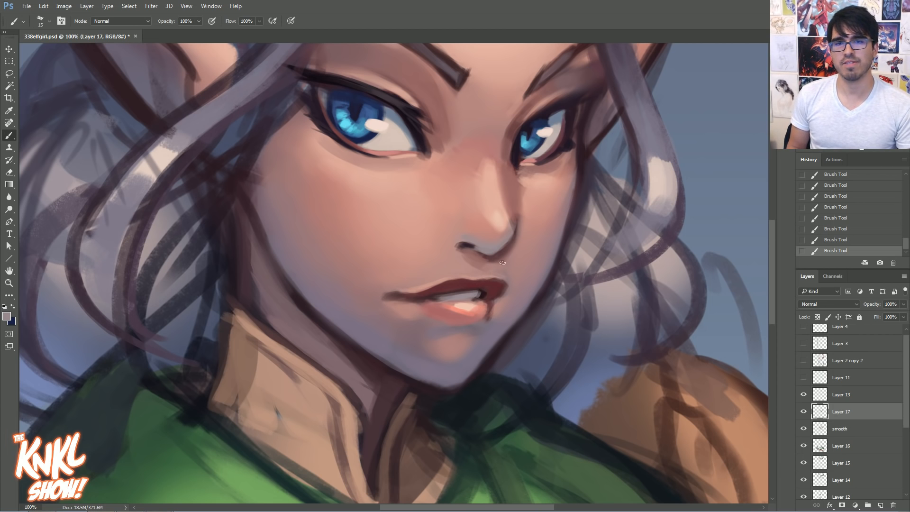
key(ctrl+plus)
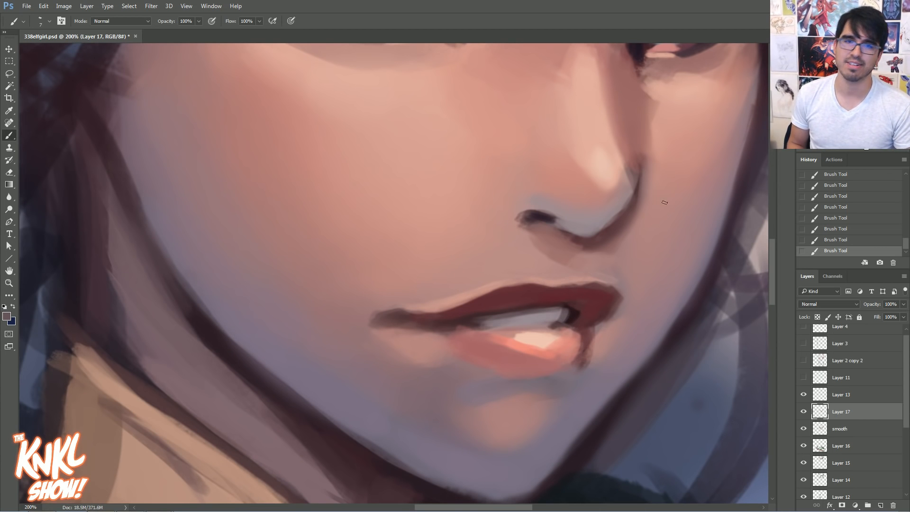
key(ctrl+minus)
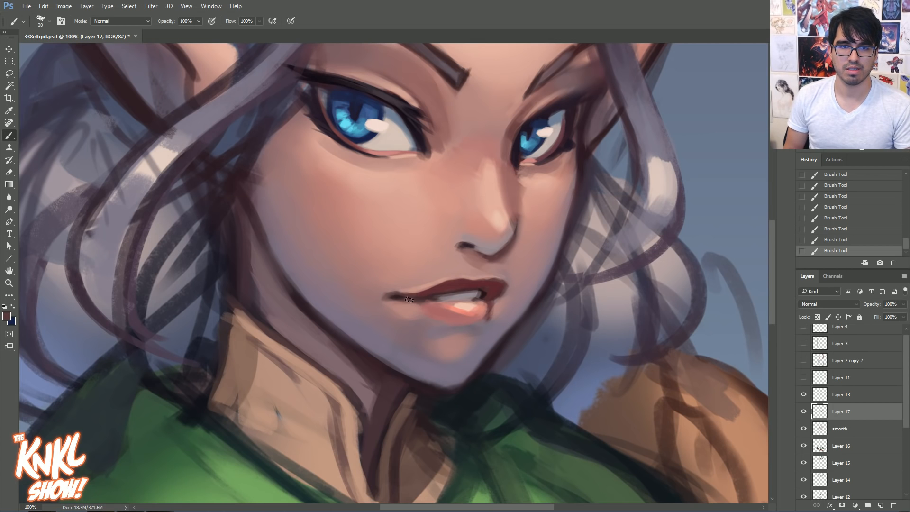
Switch to a soft round brush and blend the skin around the near corner of the mouth with sampled skin tones at size 70
alt+click(510, 194)
key(bracketright)
key(bracketright)
key(bracketright)
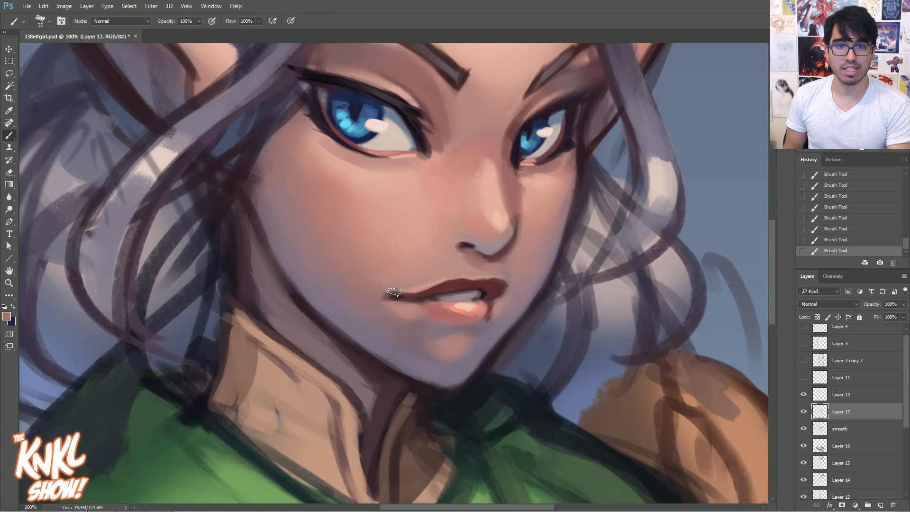
right_click(399, 275)
click(429, 296)
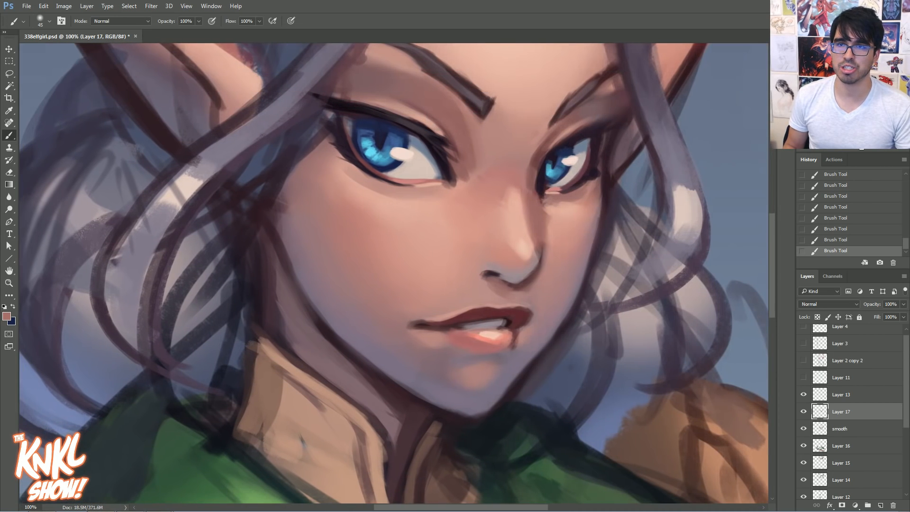
key(bracketright)
key(bracketright)
key(bracketright)
alt+click(420, 317)
mouse_move(417, 327)
mouse_down()
mouse_move(411, 335)
mouse_move(426, 327)
mouse_up()
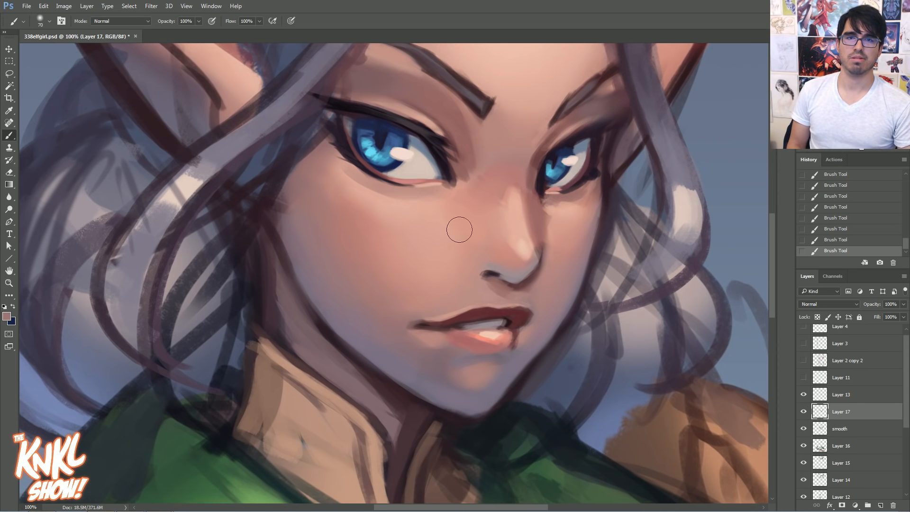
Deepen the far corner of the lips with a sampled dark reddish brown using the soft brush at size 30
key(bracketleft)
key(bracketleft)
key(bracketleft)
key(bracketleft)
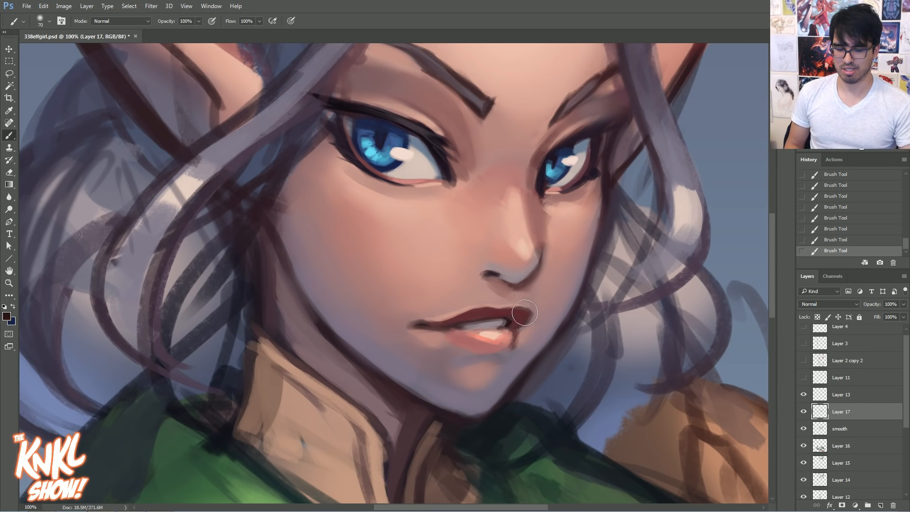
alt+click(506, 327)
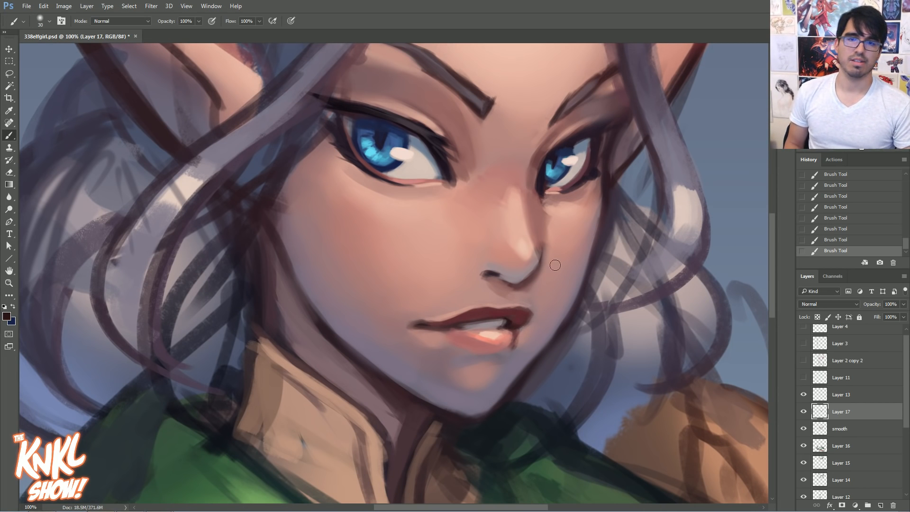
key(ctrl+minus)
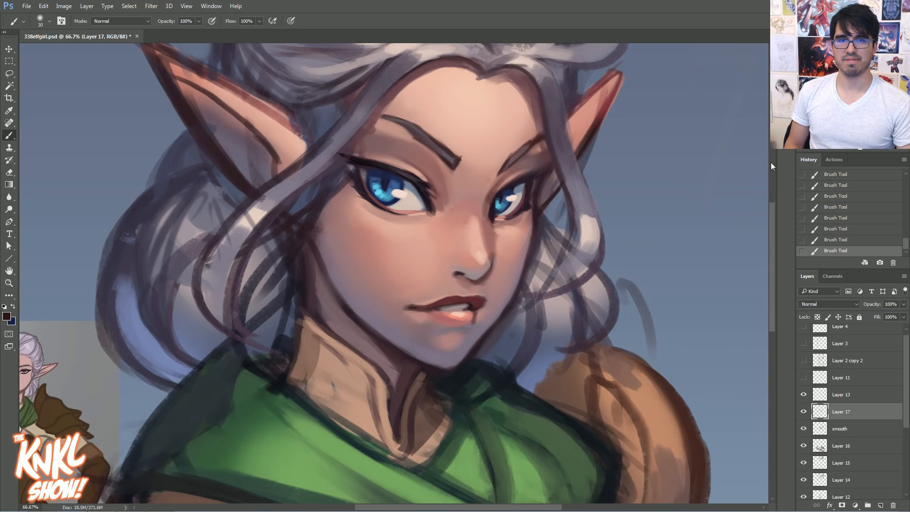
Save the elf portrait and switch to the browser with the imzy community posts
key(ctrl+s)
mouse_move(101, 501)
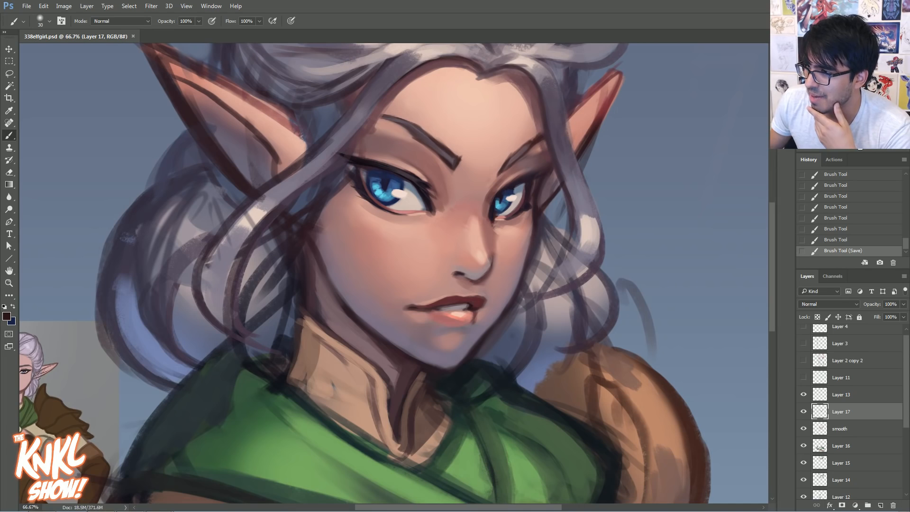
click(99, 502)
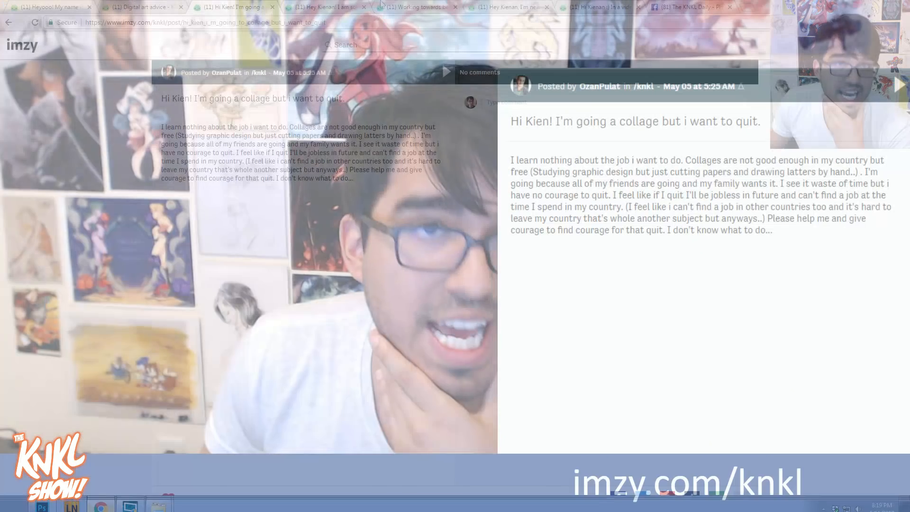
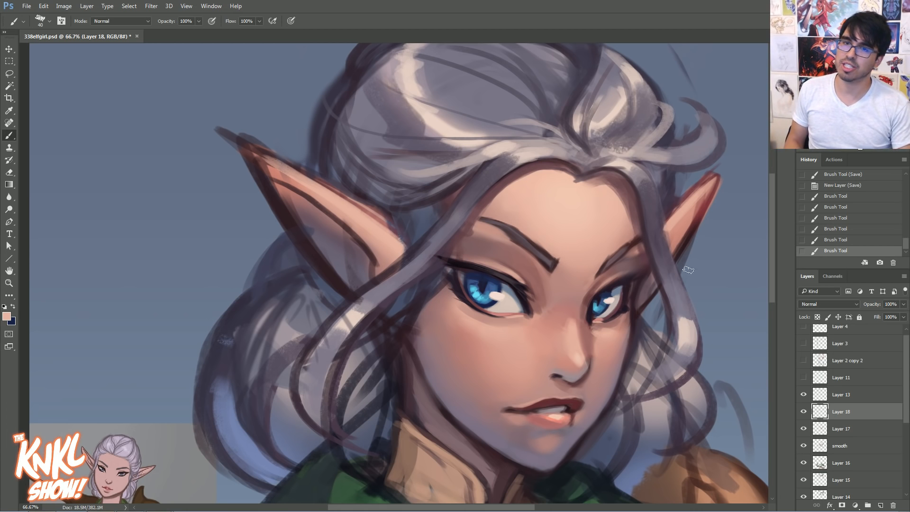
Darken the hairline along the far side of the forehead with sampled near-black brown and clean the hair edge with sampled grey at size 15
alt+click(692, 236)
key(bracketleft)
key(bracketleft)
key(bracketleft)
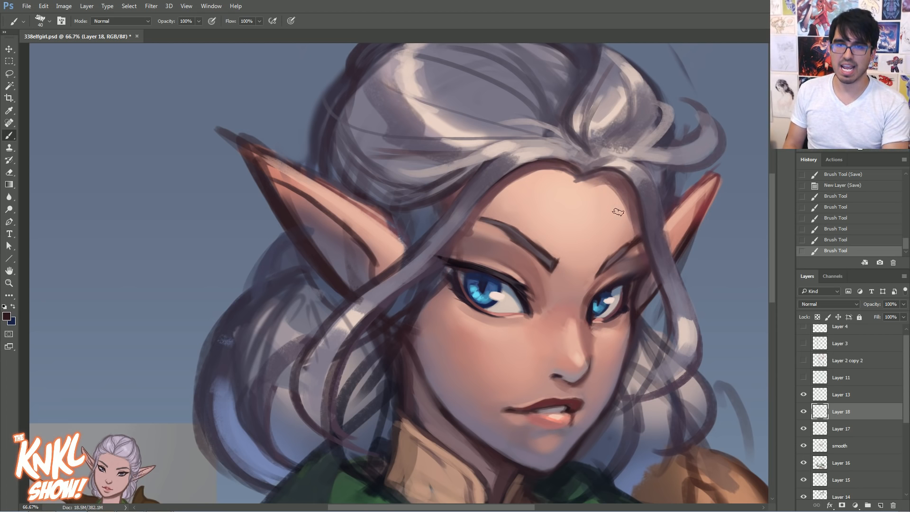
drag(606, 175, 623, 181)
key(bracketleft)
key(bracketleft)
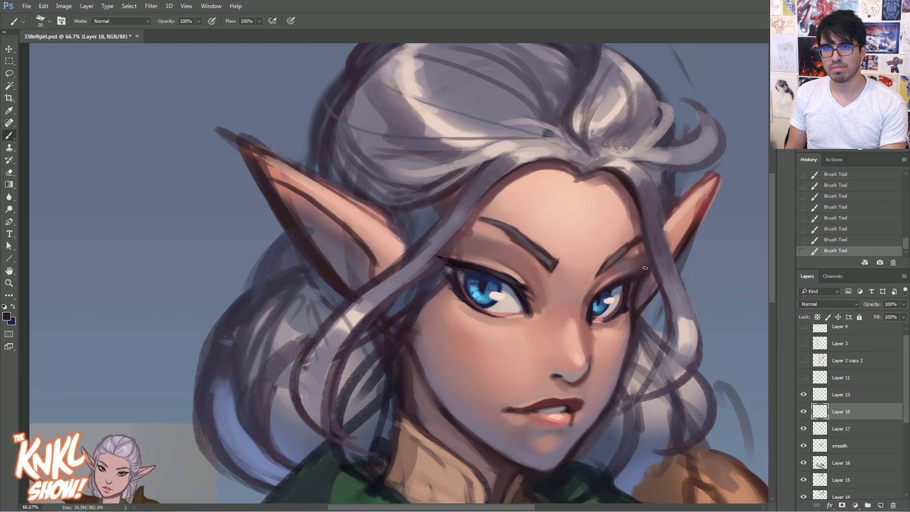
key(bracketleft)
key(bracketleft)
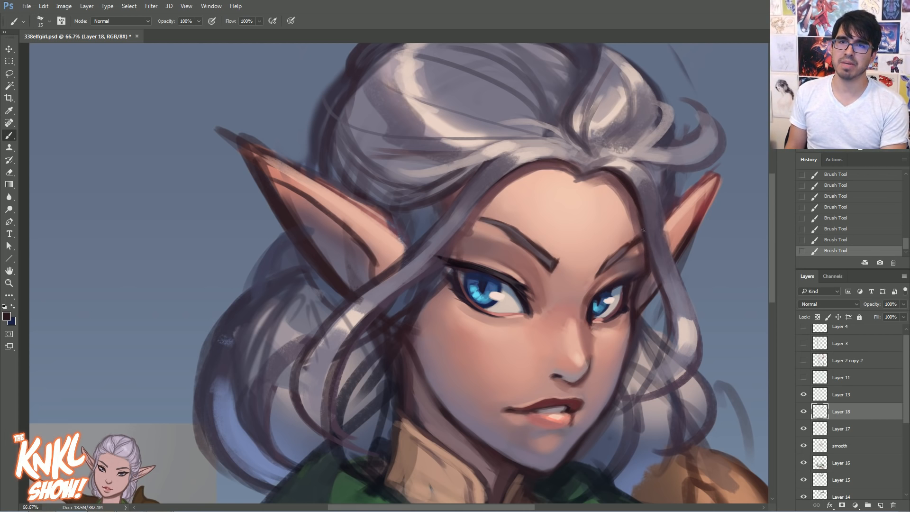
alt+click(634, 170)
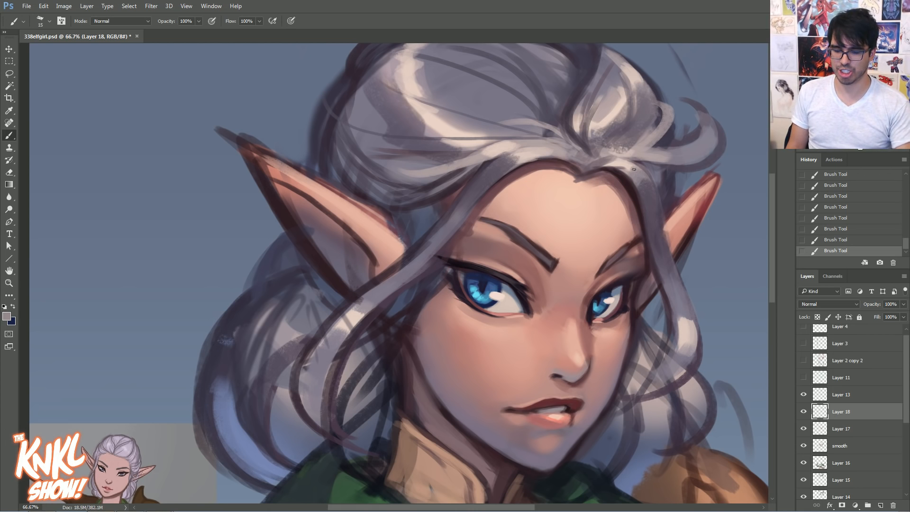
key(bracketright)
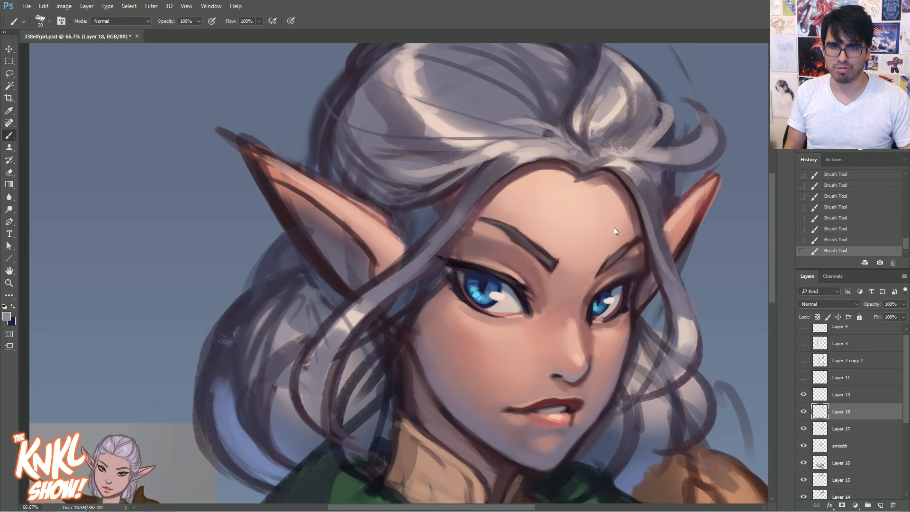
Extend the far eye's outer lashes with a sampled dark tone at brush size 9
alt+click(631, 287)
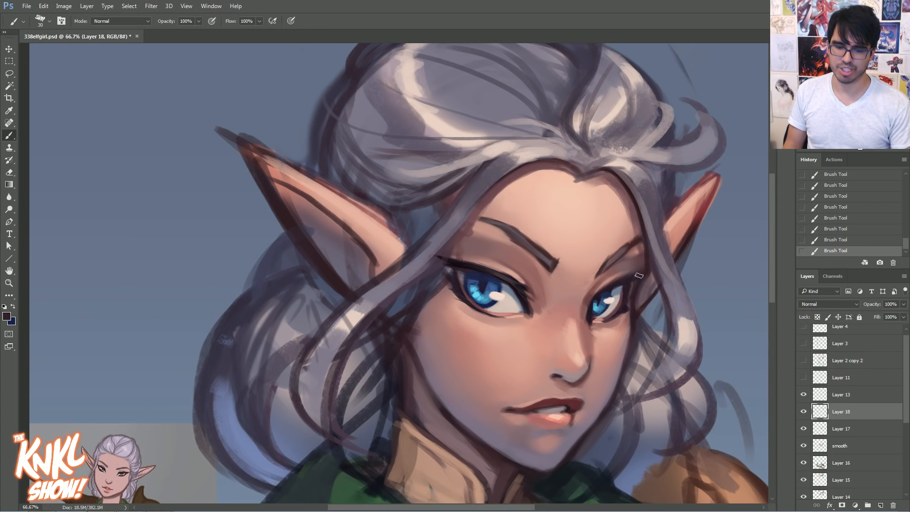
key(bracketleft)
key(bracketleft)
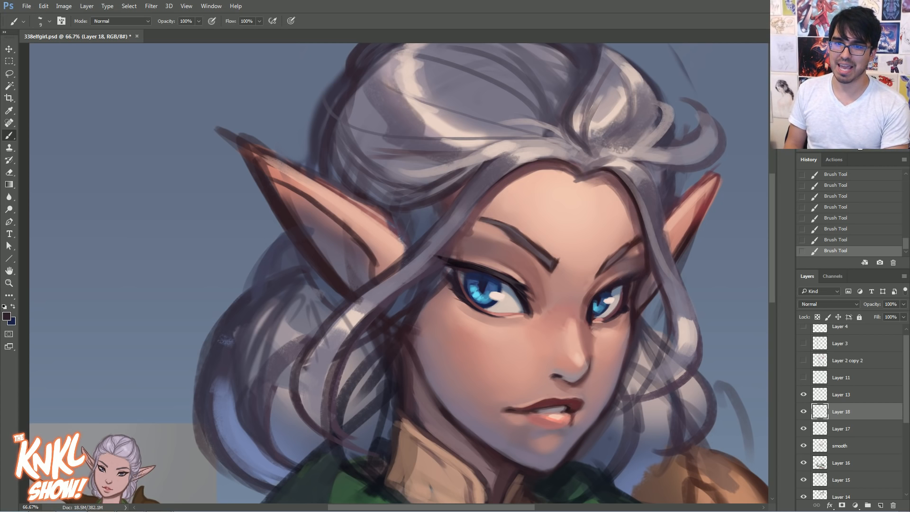
Darken the outline of the near-side hair strand beside the temple with sampled near-black at brush sizes 15 and 20
alt+click(462, 263)
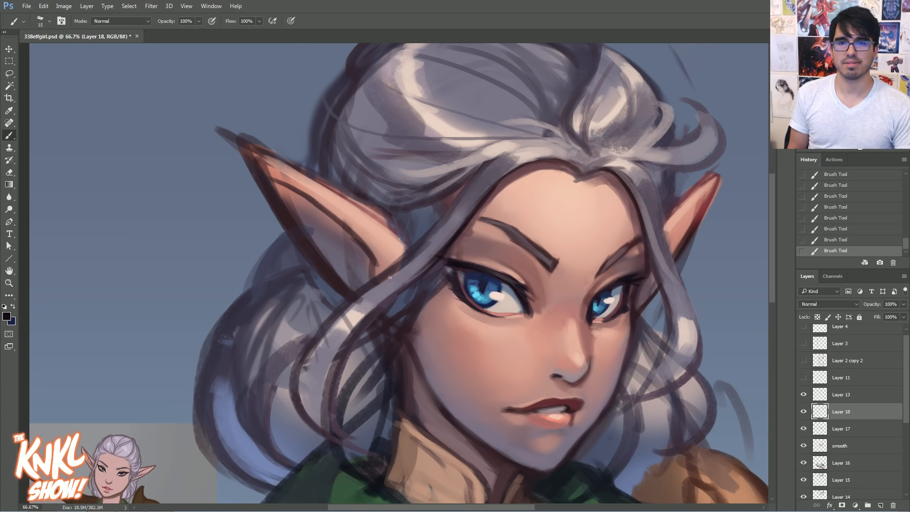
key(bracketright)
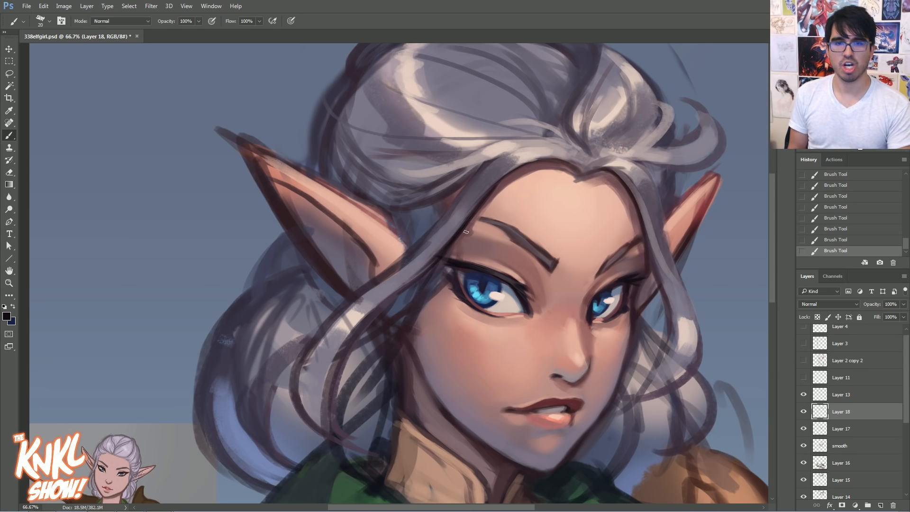
drag(612, 180, 603, 151)
alt+click(422, 168)
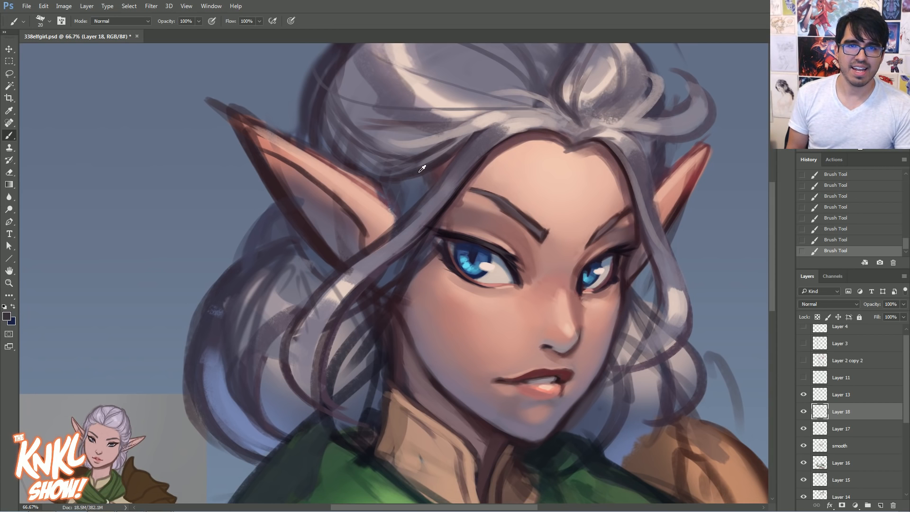
Draw a loose curl of hair over the near cheek with a sampled dark purple-brown at brush size 10
alt+click(434, 213)
key(bracketleft)
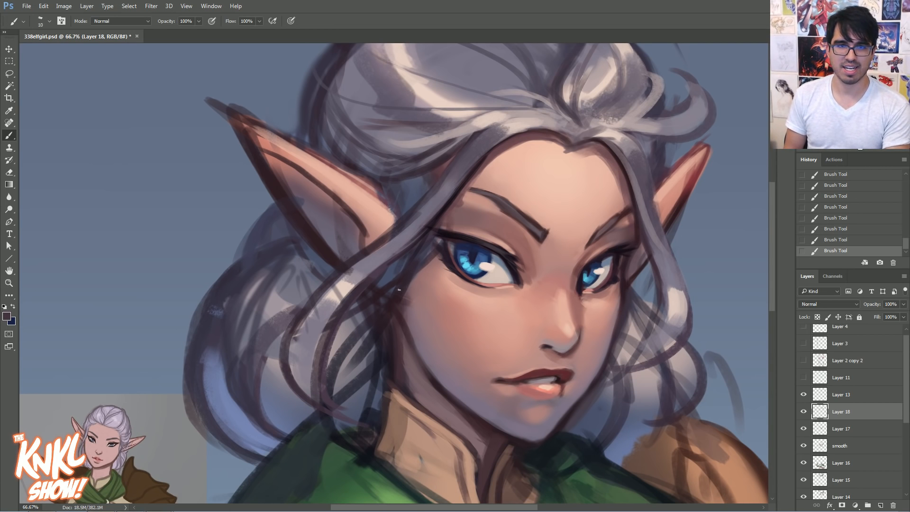
mouse_move(403, 295)
mouse_down()
mouse_move(415, 326)
mouse_move(438, 333)
mouse_move(452, 317)
mouse_move(424, 284)
mouse_move(424, 252)
mouse_move(452, 348)
mouse_move(410, 330)
mouse_up()
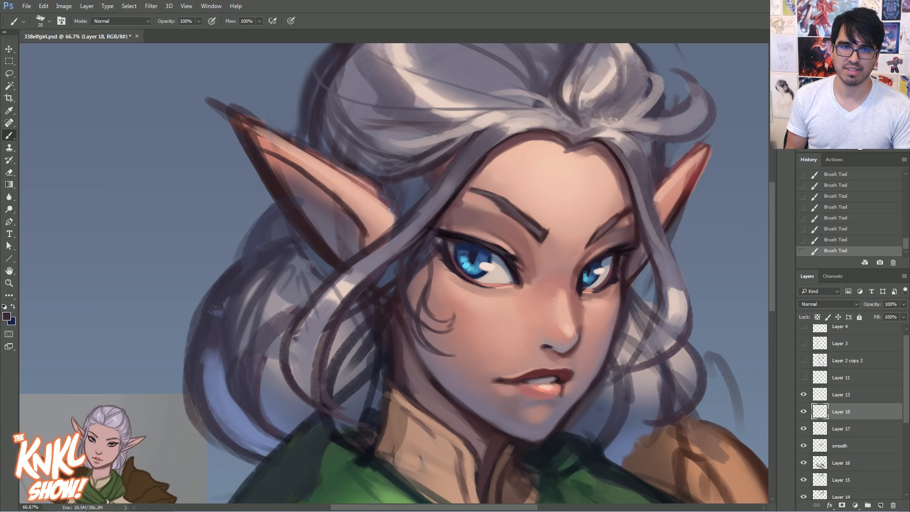
Fill the loose cheek curl with a sampled muted slate hair tone
alt+click(417, 207)
key(bracketleft)
mouse_move(419, 270)
mouse_down()
mouse_move(409, 317)
mouse_move(417, 250)
mouse_move(415, 324)
mouse_move(426, 312)
mouse_move(444, 328)
mouse_move(452, 320)
mouse_move(419, 302)
mouse_up()
key(bracketleft)
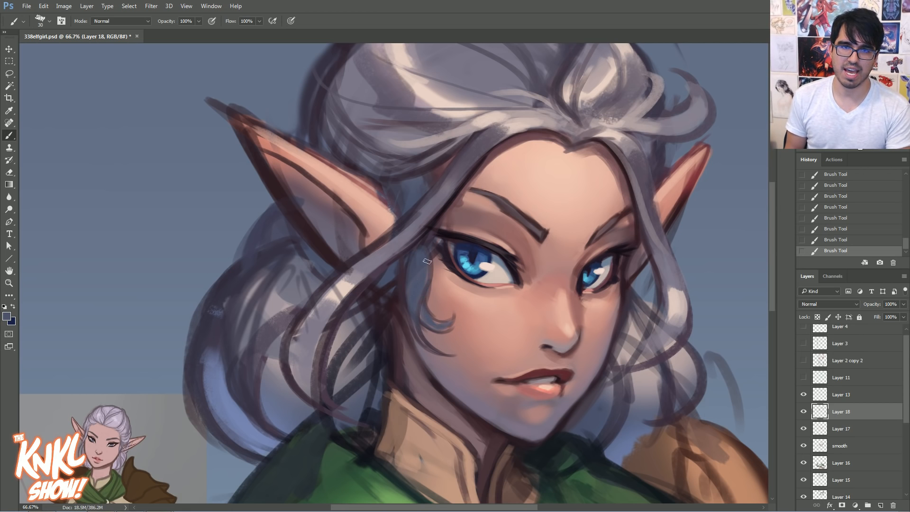
Lighten the cheek curl with sampled grey and blue-grey tones from the hair and background
alt+click(473, 97)
mouse_move(422, 296)
mouse_down()
mouse_move(421, 251)
mouse_move(411, 312)
mouse_up()
alt+click(437, 101)
mouse_move(422, 257)
mouse_down()
mouse_move(411, 321)
mouse_move(446, 325)
mouse_move(412, 273)
mouse_up()
alt+click(424, 302)
alt+click(755, 410)
drag(418, 312, 449, 331)
Paint periwinkle-blue bounce light along the lower locks on both sides of the hair with the chalk brush around size 50
drag(323, 413, 287, 329)
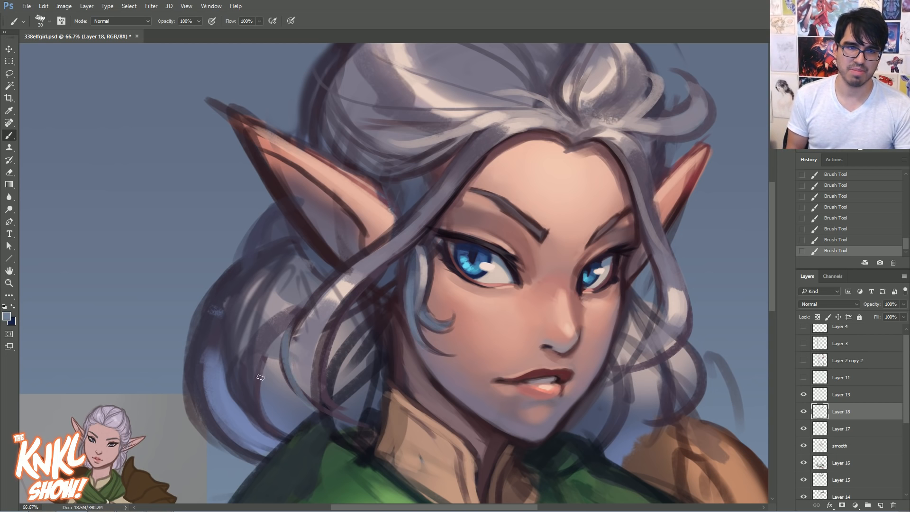
key(bracketright)
key(bracketright)
key(bracketright)
key(bracketleft)
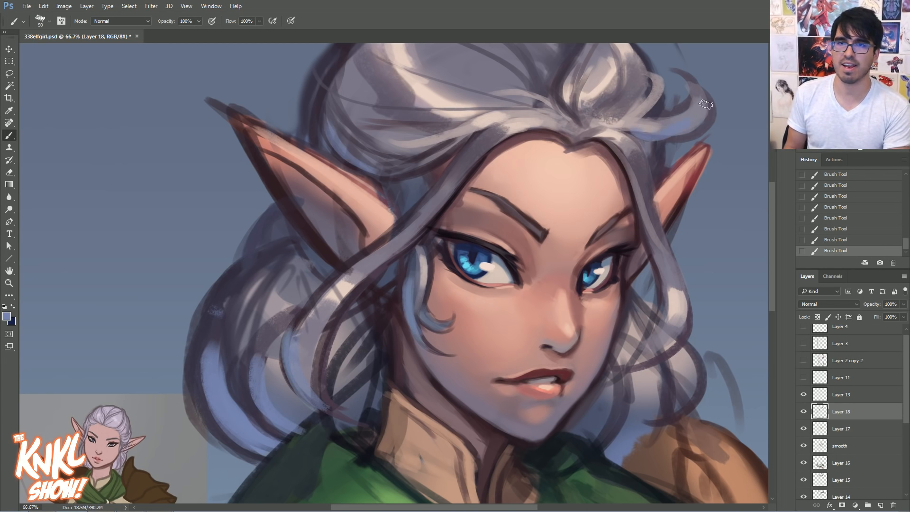
key(ctrl+minus)
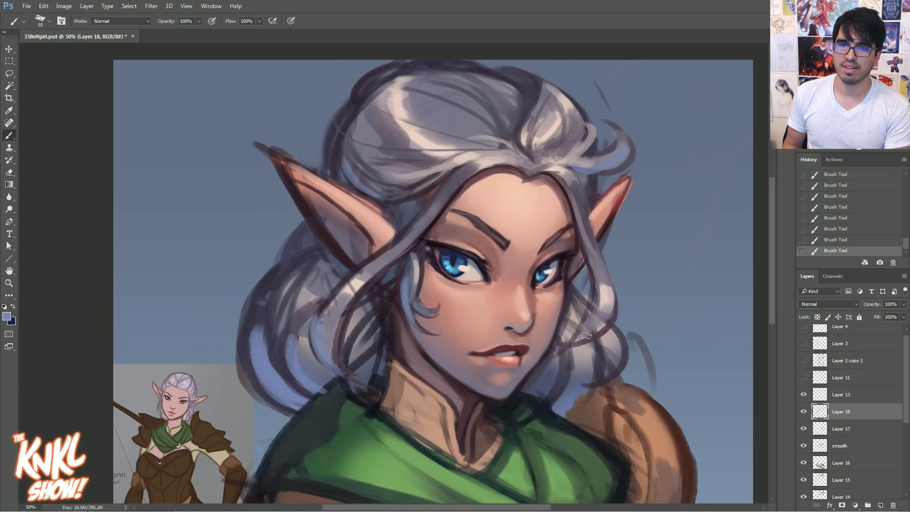
key(bracketright)
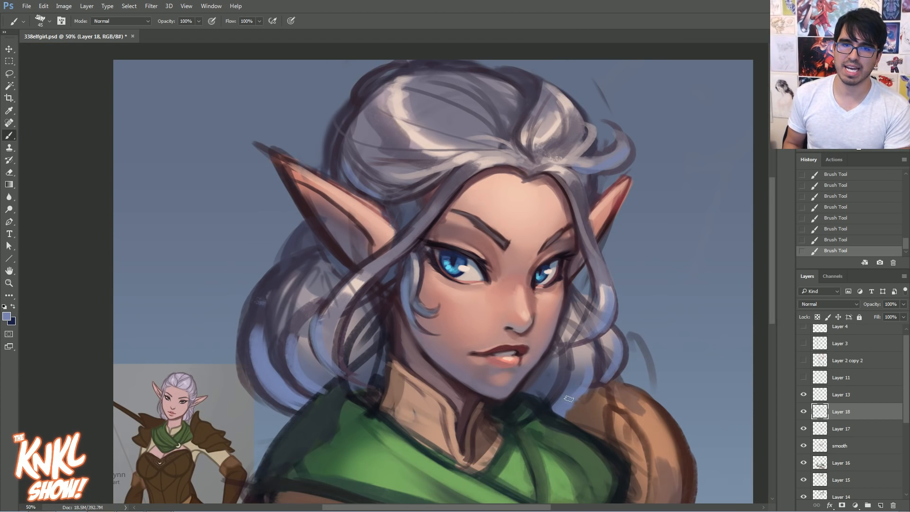
Paint a periwinkle-blue bounce light stripe along the outer edge of the near sleeve with the chalk brush at size 90
drag(654, 253, 639, 187)
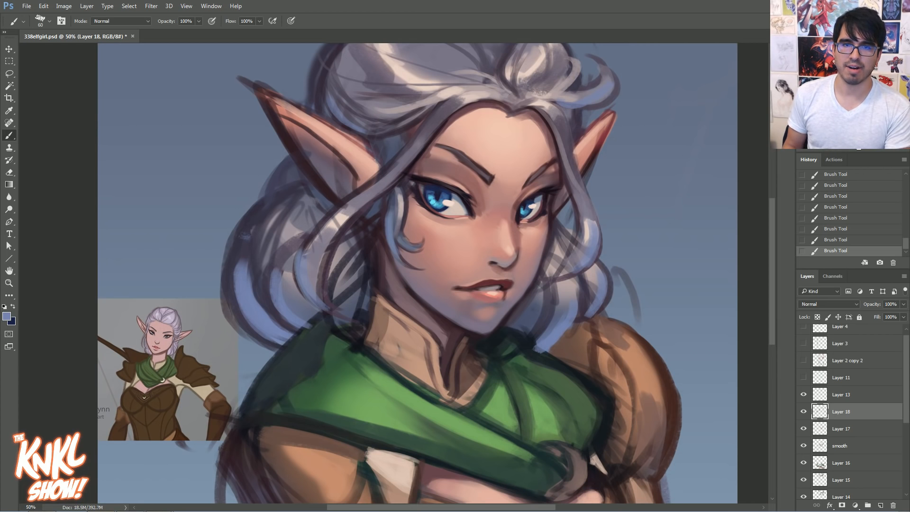
drag(707, 297, 695, 237)
key(bracketright)
key(bracketright)
key(bracketright)
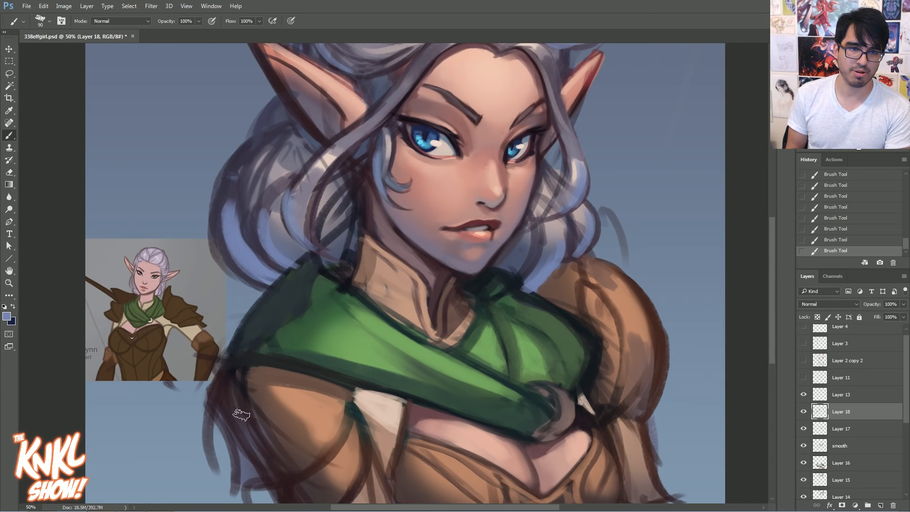
mouse_move(255, 484)
mouse_down()
mouse_move(227, 417)
mouse_move(247, 474)
mouse_up()
key(bracketleft)
key(bracketleft)
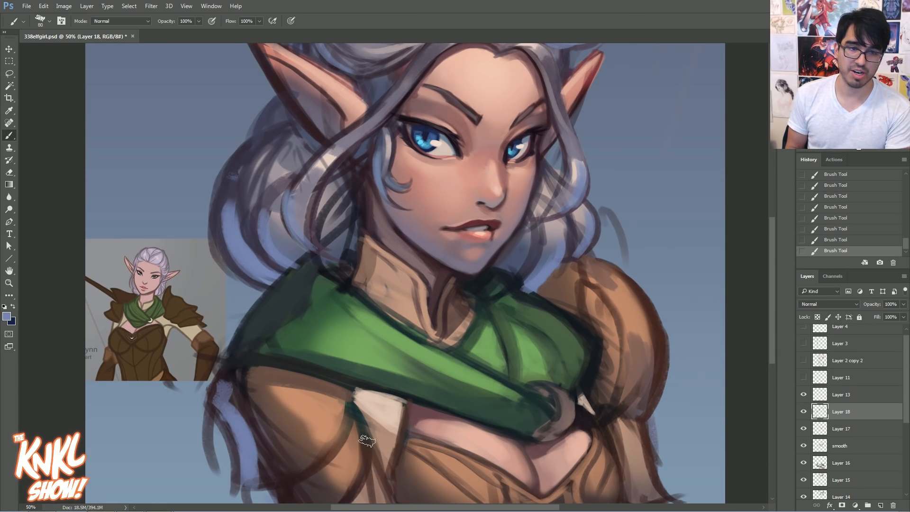
Paint cool reflected light in a sampled slate-blue tone along the green scarf's lower fold and near side with the chalk brush at size 150
key(bracketright)
key(bracketright)
key(bracketright)
key(bracketright)
key(bracketright)
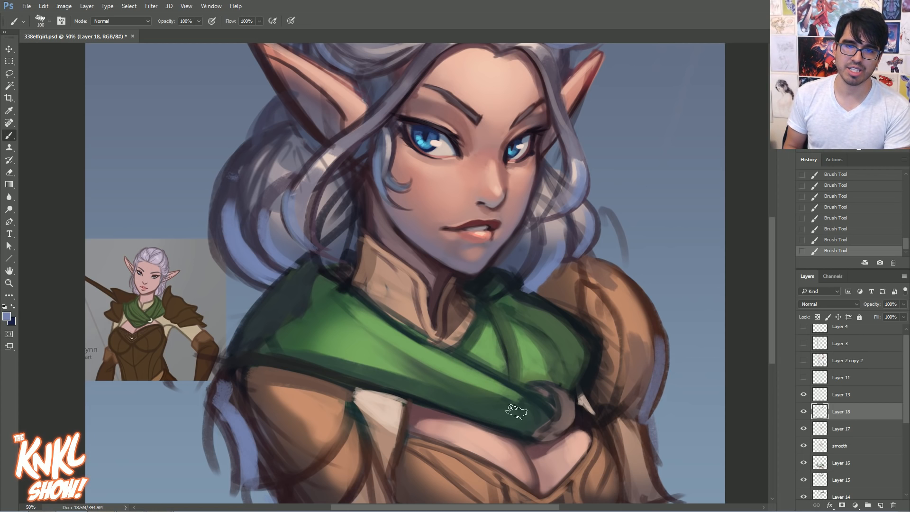
alt+click(522, 419)
drag(516, 421, 458, 408)
drag(268, 358, 368, 357)
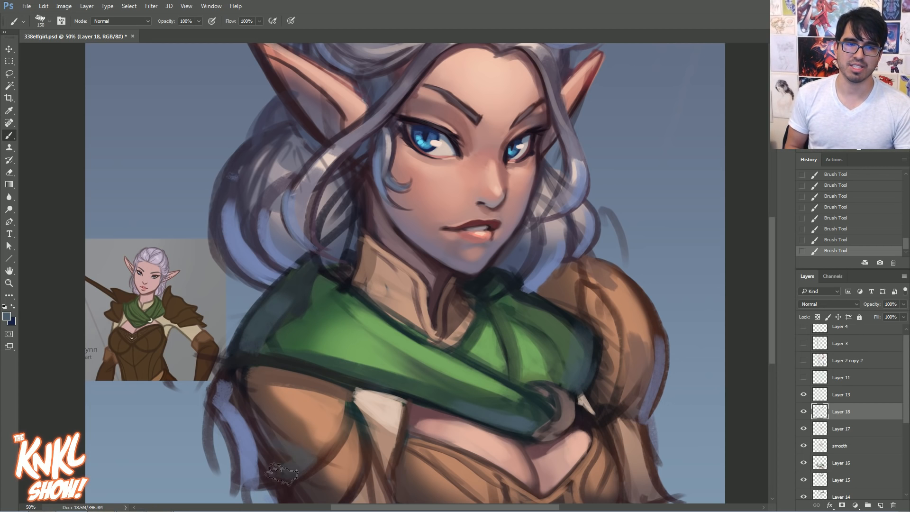
Deepen the shadows beneath the scarf on both shoulder pads with sampled dark brown, and restore the far pad's lit area in sampled tan
alt+click(247, 402)
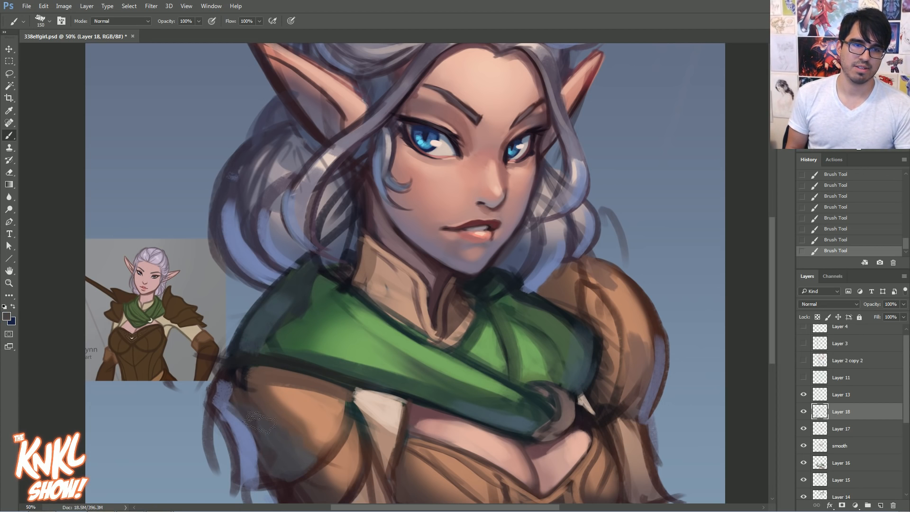
alt+click(231, 376)
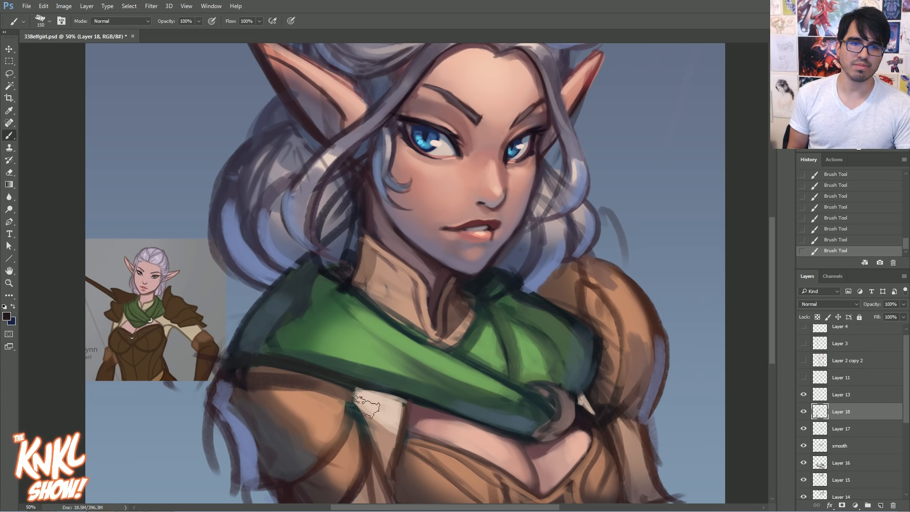
drag(227, 376, 311, 379)
drag(596, 394, 616, 344)
mouse_move(580, 289)
mouse_down()
mouse_move(609, 332)
mouse_move(574, 307)
mouse_move(567, 279)
mouse_up()
alt+click(621, 321)
drag(635, 319, 594, 272)
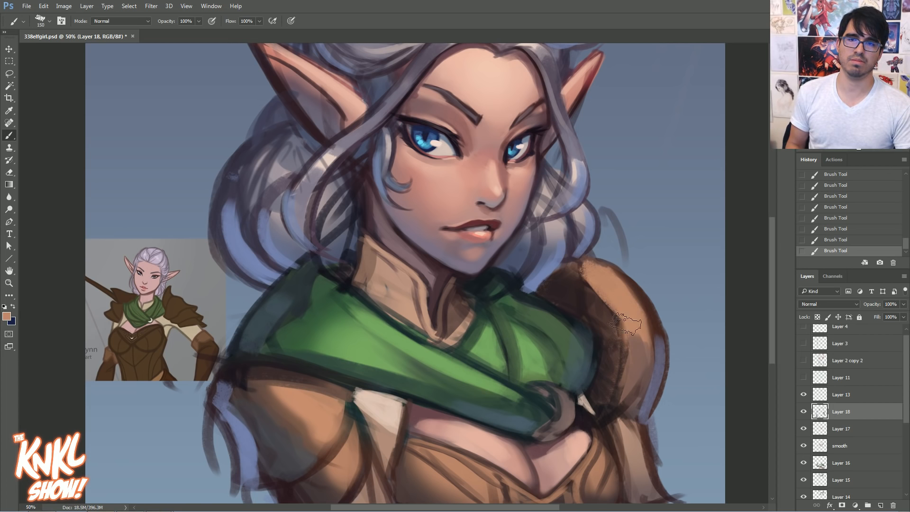
Paint a thin scrolling ornament along the inner edge of the far shoulder pad in sampled tan and brown, reducing the brush to size 20
key(bracketleft)
key(bracketleft)
key(bracketleft)
key(bracketleft)
key(bracketleft)
key(bracketleft)
key(bracketleft)
mouse_move(617, 321)
mouse_down()
mouse_move(624, 410)
mouse_move(590, 285)
mouse_move(612, 324)
mouse_up()
alt+click(612, 365)
alt+click(619, 302)
drag(616, 330, 611, 375)
key(bracketleft)
key(bracketleft)
drag(615, 374, 608, 392)
drag(601, 312, 587, 291)
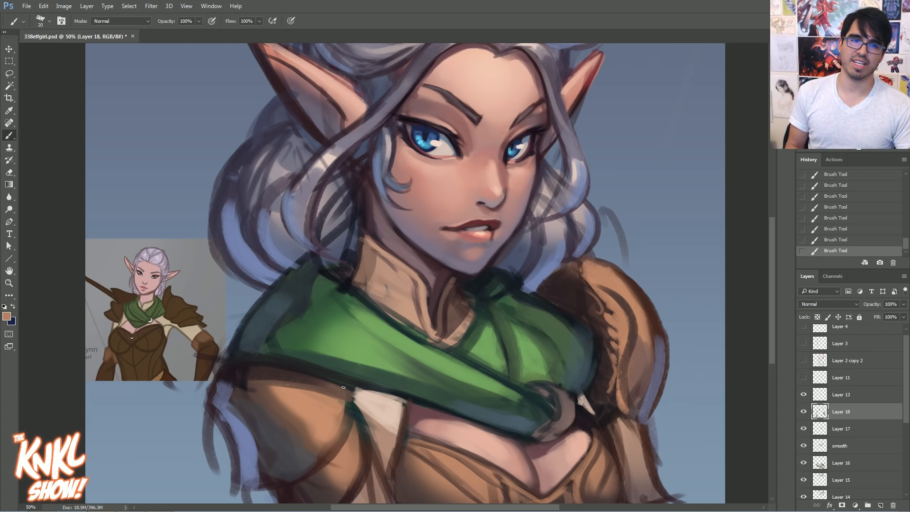
Paint a matching curved ornamental trim across the near shoulder pad with sampled light and dark browns, finishing with a size 20 brush
alt+click(342, 450)
drag(333, 387, 312, 451)
drag(334, 396, 316, 450)
alt+click(339, 410)
alt+click(339, 398)
key(])
key(])
drag(340, 403, 316, 453)
alt+click(321, 415)
mouse_move(340, 395)
mouse_down()
mouse_move(338, 433)
mouse_move(328, 420)
mouse_move(307, 461)
mouse_up()
key([)
key([)
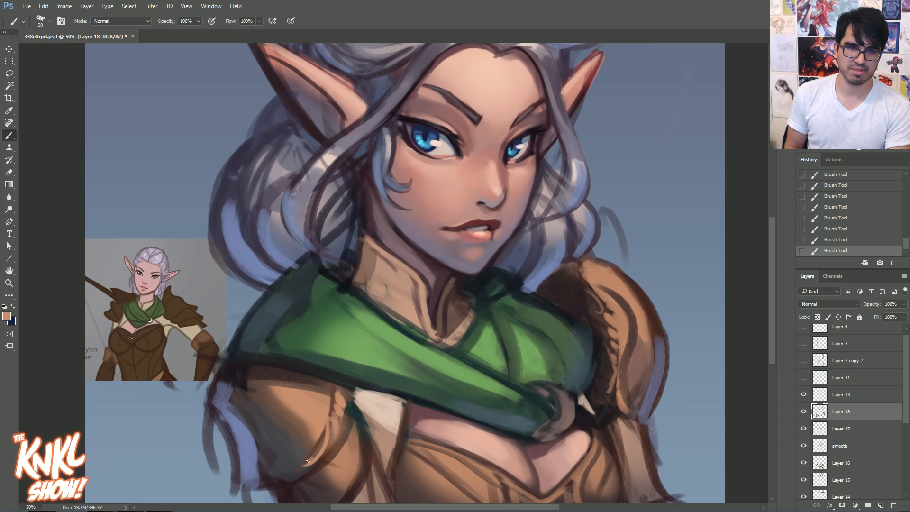
drag(358, 444, 361, 467)
Add a light accent to the far shoulder pad's outer edge and define its upper rim with sampled dark brown
drag(654, 336, 646, 308)
alt+click(587, 284)
mouse_move(602, 268)
mouse_down()
mouse_move(582, 282)
mouse_move(588, 289)
mouse_move(593, 256)
mouse_move(545, 281)
mouse_up()
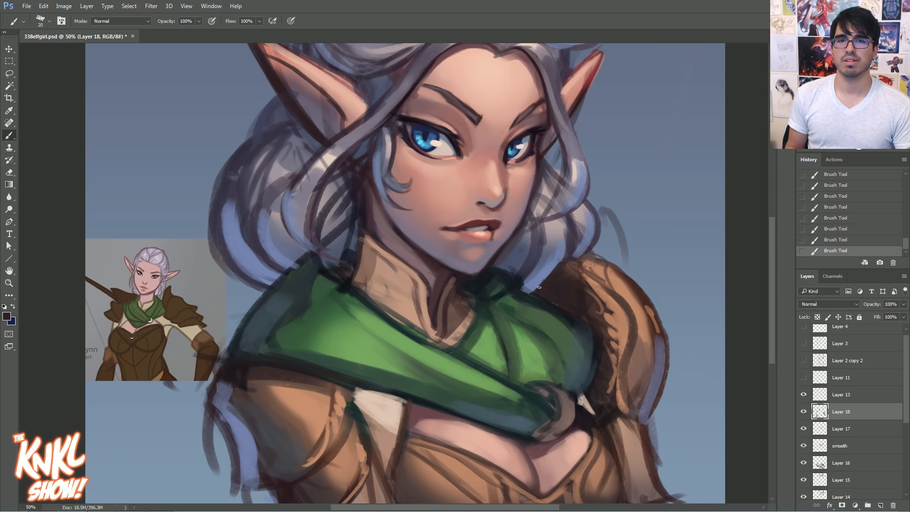
Paint fine strands and shadows into the hair beside the far cheek using sampled hair tones and brush sizes around 20 to 30
drag(562, 204, 549, 255)
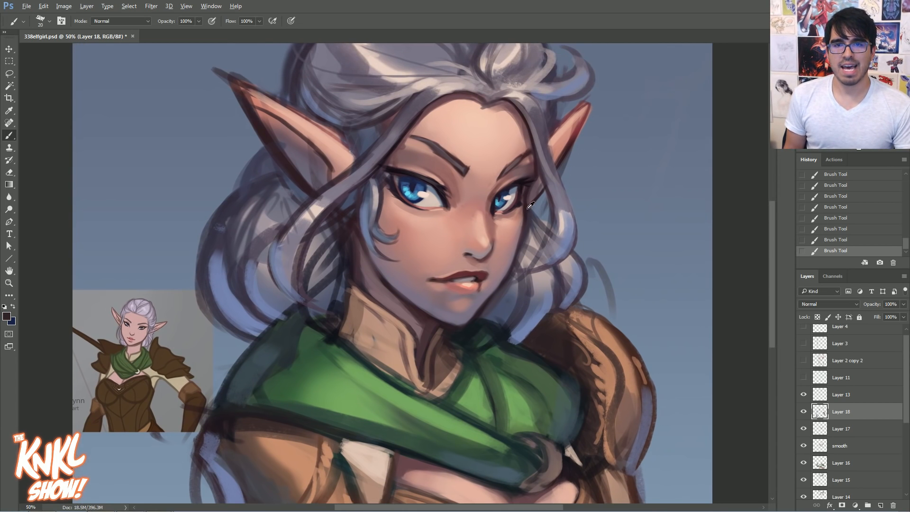
alt+click(568, 229)
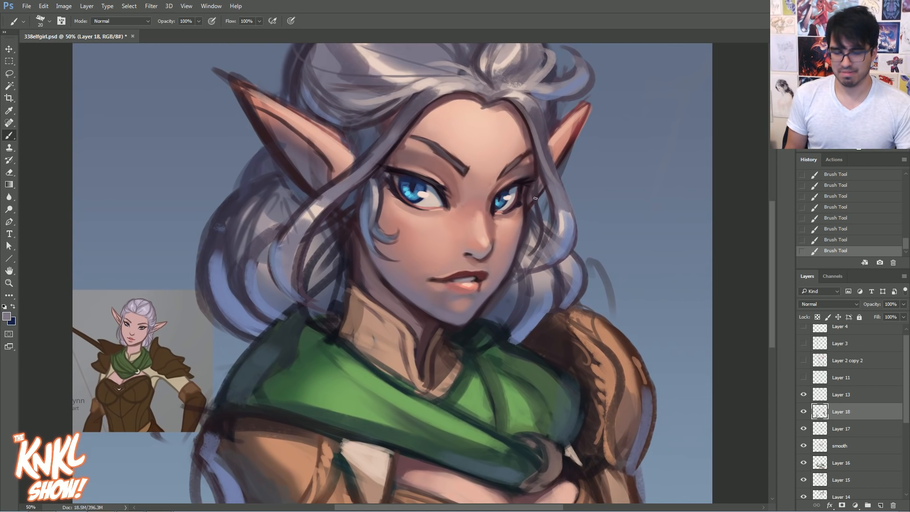
alt+click(529, 190)
drag(530, 189, 541, 247)
alt+click(541, 202)
alt+click(530, 212)
key(bracketleft)
drag(528, 209, 520, 269)
drag(533, 228, 521, 262)
key(bracketright)
key(bracketright)
drag(536, 225, 512, 267)
drag(528, 233, 515, 284)
Touch up the far front lock and the hair at the near temple with sampled highlight, midtone and dark shades
alt+click(560, 219)
alt+click(562, 215)
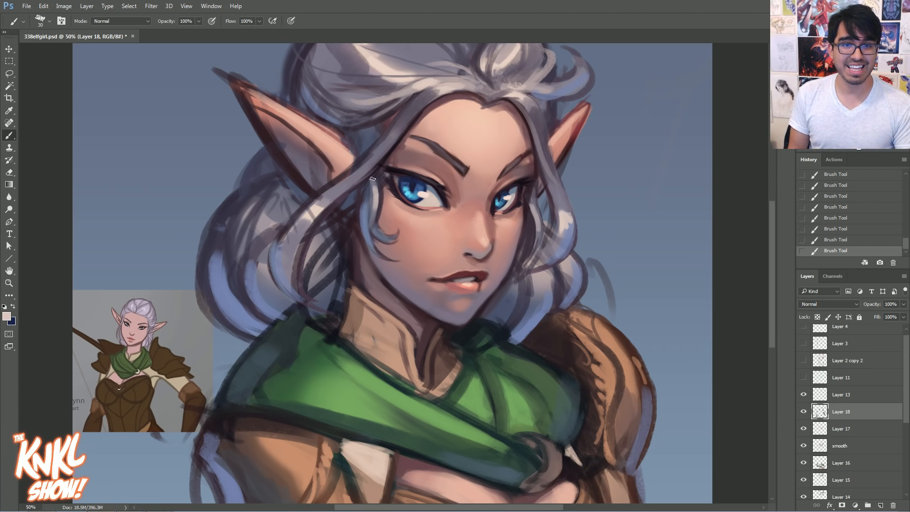
alt+click(383, 158)
alt+click(368, 195)
alt+click(353, 215)
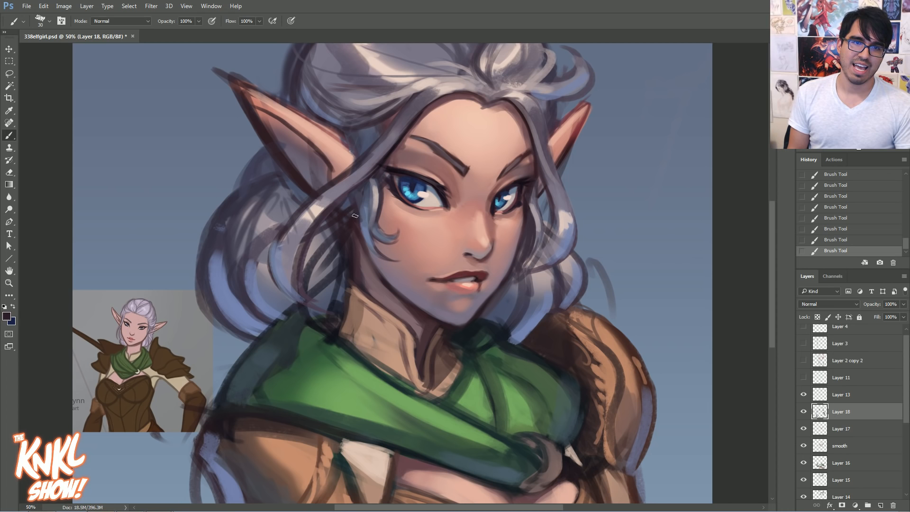
Shade the far ear with a muted mauve sampled from the near ear, and rework the near ear's lower edge with a sampled tone
alt+click(294, 155)
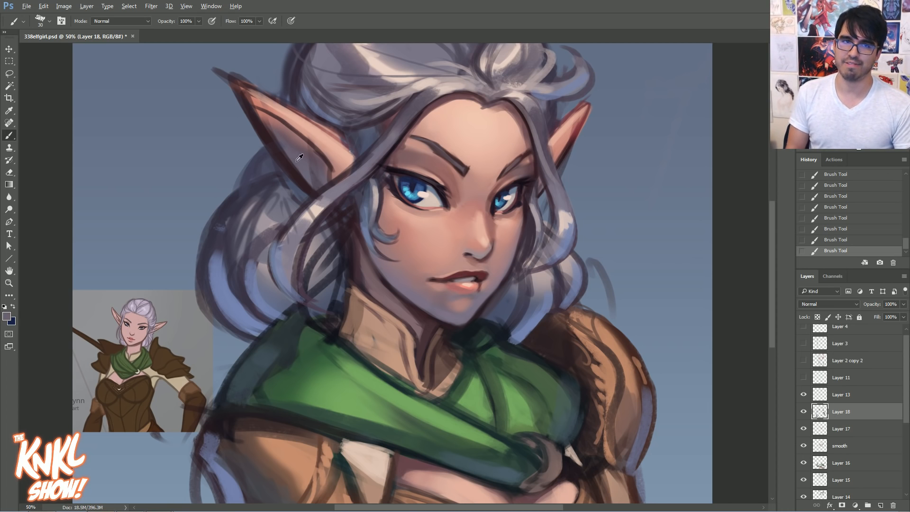
drag(560, 159, 579, 129)
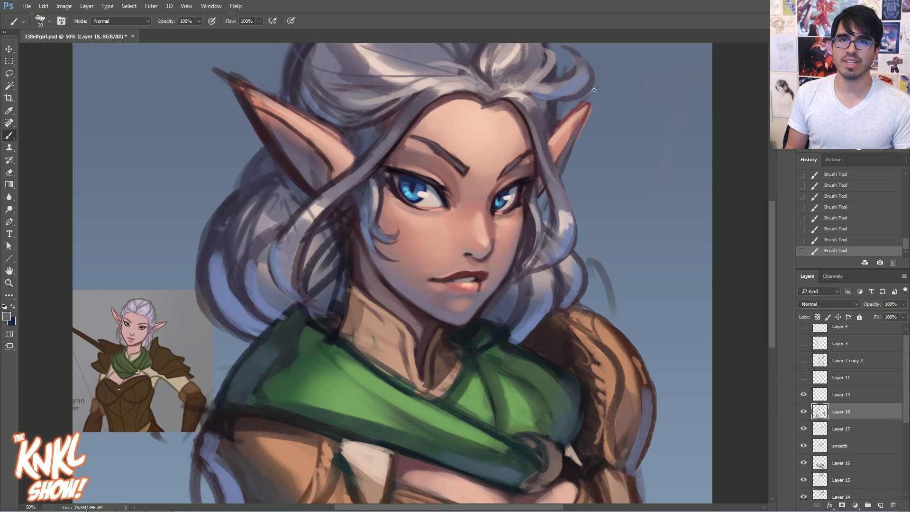
alt+click(301, 188)
drag(302, 189, 272, 149)
Try to paint the shadowed neck below the jaw with a sampled skin tone and the brush at size 60
alt+click(413, 309)
key(bracketright)
key(bracketright)
key(bracketright)
drag(392, 311, 373, 270)
key(ctrl+z)
Sample the dark shadow beside the neck, enlarge the brush to size 150 and shift the foreground colour to a dark blue hue
alt+click(395, 294)
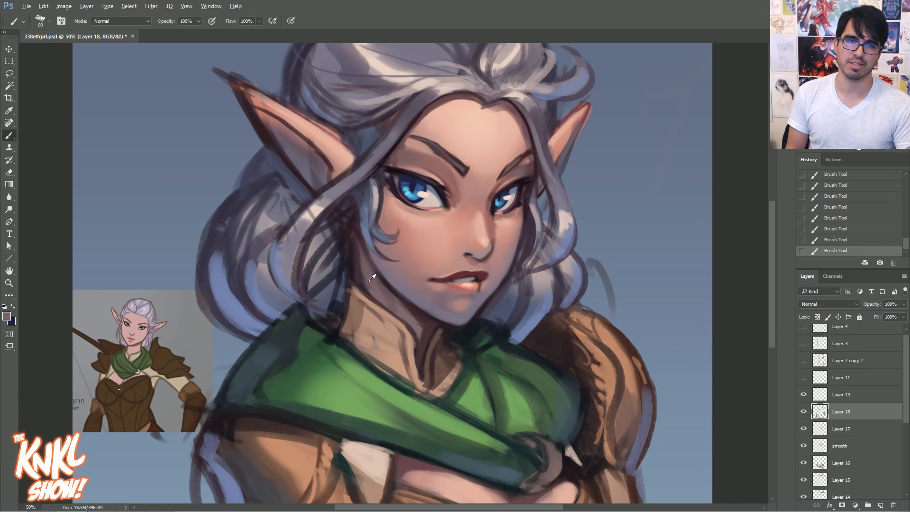
alt+click(351, 246)
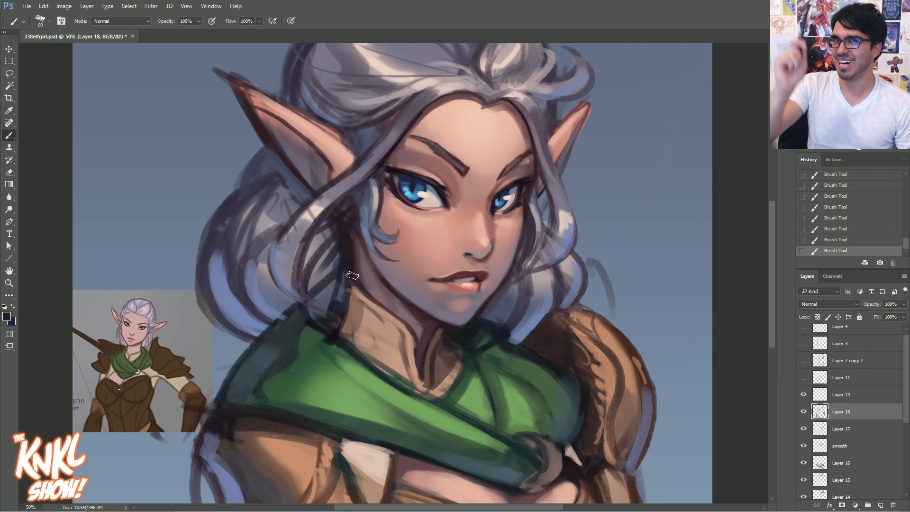
key(bracketright)
key(bracketright)
key(bracketright)
key(bracketright)
key(bracketright)
key(bracketright)
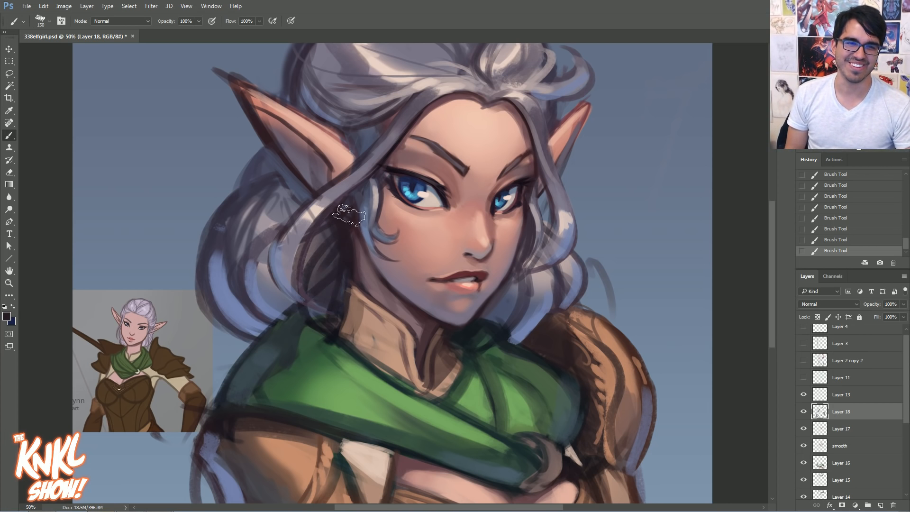
click(7, 318)
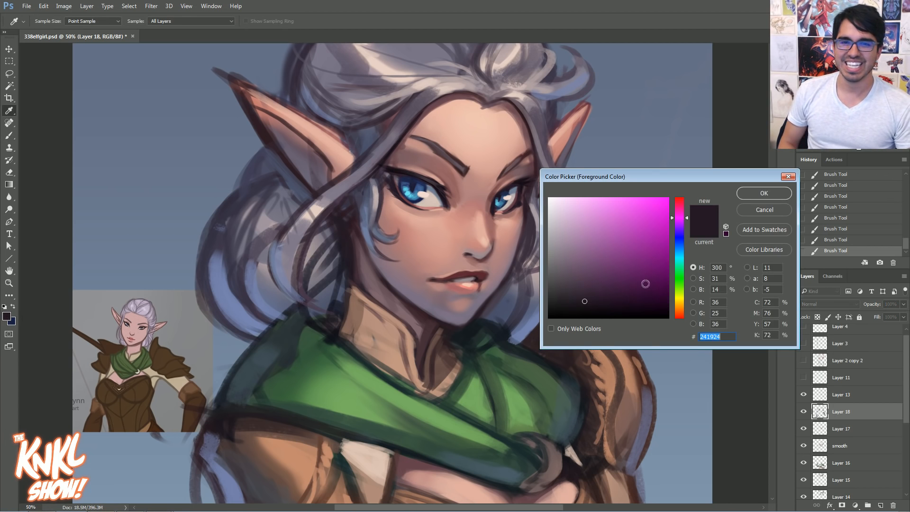
click(679, 237)
click(758, 192)
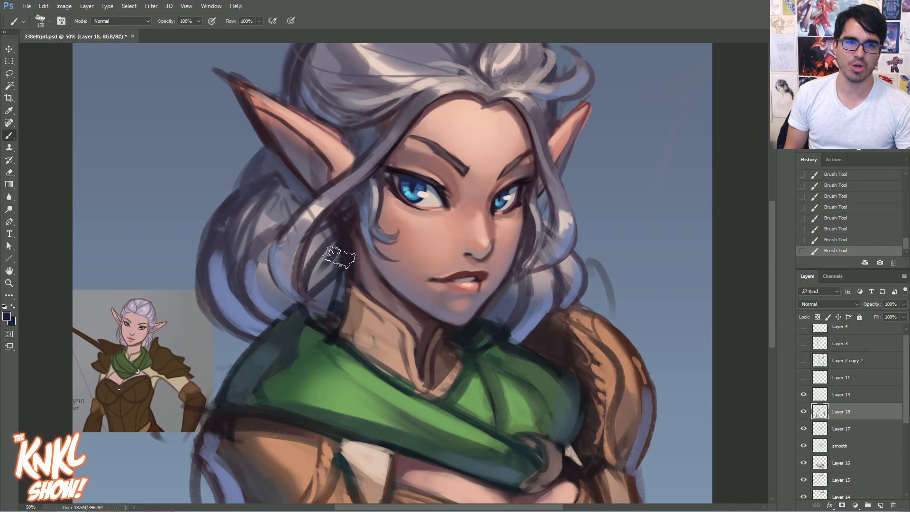